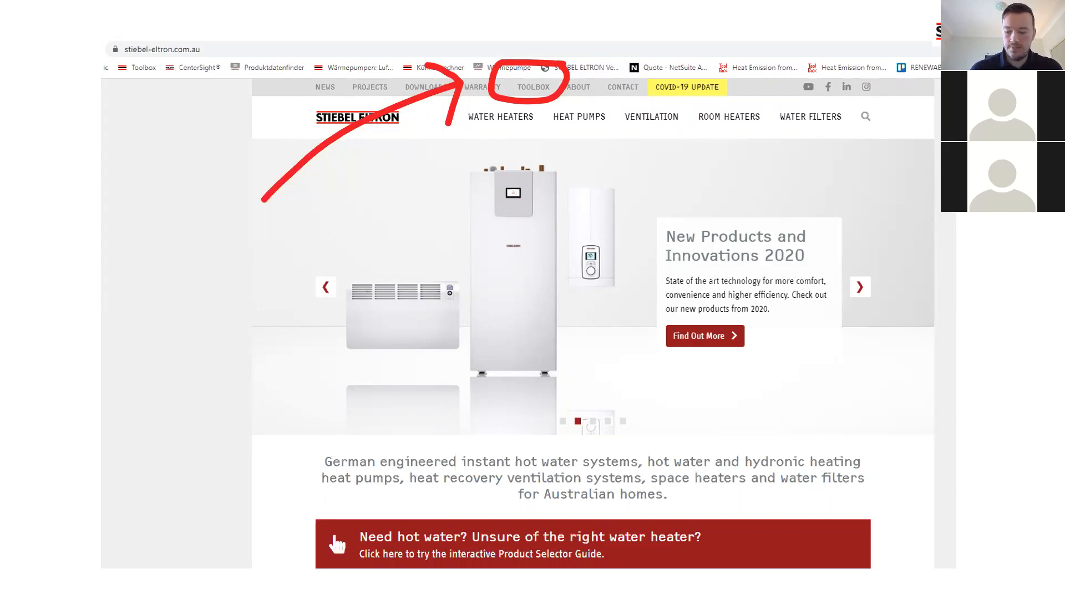
Show the agenda slide and follow its link to the STIEBEL ELTRON toolbox in the web browser
key(Right)
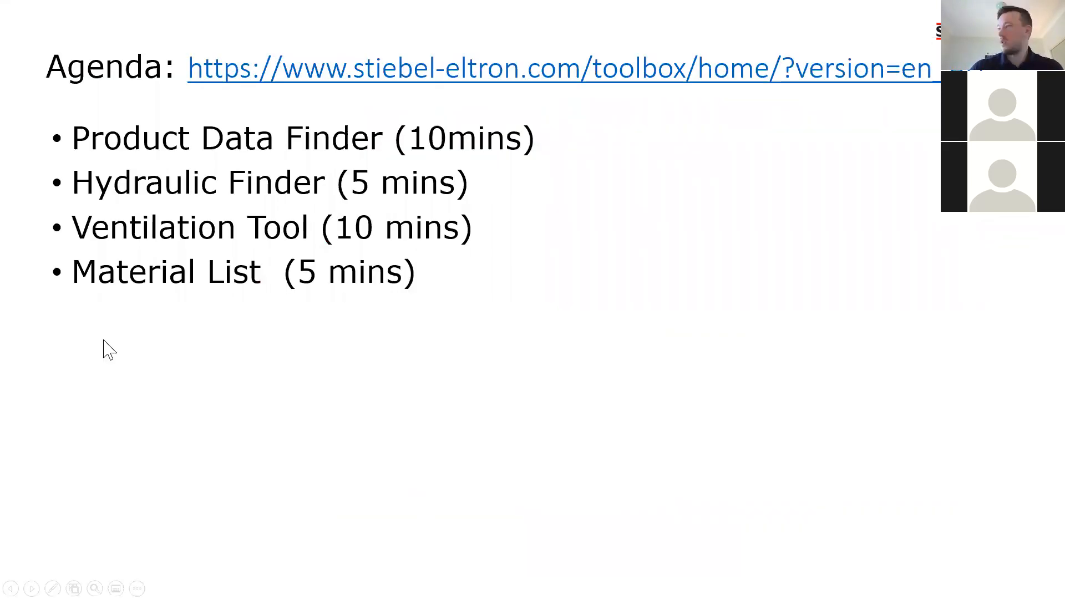
click(518, 78)
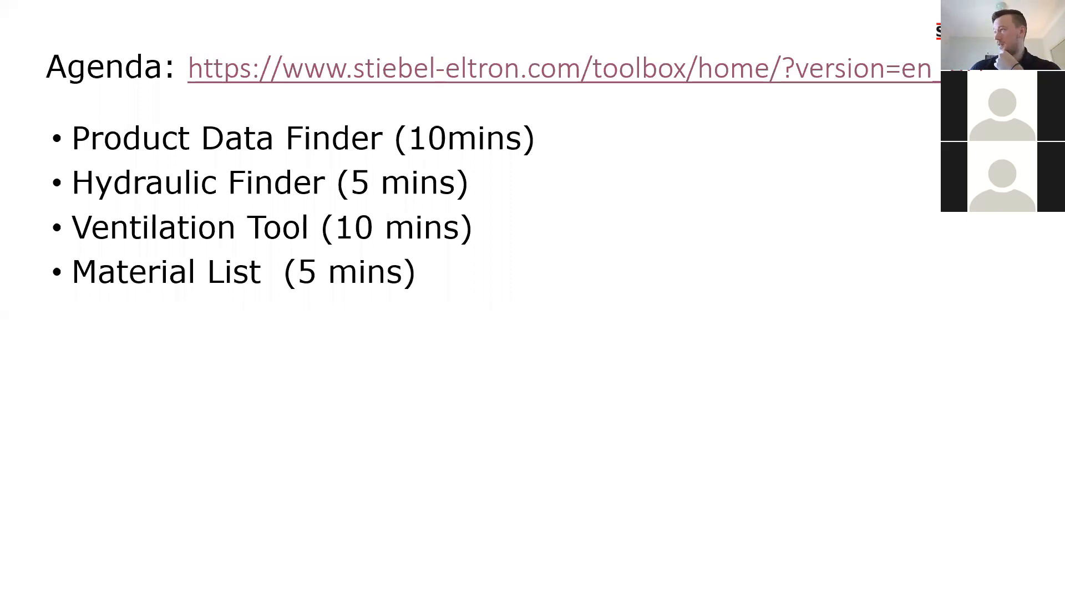
click(411, 89)
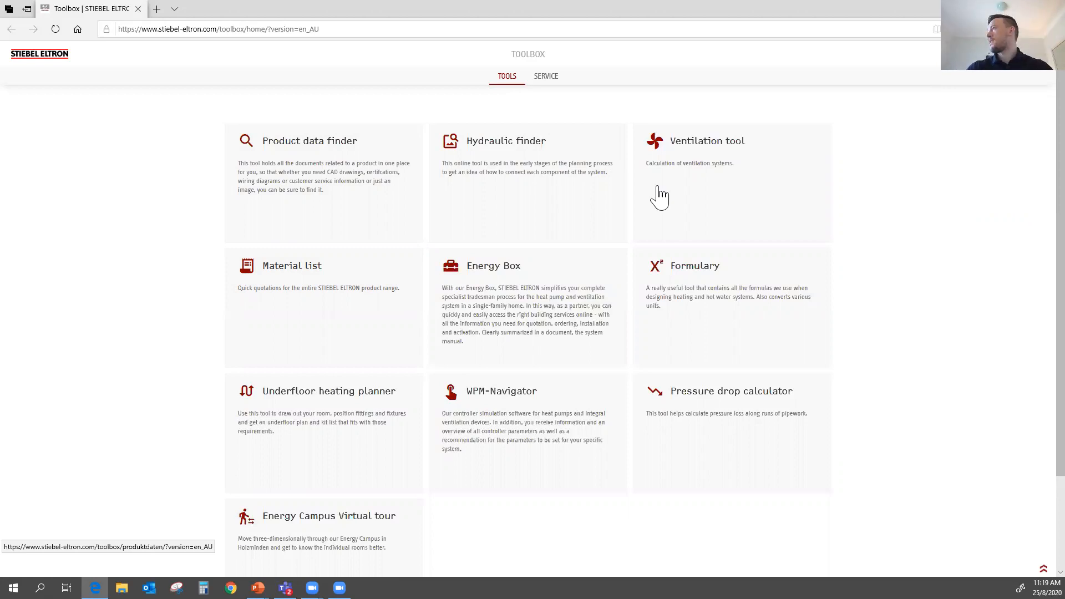
Search the Product data finder for "wpf 16" and open the Brine|Water heat pump WPF 16
key(Return)
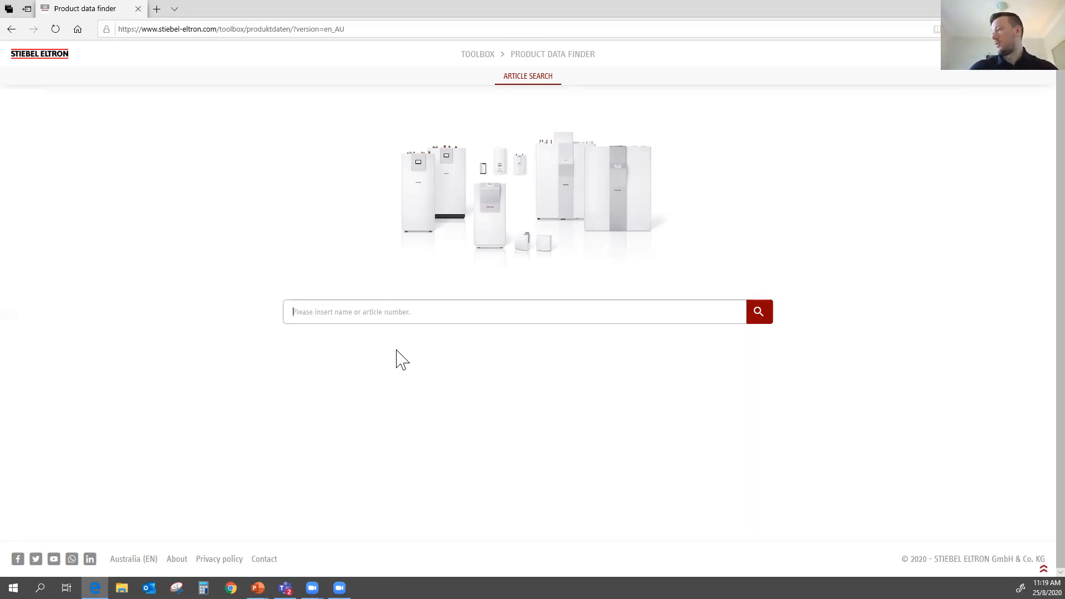
text(wpf 16)
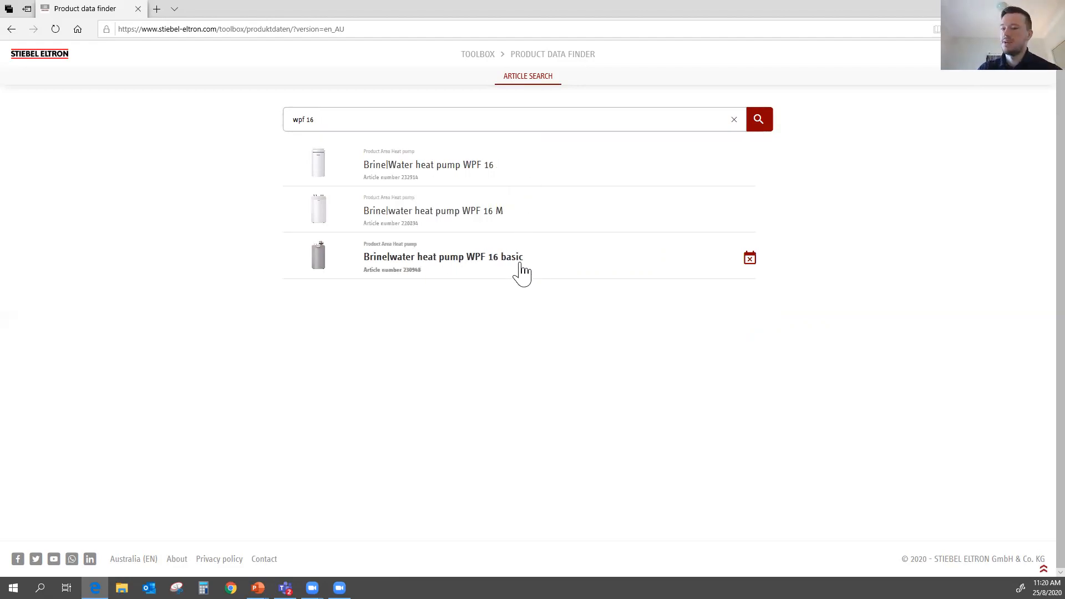
click(516, 182)
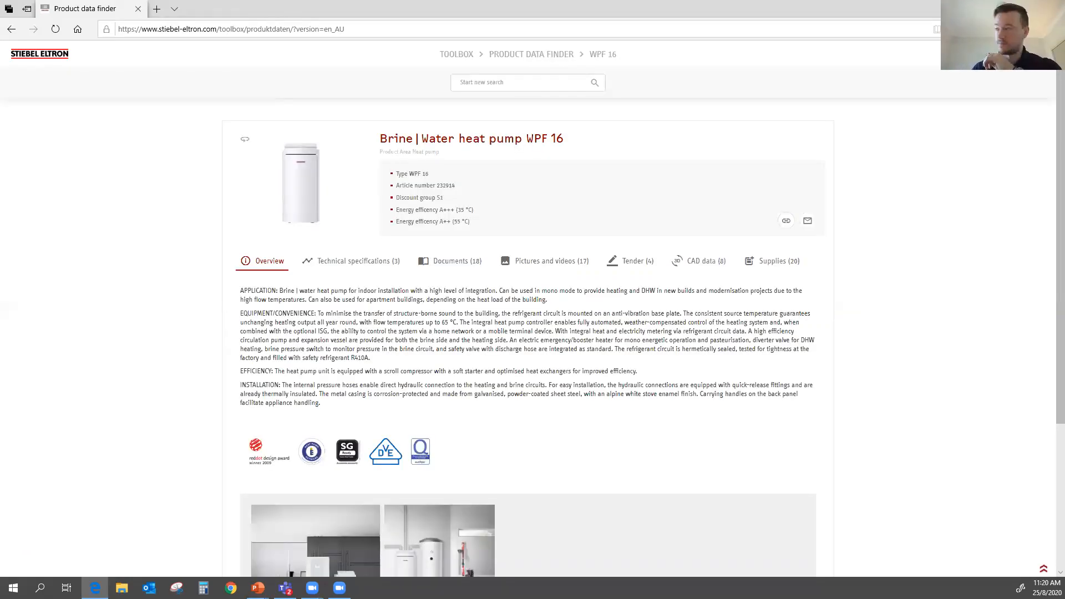
Look through the WPF 16's technical documents and its pictures, drawings and videos
click(458, 270)
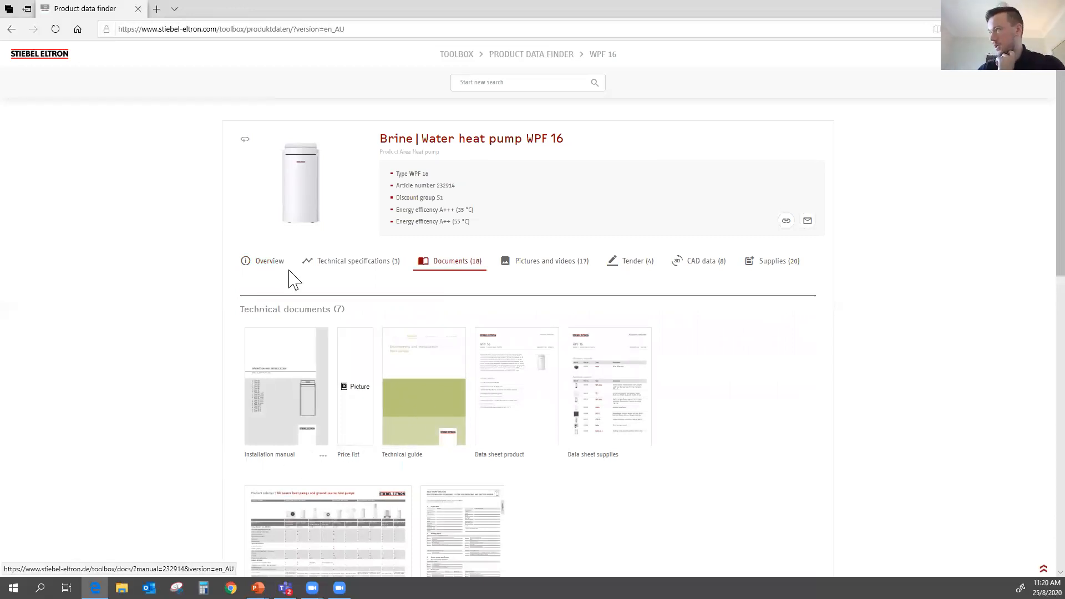
scroll(222, 394, down, 1)
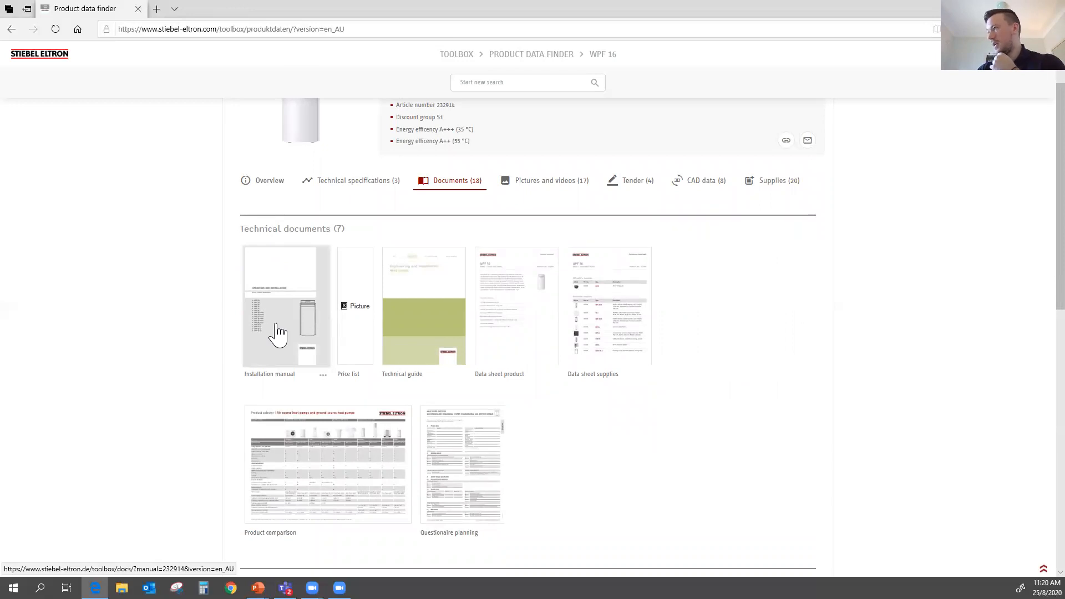
click(508, 185)
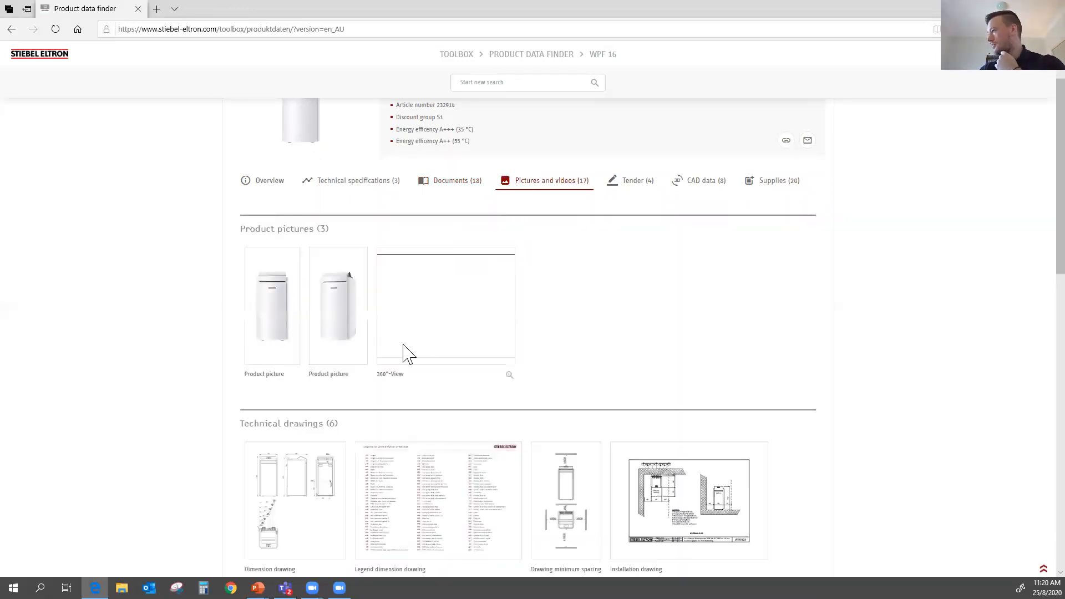
scroll(524, 374, down, 3)
scroll(569, 420, down, 7)
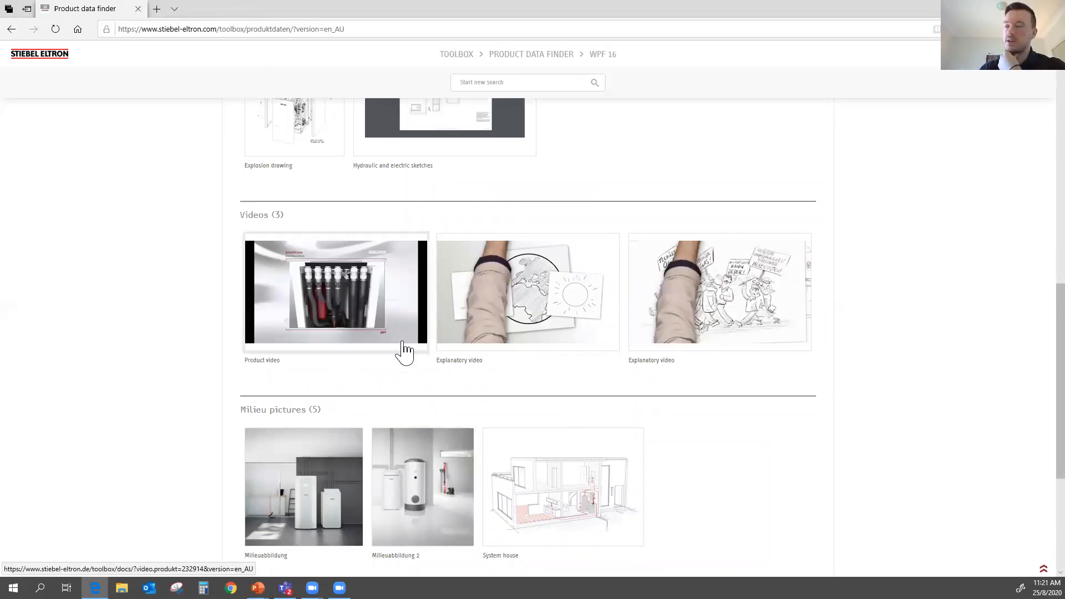
scroll(377, 425, down, 3)
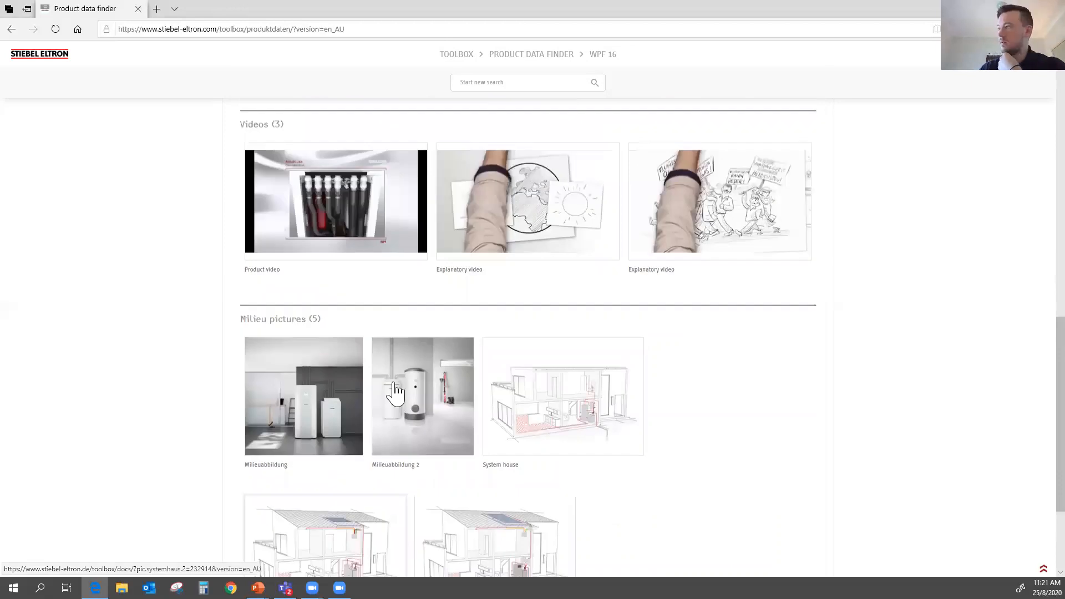
scroll(412, 357, up, 3)
scroll(417, 355, up, 4)
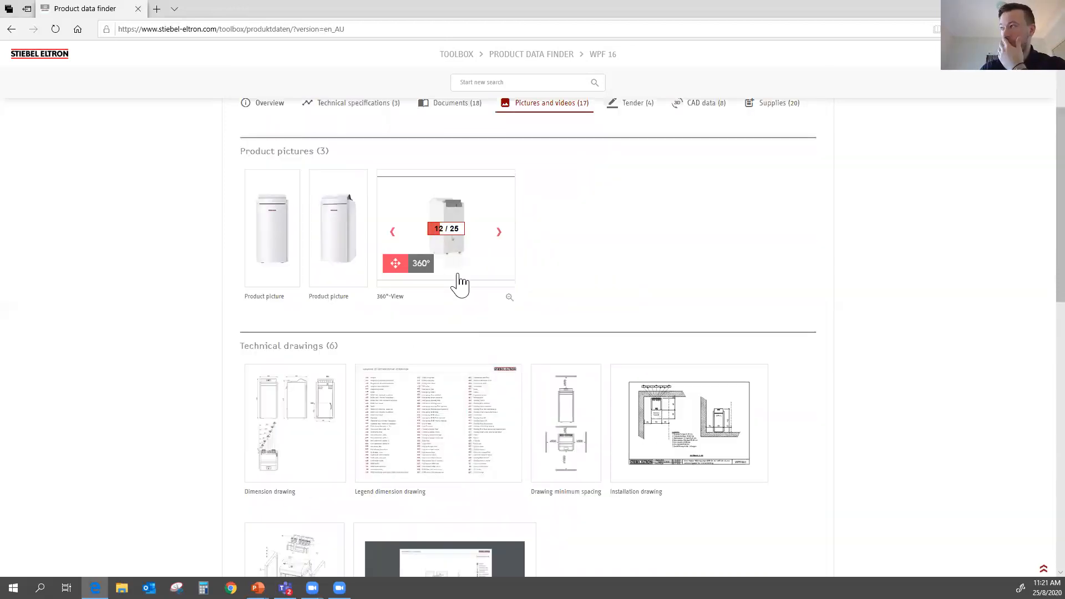
Open the WPF 16's installation manual from its documents and look over the first pages
click(450, 105)
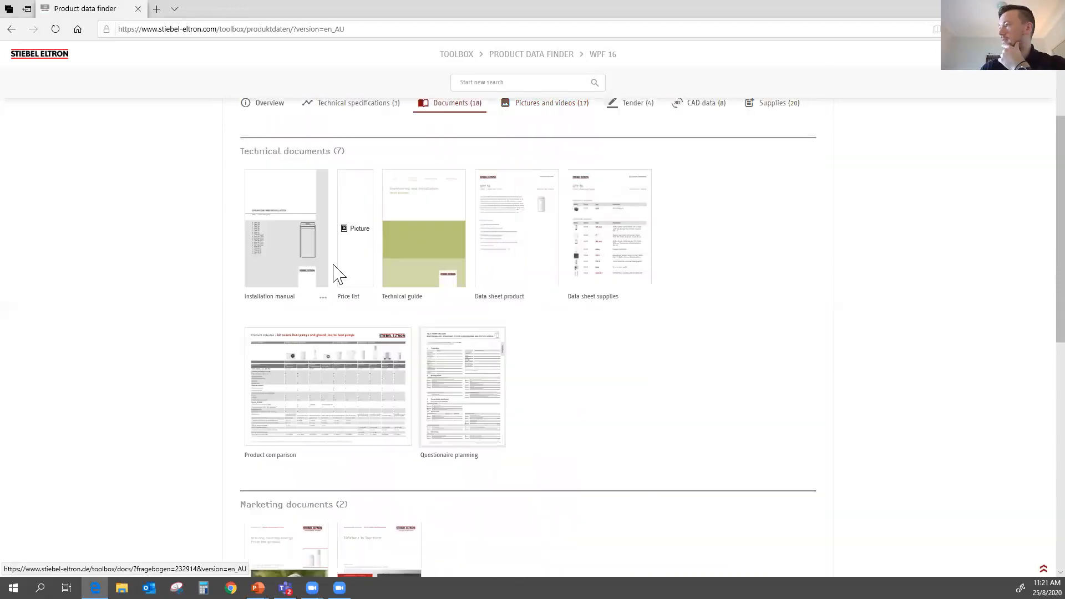
click(283, 272)
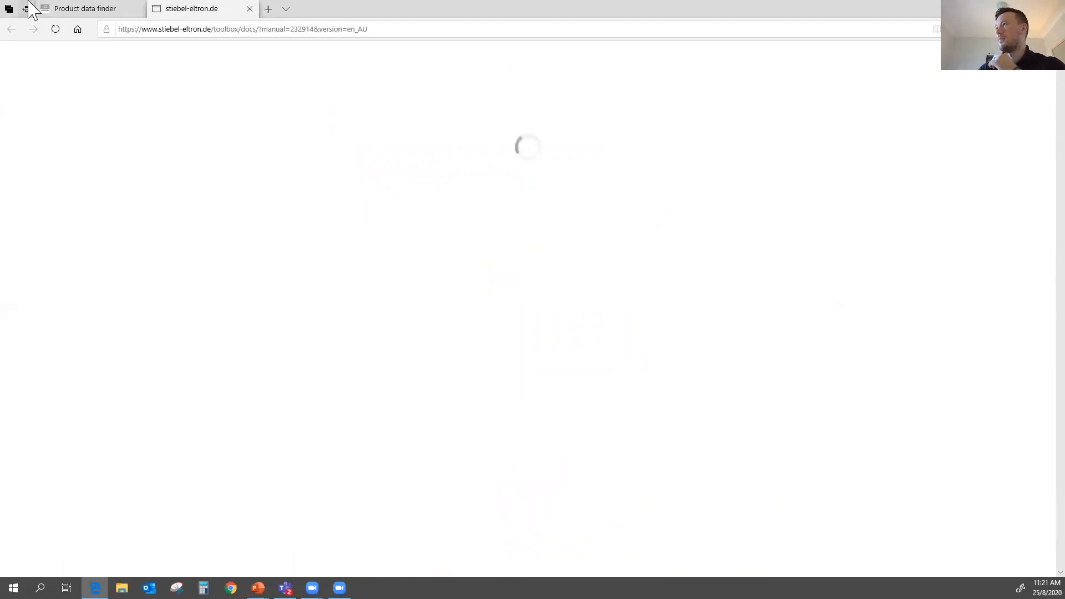
mouse_move(74, 7)
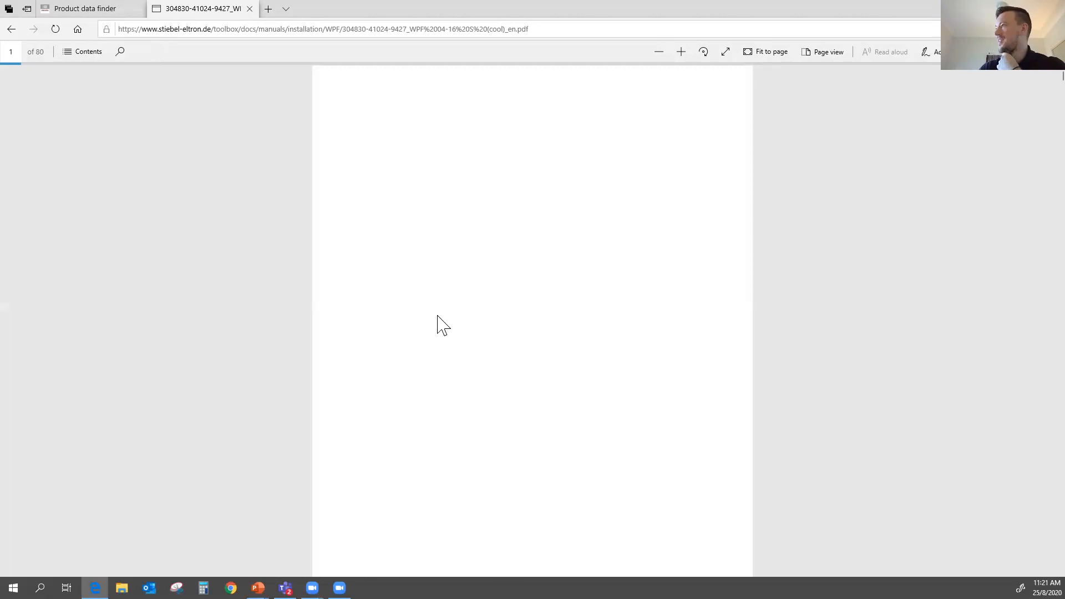
scroll(475, 295, down, 5)
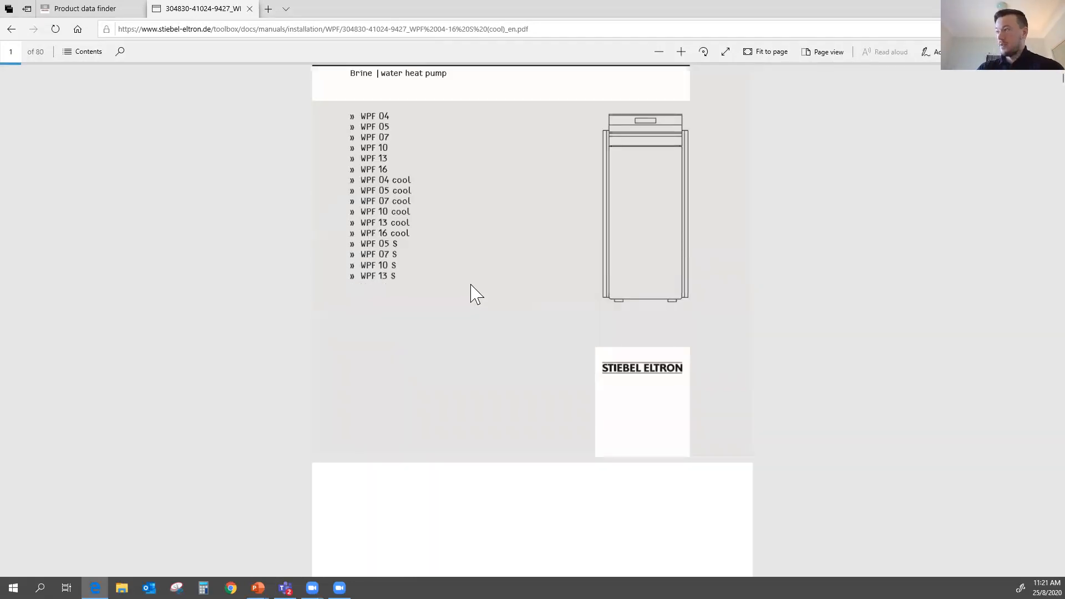
scroll(464, 285, down, 10)
scroll(464, 284, up, 13)
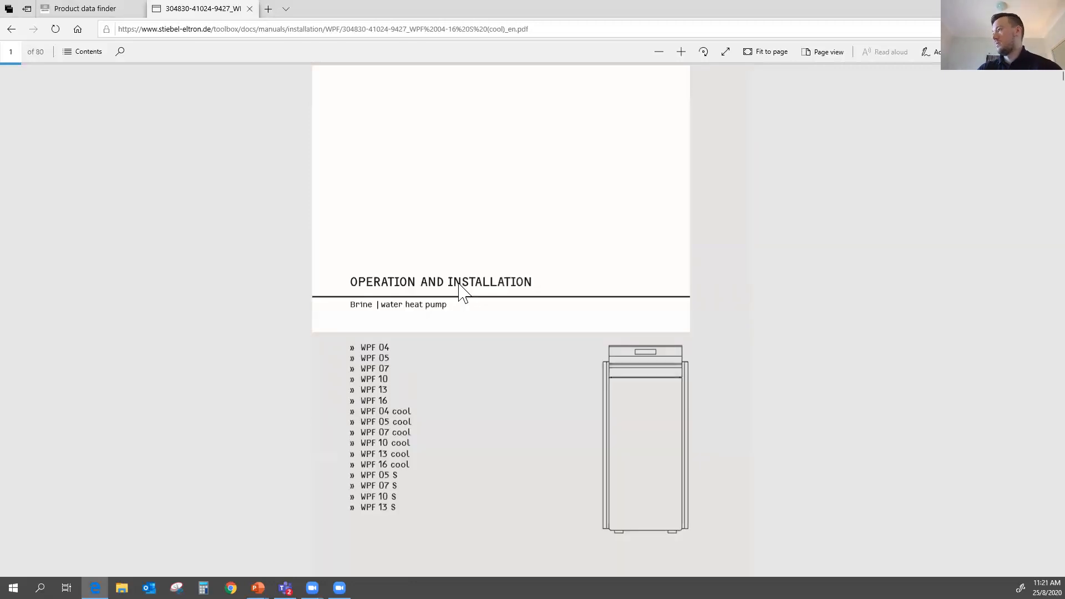
Return to the product page, show the WPF 16's technical specifications and set the flow temperature to 40 °C
click(98, 10)
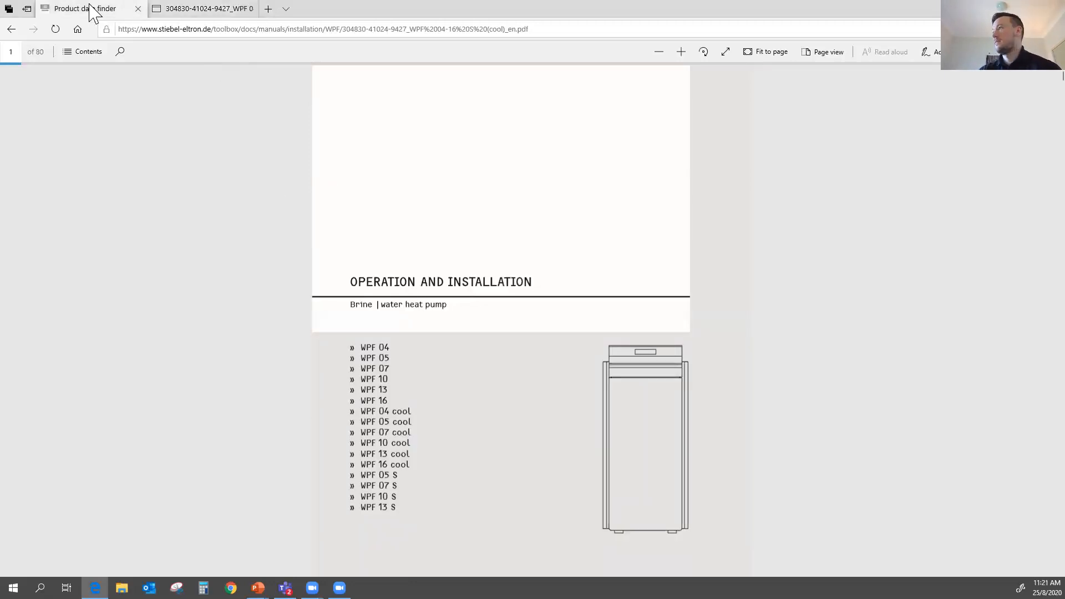
scroll(555, 367, up, 3)
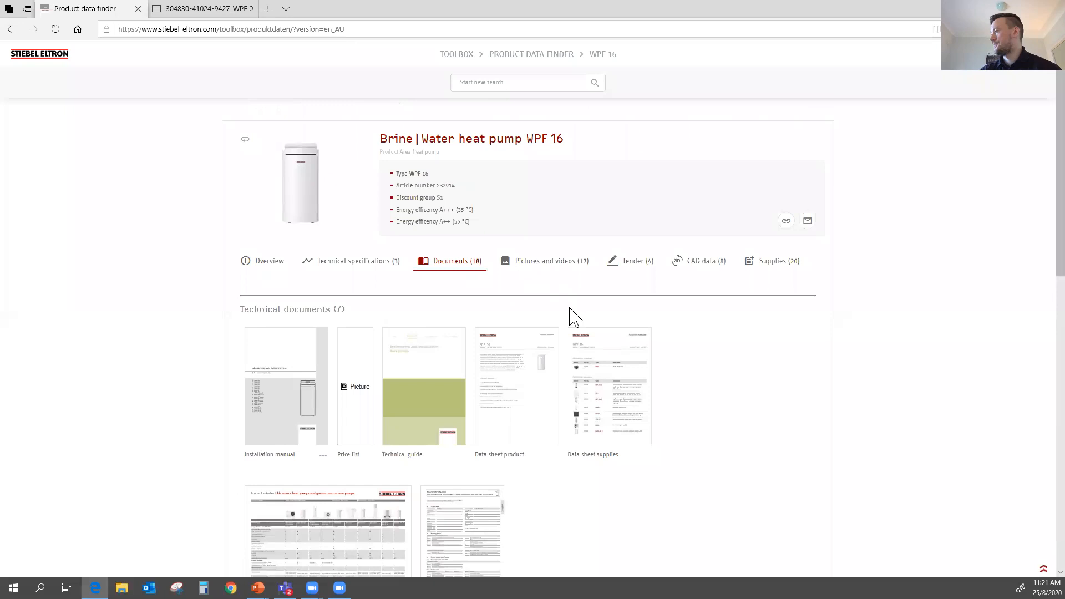
click(361, 262)
scroll(267, 381, down, 2)
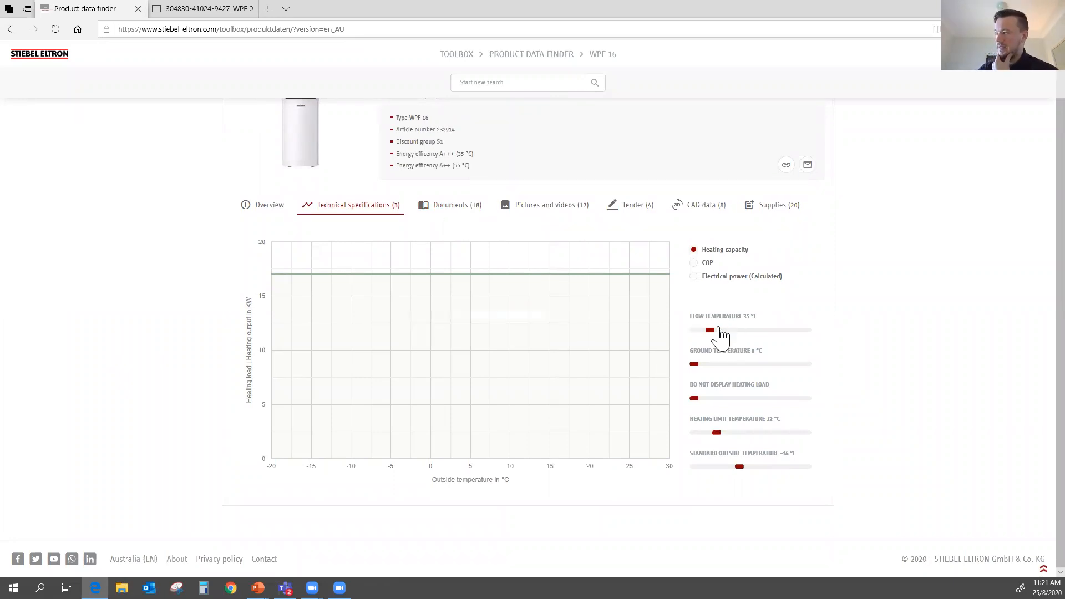
drag(716, 333, 734, 333)
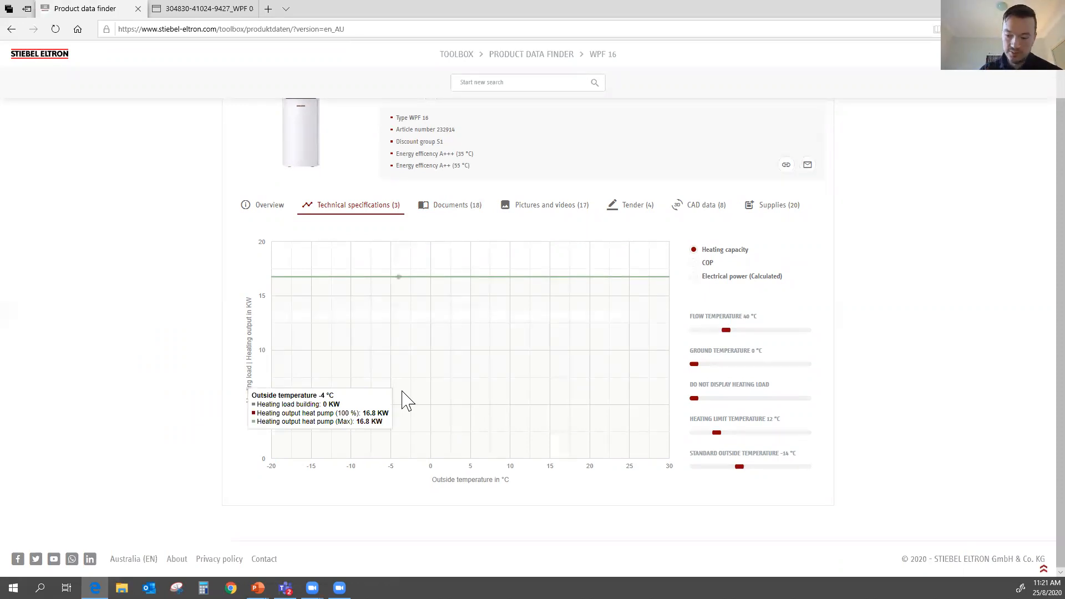
View the performance chart for COP and calculated electrical power, and return it to heating capacity
click(695, 263)
click(694, 276)
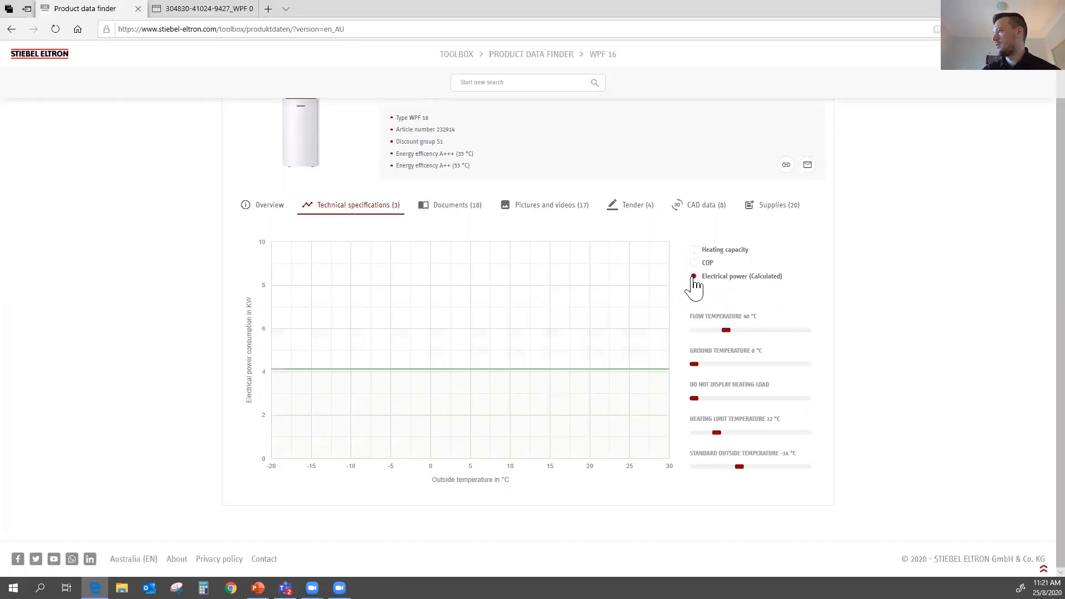
click(693, 251)
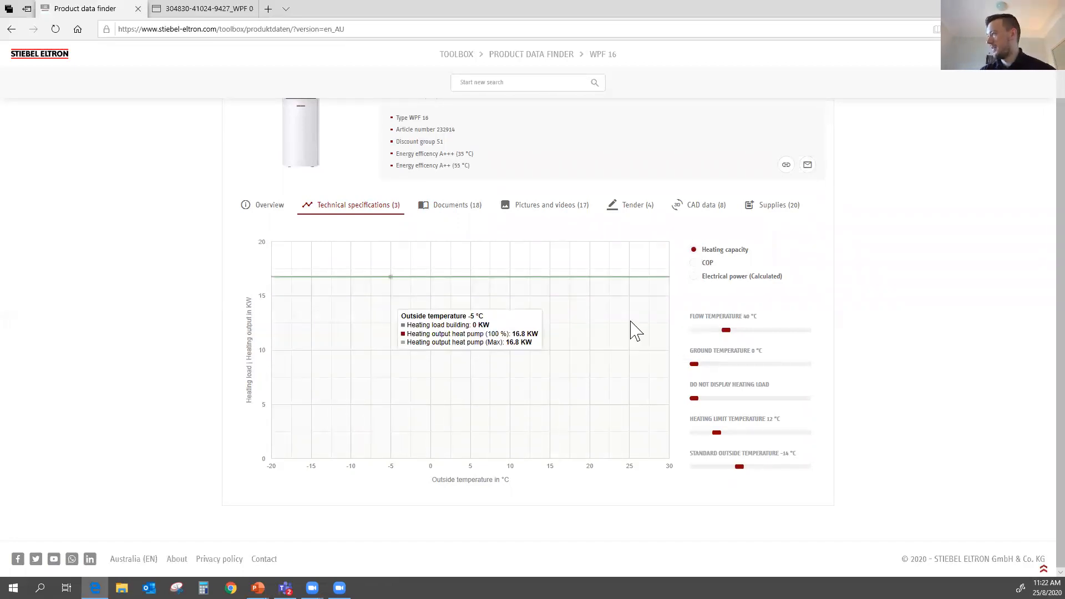
Set the ground temperature to 9 °C and highlight the number 16 in the product title
scroll(350, 379, up, 1)
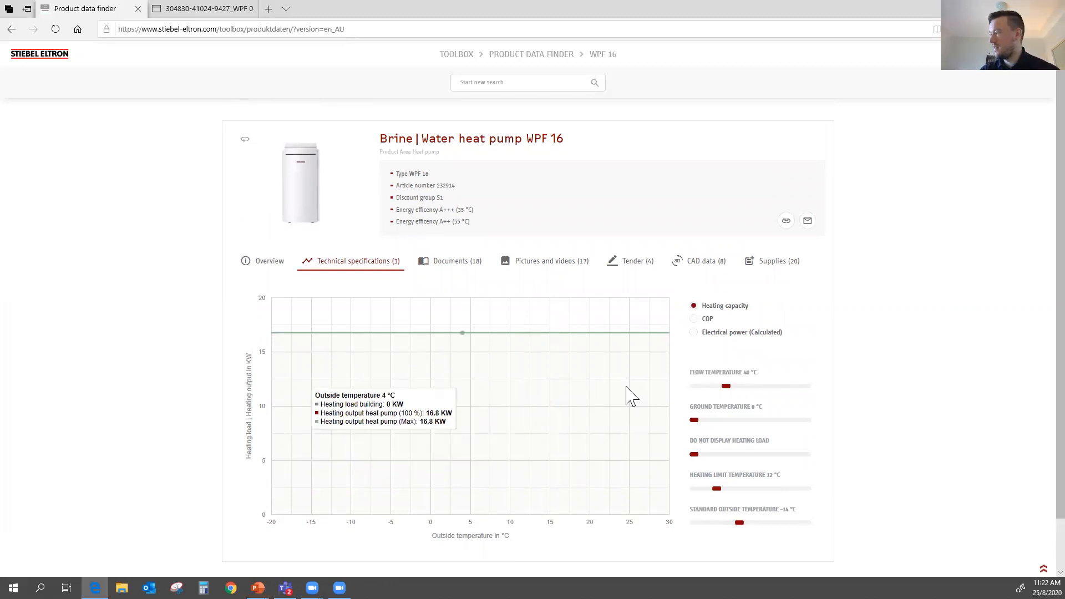
drag(702, 422, 744, 421)
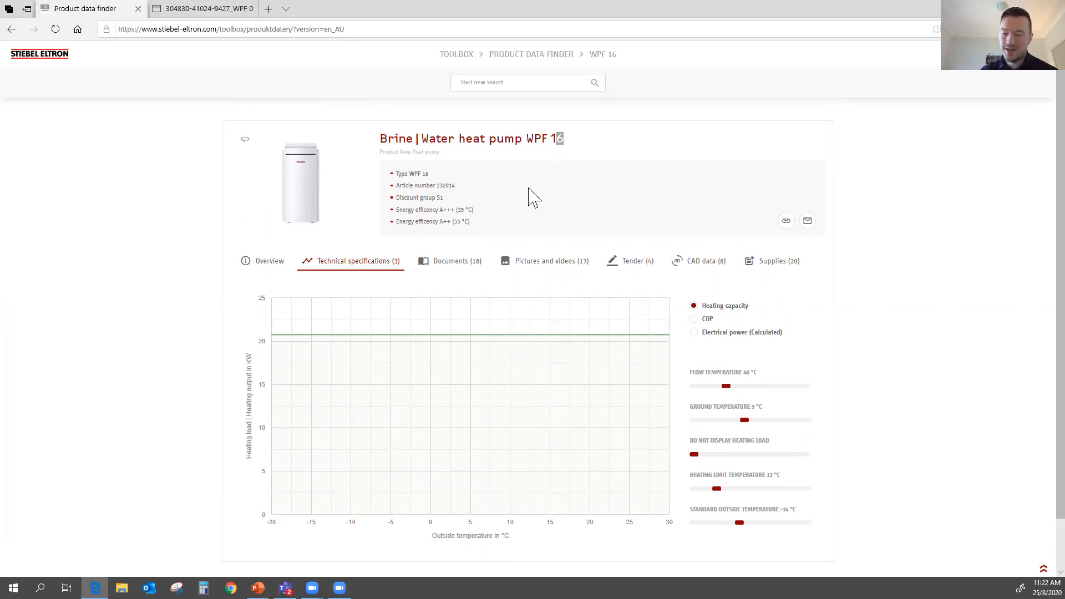
click(565, 138)
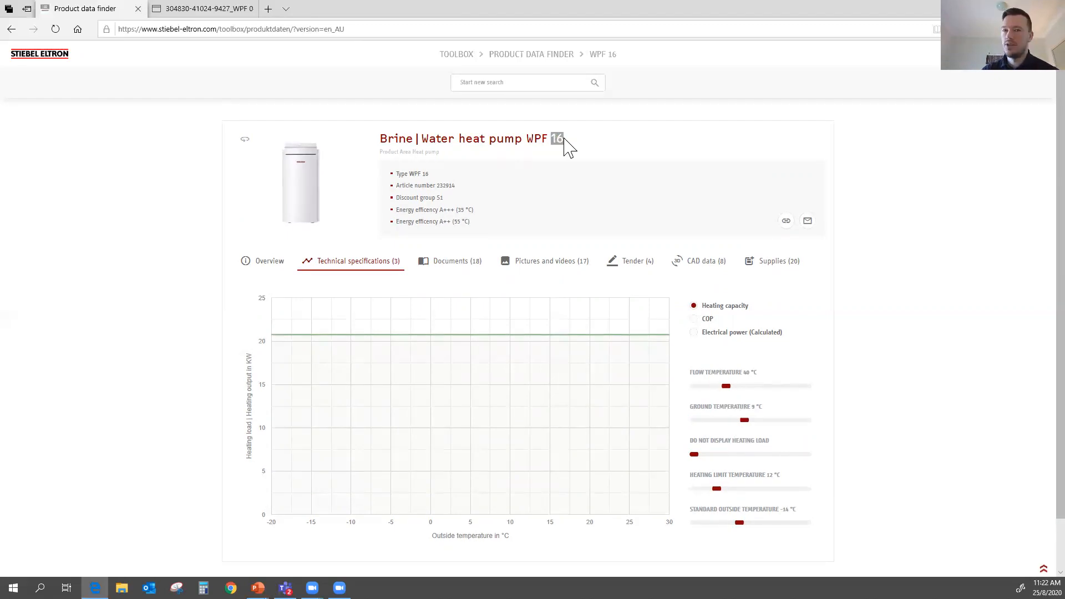
click(554, 141)
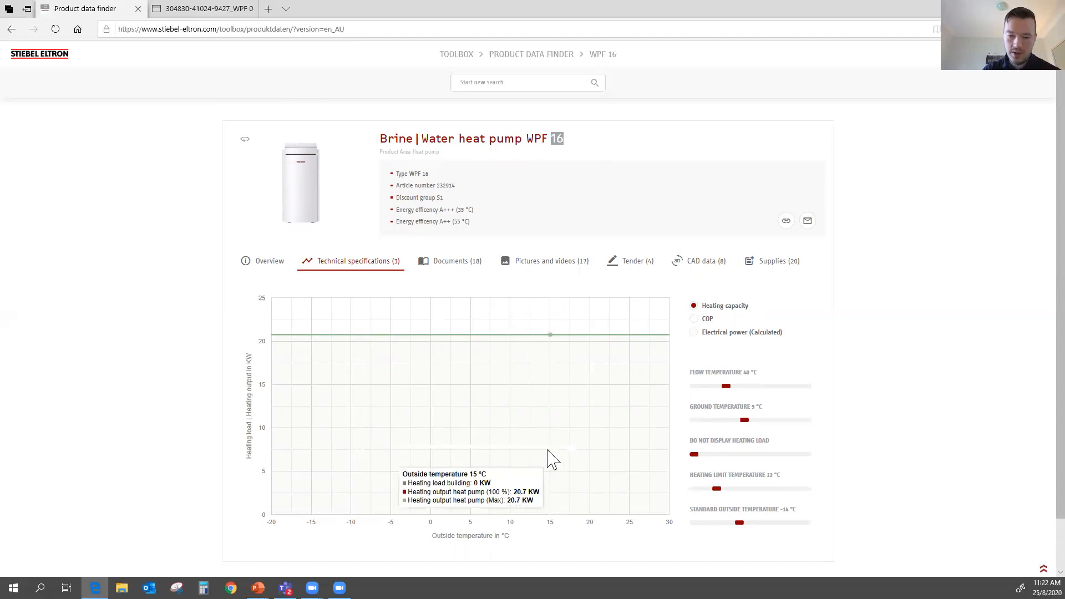
Lower the ground temperature to 8 °C and on down to 0 °C to compare the heating output
drag(743, 420, 739, 421)
click(733, 390)
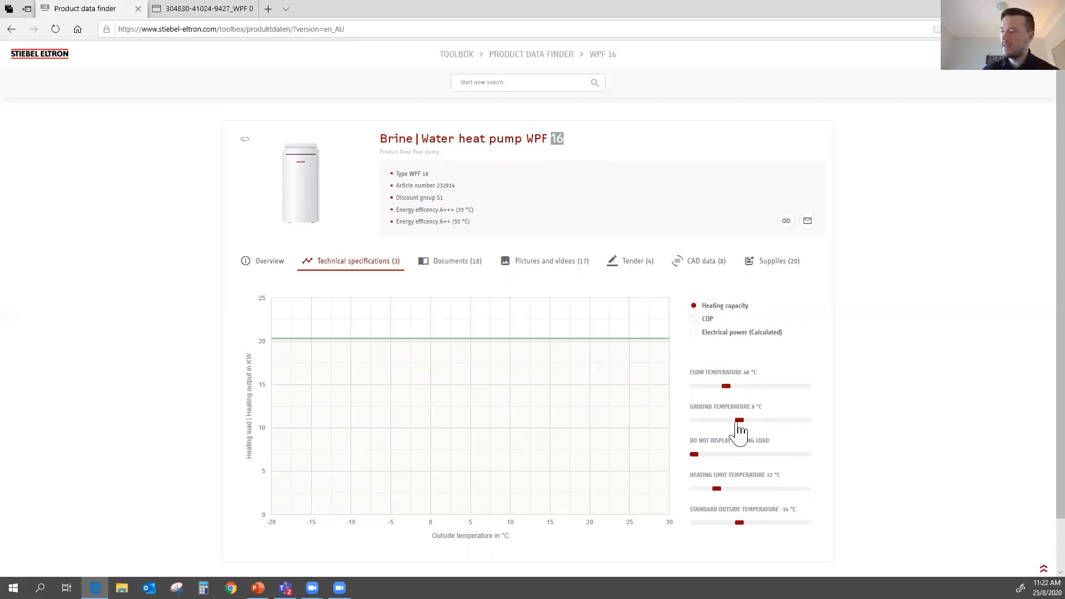
drag(741, 422, 700, 422)
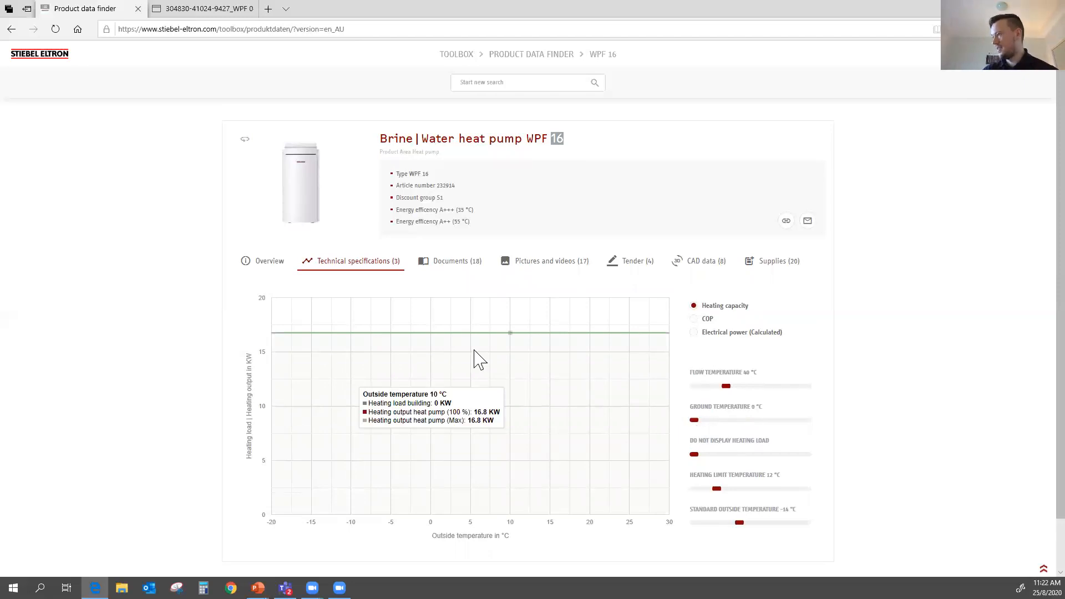
Set the ground temperature to 10 °C and highlight the 16 in the heat pump's title
click(697, 424)
drag(696, 422, 754, 420)
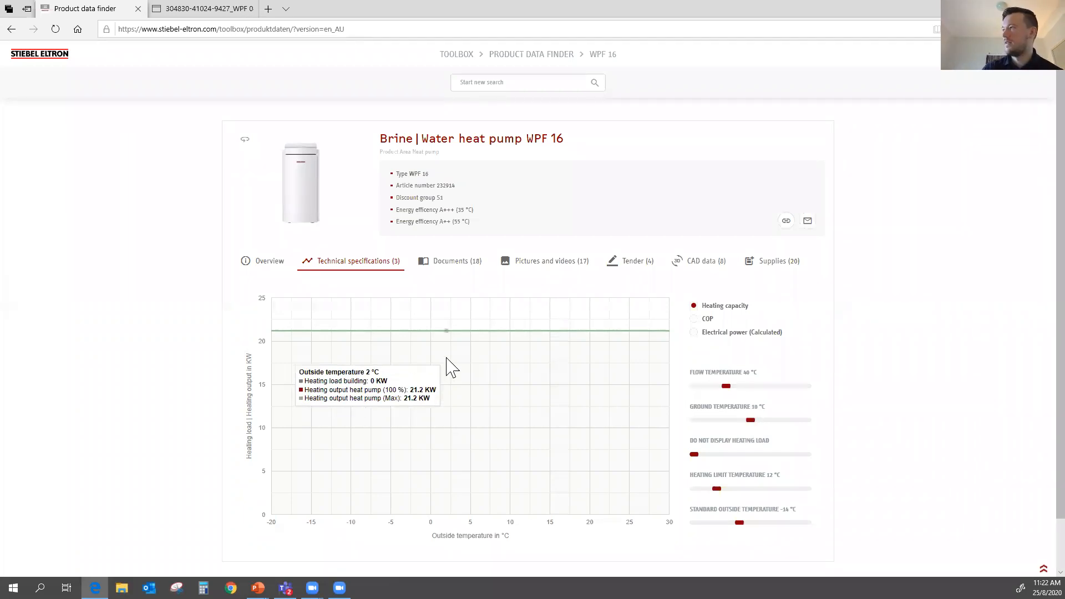
double_click(556, 140)
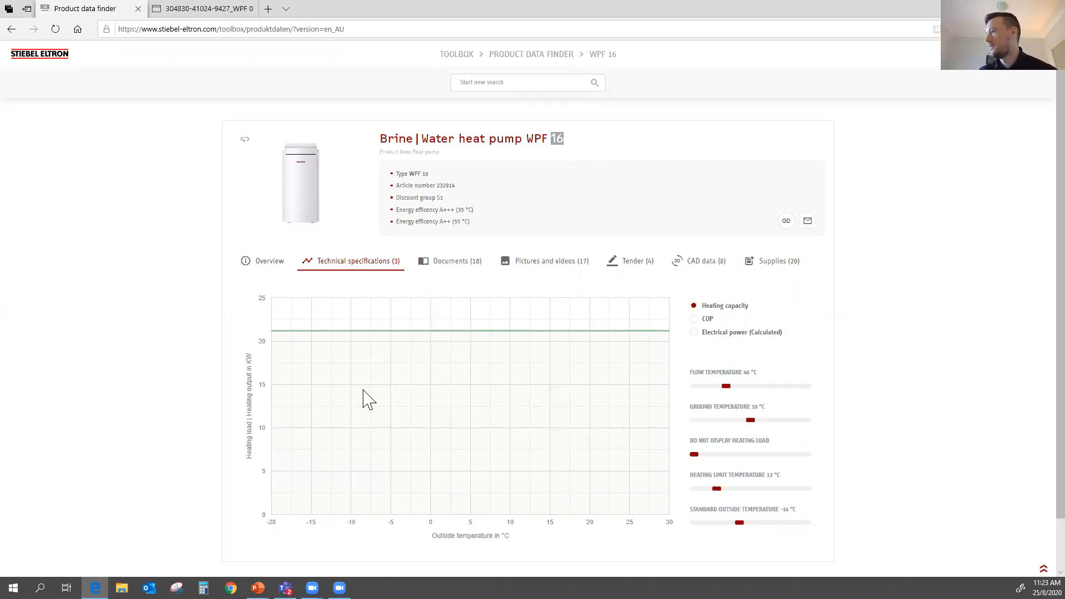
Search for "wpl 25" and open the technical specifications of the Air|Water heat pump WPL 25 AC
click(487, 86)
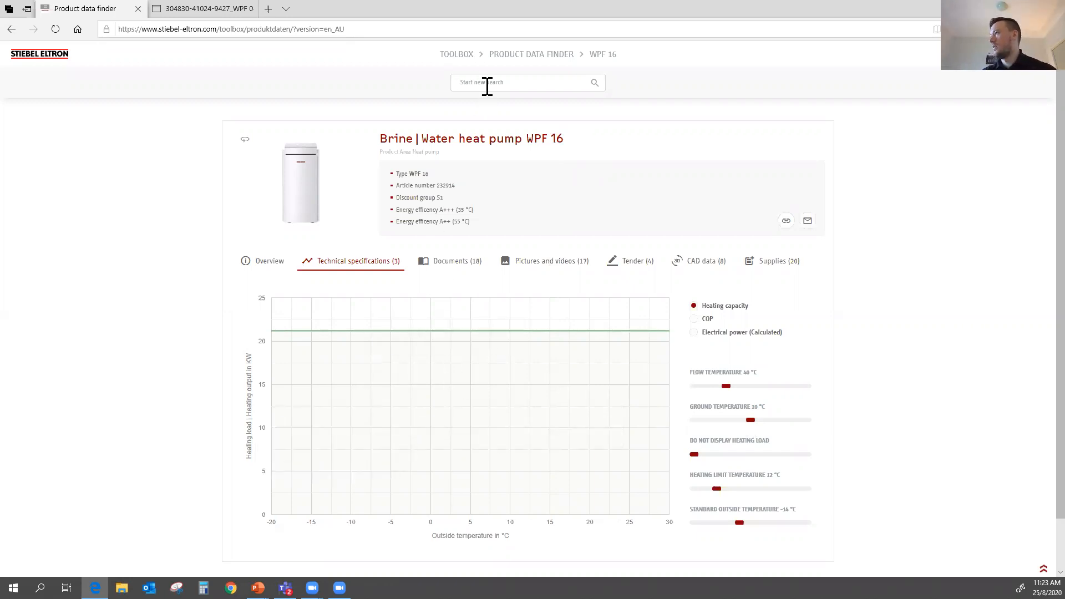
text(wpl 25)
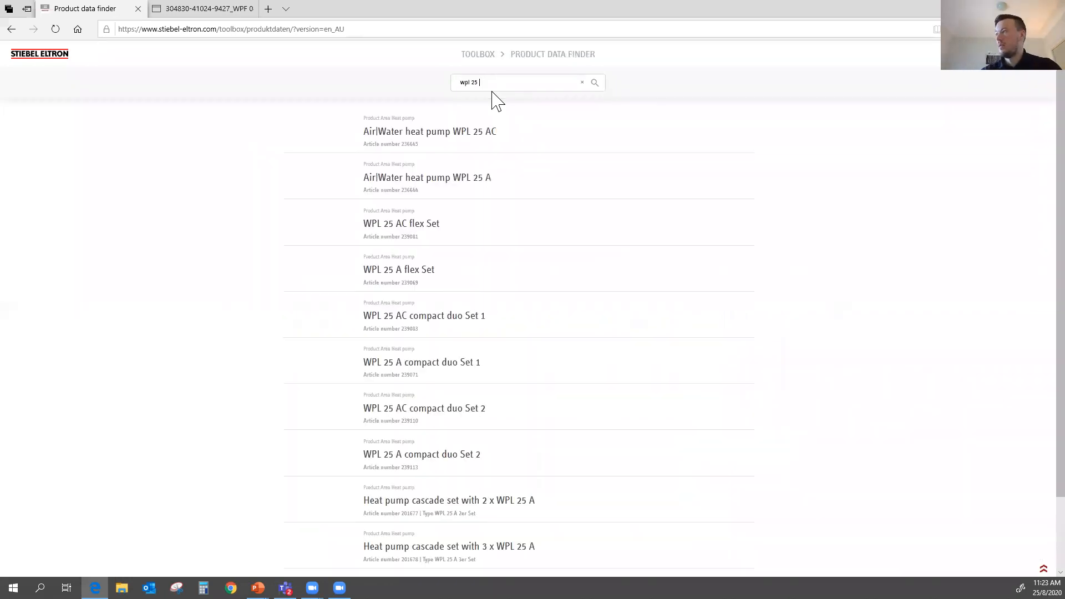
click(488, 135)
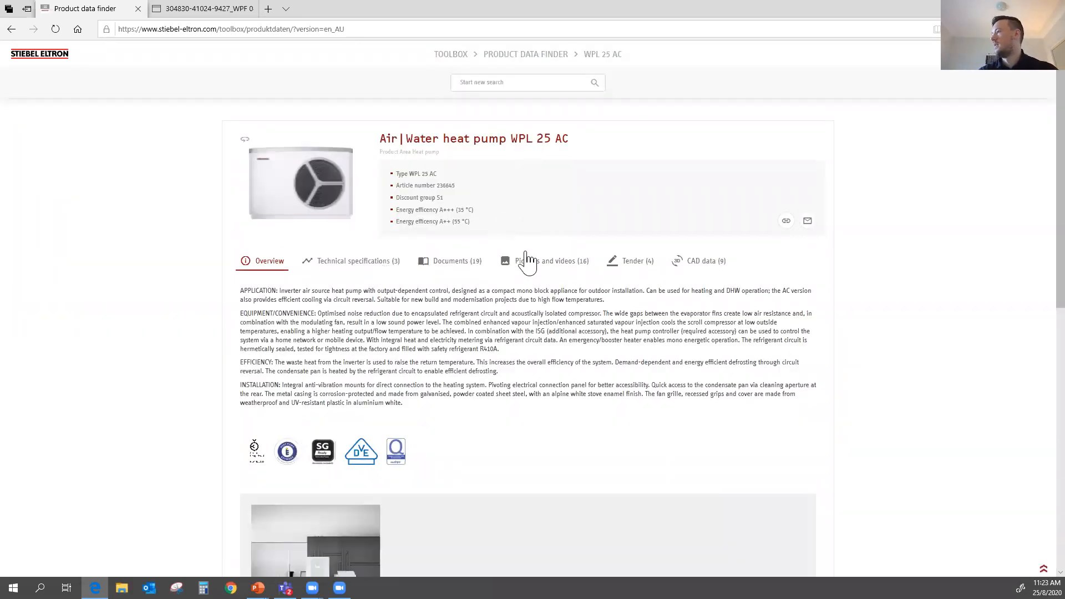
click(403, 263)
scroll(425, 238, down, 1)
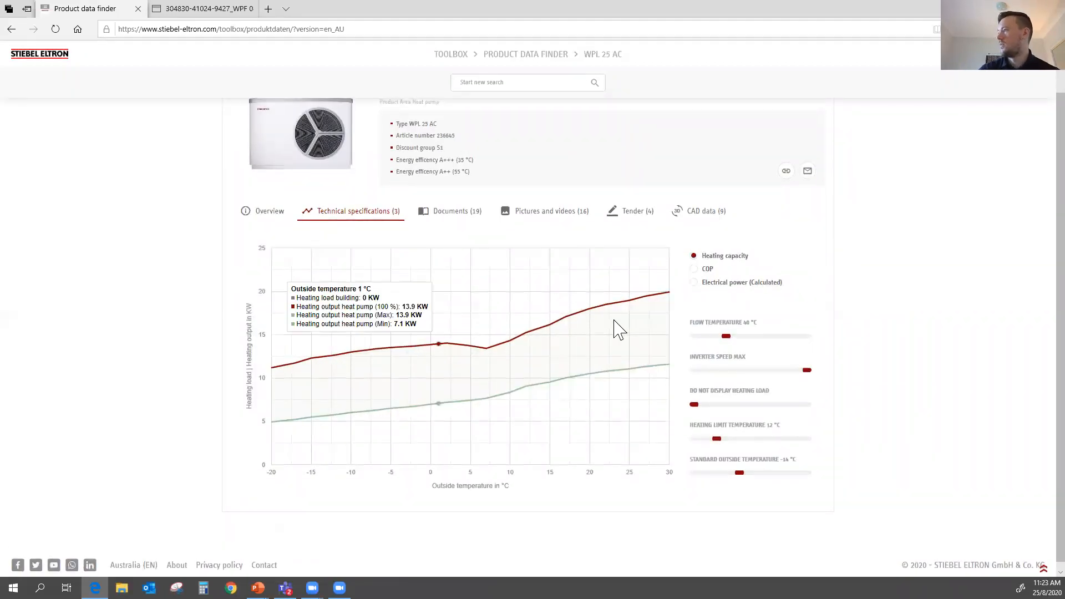
Compare the WPL 25 AC performance curves for COP, calculated electrical power and heating capacity, finishing on the COP chart
click(704, 269)
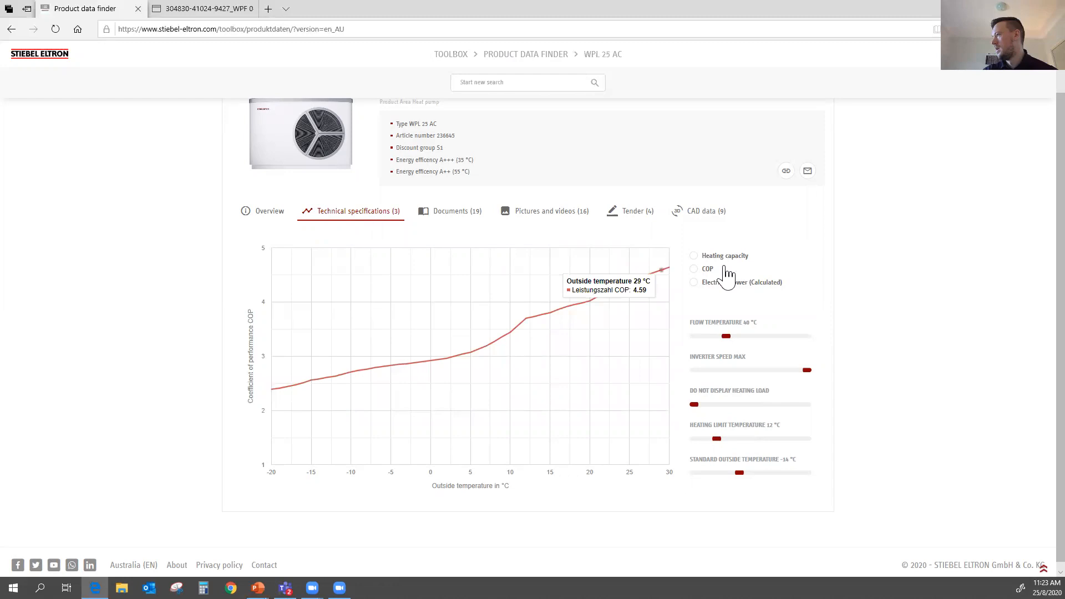
click(700, 284)
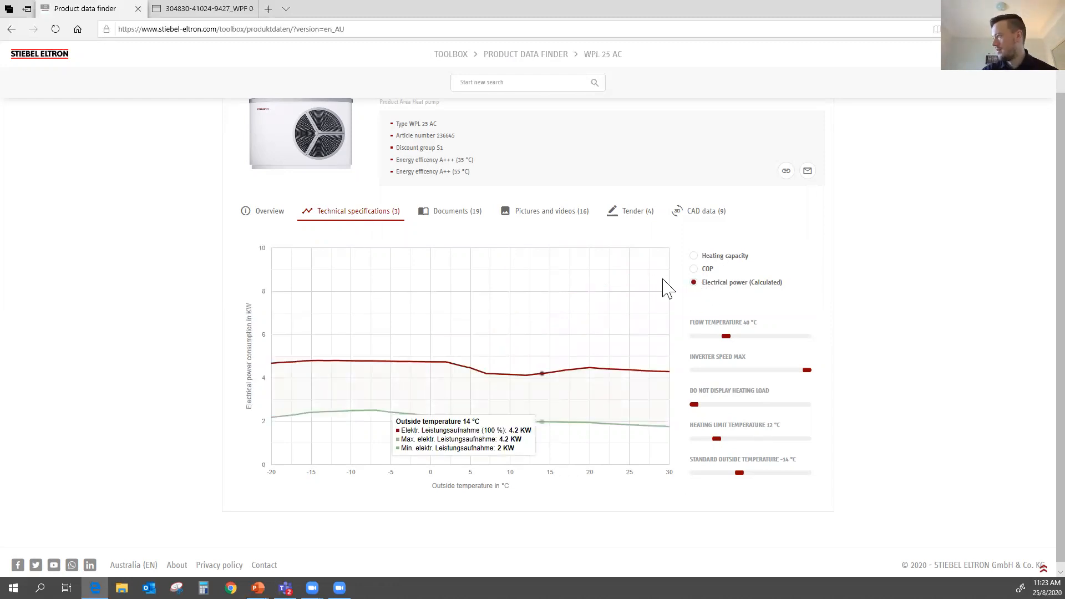
click(694, 256)
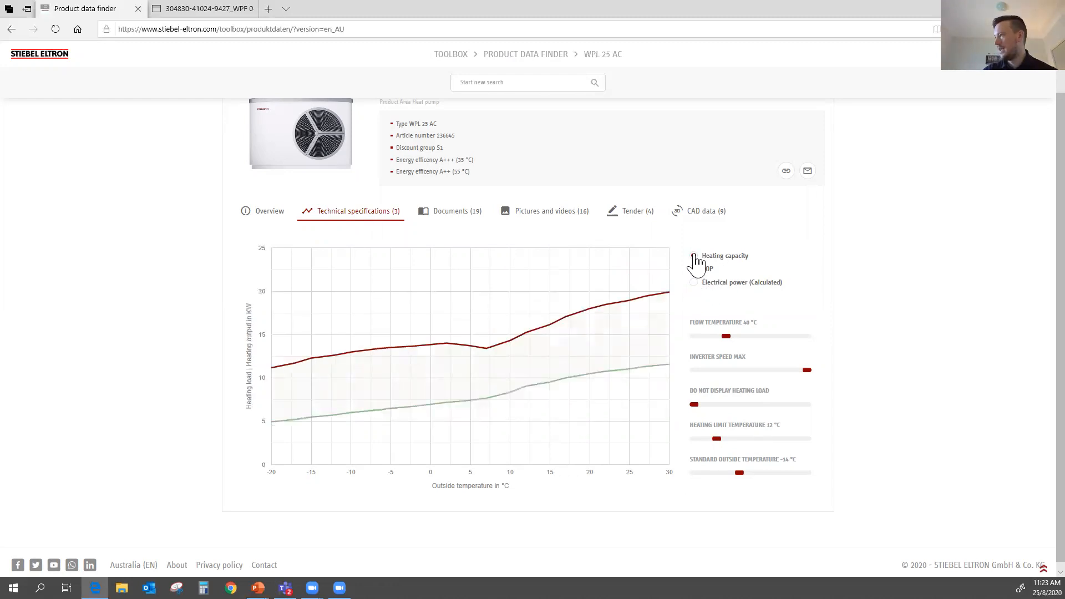
click(695, 284)
click(694, 269)
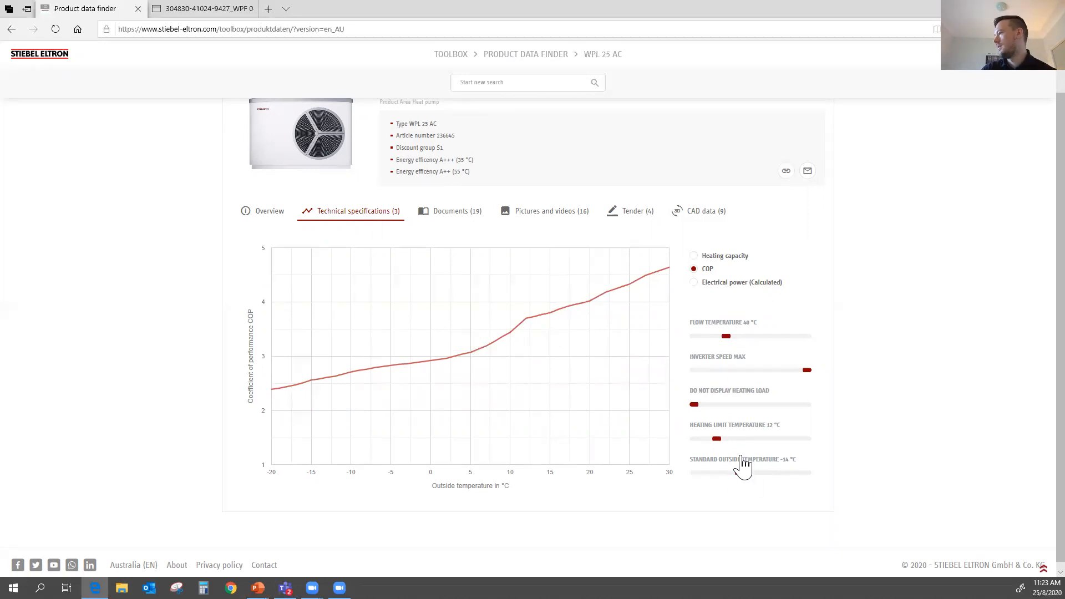
Open the documents of the WPL 25 AC and look over its technical documents
scroll(452, 281, up, 1)
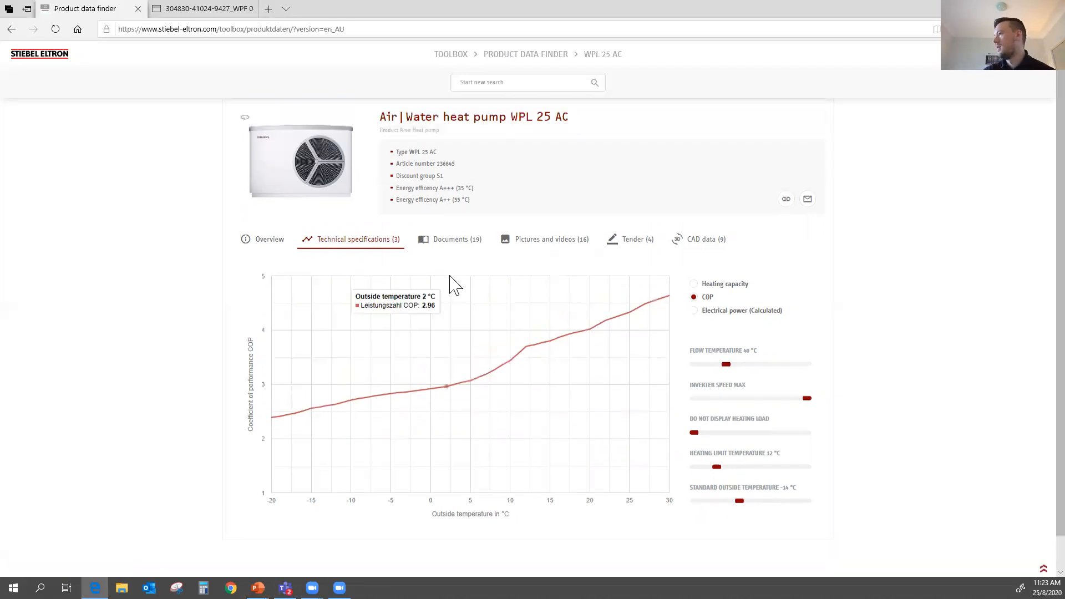
click(460, 265)
scroll(511, 322, down, 1)
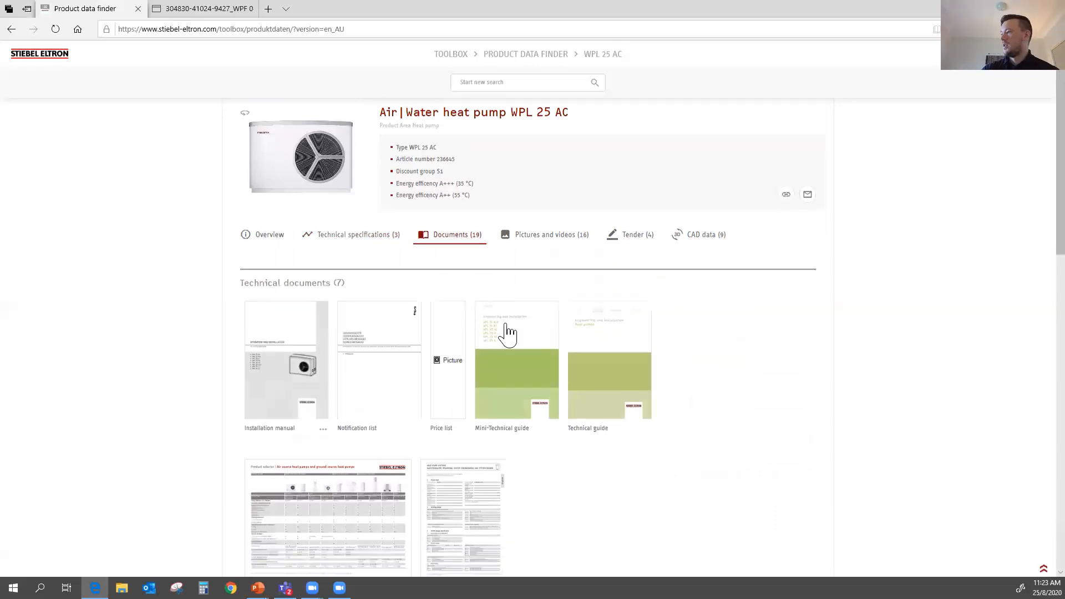
scroll(388, 322, up, 1)
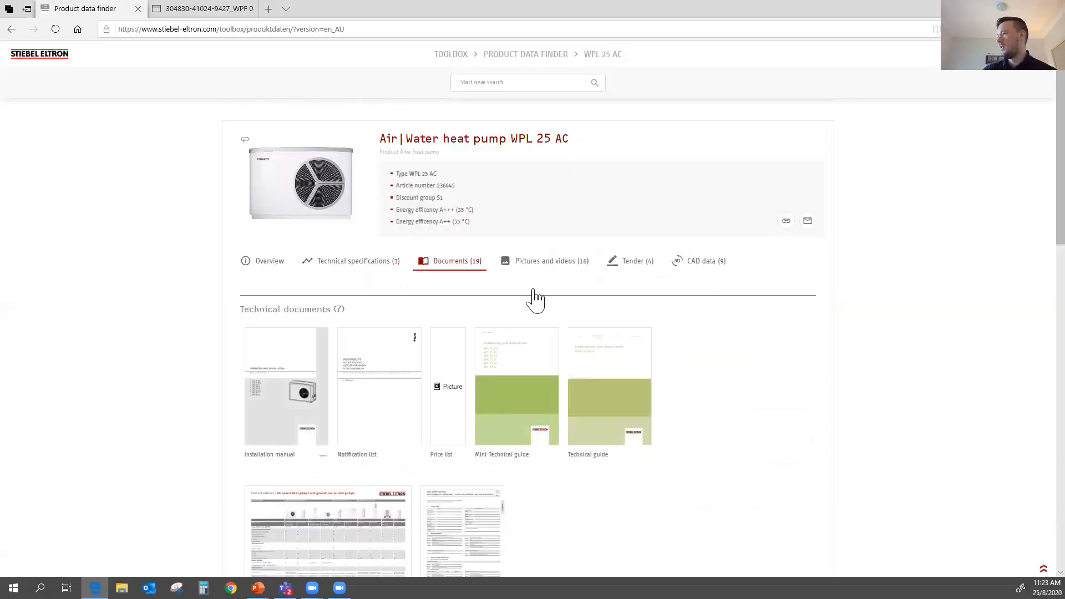
Skip through the WPL 15-25 AC installation film in the product overview, to about 1:26 and about 3:20, and return to the description
scroll(536, 327, down, 15)
scroll(549, 397, down, 5)
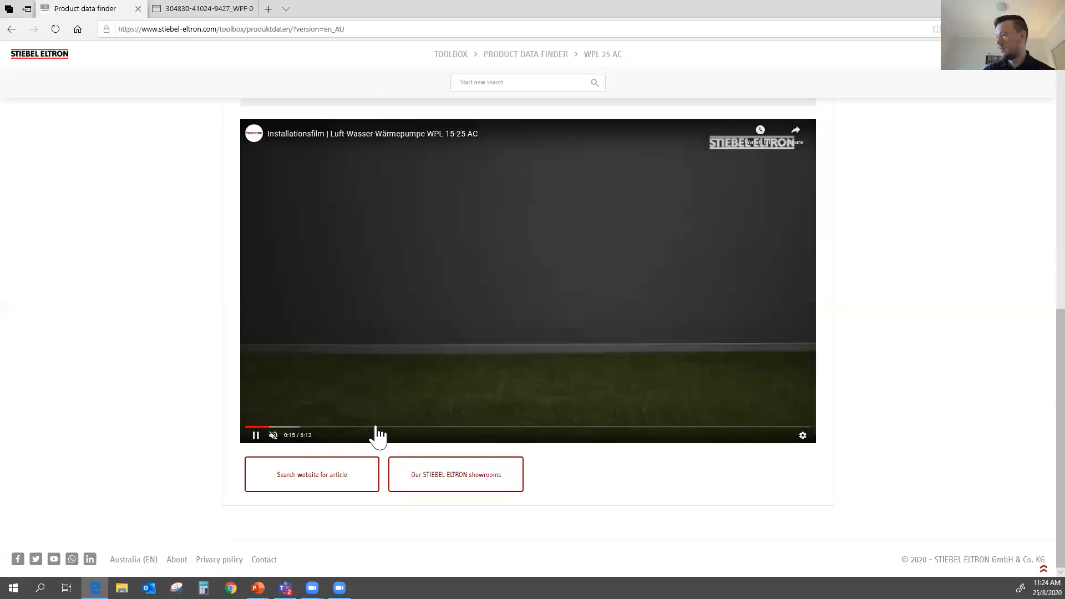
click(507, 428)
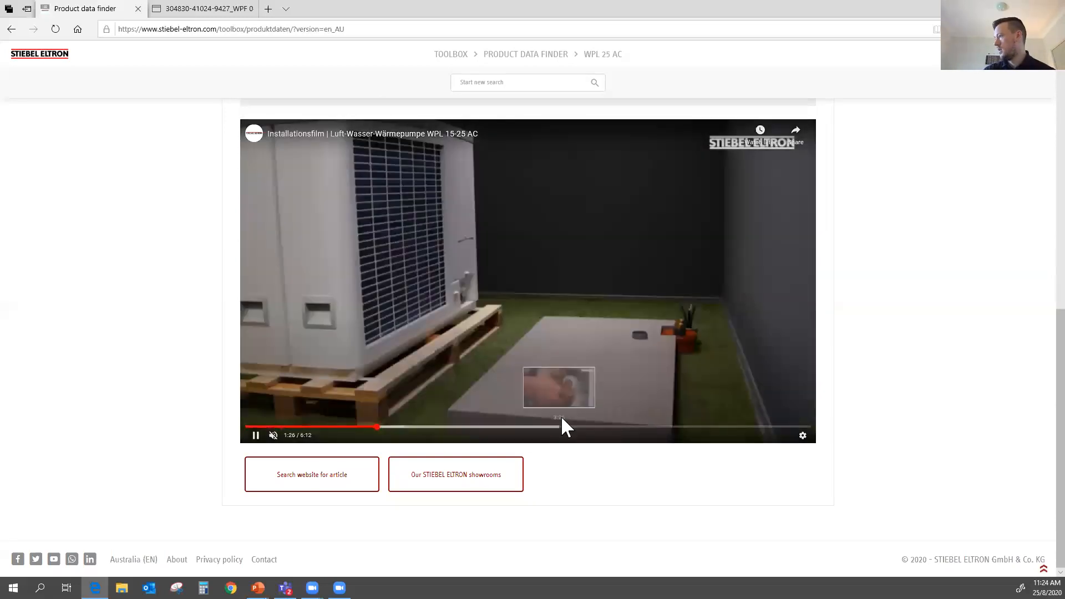
click(551, 427)
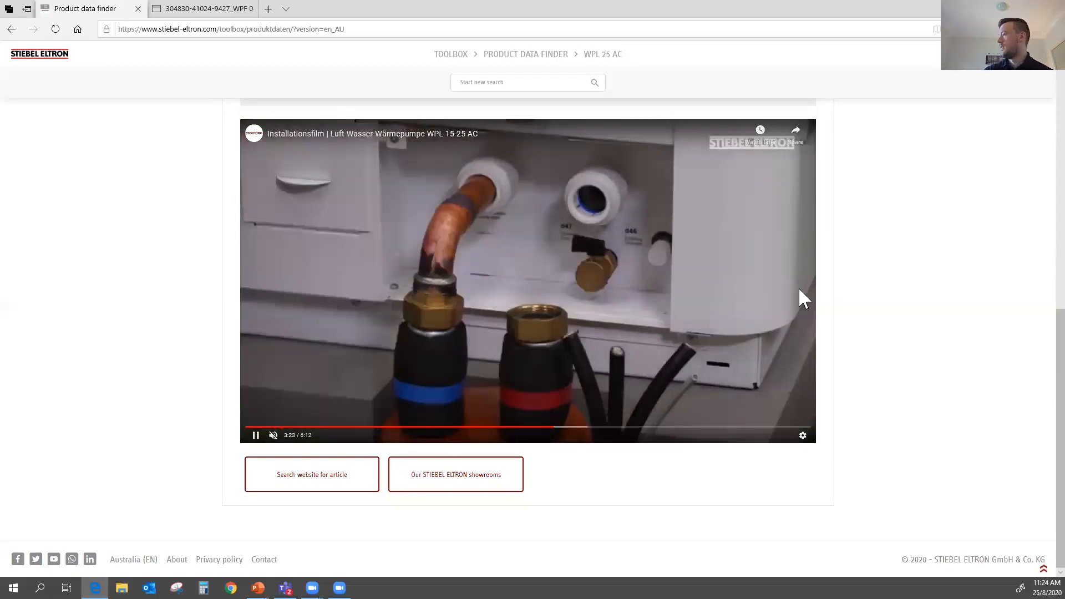
scroll(875, 347, up, 2)
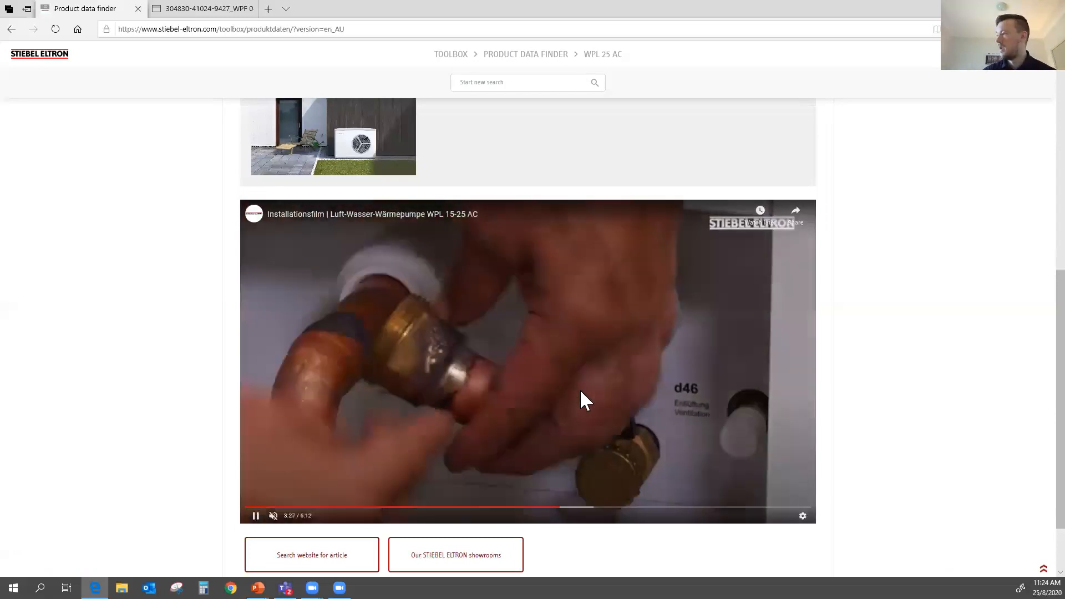
scroll(569, 393, up, 4)
scroll(568, 393, up, 4)
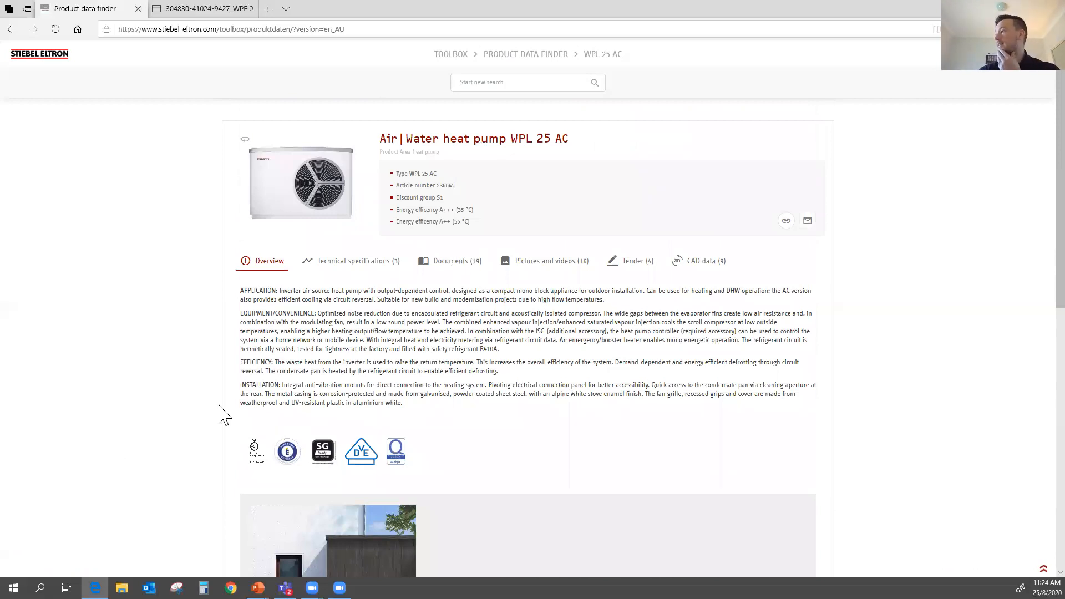
Review the technical, marketing, certificate and customer service documents of the WPL 25 AC
click(352, 273)
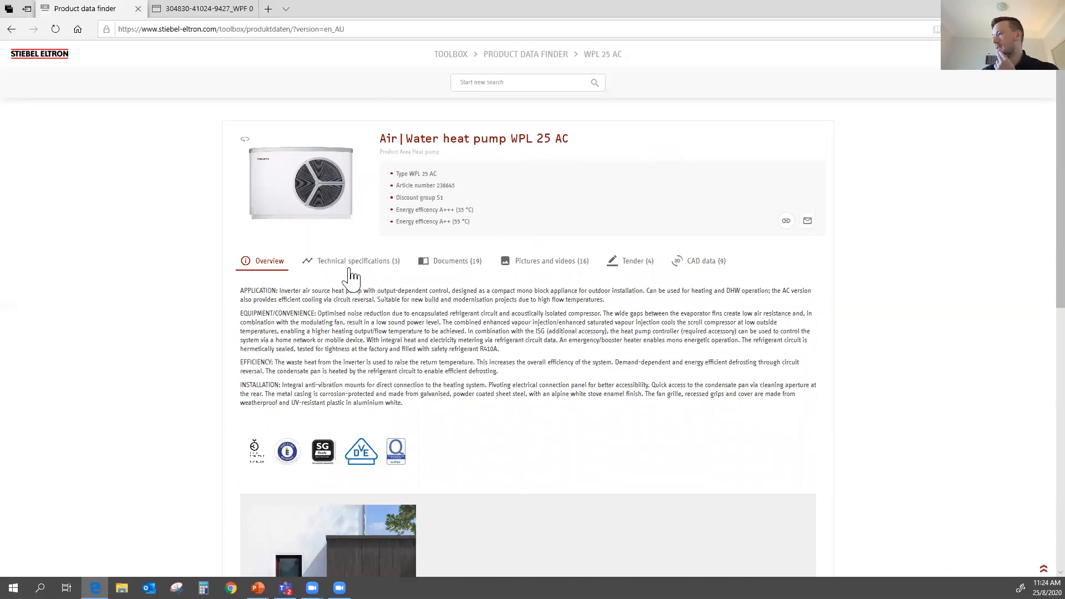
click(451, 261)
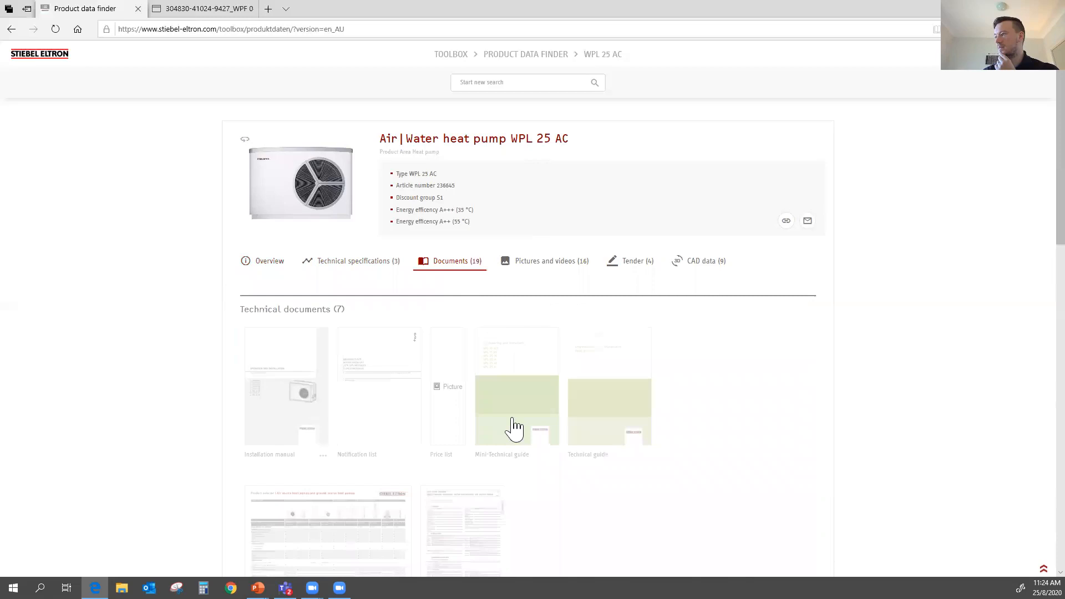
scroll(514, 428, down, 10)
scroll(405, 337, up, 2)
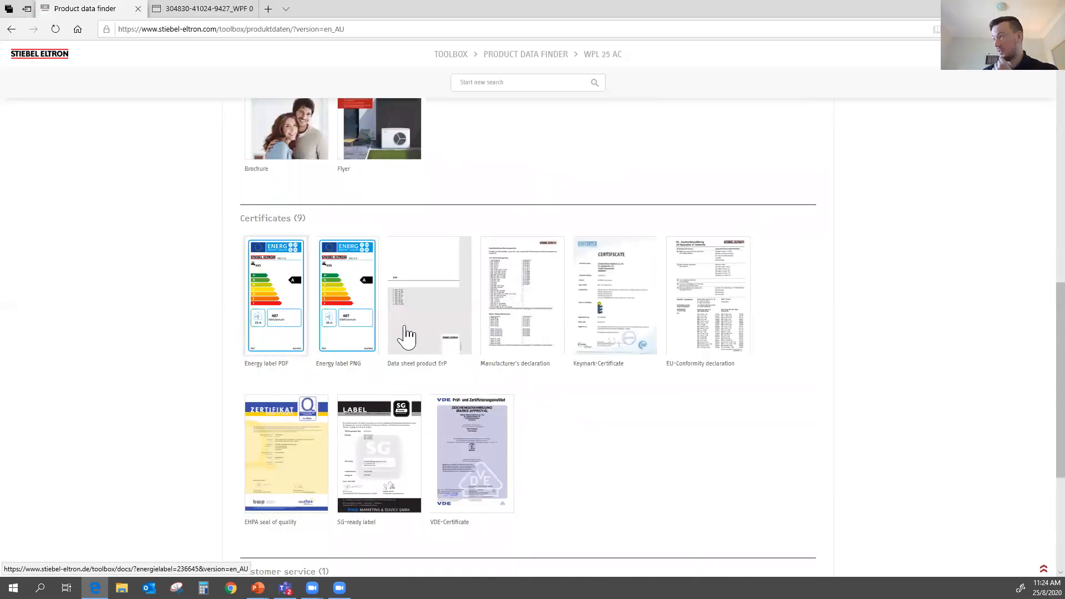
scroll(610, 439, down, 3)
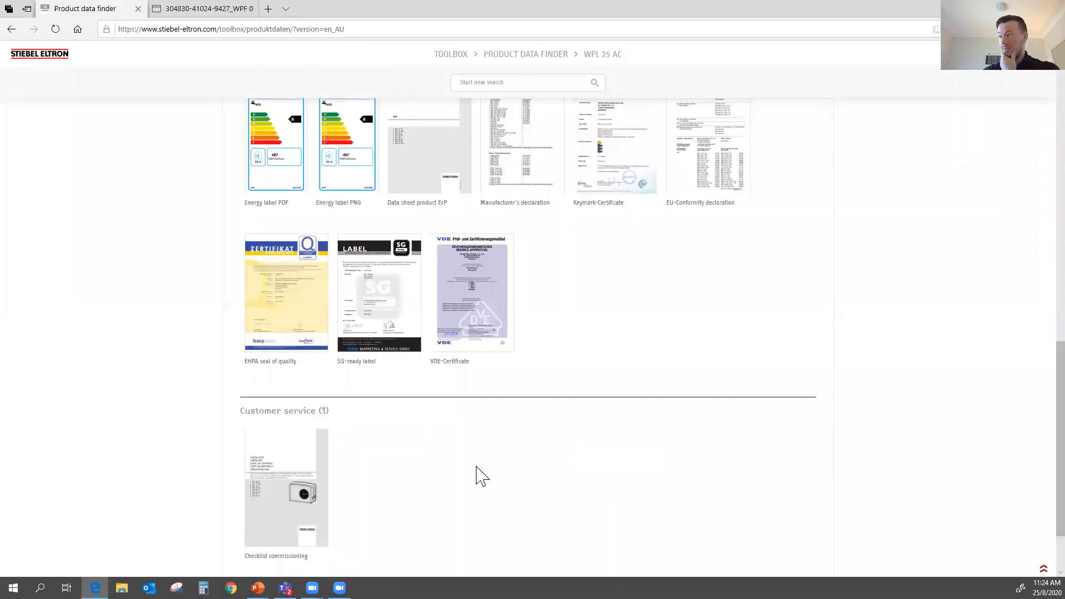
scroll(476, 472, down, 2)
scroll(476, 471, up, 8)
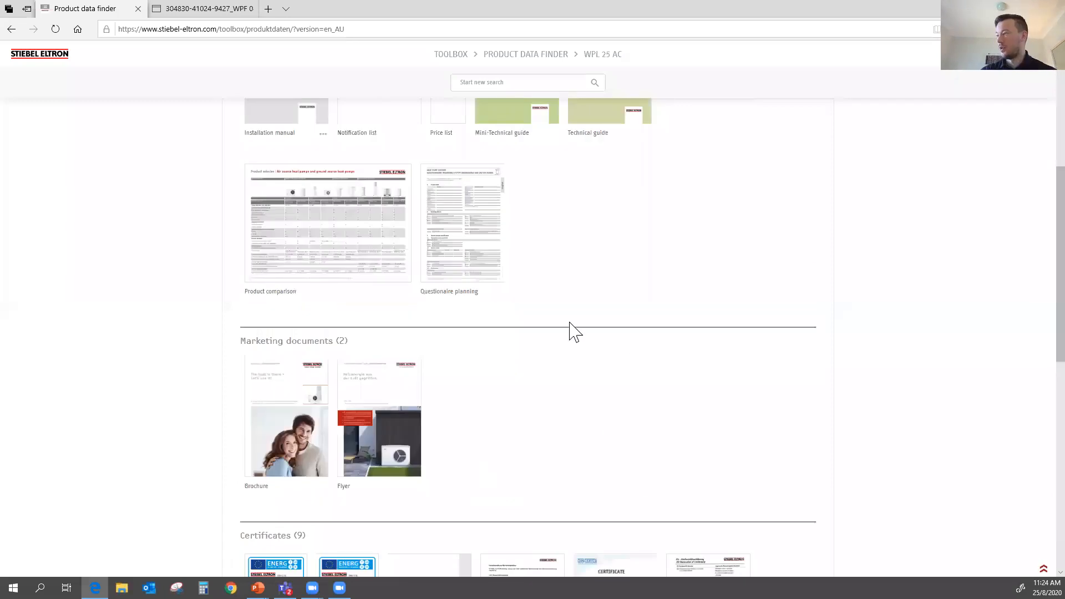
scroll(566, 328, up, 6)
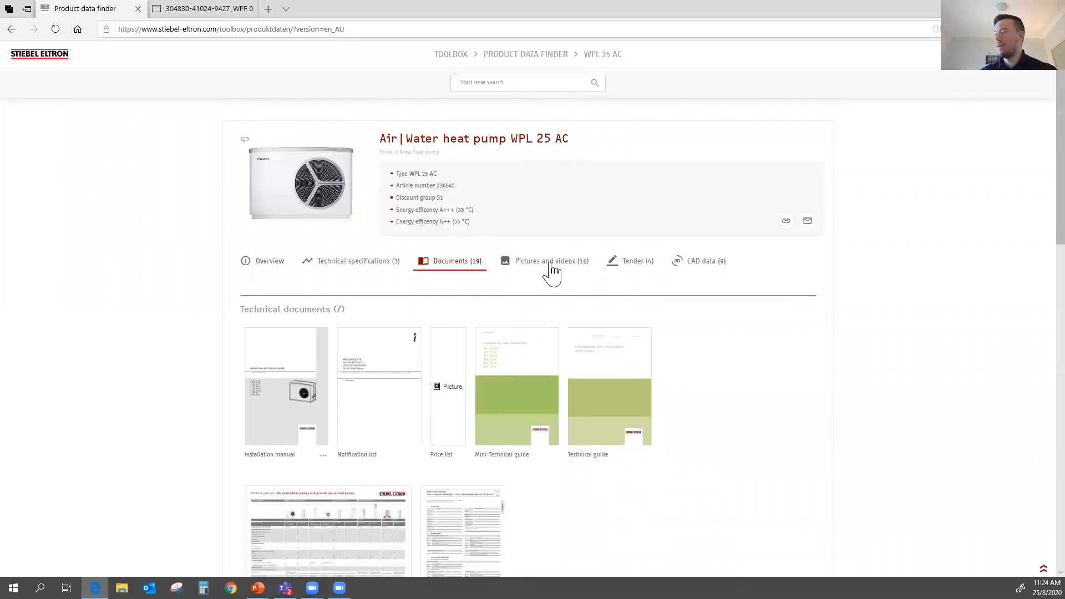
View the heat pump's pictures and videos and its CAD data, and return to the product overview
click(551, 266)
click(680, 264)
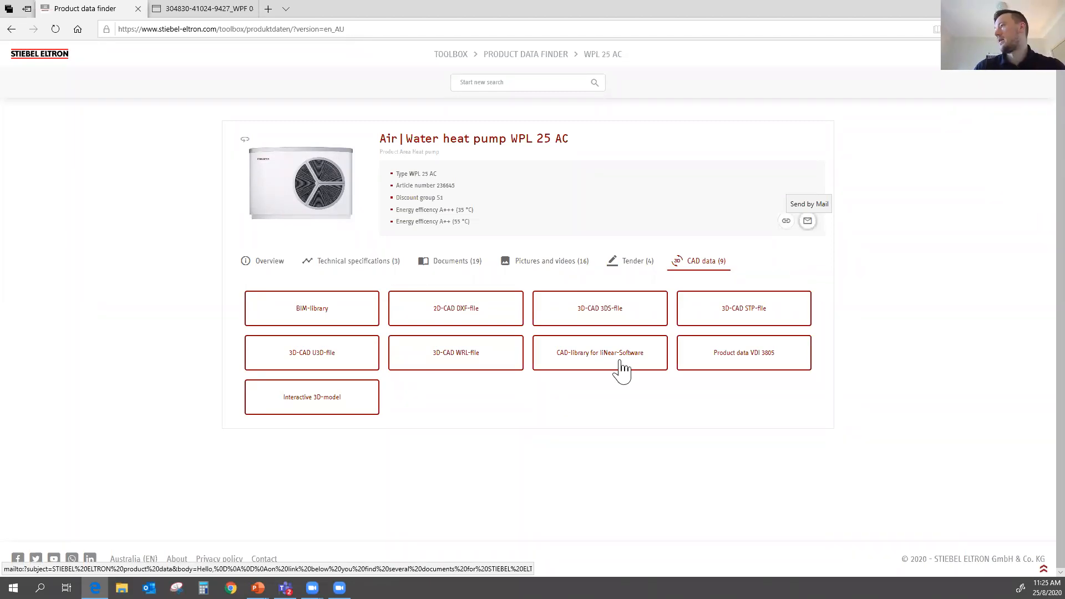
click(267, 269)
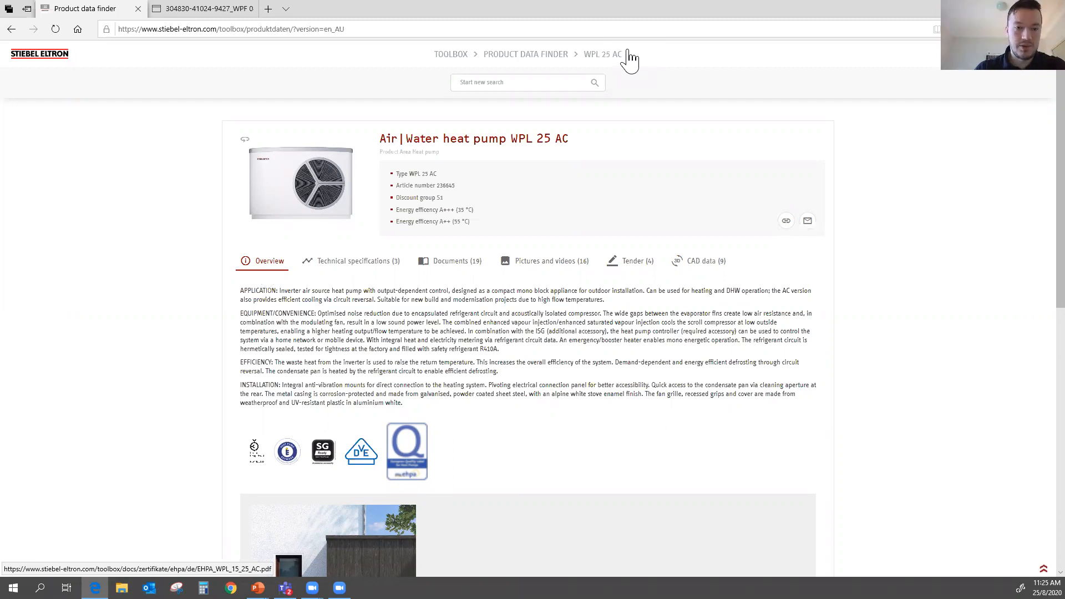
Restore the browser to a smaller window and search the product data finder for "wwk"
drag(605, 9, 570, 86)
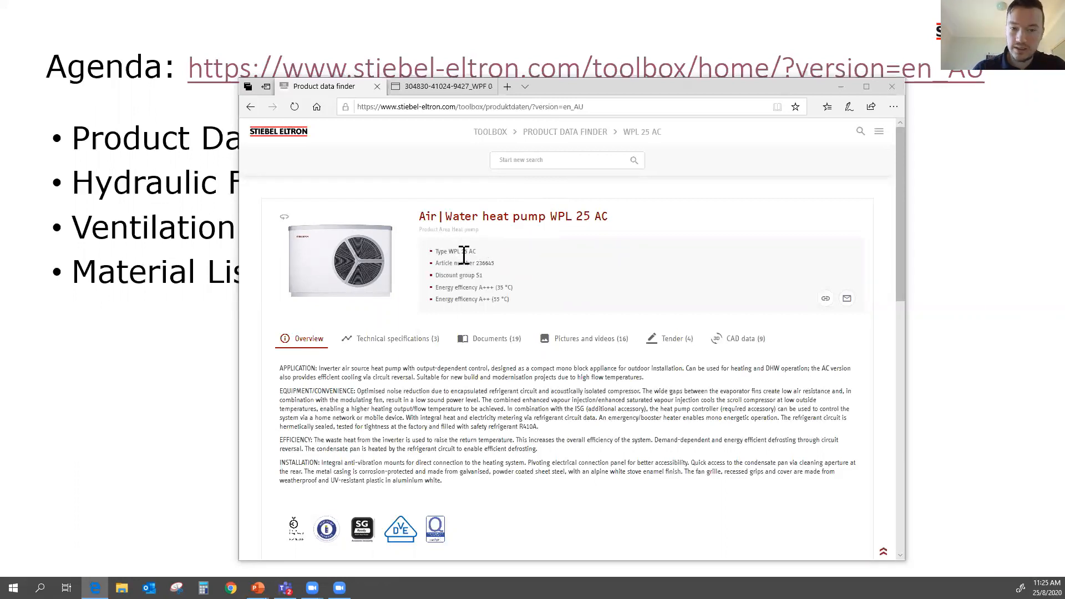
click(521, 160)
text(wwk)
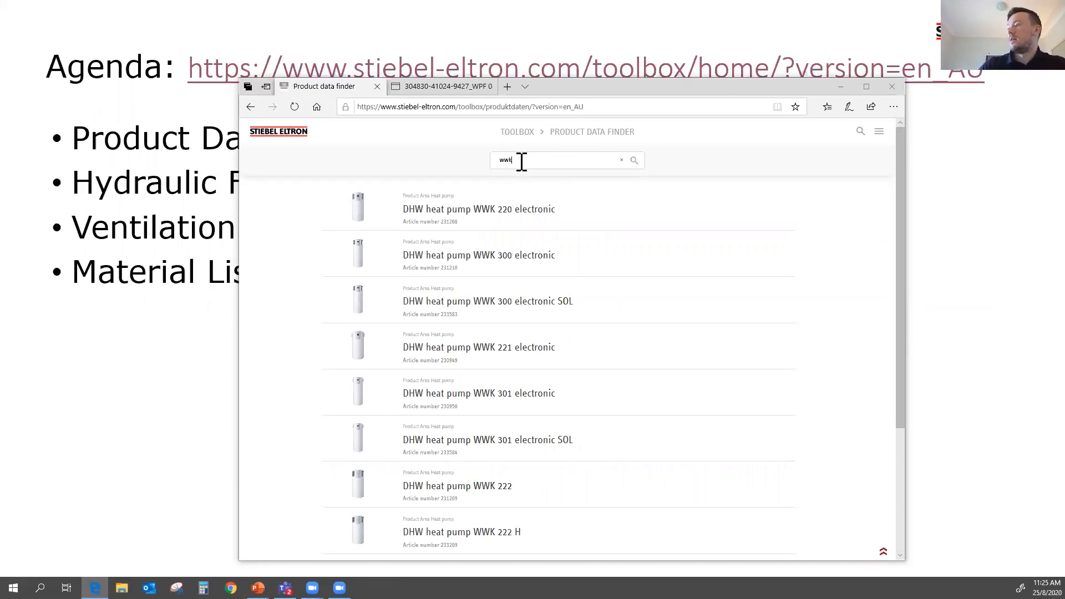
scroll(617, 261, down, 3)
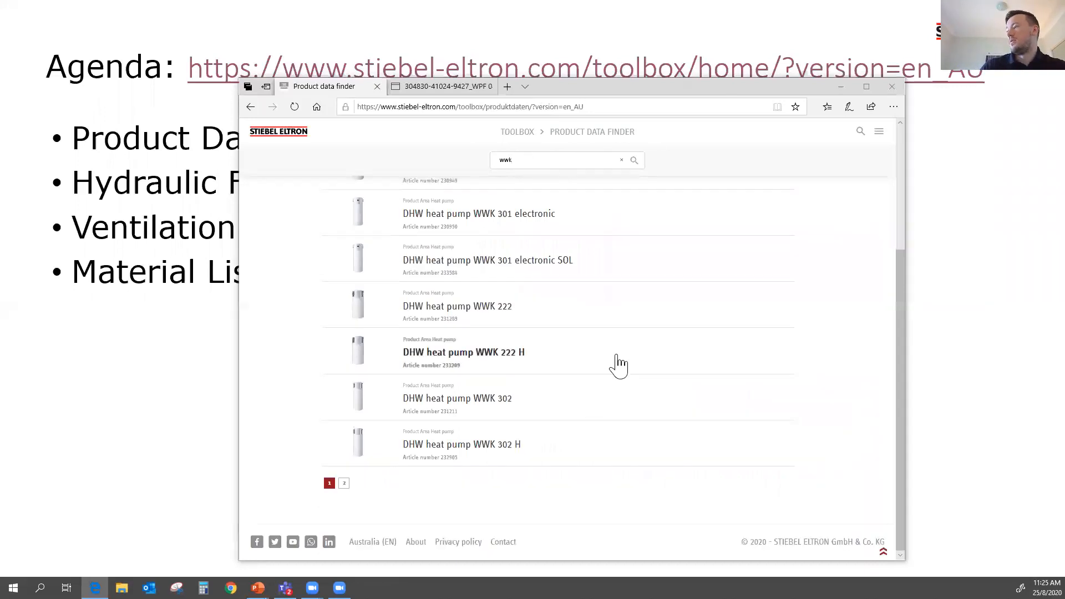
View the country and language selection, return to the product results and clear the search term
click(369, 544)
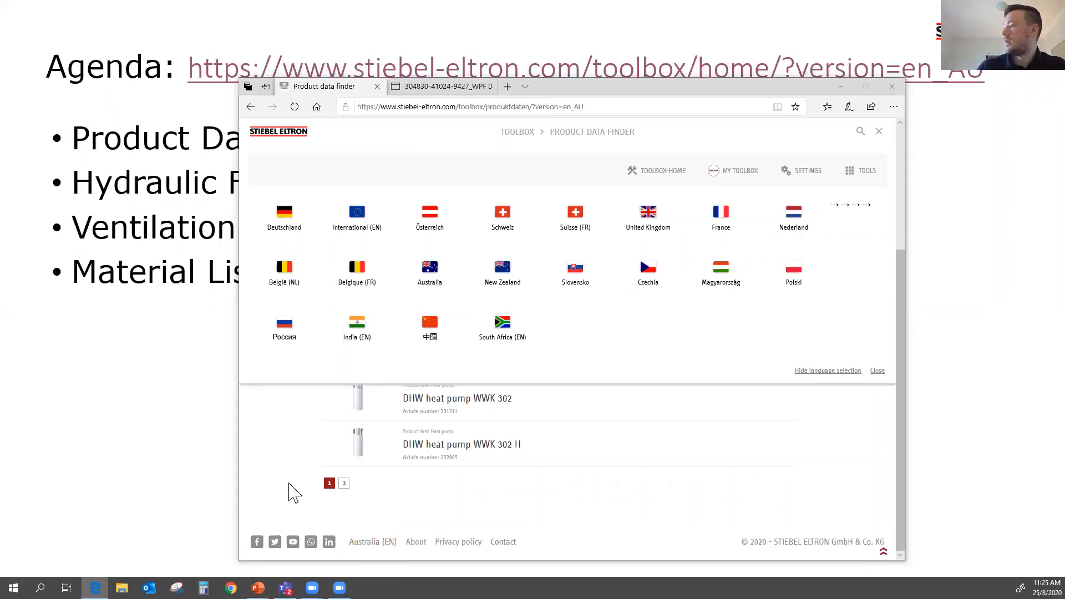
scroll(555, 302, up, 10)
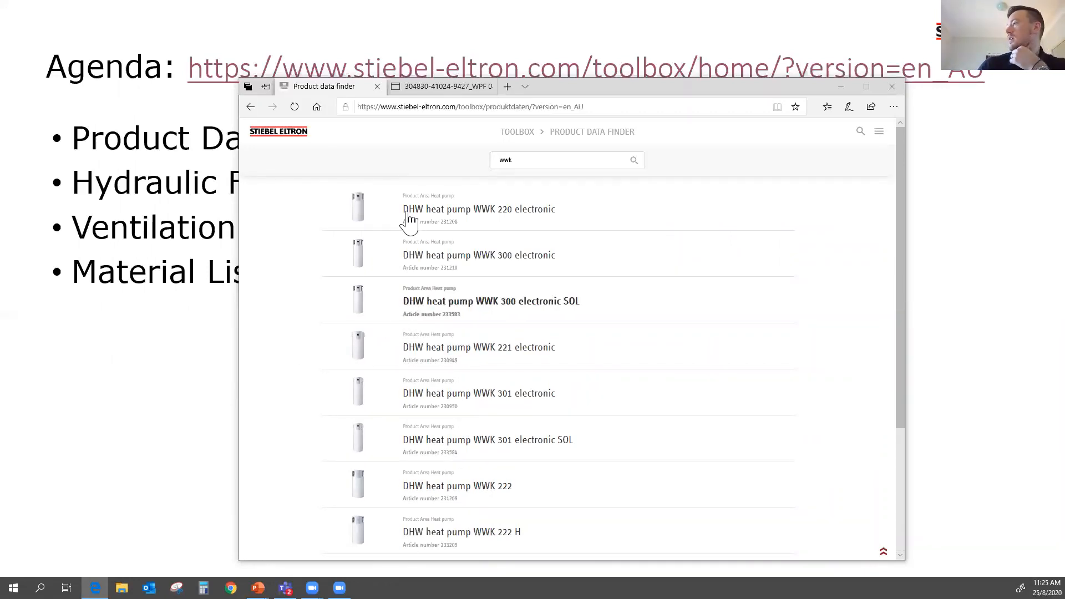
double_click(521, 160)
key(BackSpace)
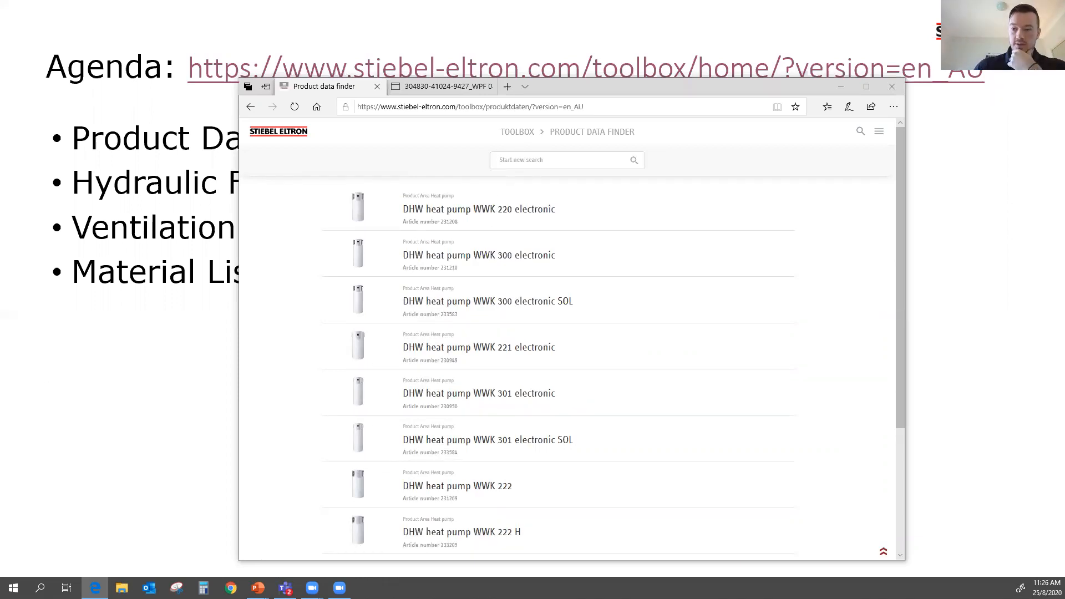
Switch to the agenda presentation, open its toolbox home link and maximize the browser window
key(alt+Tab)
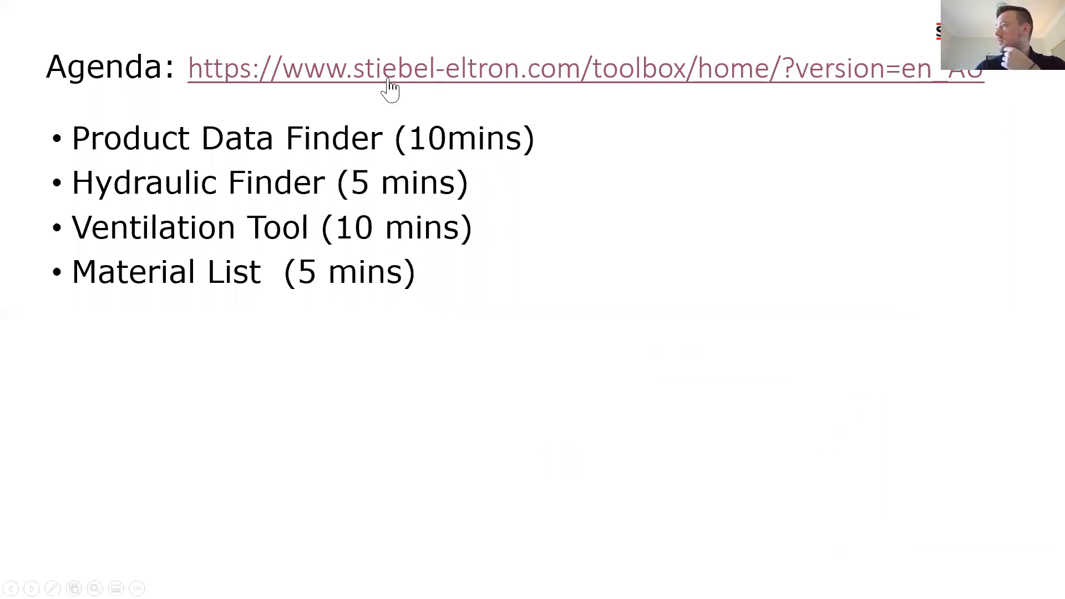
click(478, 79)
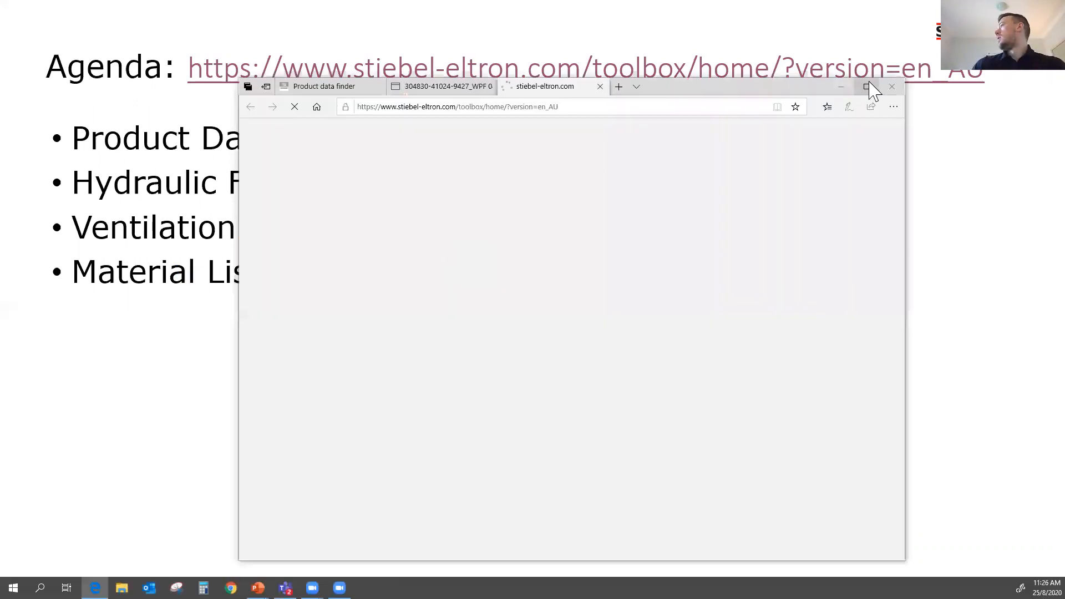
click(866, 86)
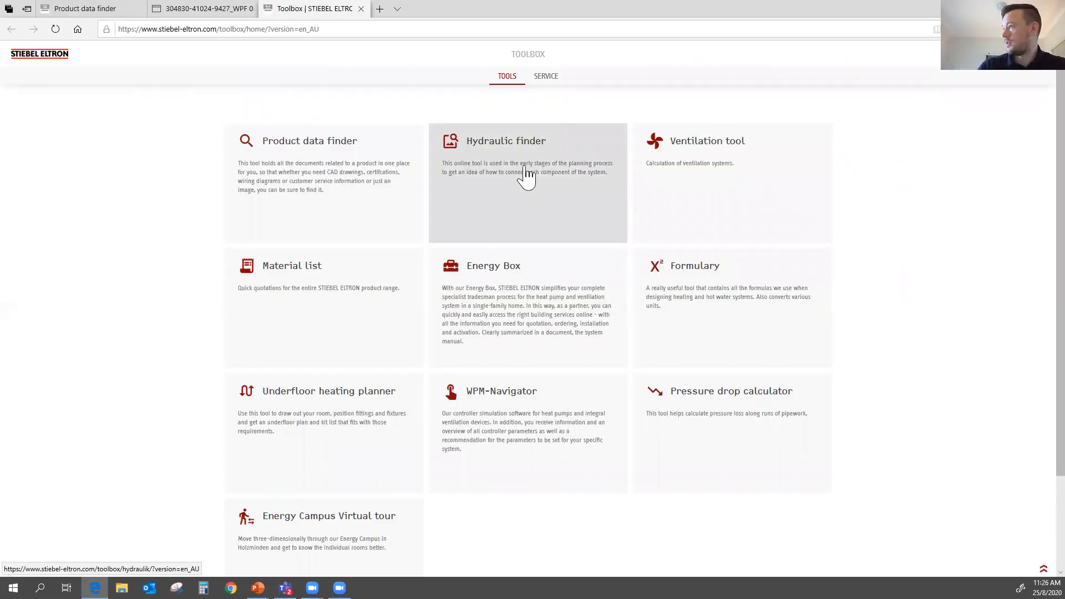
Open the Hydraulic finder for the Air (Outdoor installation) heat source and show all filters, with Electric set to 3-Phase (400V)
click(549, 254)
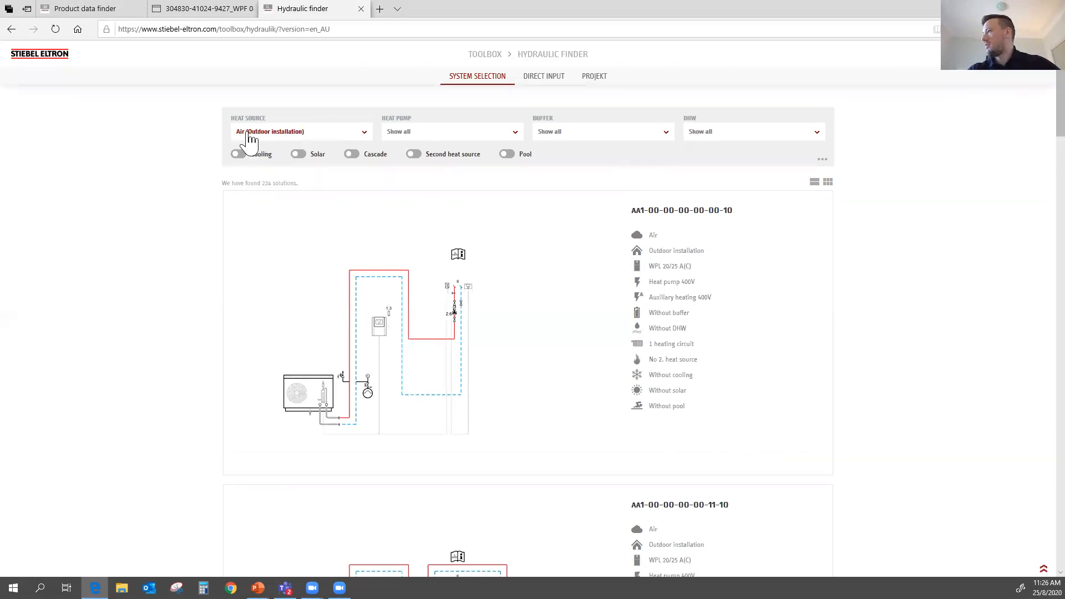
click(822, 161)
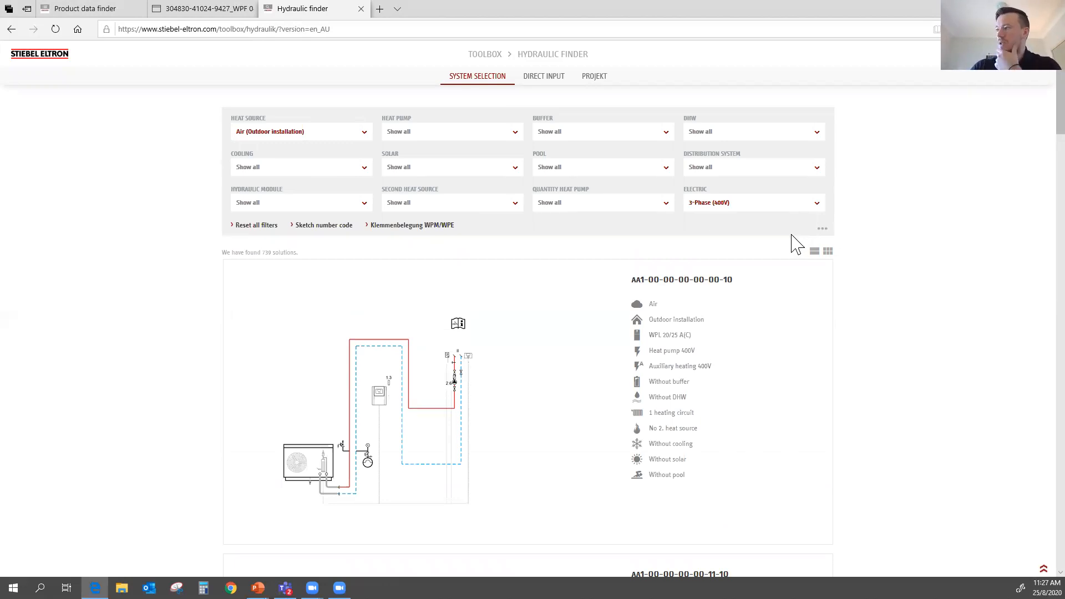
mouse_move(721, 309)
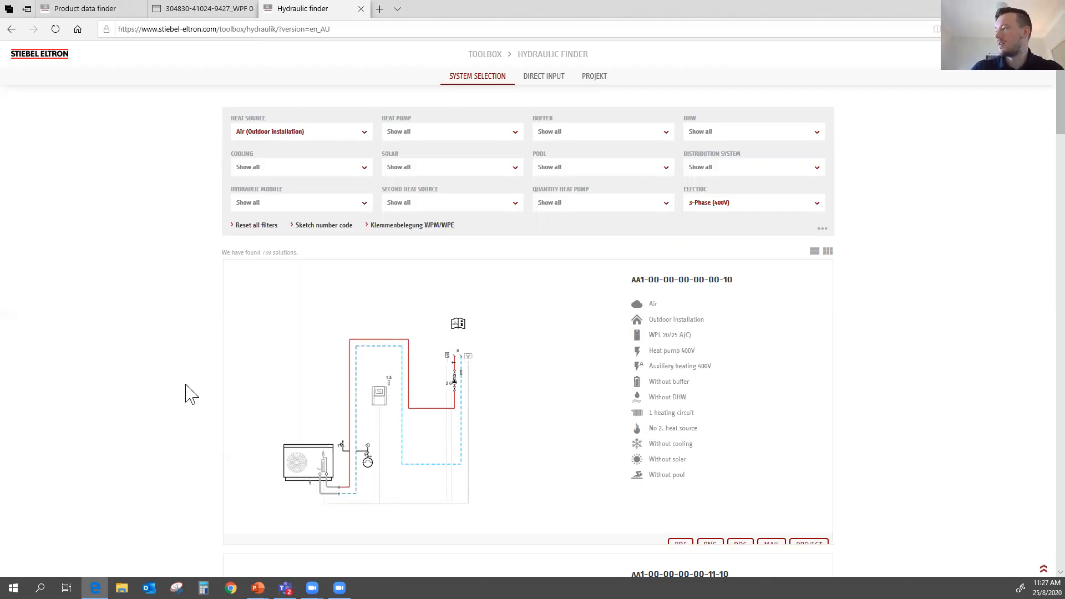
Reselect Air (Outdoor installation) as the heat source and filter the schematics to the WPL 25 ACS heat pump
scroll(149, 384, down, 1)
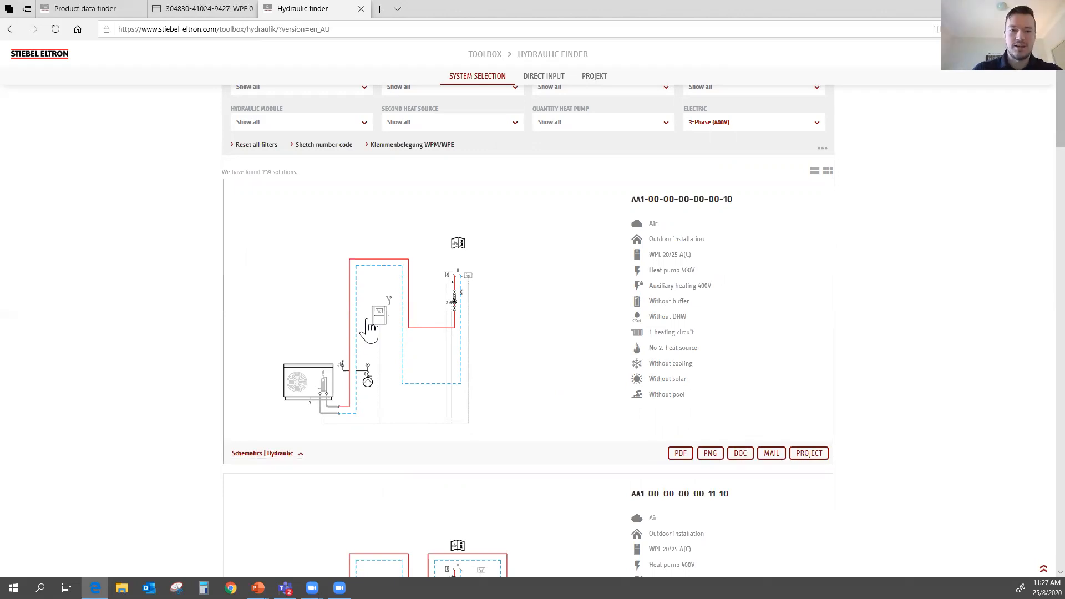
scroll(433, 342, up, 2)
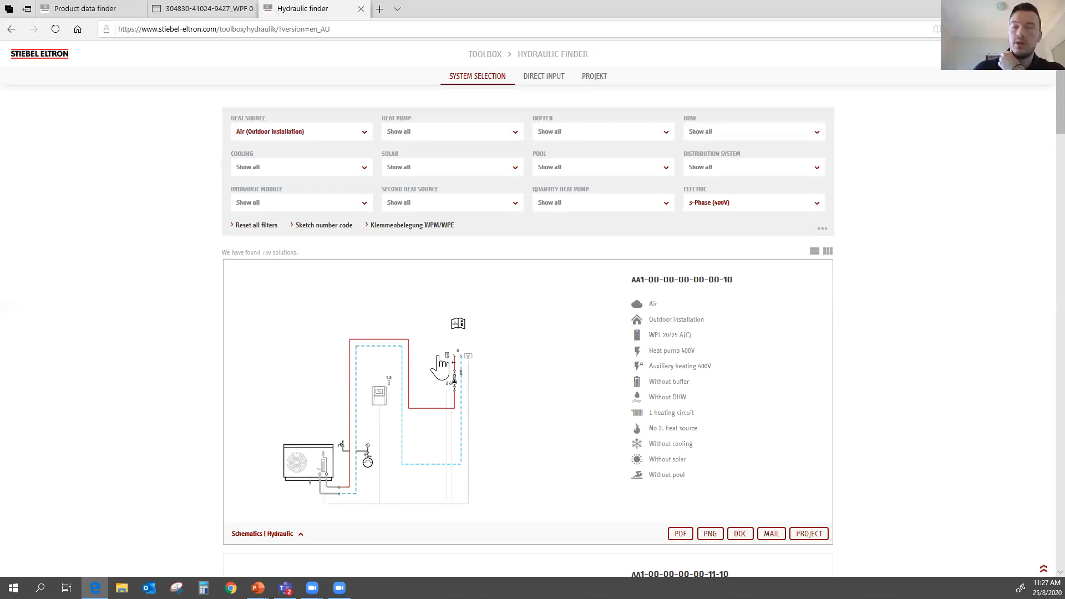
click(440, 133)
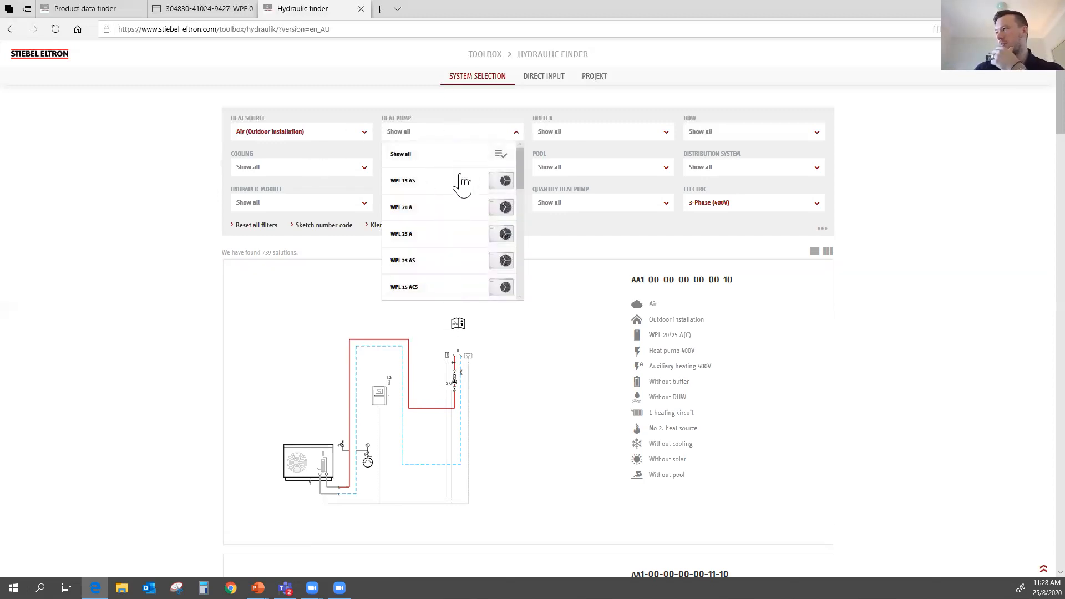
click(326, 133)
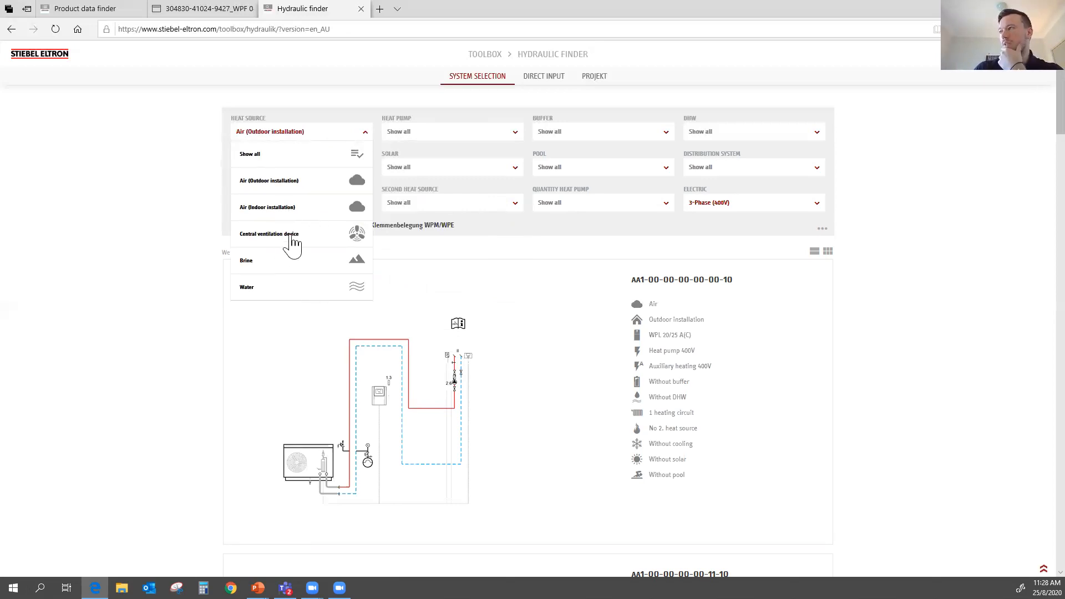
click(277, 189)
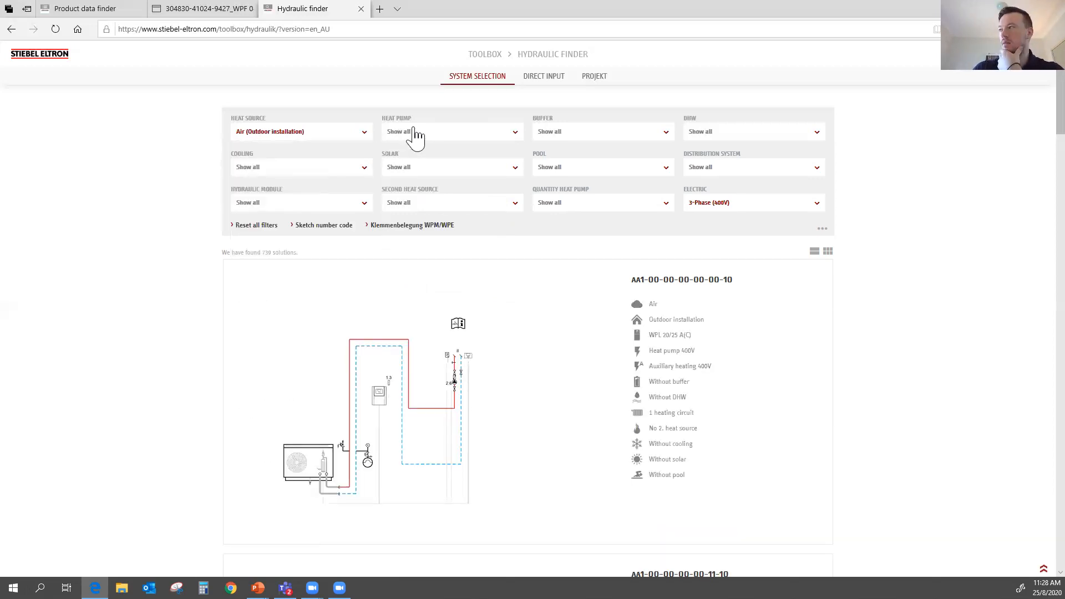
click(416, 136)
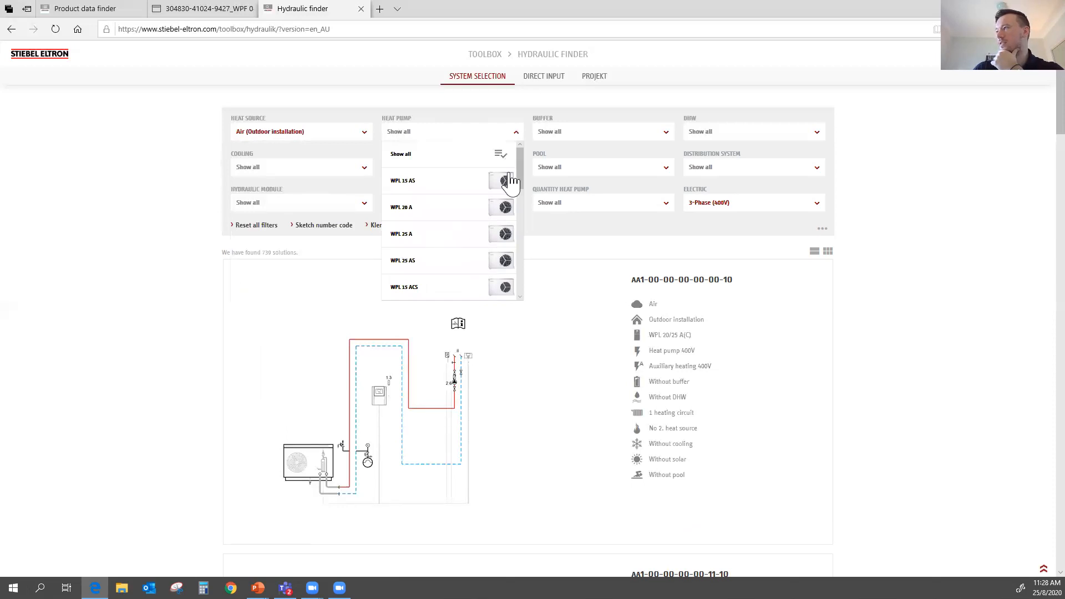
scroll(522, 200, down, 2)
scroll(522, 200, down, 1)
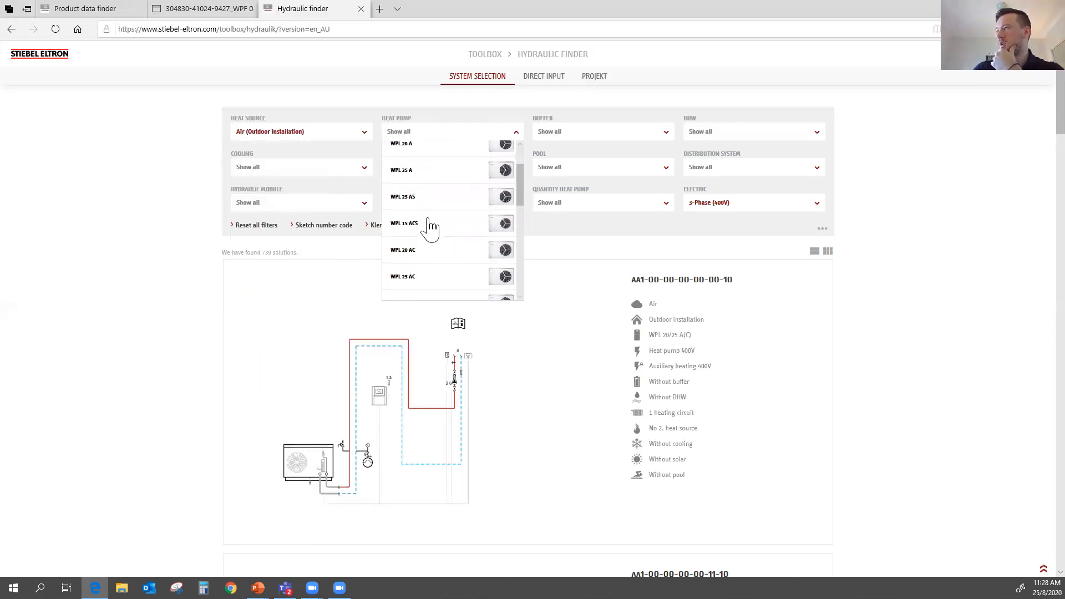
scroll(438, 272, down, 1)
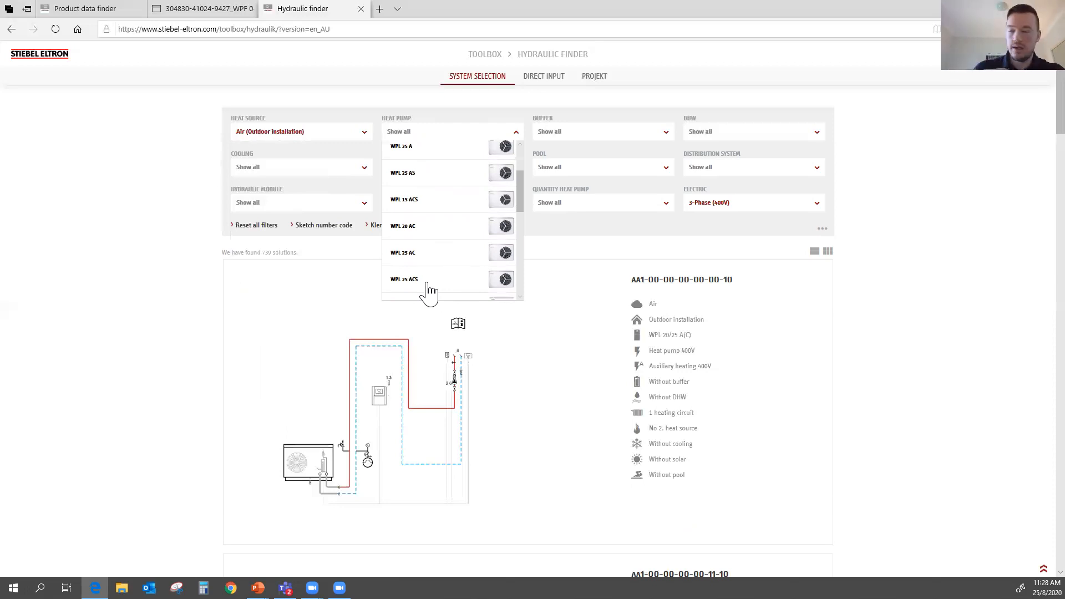
click(430, 289)
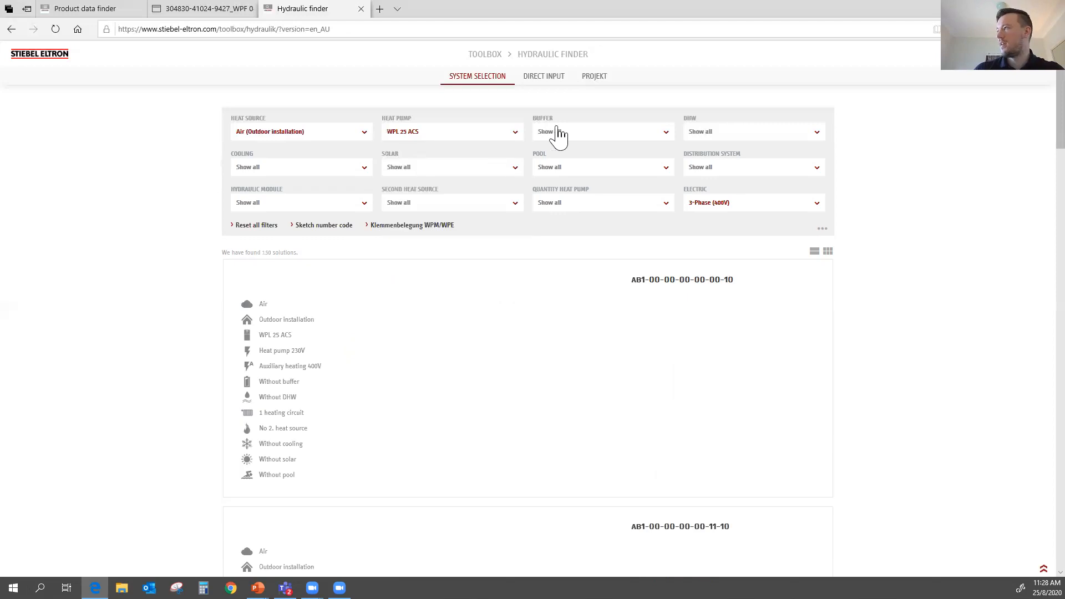
Set the buffer filter to SBP 200/400/700 and the DHW filter to SBB
click(552, 139)
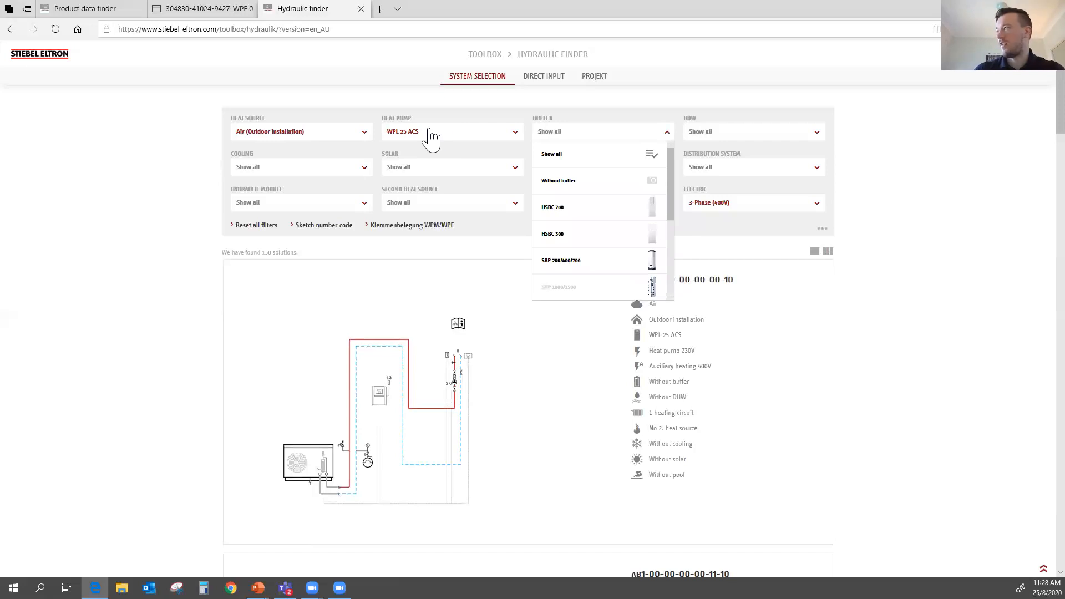
click(566, 133)
click(566, 133)
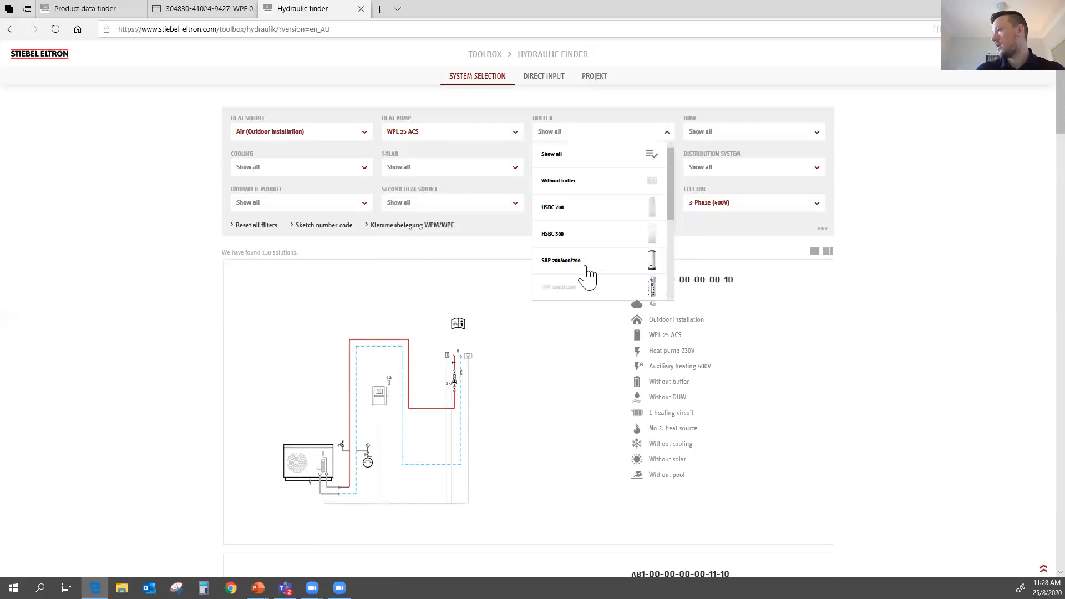
click(589, 276)
click(725, 135)
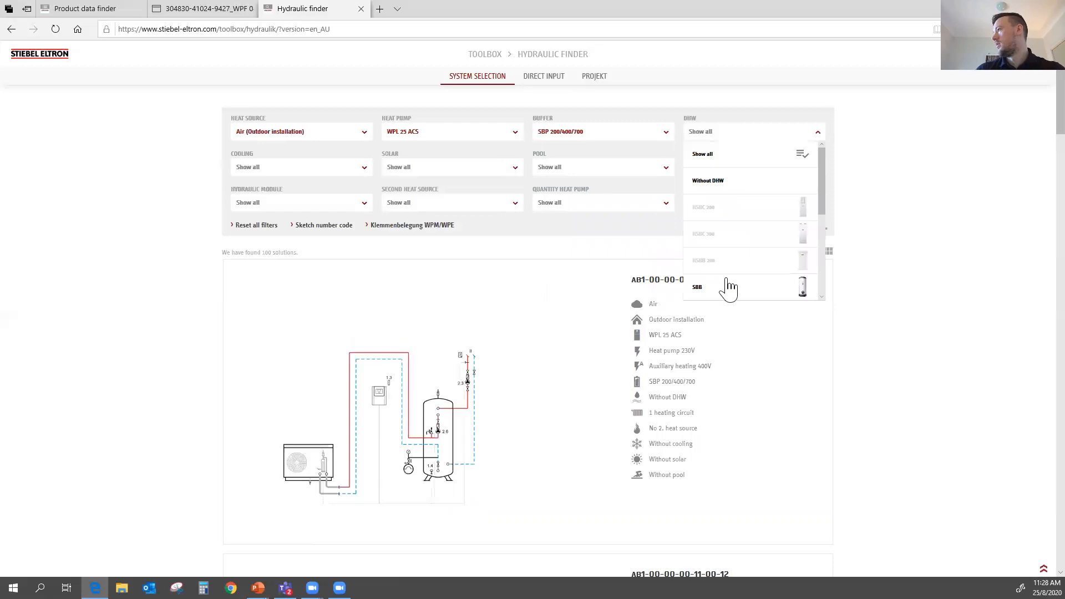
click(727, 288)
Set the cooling filter to Active cooling and the solar filter to For DHW
click(309, 167)
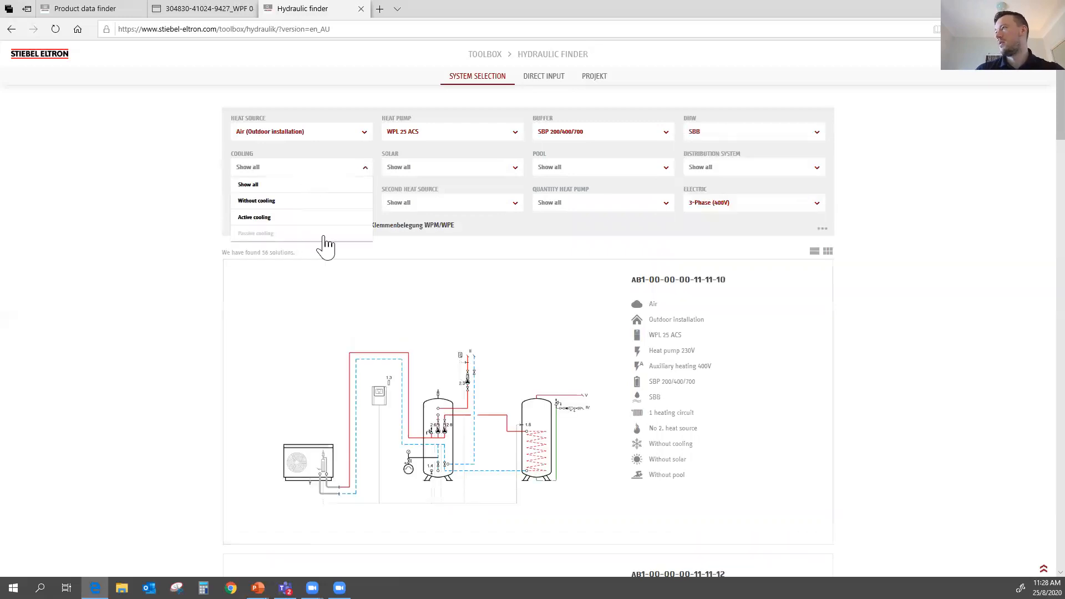
click(323, 218)
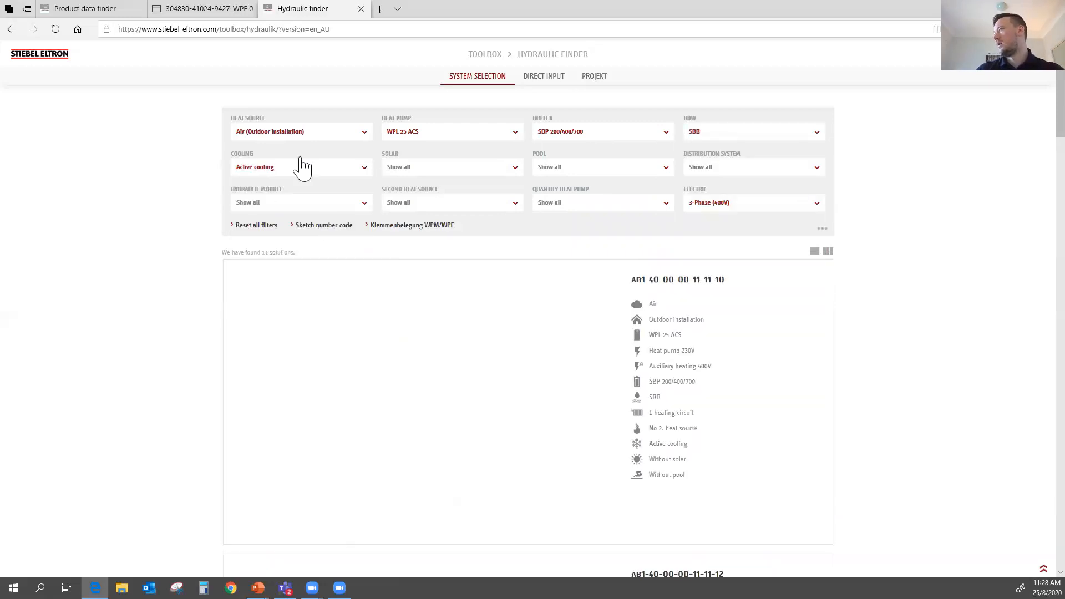
click(480, 173)
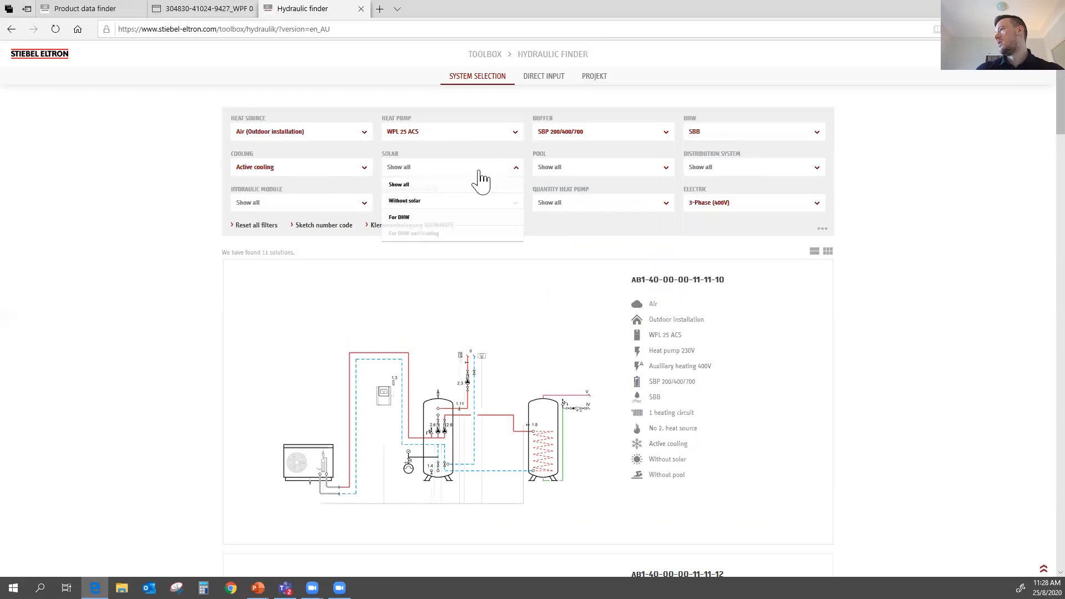
click(455, 218)
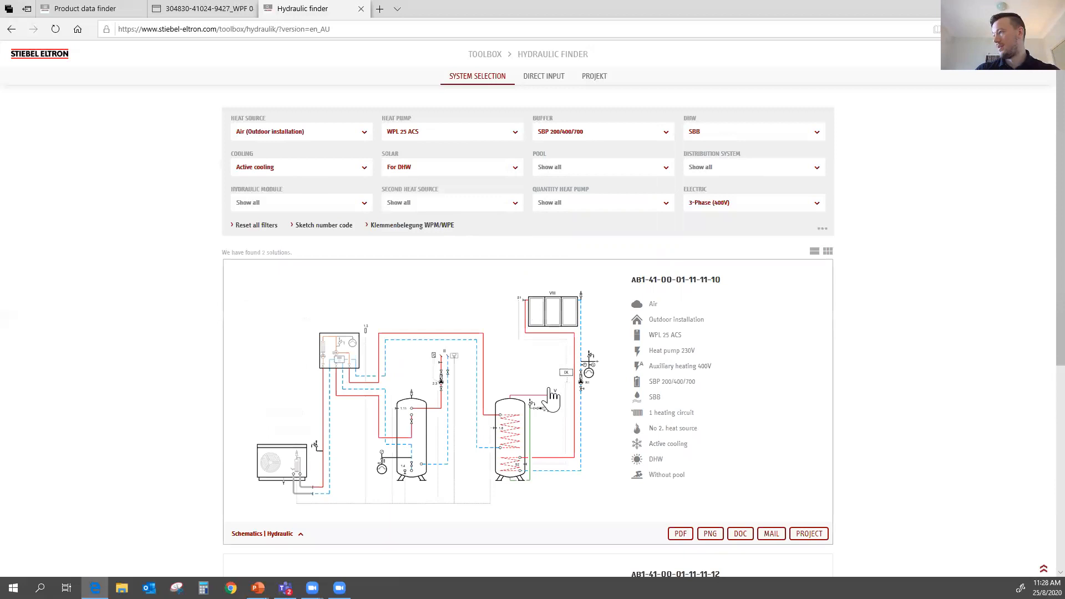
Check the available pool options and set the distribution system filter to 2 heating circuits
click(568, 171)
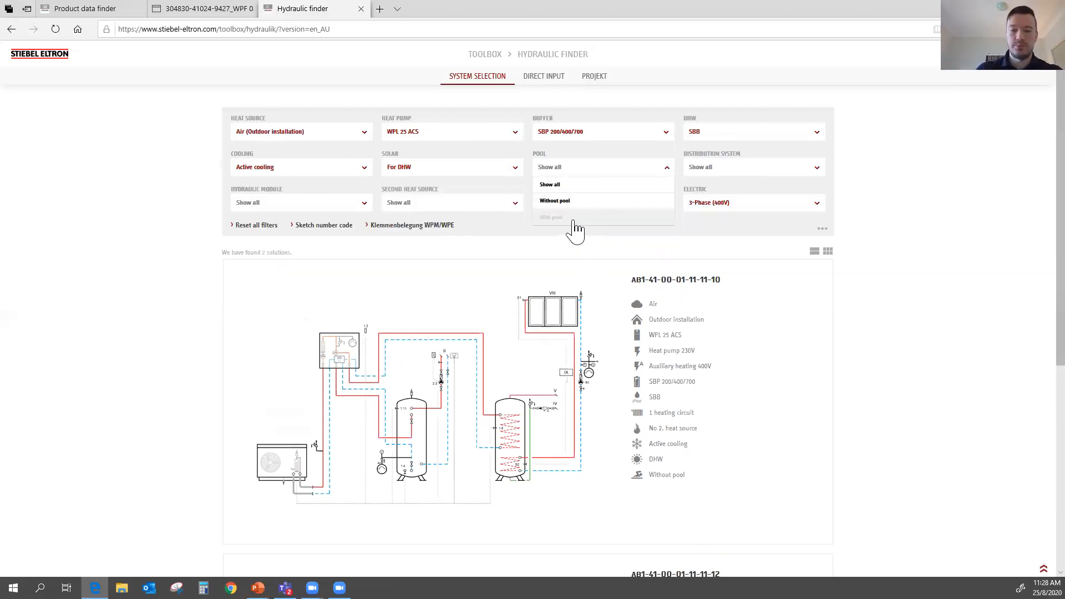
click(591, 169)
click(591, 169)
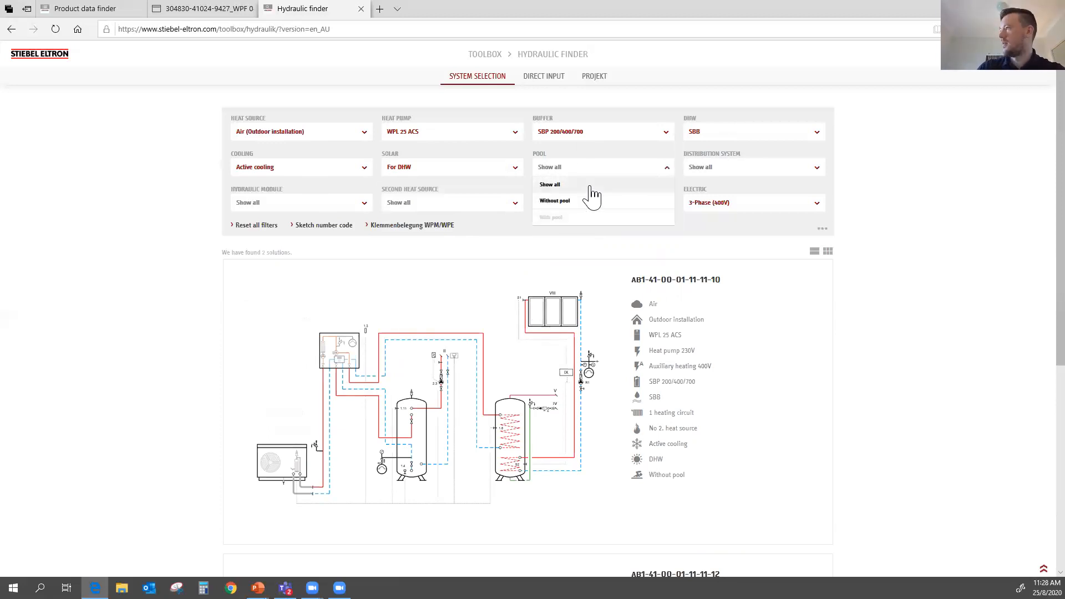
click(639, 168)
click(716, 178)
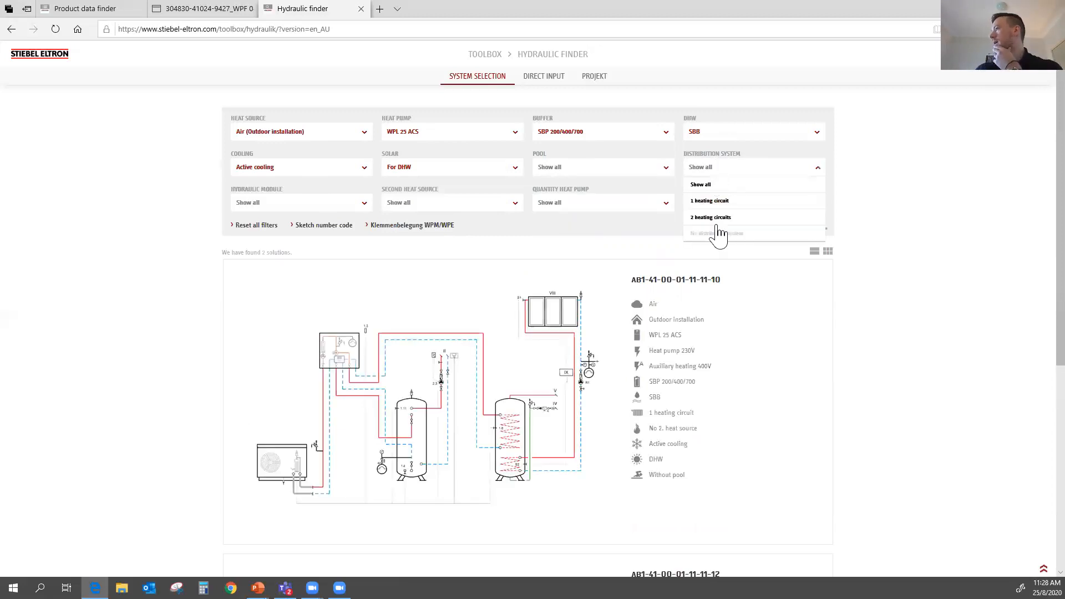
click(718, 220)
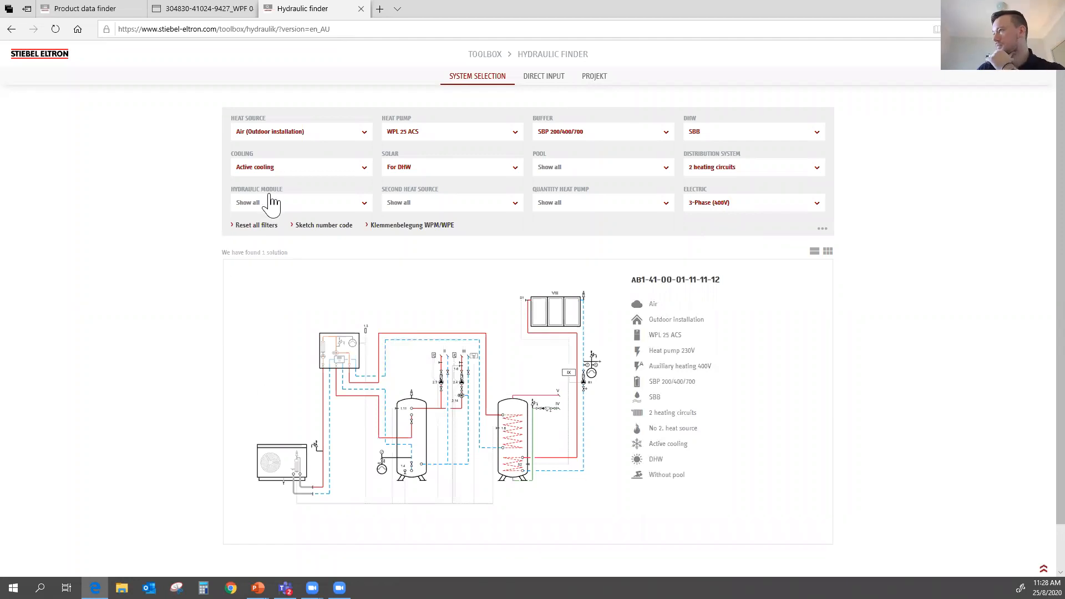
Examine the hydraulic module, second heat source and heat pump quantity options and the schematic matching the filters
click(269, 203)
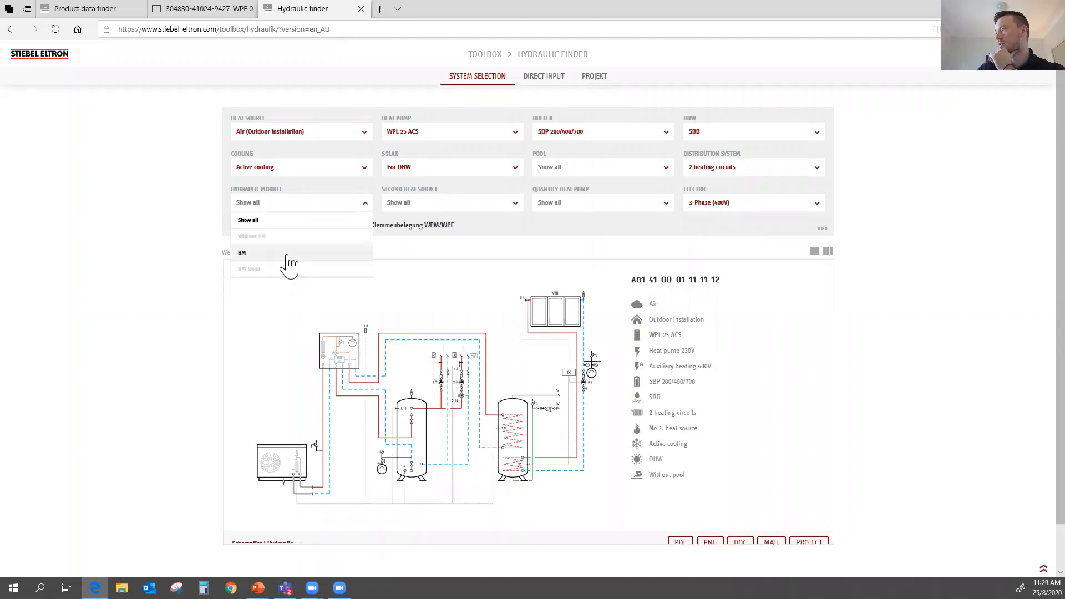
click(298, 202)
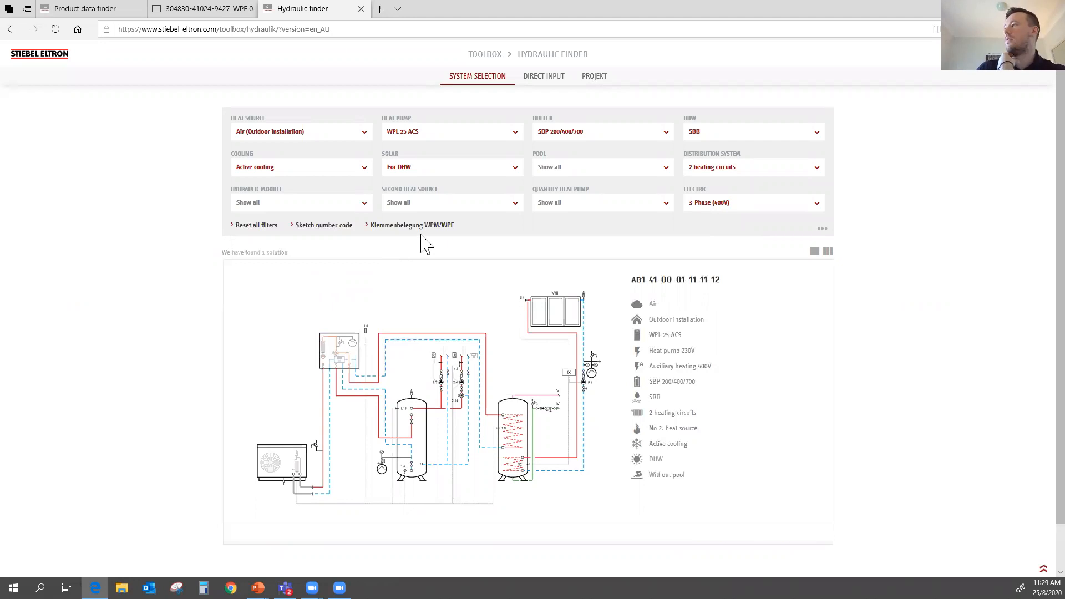
click(445, 209)
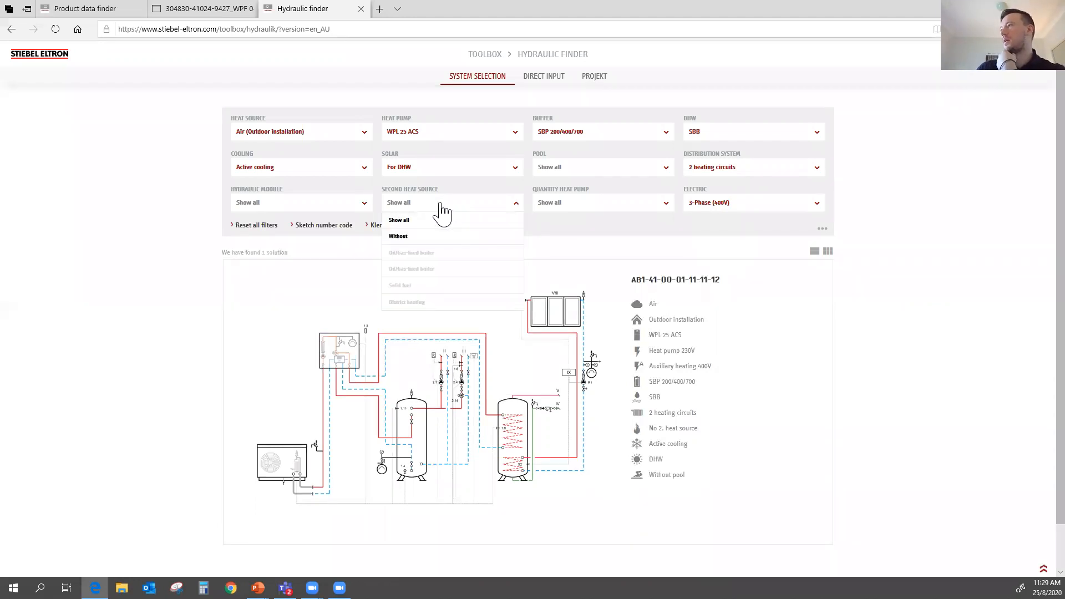
click(635, 215)
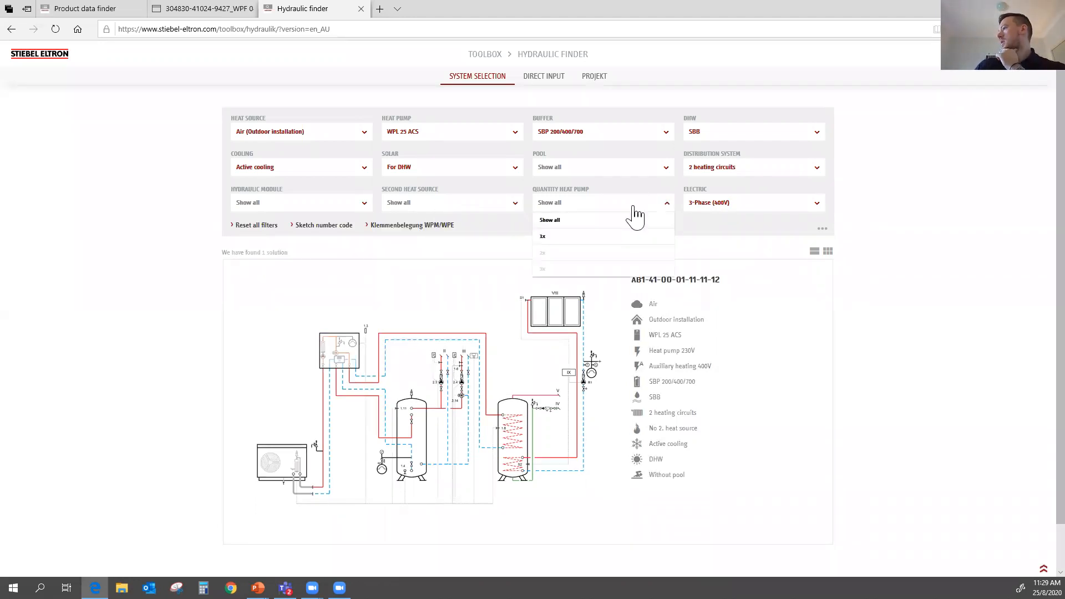
click(593, 205)
mouse_move(290, 445)
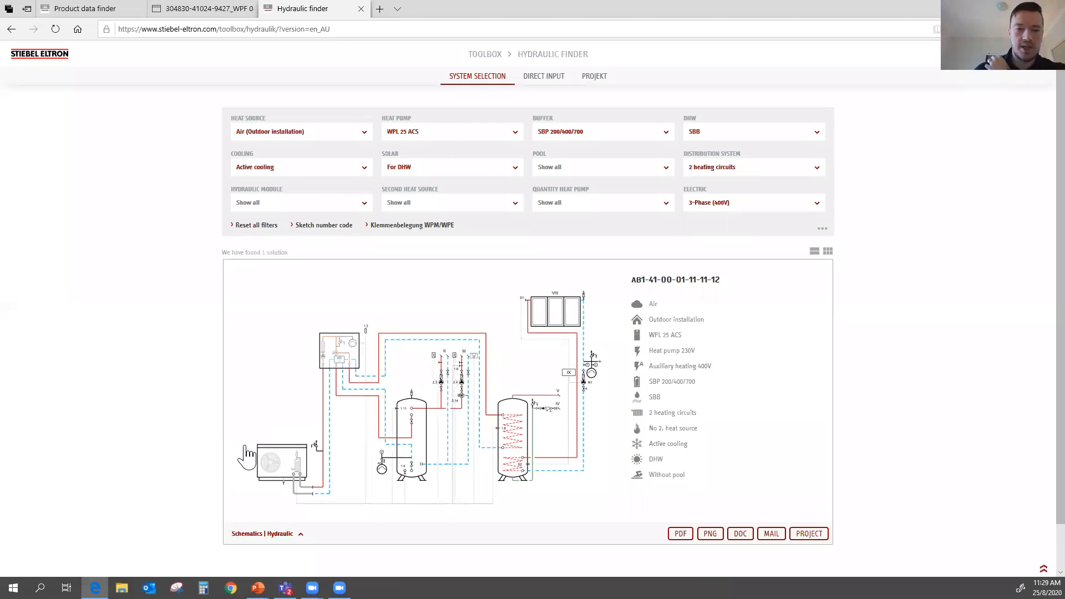
scroll(466, 333, down, 1)
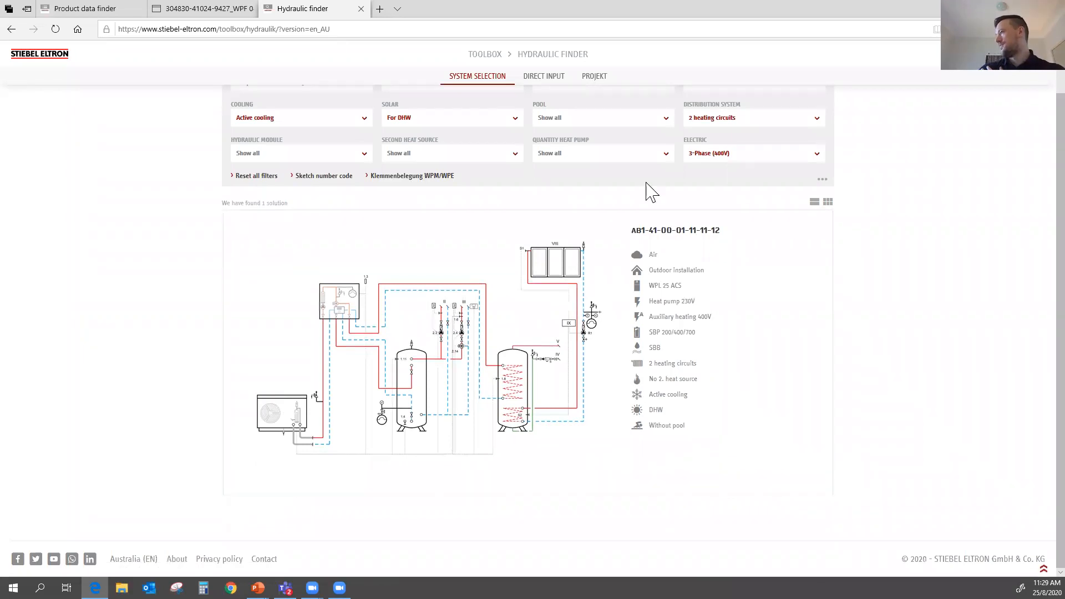
scroll(416, 211, up, 1)
Reset the solar and cooling filters to Show all
click(442, 167)
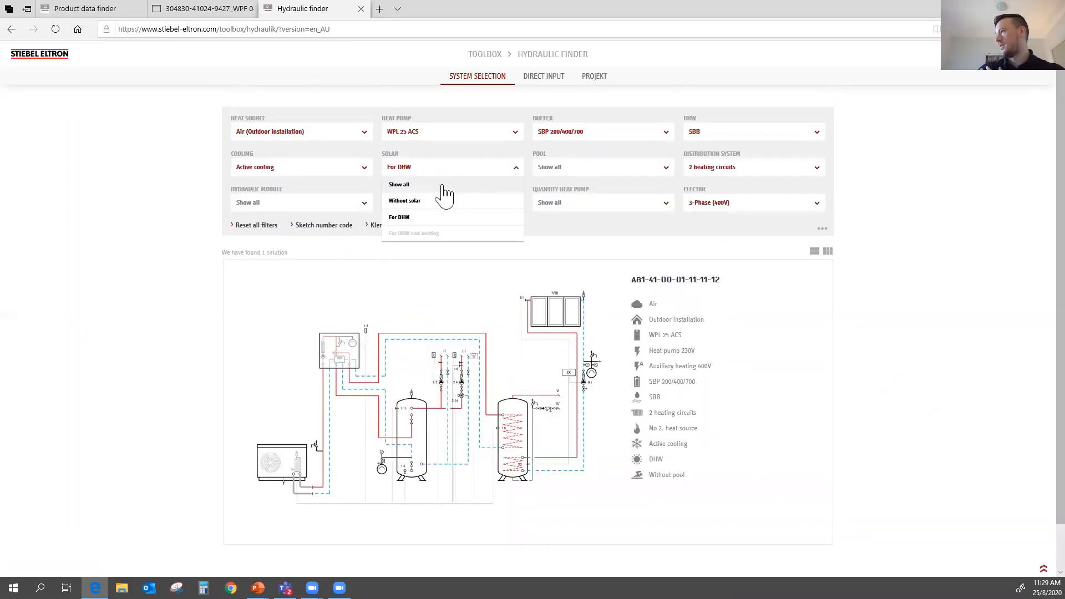
click(422, 184)
click(281, 167)
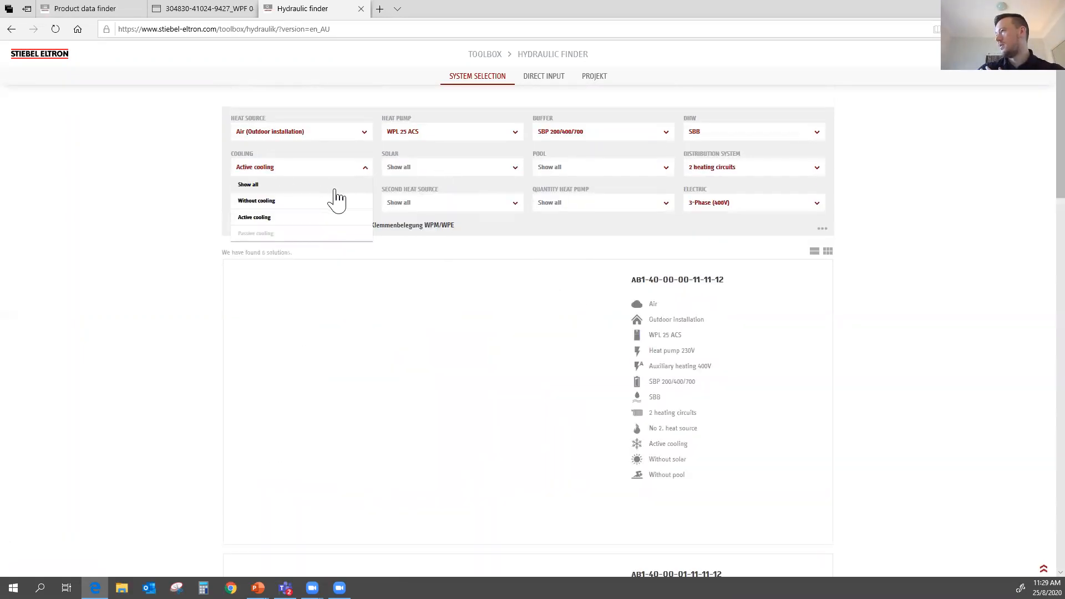
click(336, 186)
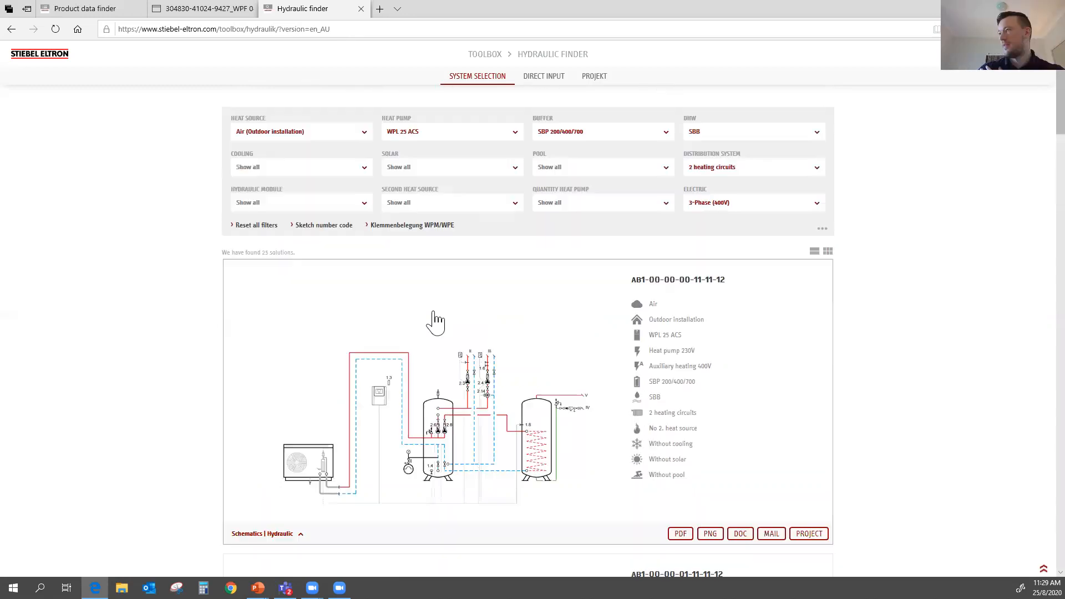
Browse the filtered heat pump schematics and display the results as a thumbnail grid
scroll(343, 320, down, 5)
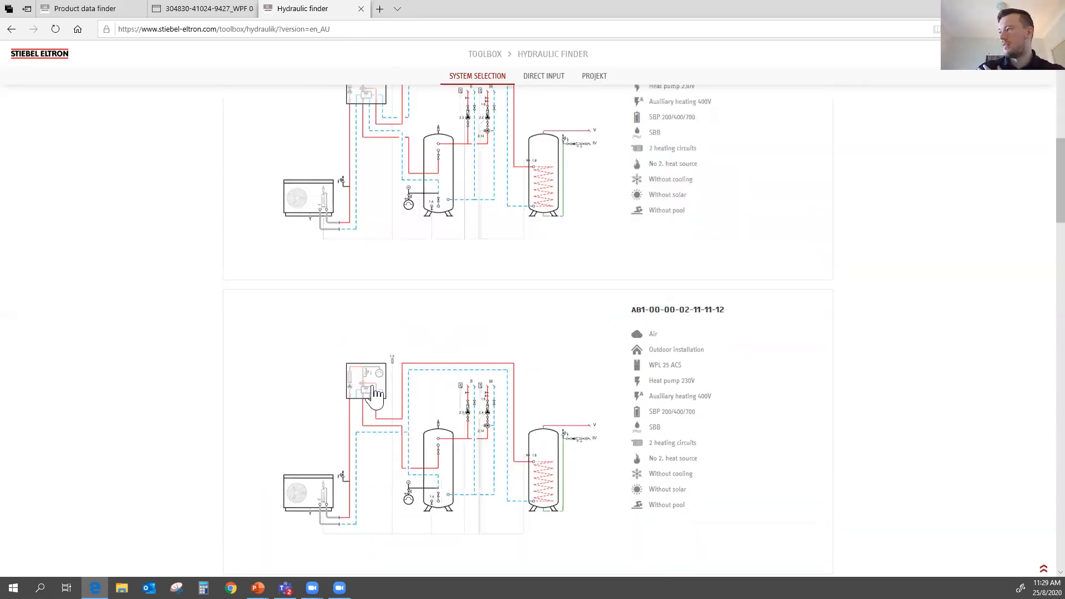
scroll(376, 394, up, 5)
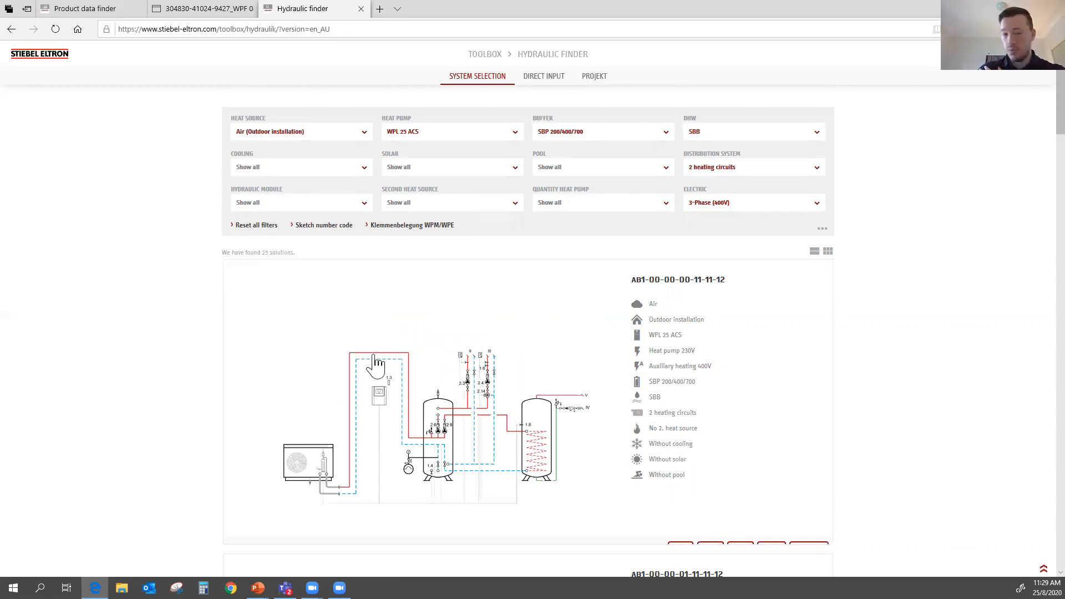
scroll(497, 293, down, 5)
scroll(499, 293, down, 7)
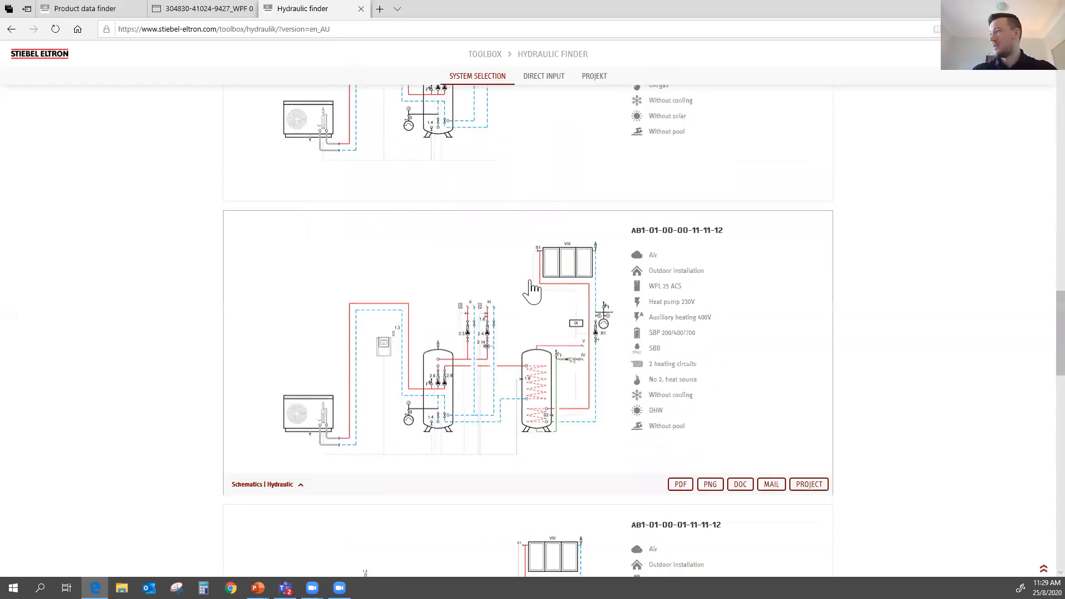
scroll(867, 229, up, 12)
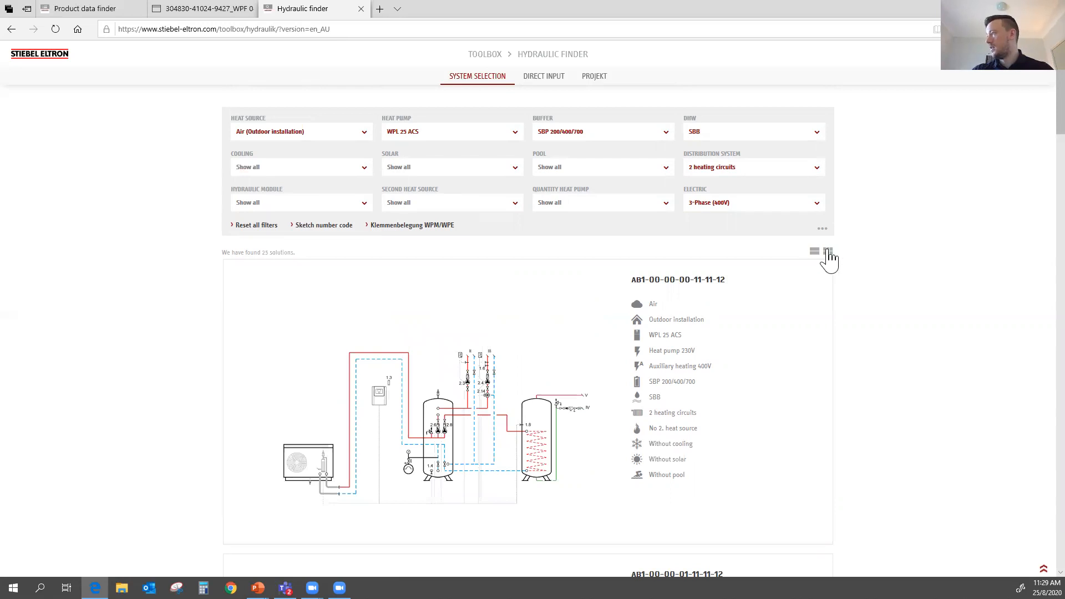
click(828, 253)
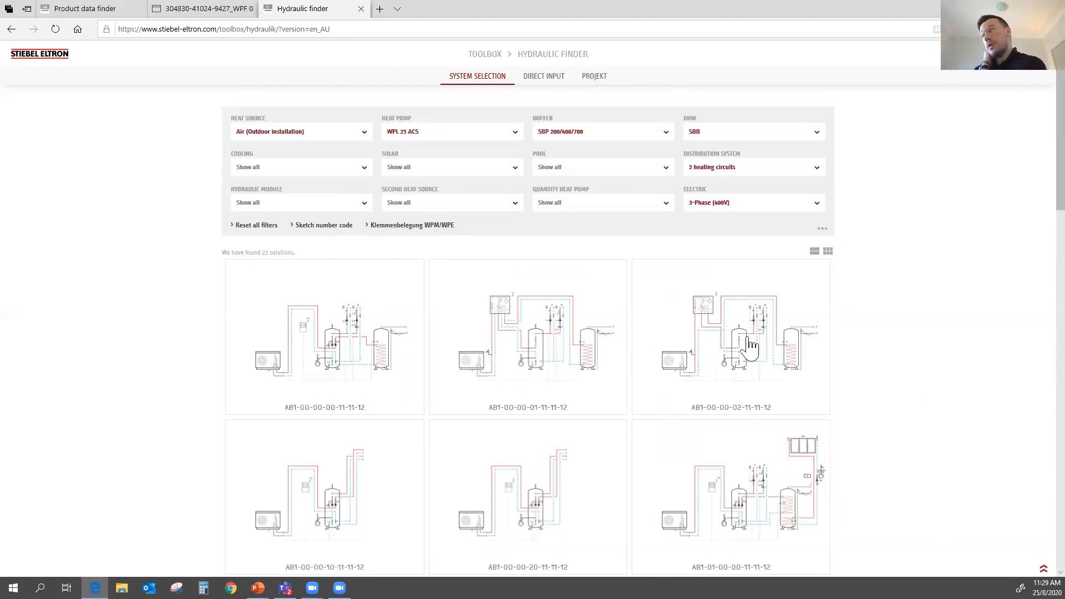
scroll(471, 244, down, 4)
scroll(571, 273, up, 3)
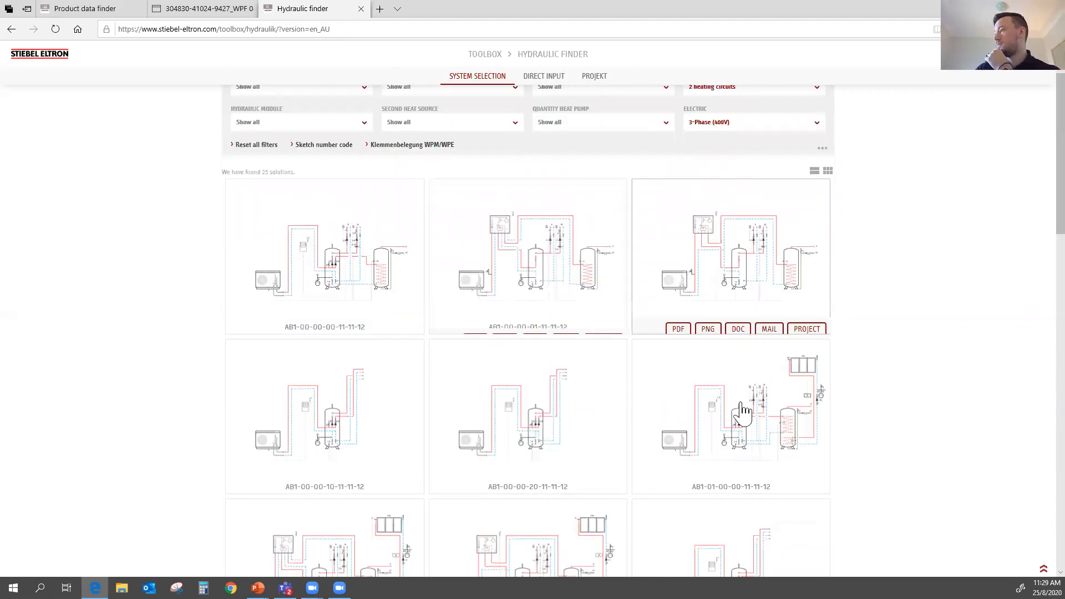
Browse the matching schematics and open the direct input view for searching by sketch number code
scroll(743, 413, down, 5)
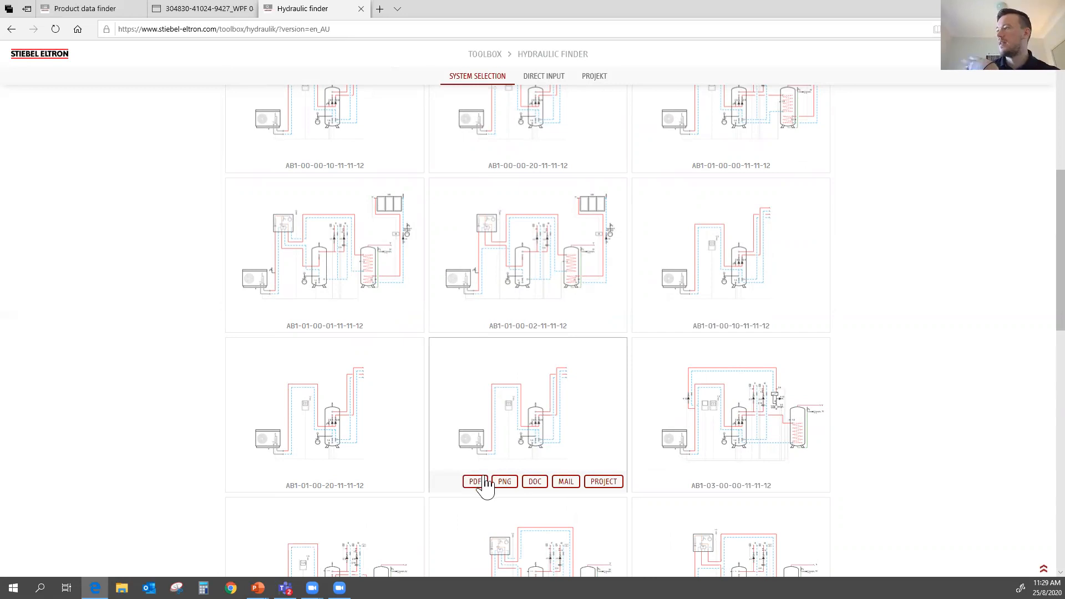
scroll(496, 483, up, 1)
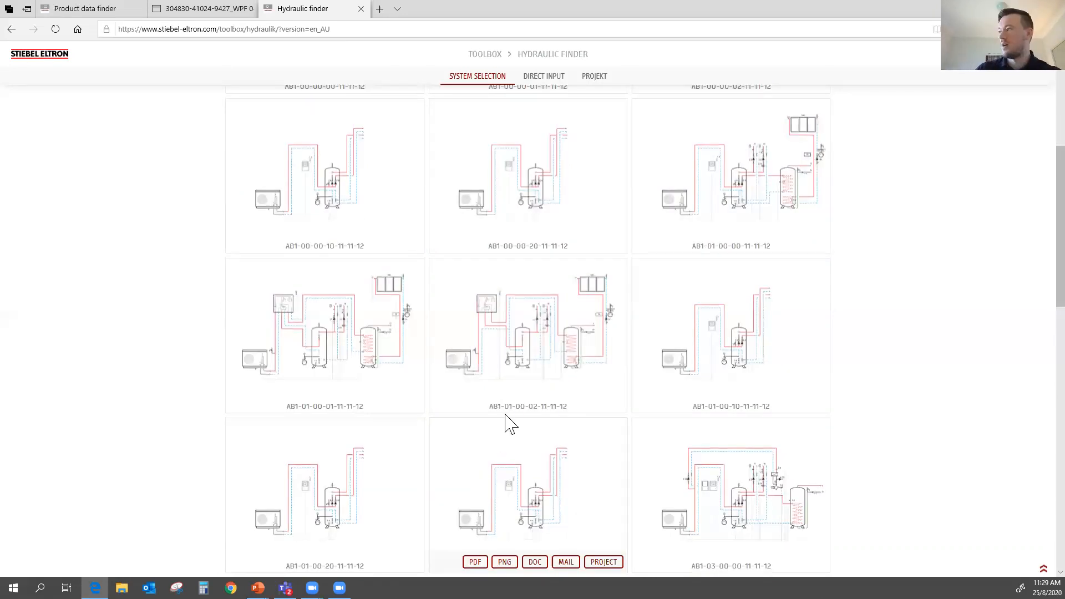
scroll(398, 409, up, 4)
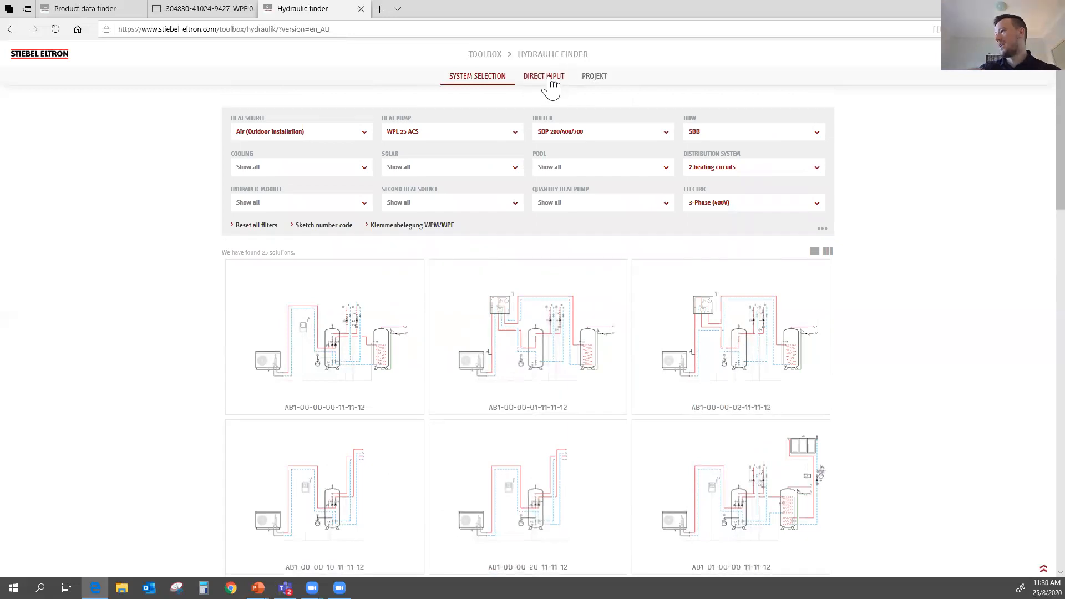
click(550, 83)
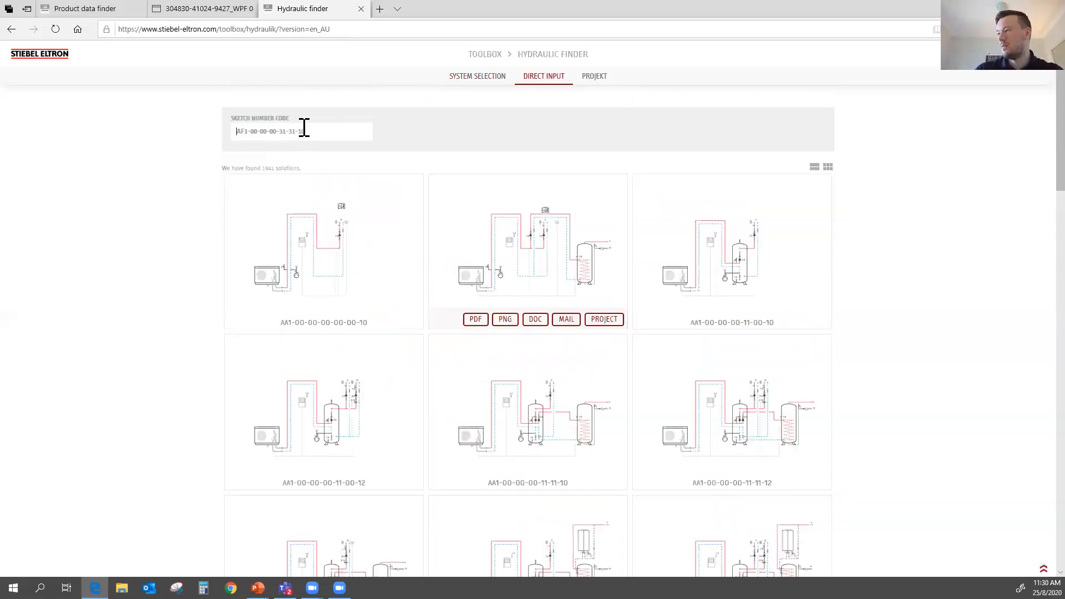
mouse_move(312, 246)
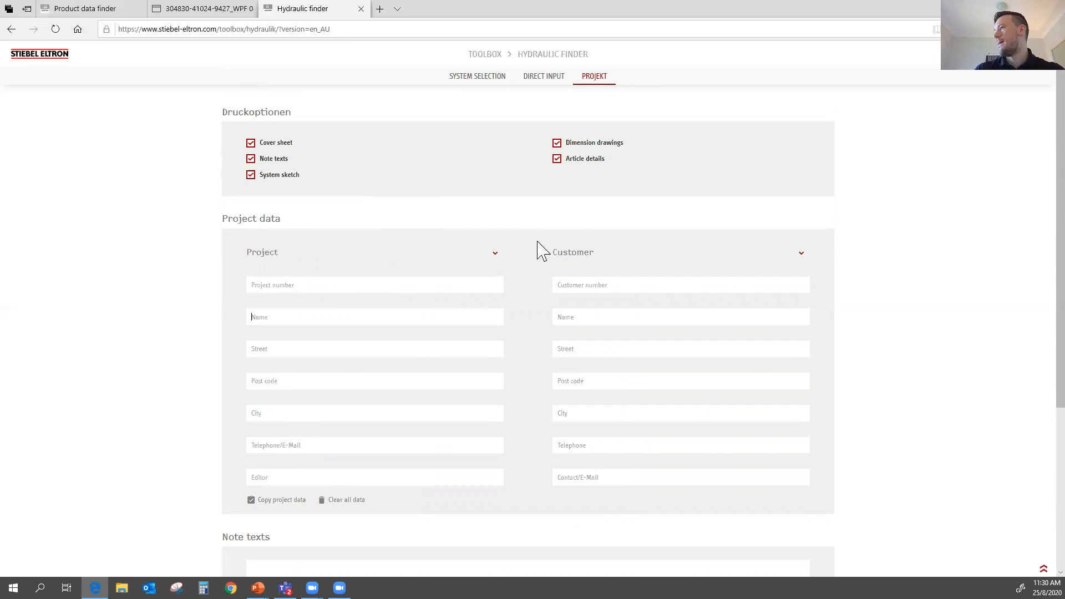
Examine the project page's project data, customer and note text fields, and return to the system selection
scroll(475, 291, down, 4)
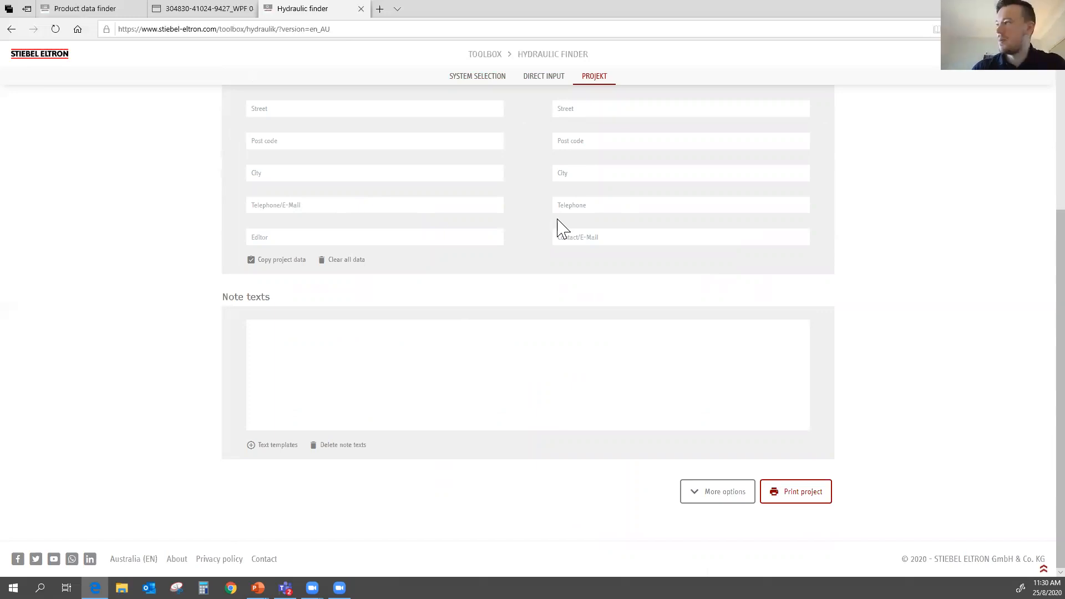
scroll(271, 392, up, 3)
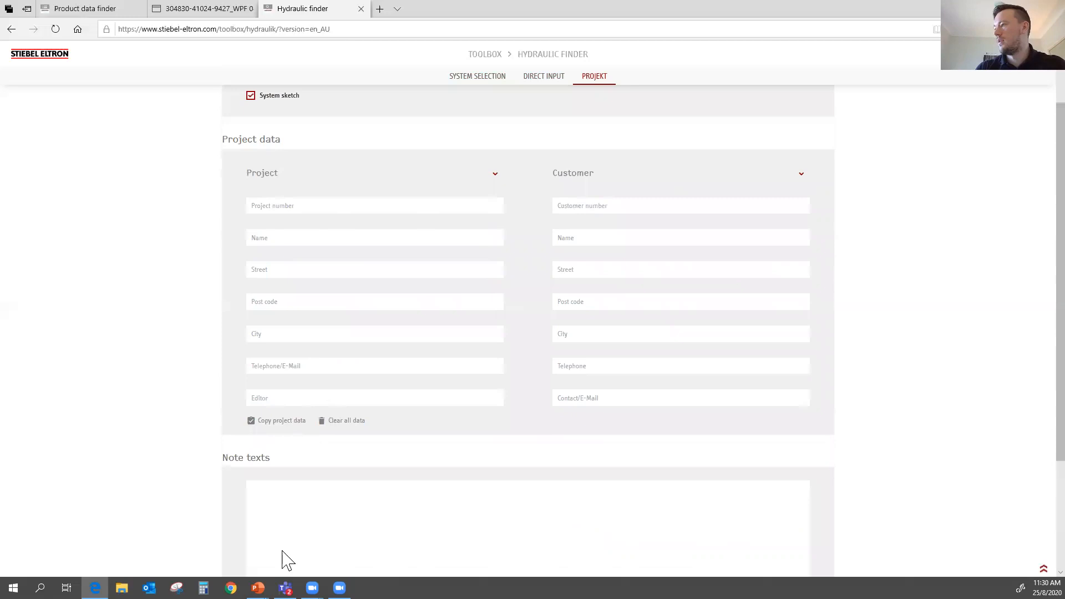
scroll(340, 340, down, 2)
scroll(398, 203, up, 3)
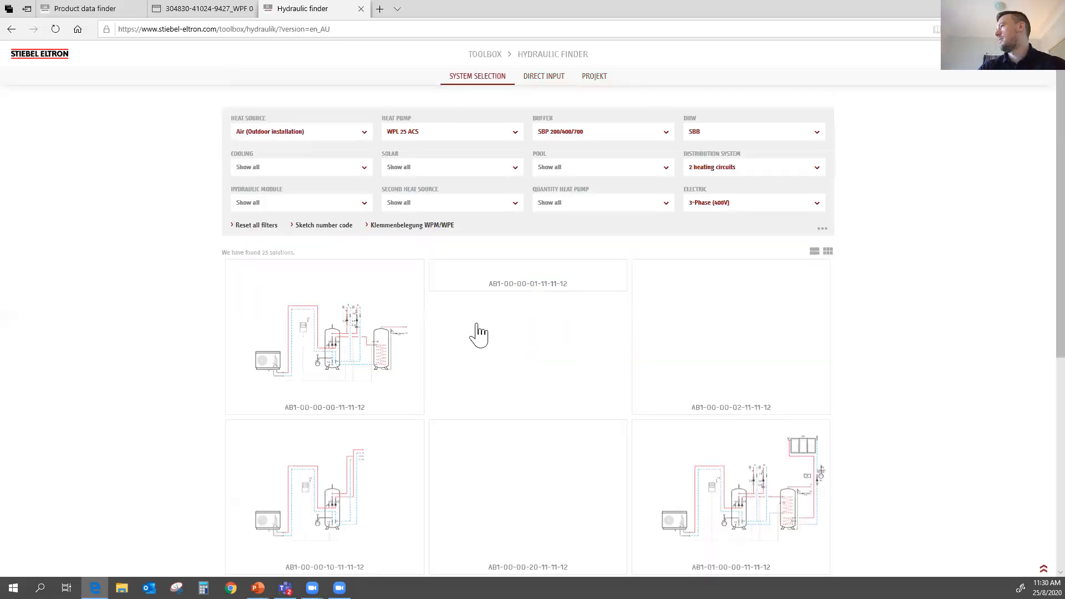
scroll(328, 278, down, 2)
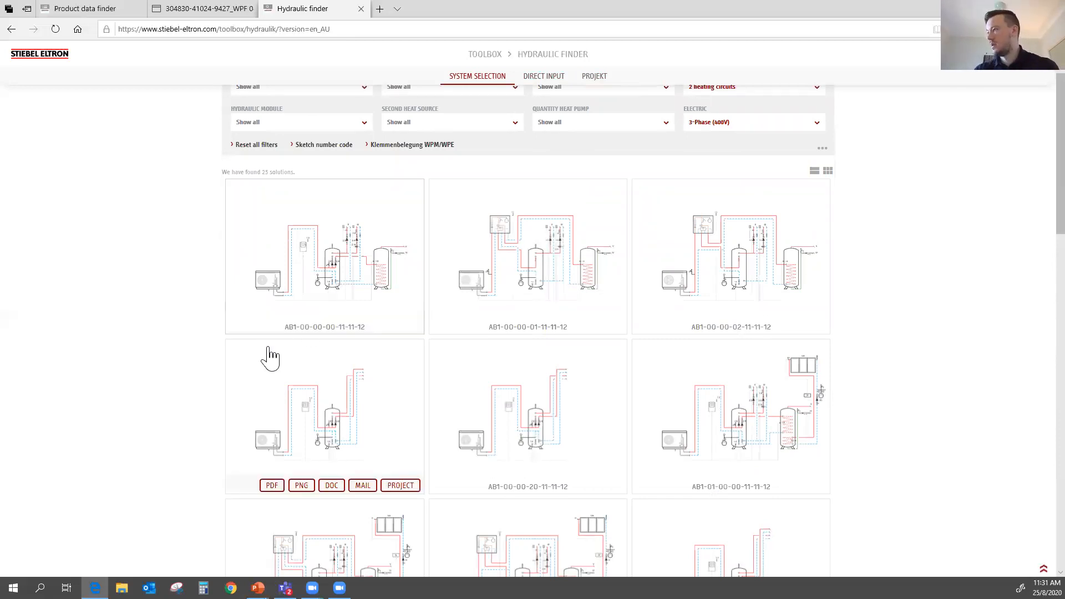
mouse_move(275, 326)
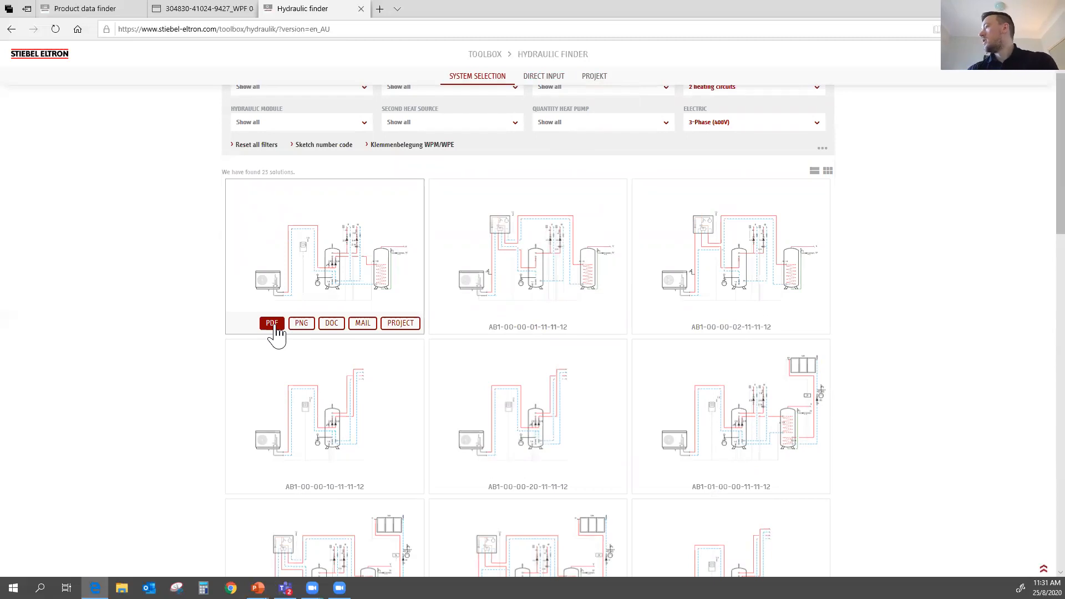
scroll(254, 376, down, 1)
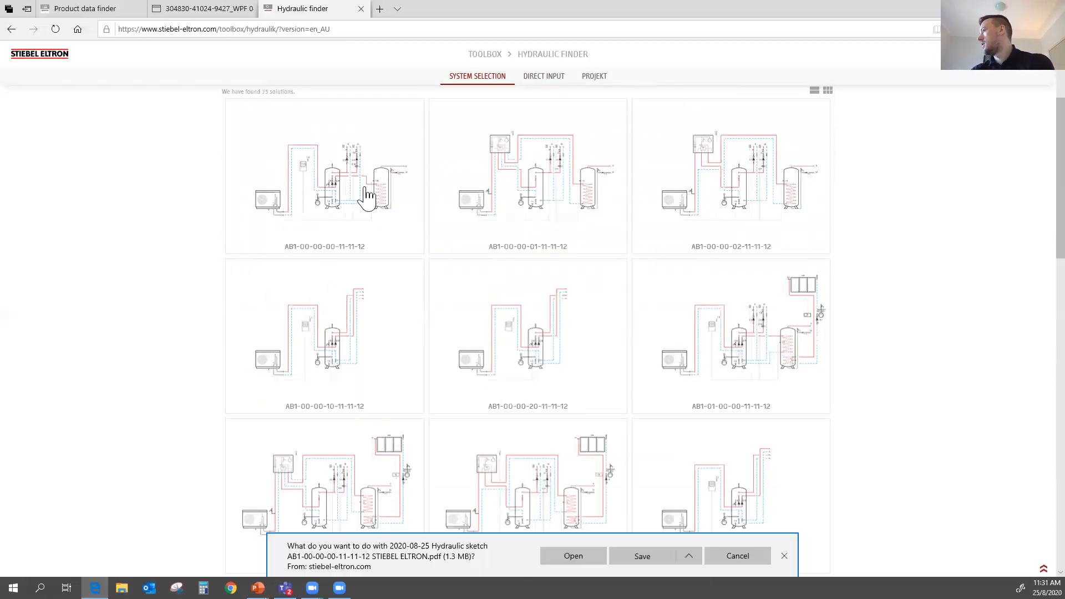
click(572, 562)
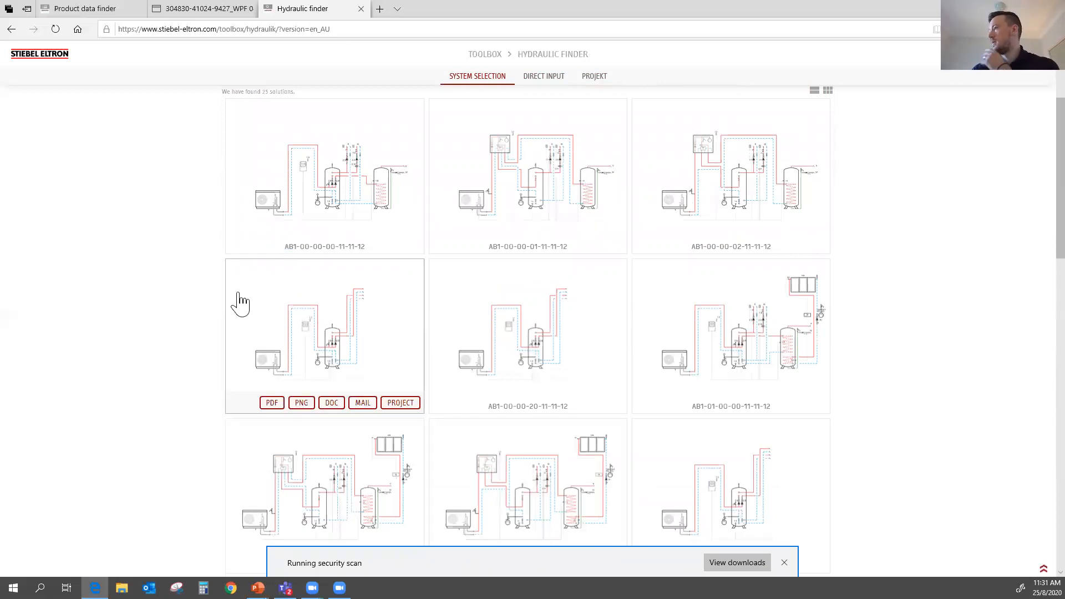
scroll(240, 304, up, 1)
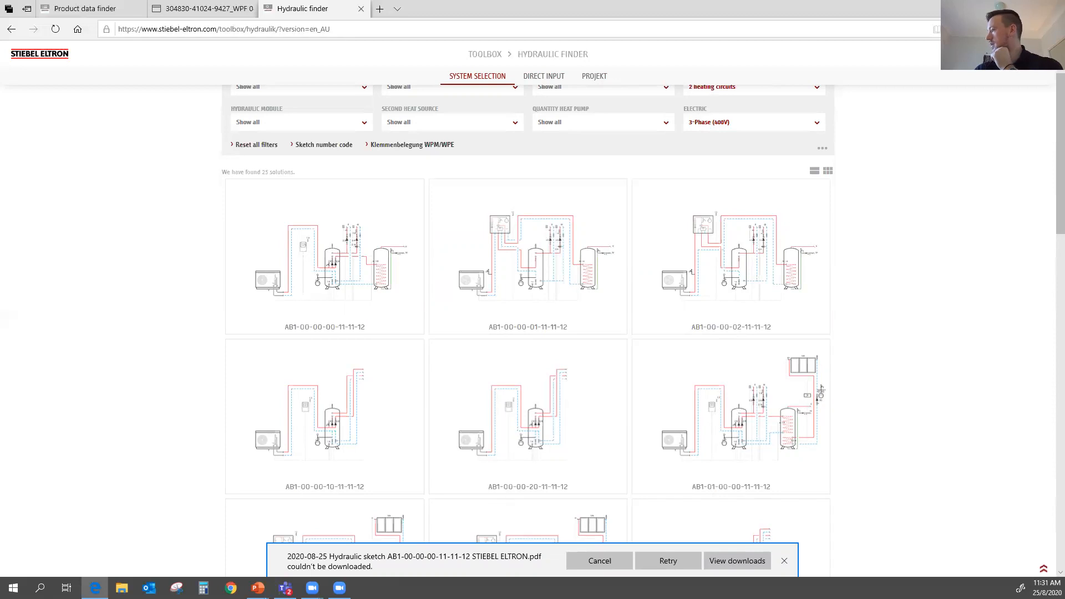
click(668, 561)
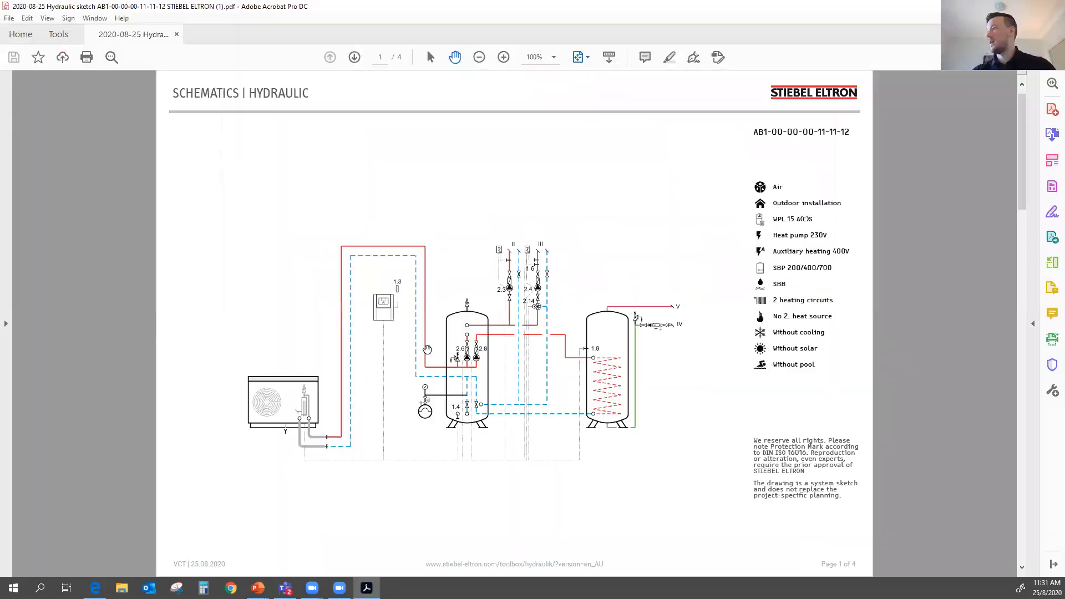
Examine the PDF's hydraulic schematic, electric schematic and description pages, and close the document
scroll(388, 392, down, 1)
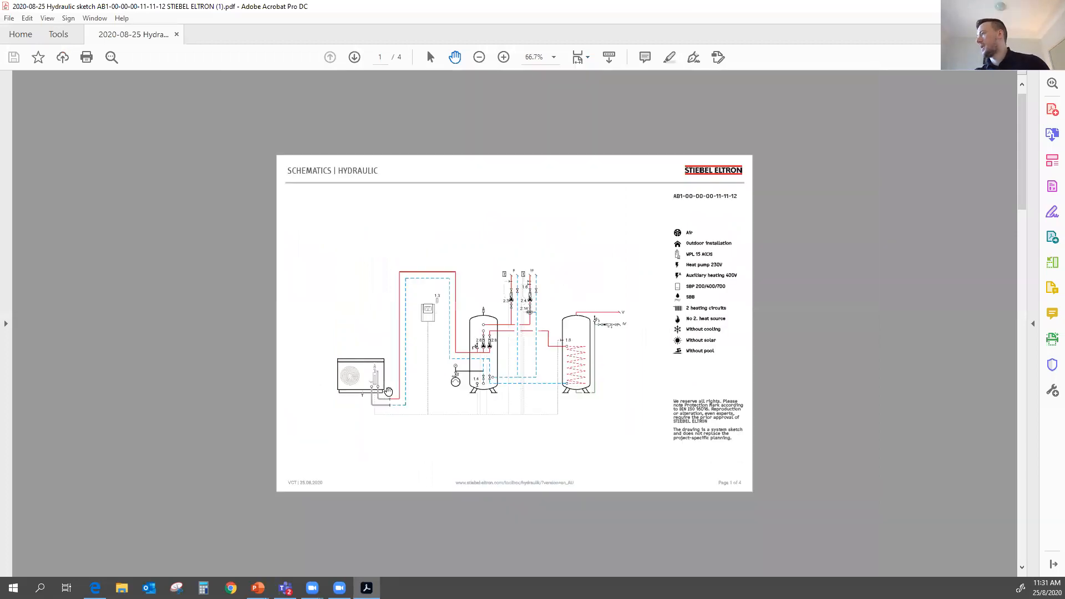
scroll(423, 391, up, 1)
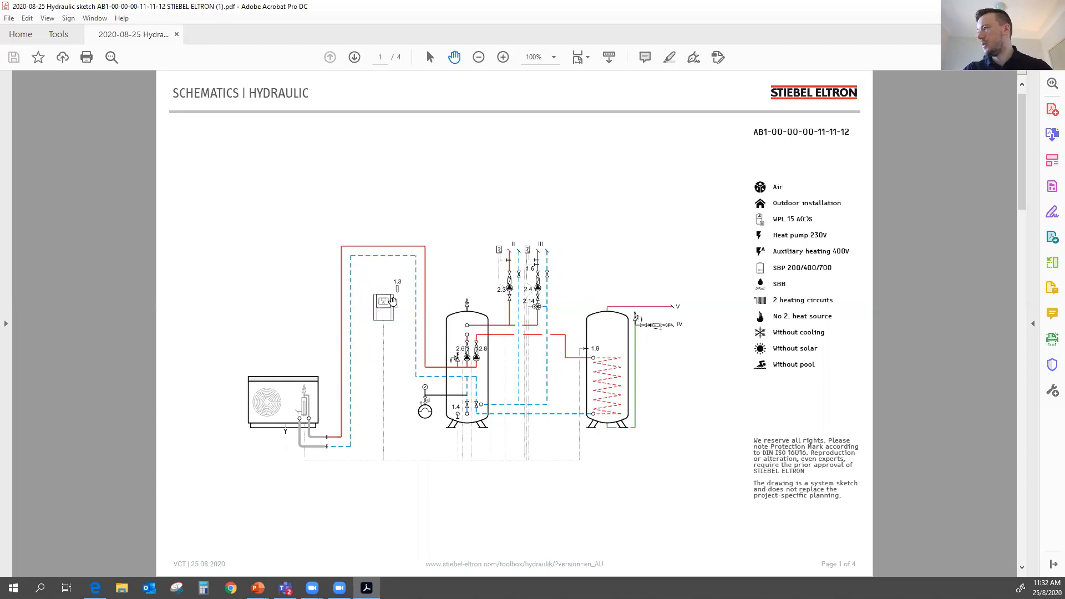
scroll(528, 350, down, 1)
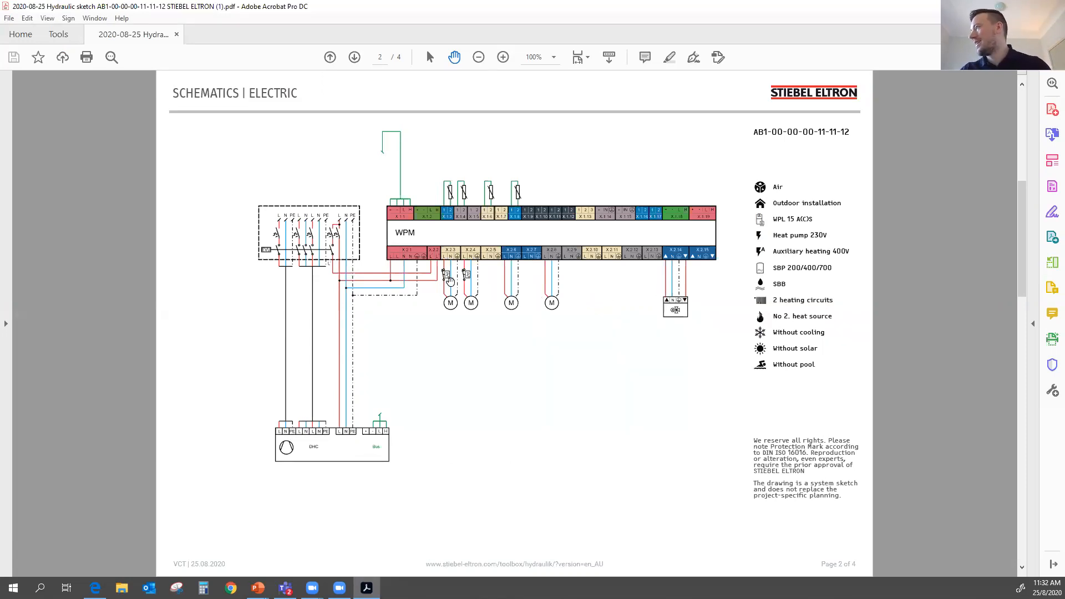
scroll(357, 261, down, 2)
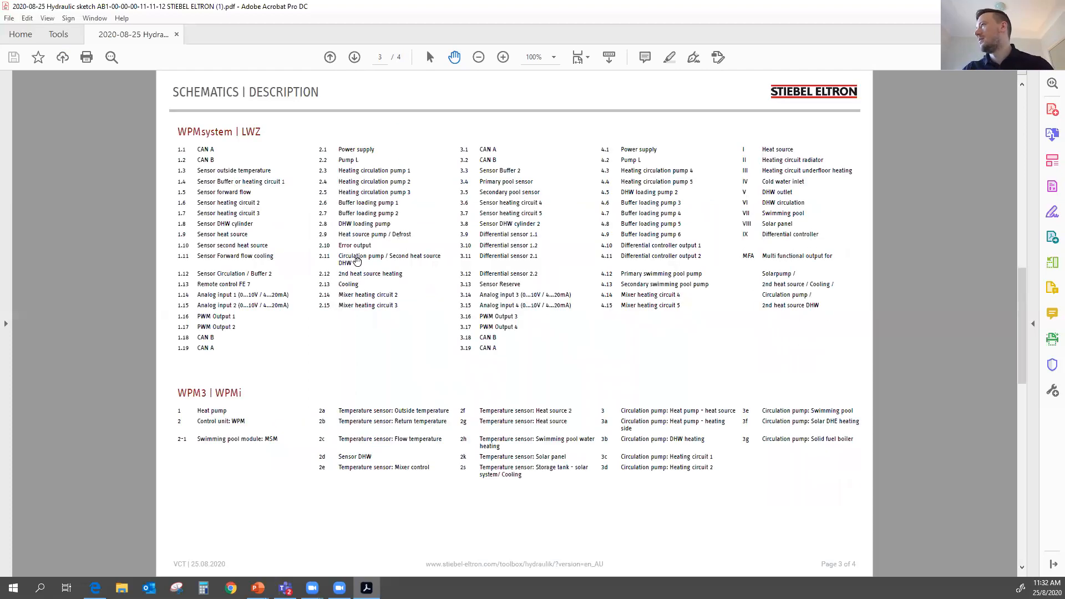
scroll(315, 284, down, 2)
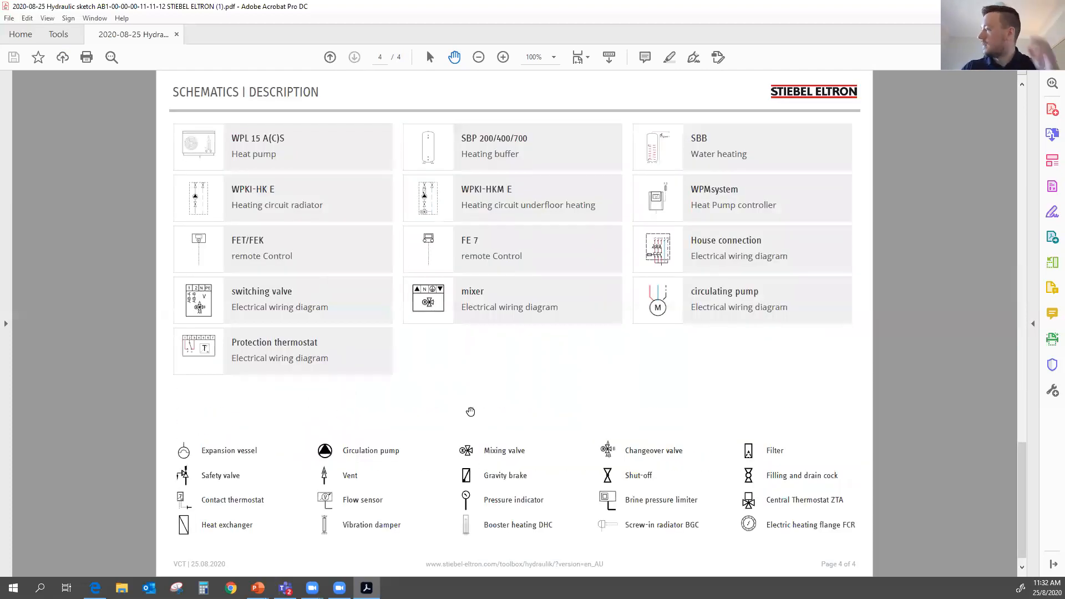
key(Home)
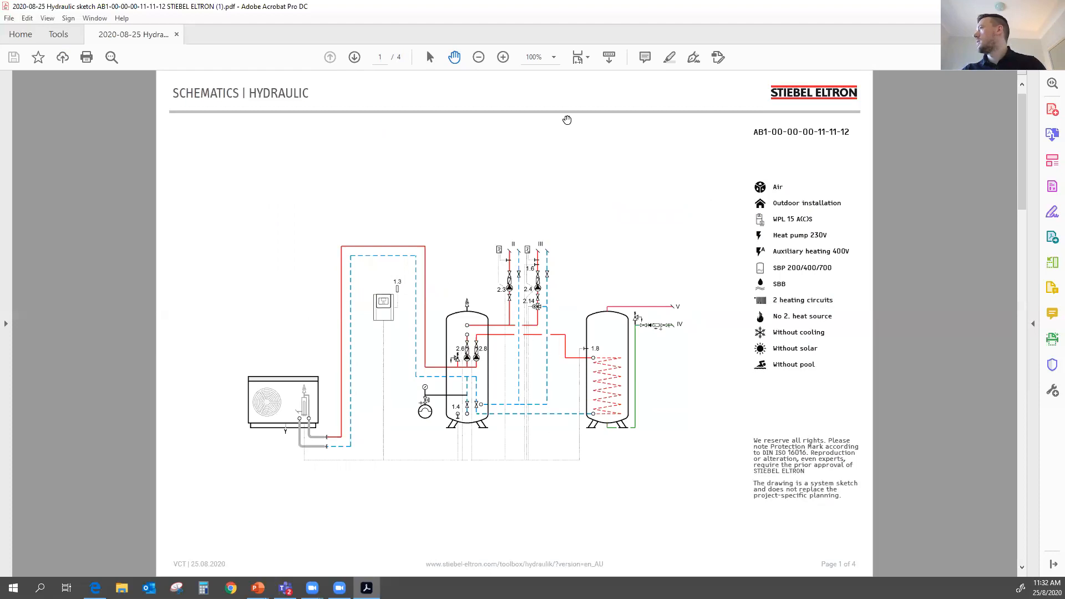
drag(880, 9, 915, 273)
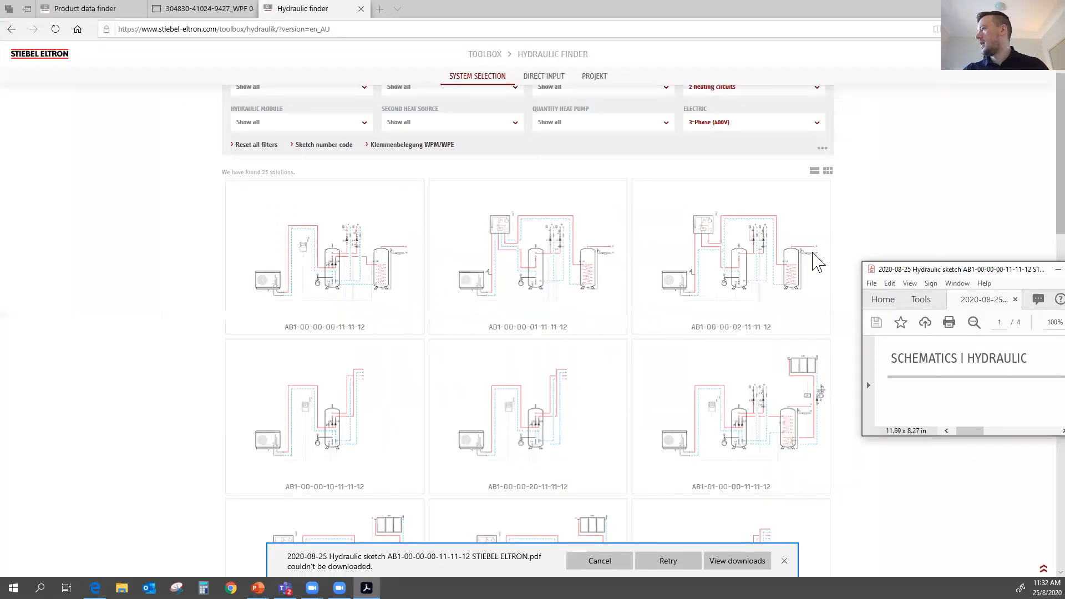
key(alt+F4)
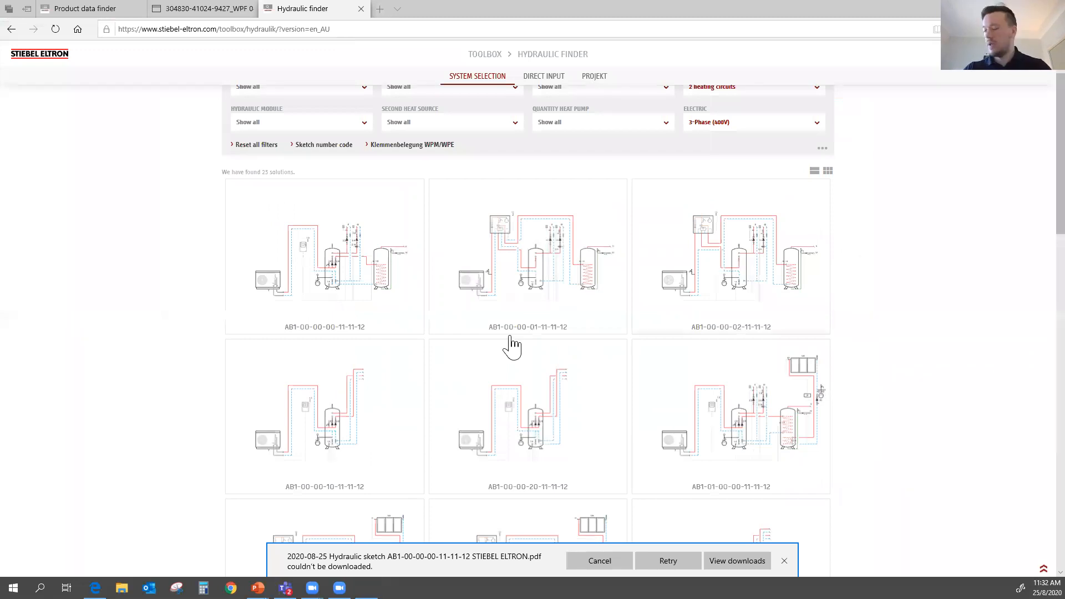
Dismiss the PDF download notification and return to the system filters above the schematic results
mouse_move(513, 438)
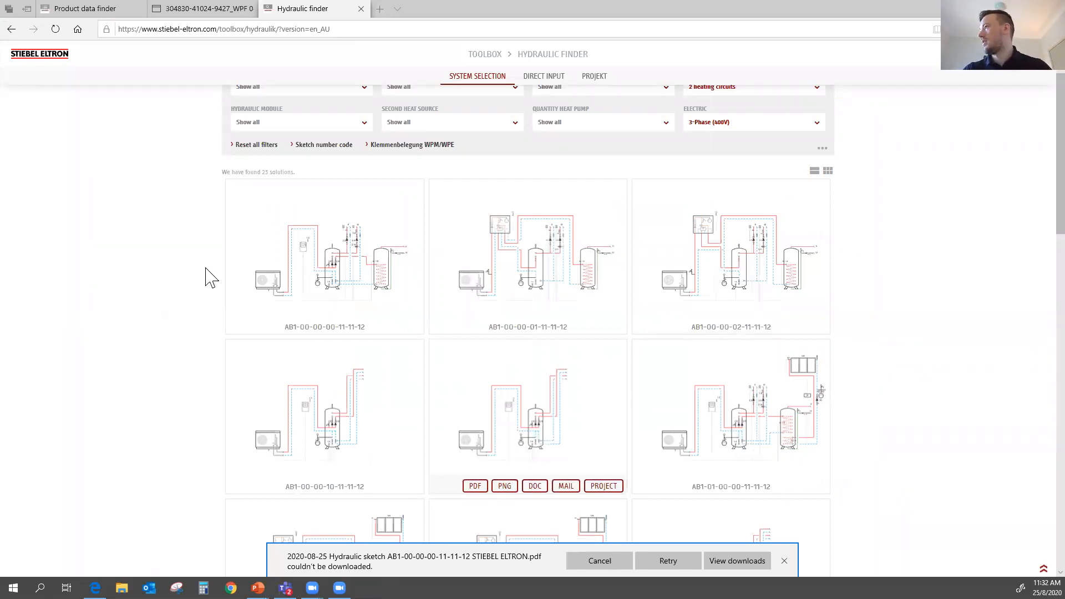
scroll(270, 253, up, 2)
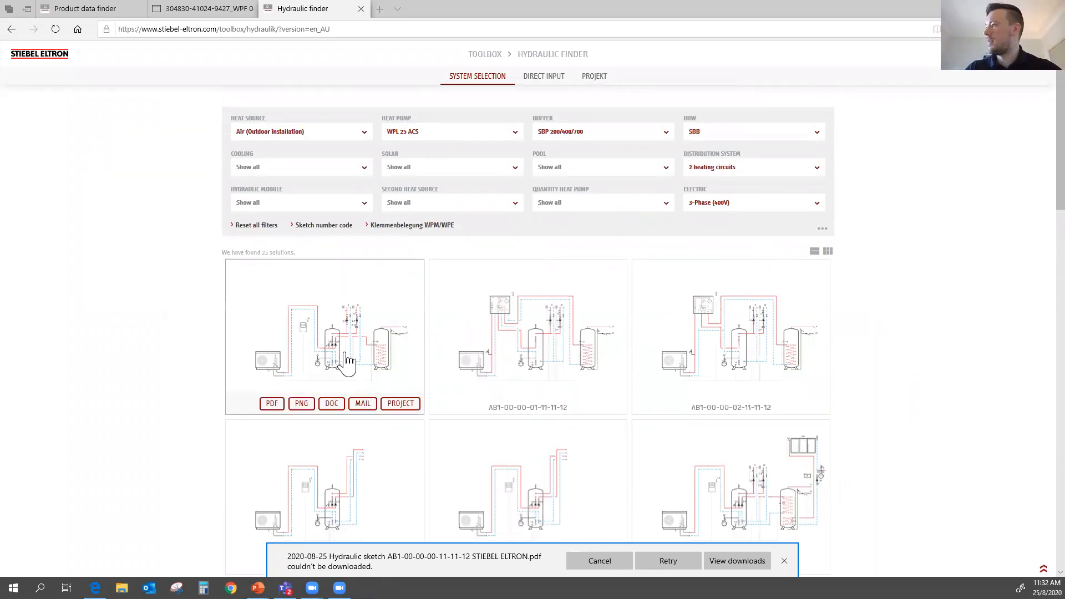
mouse_move(462, 359)
mouse_move(266, 375)
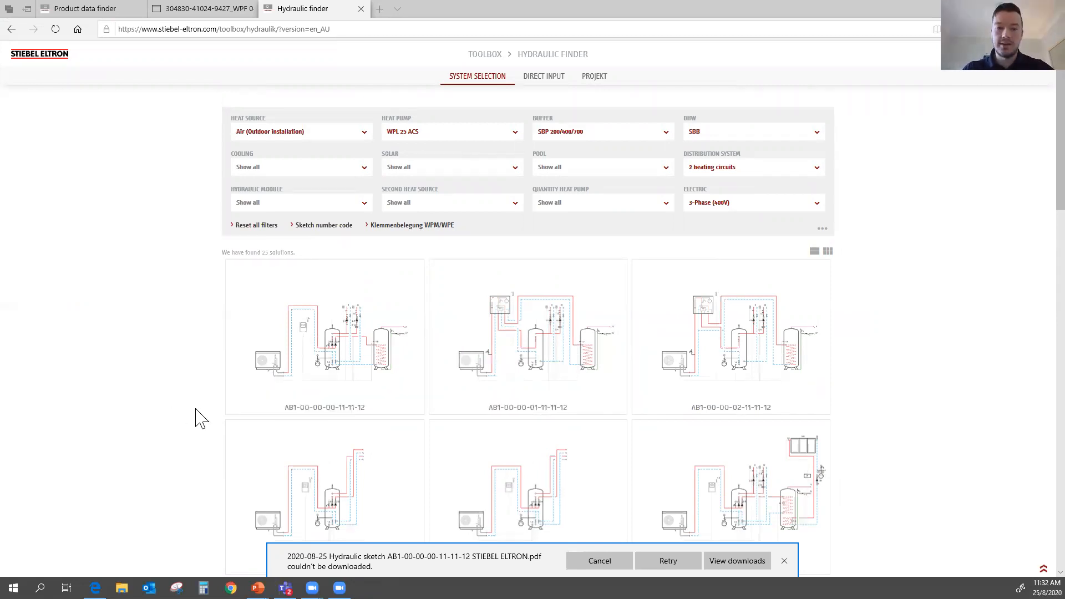
scroll(261, 358, down, 1)
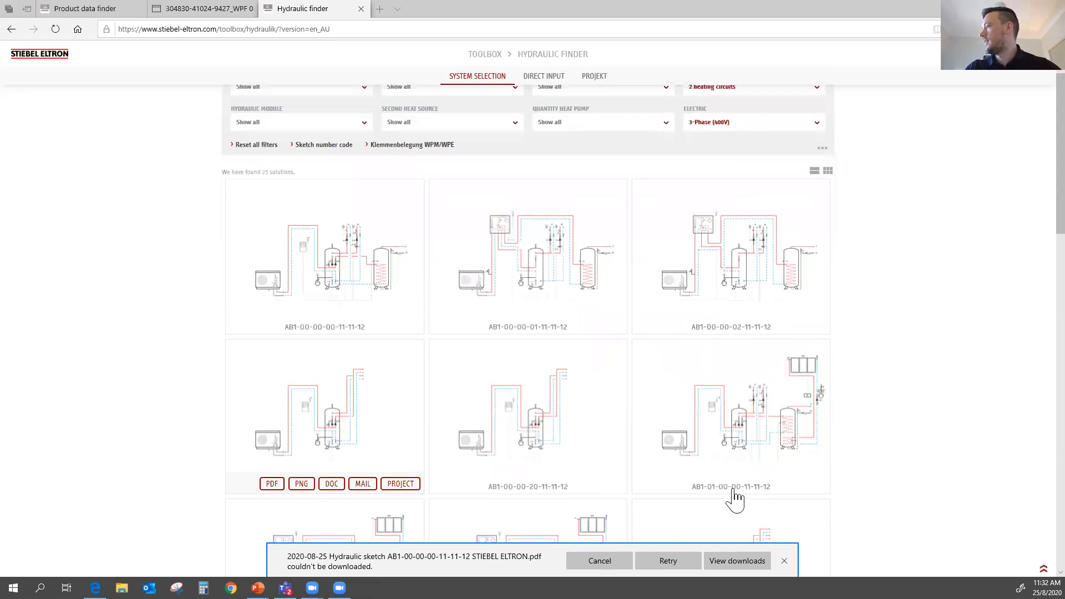
click(784, 559)
scroll(659, 464, up, 1)
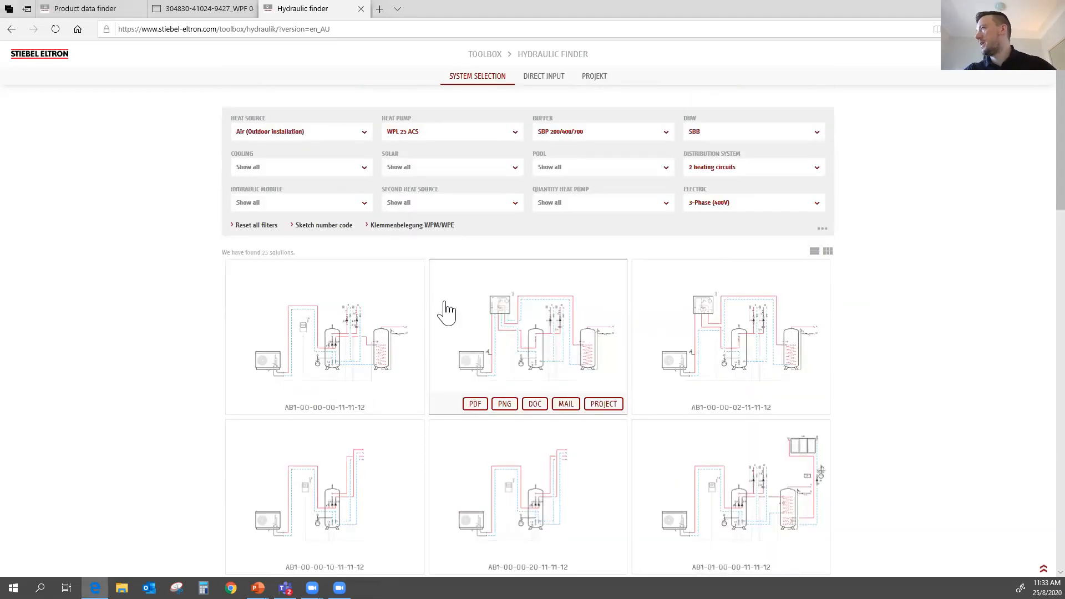
Look through the remaining schematics and check the available heat source filter options
mouse_move(387, 285)
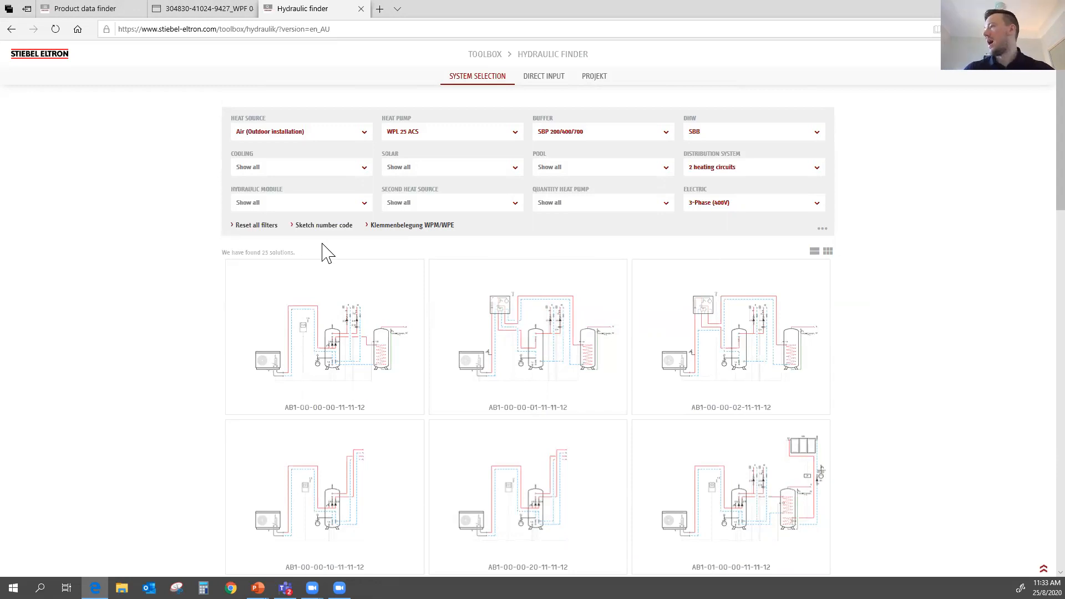
scroll(203, 333, down, 10)
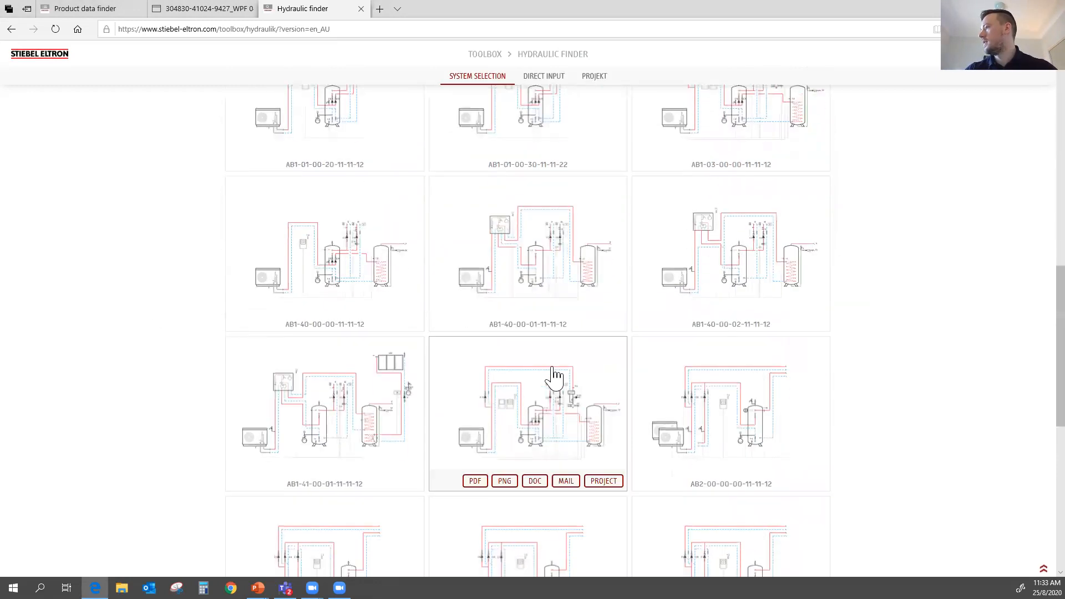
scroll(555, 378, up, 10)
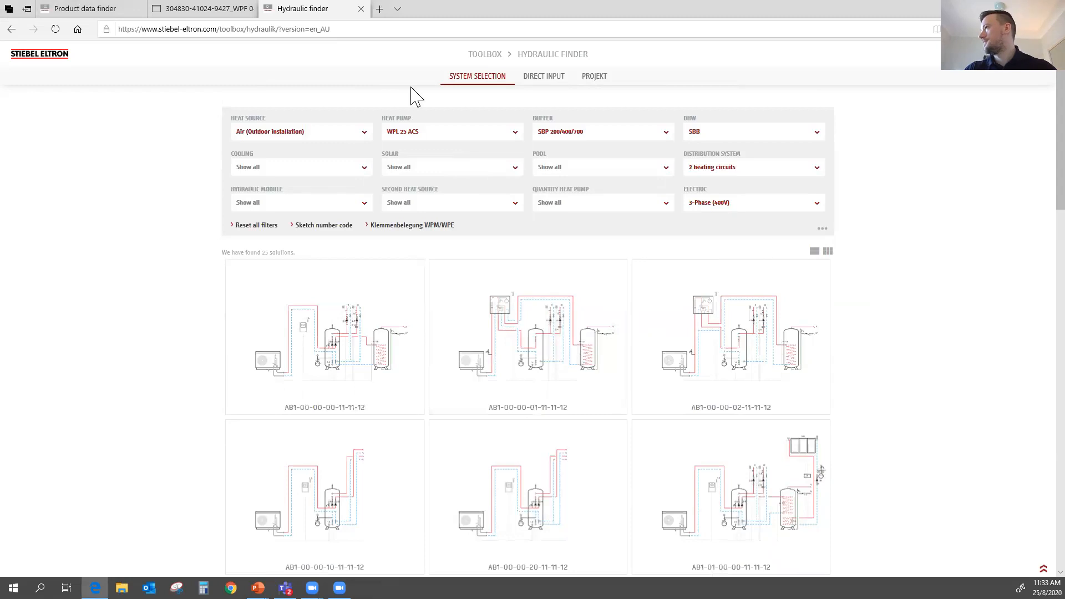
click(321, 131)
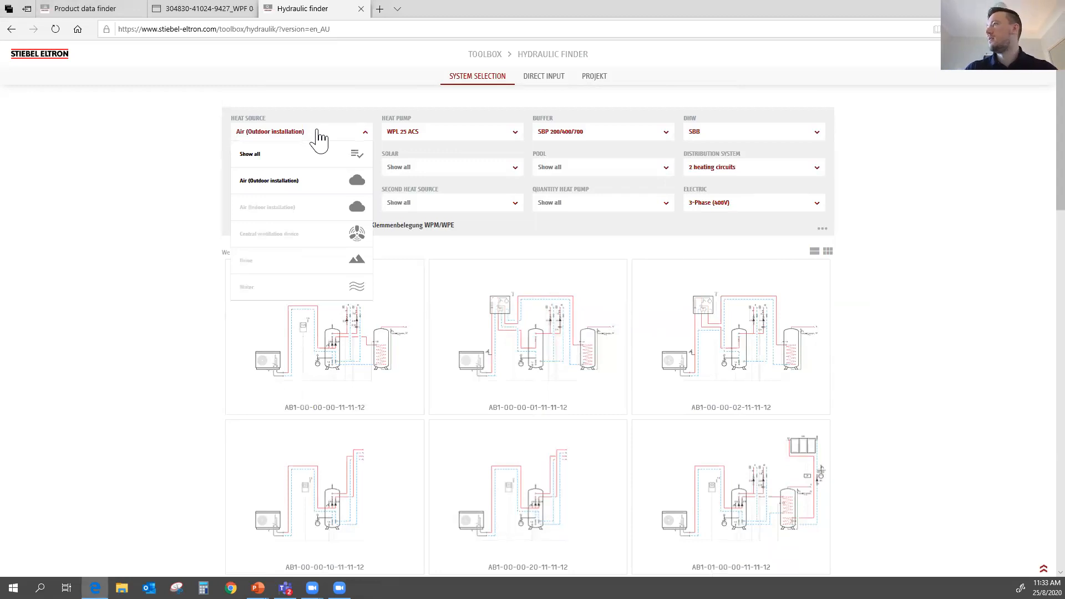
click(319, 136)
Close the Hydraulic finder, switch to the presentation and open the toolbox home page from the agenda link in a maximized browser window
key(ctrl+w)
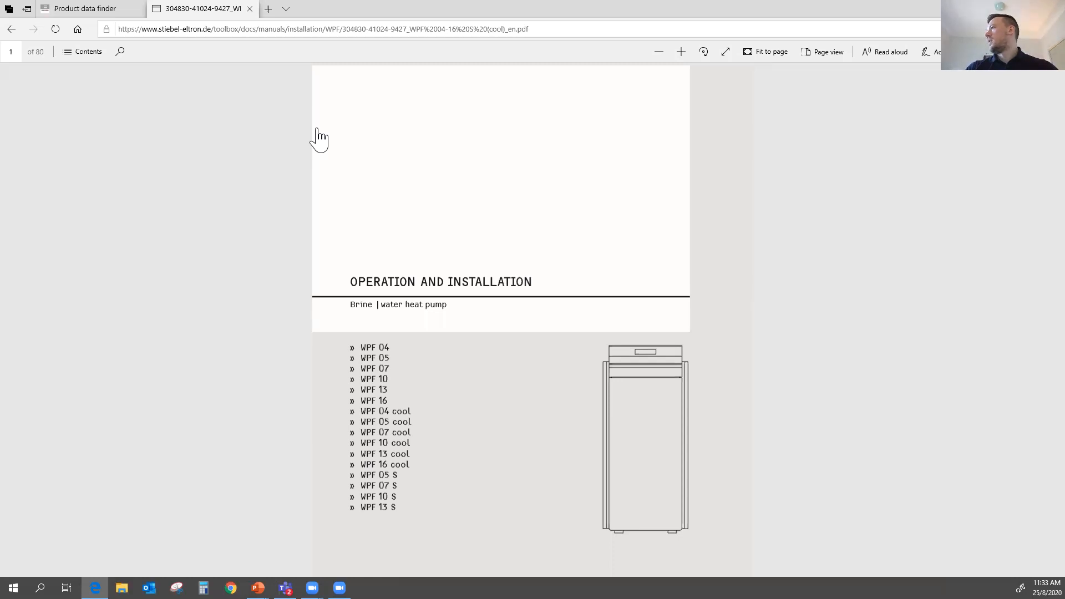
key(alt+Tab)
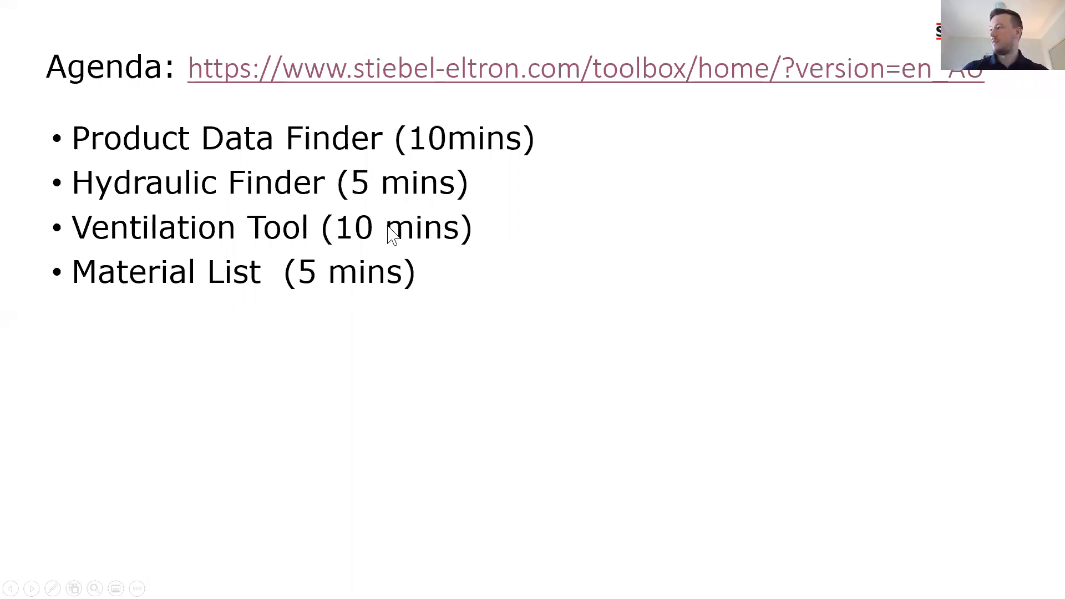
click(578, 75)
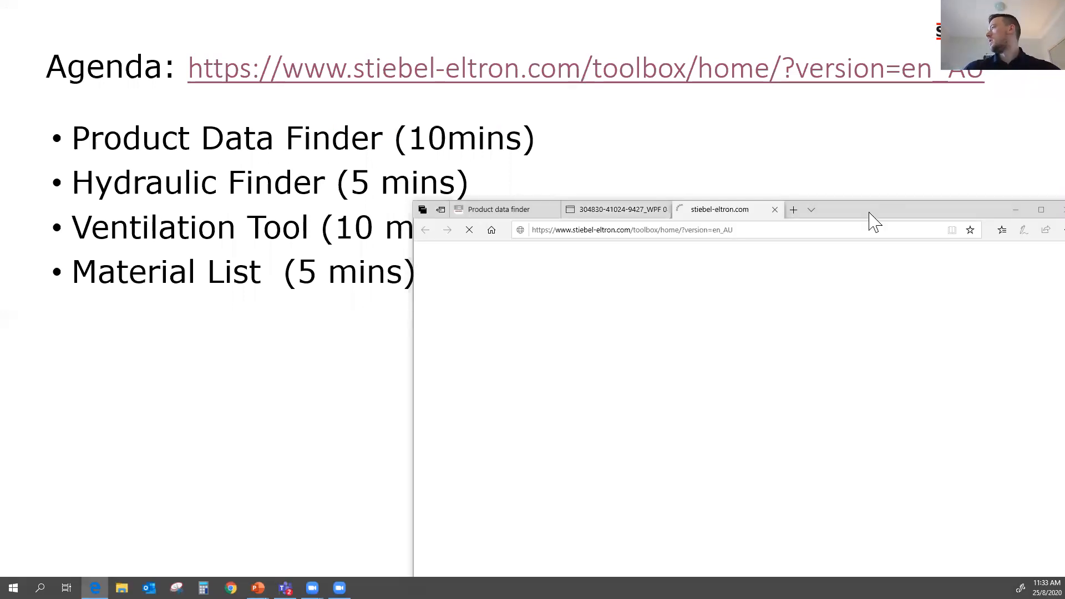
double_click(870, 214)
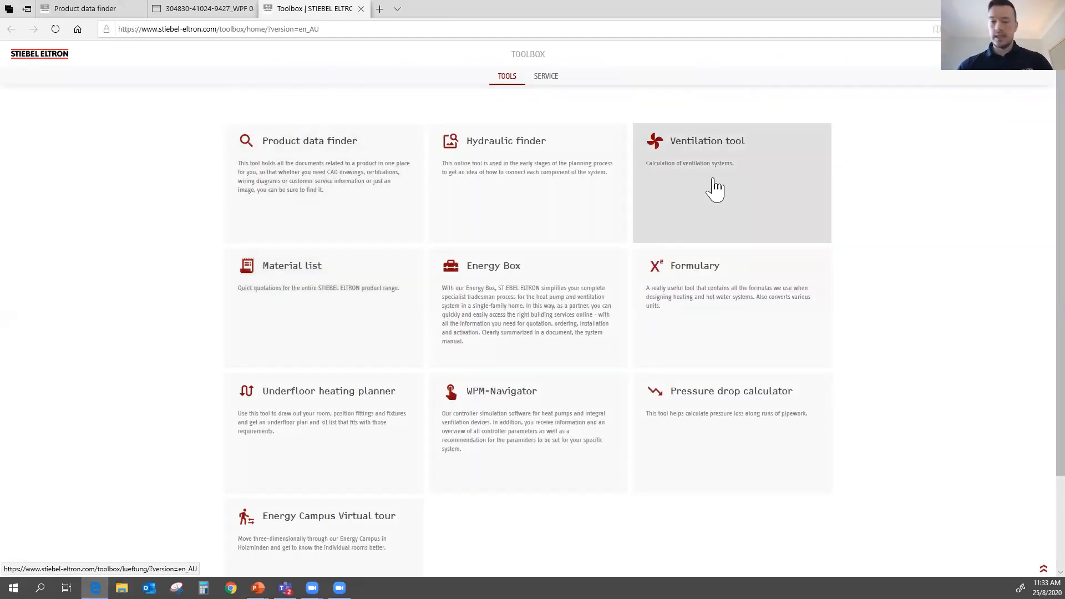
Open the Ventilation tool and check the available ventilated living area sizes for the building
click(716, 170)
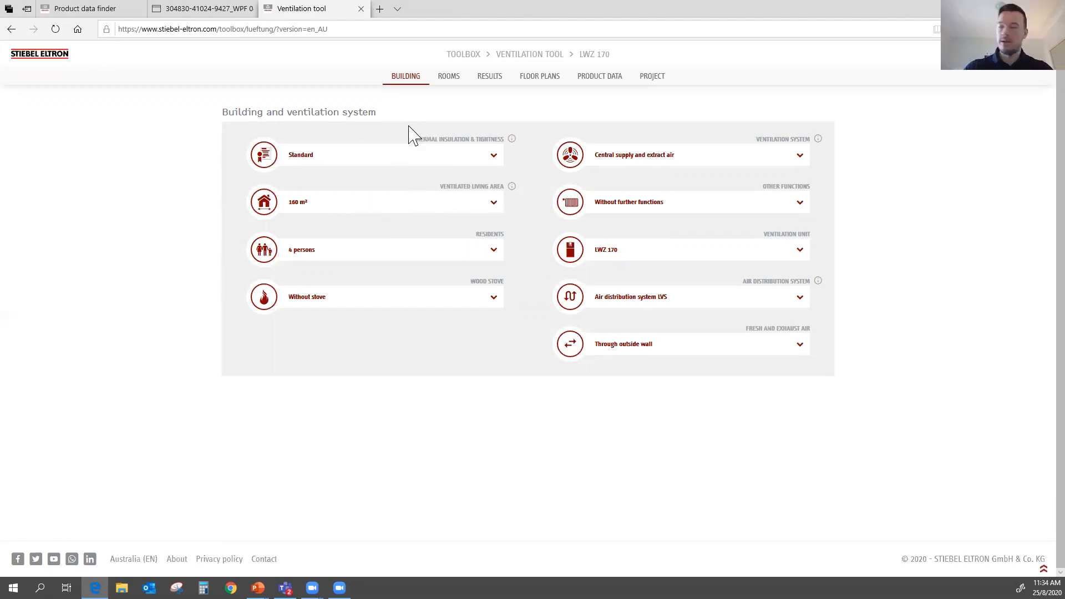
click(403, 208)
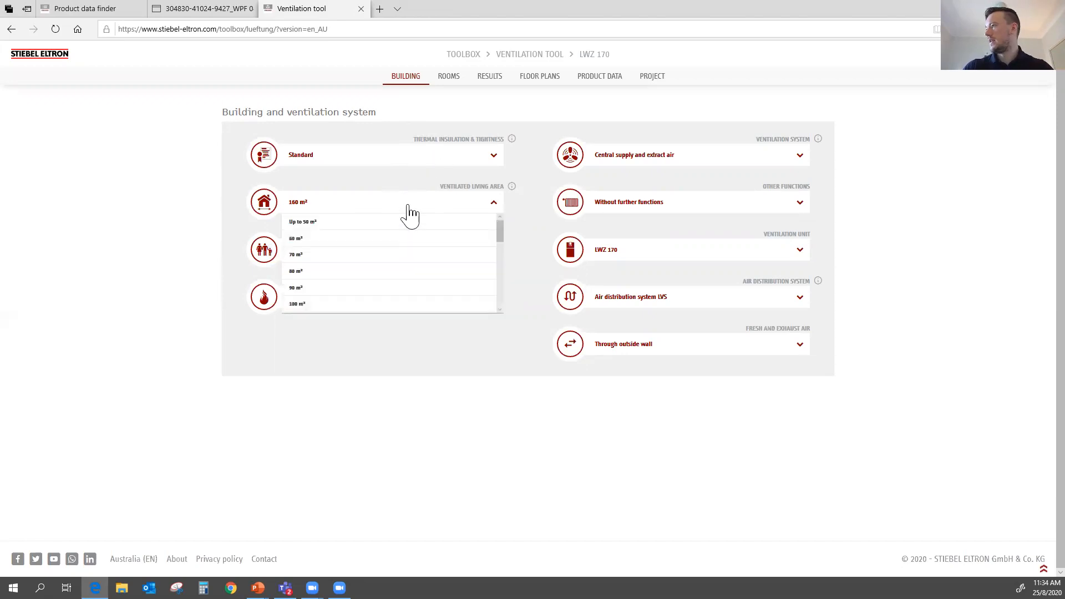
scroll(394, 280, down, 2)
scroll(394, 260, down, 2)
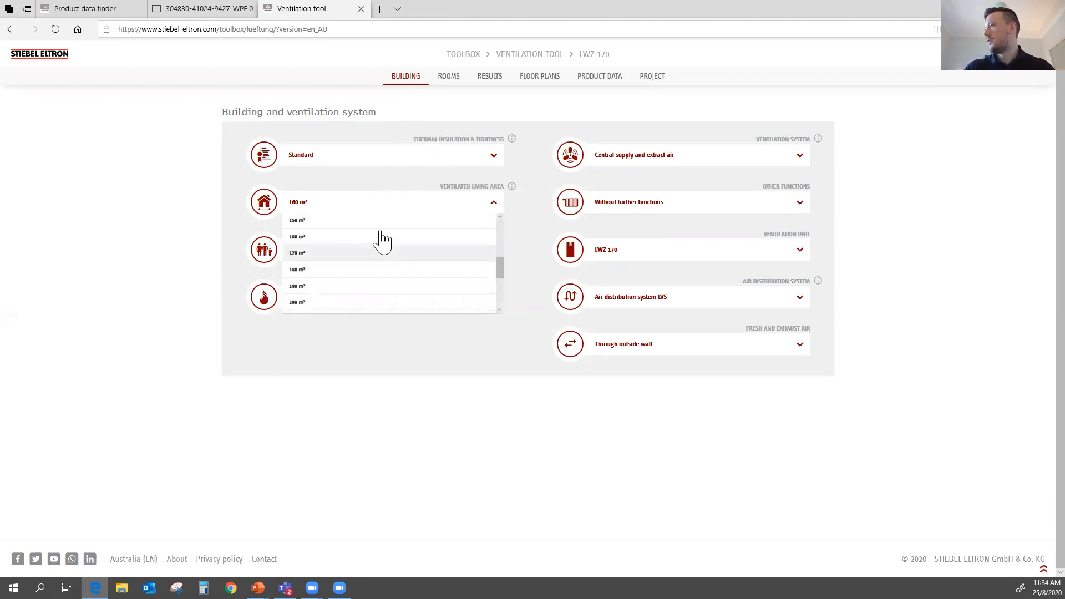
click(377, 206)
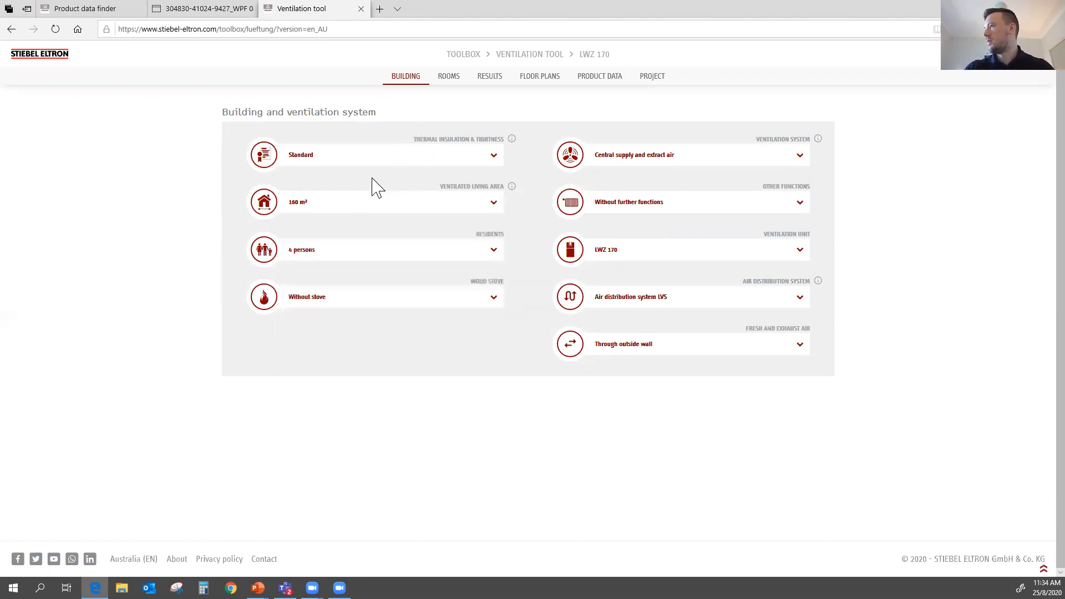
Check the available options for the number of residents in the building
click(365, 255)
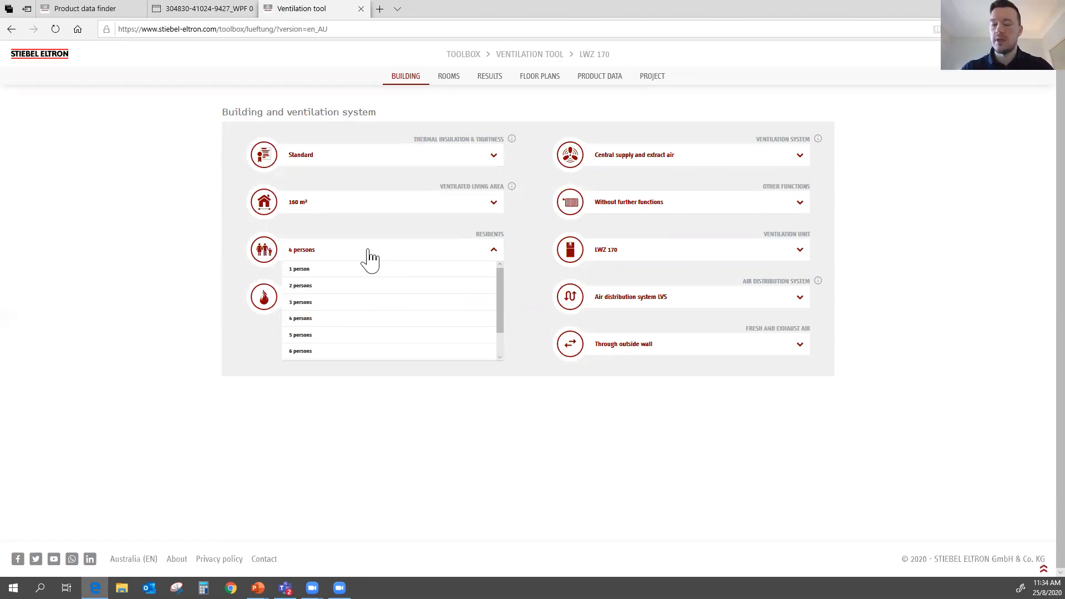
click(371, 257)
click(371, 257)
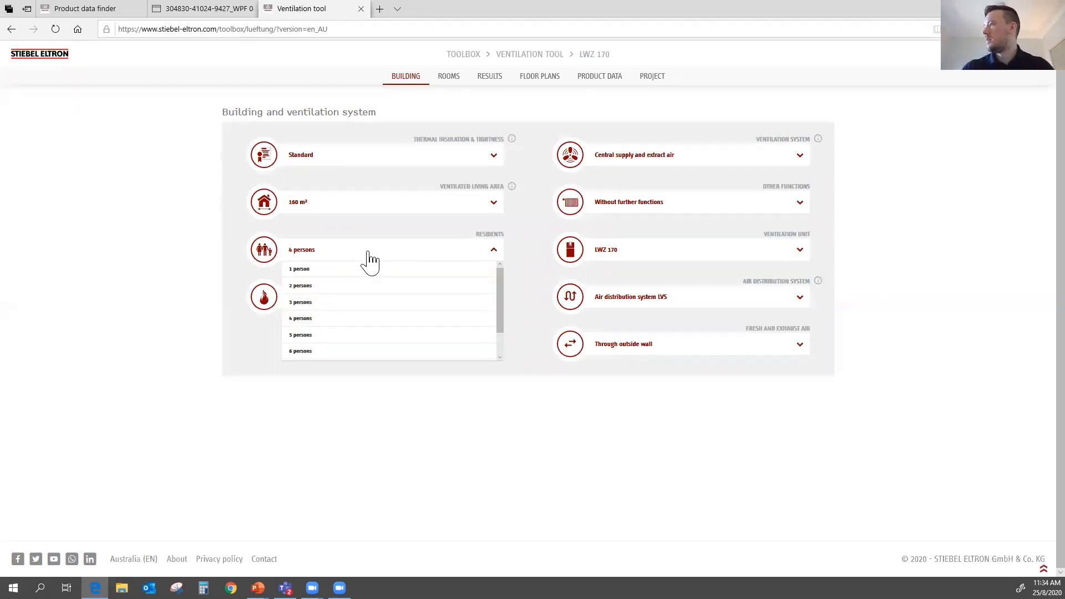
click(368, 256)
click(369, 256)
scroll(378, 309, down, 1)
click(375, 256)
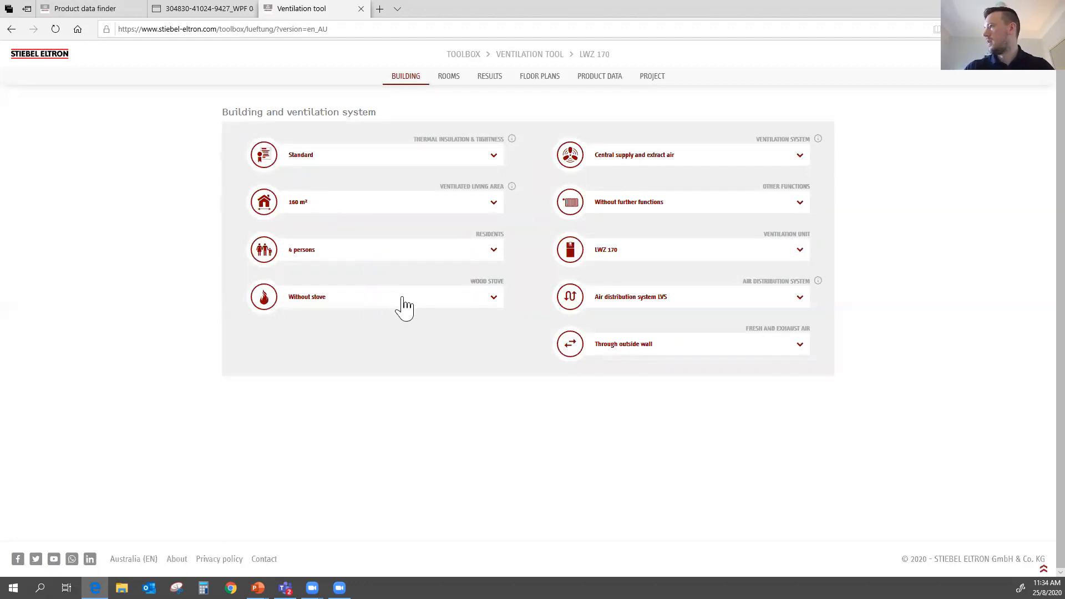
Check which other functions can be combined with the central supply and extract air system
click(651, 210)
click(679, 208)
click(679, 208)
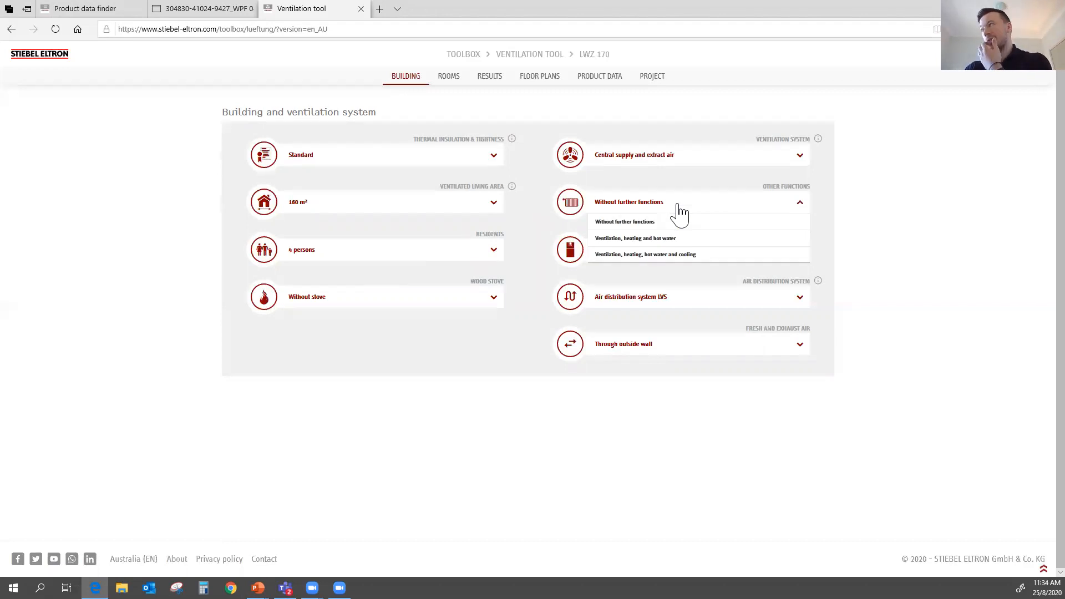
click(679, 208)
click(679, 209)
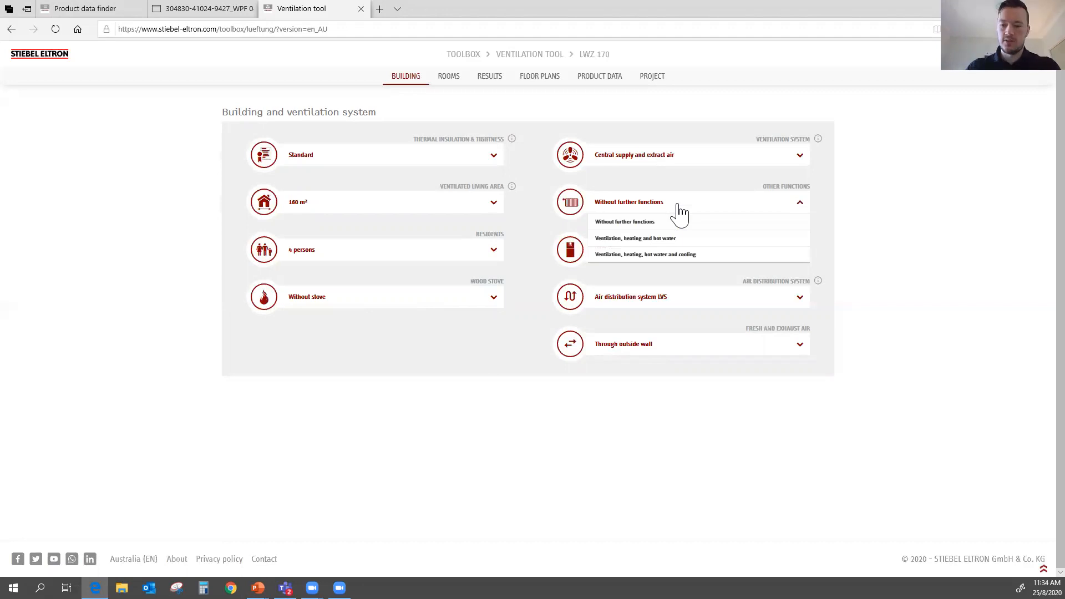
click(678, 206)
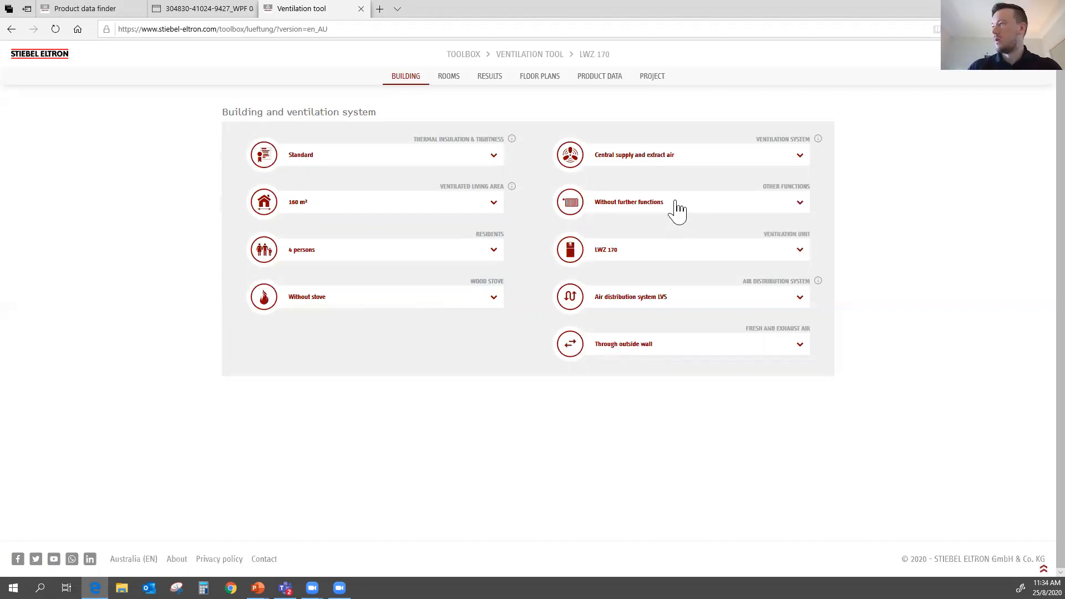
click(687, 197)
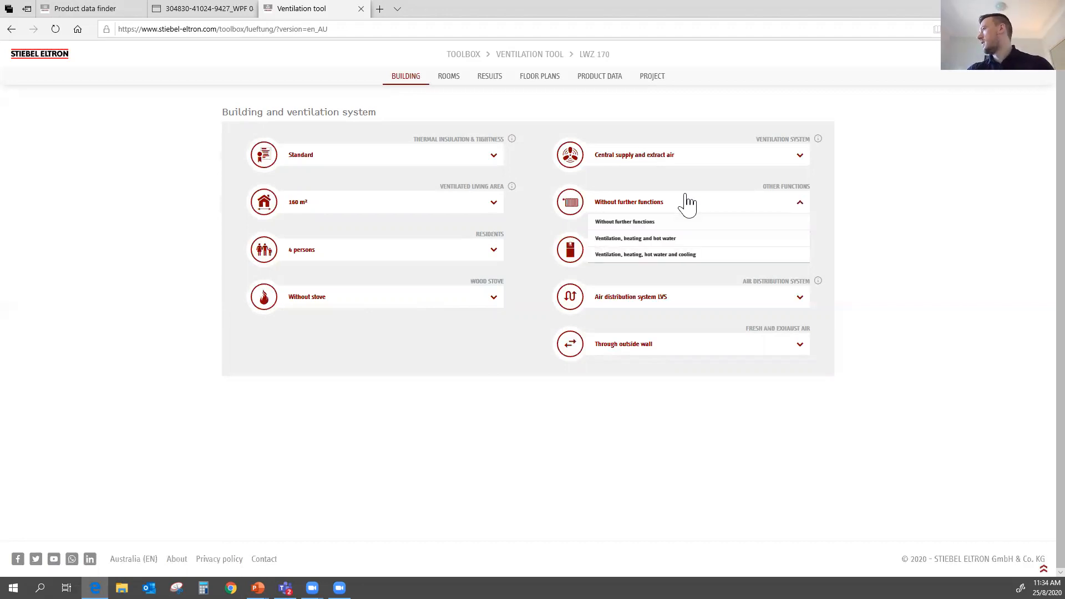
click(683, 209)
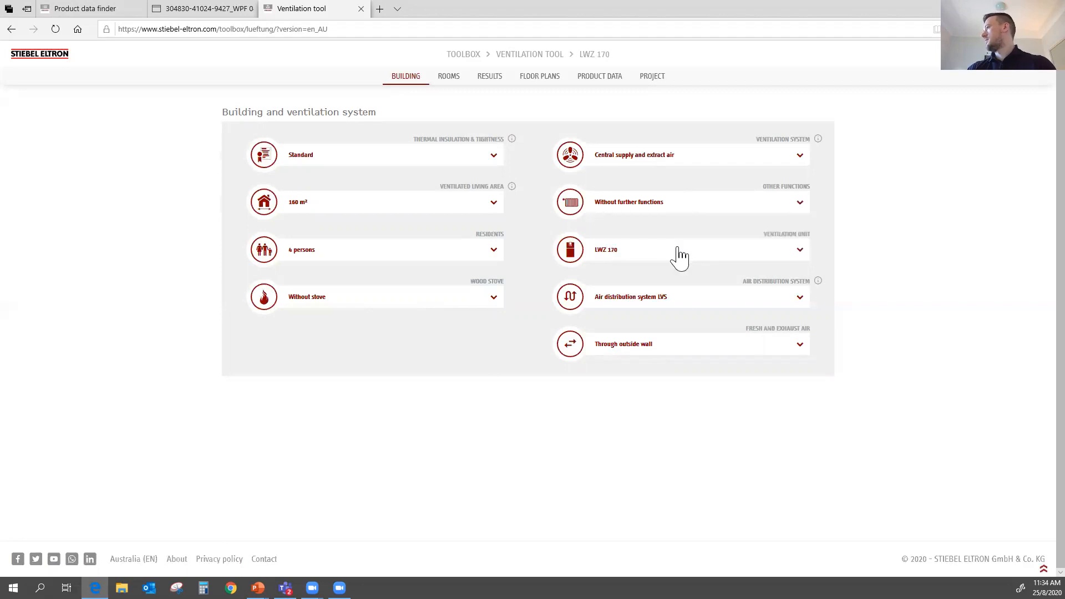
Check the available options for fresh and exhaust air routing and for the wood stove
click(677, 304)
click(681, 364)
click(678, 359)
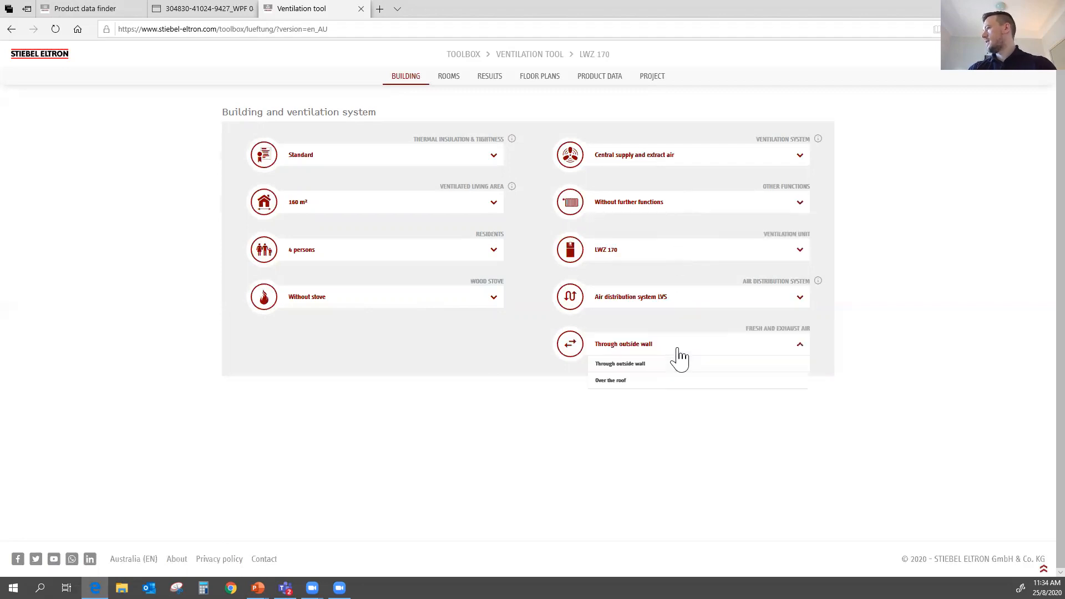
click(669, 357)
click(447, 303)
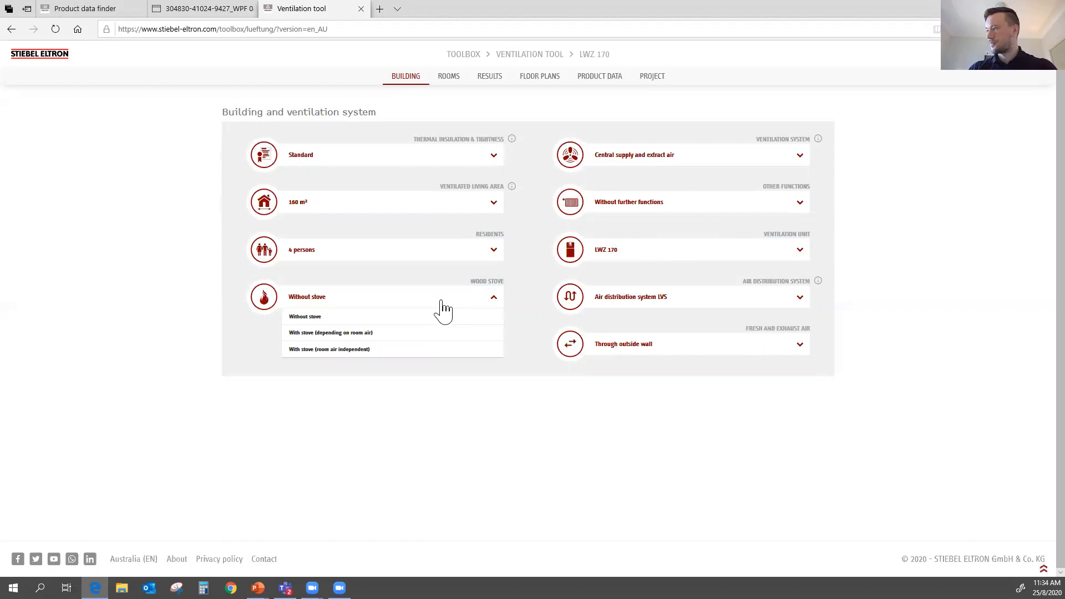
click(397, 306)
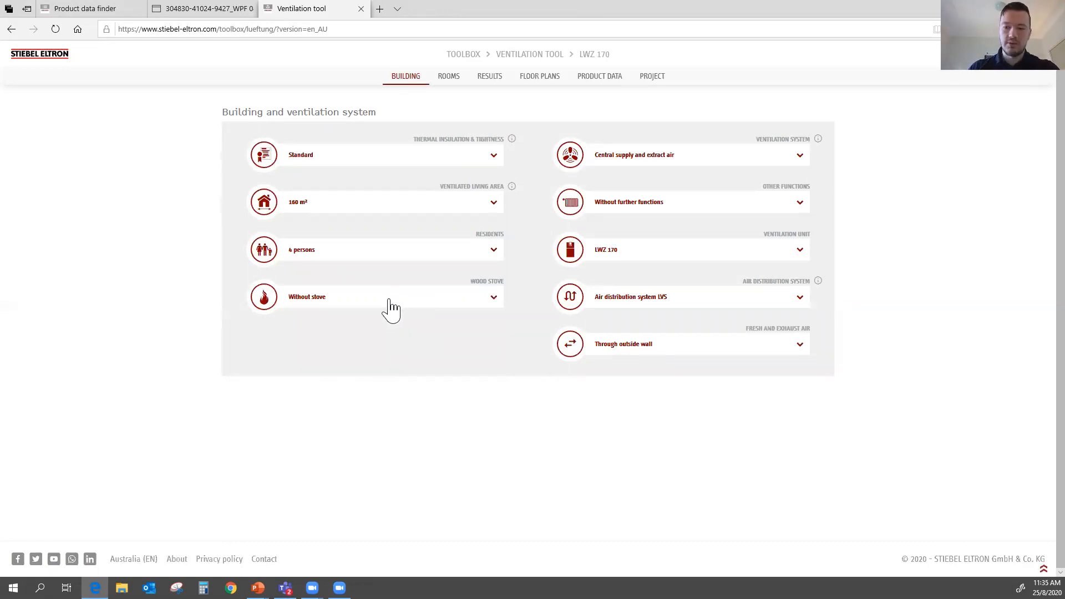
Select the LWZ 180 ventilation unit and set the house's floors to 1. Floor and Ground Floor, removing the Attic
click(681, 257)
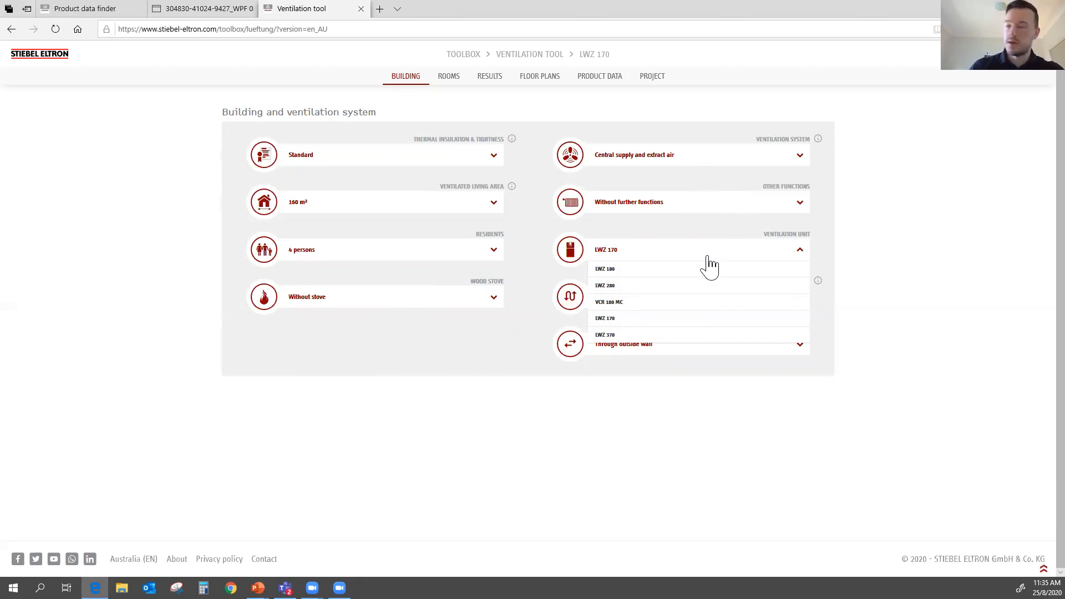
click(669, 269)
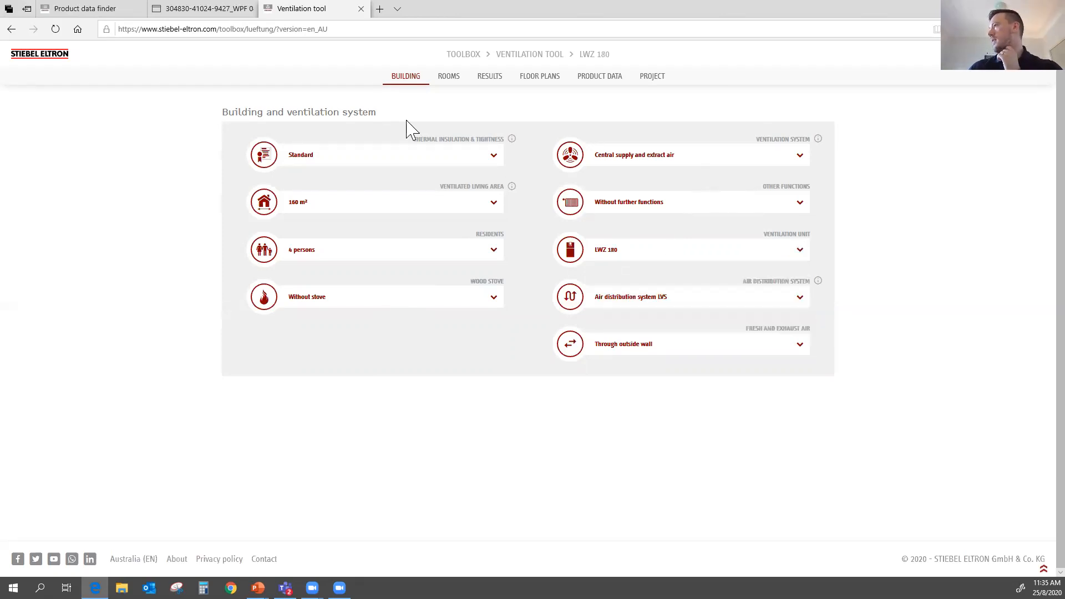
click(447, 78)
click(241, 166)
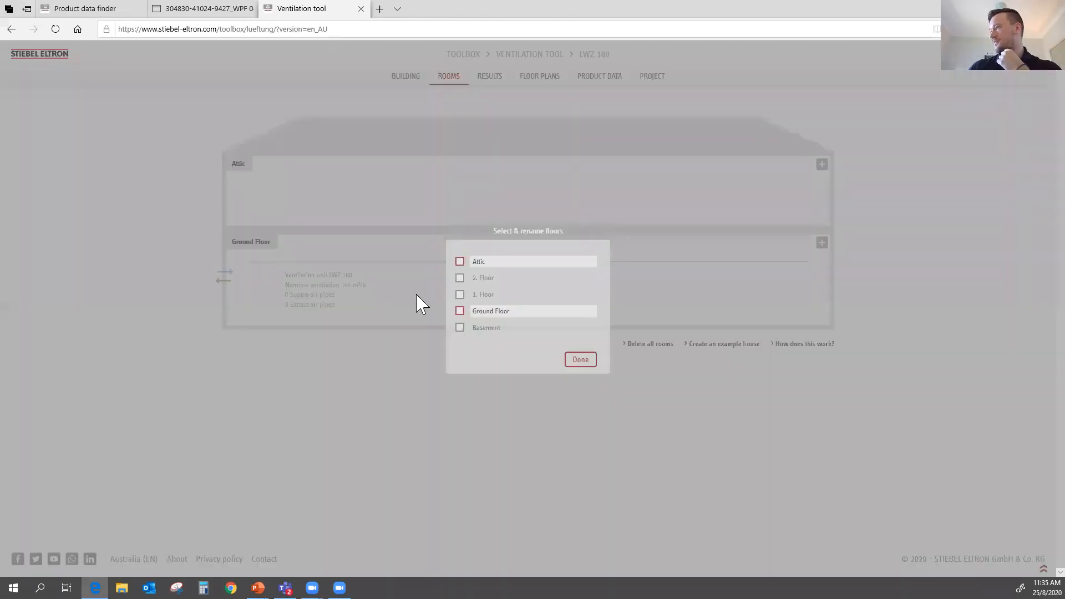
click(460, 262)
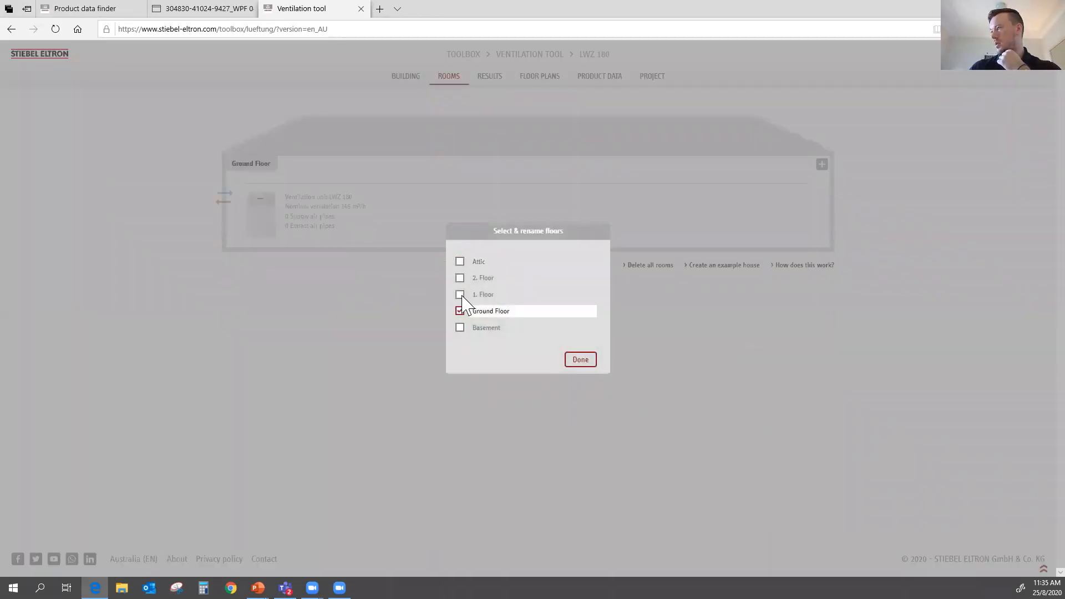
click(460, 294)
click(577, 362)
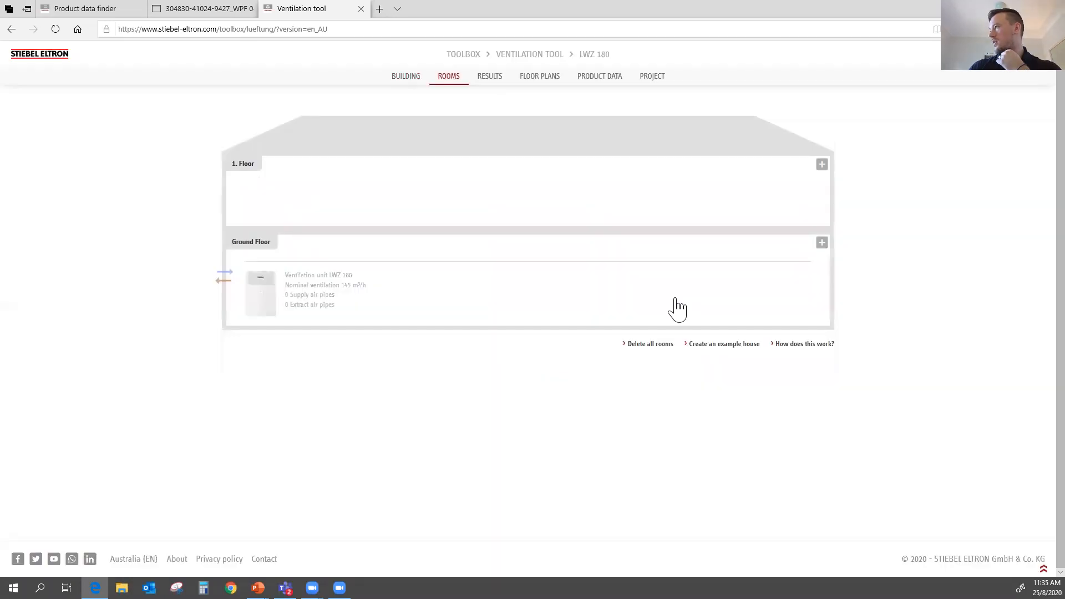
Add a dining room, office room, gallery, bathroom, utility room and extract-air dressing room to the Ground Floor
click(821, 243)
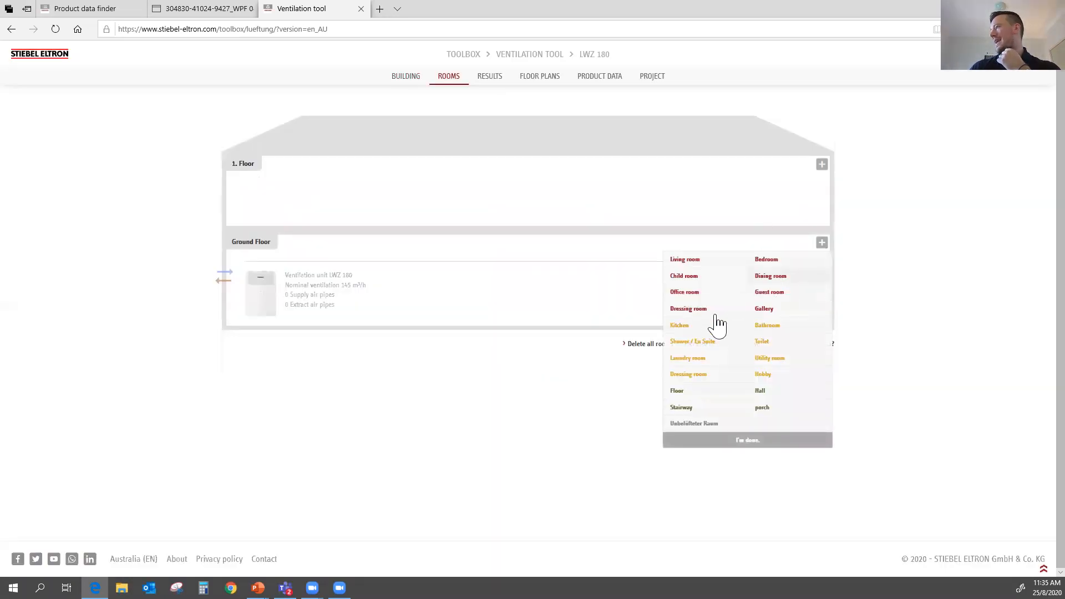
click(763, 309)
click(758, 332)
click(768, 373)
click(720, 369)
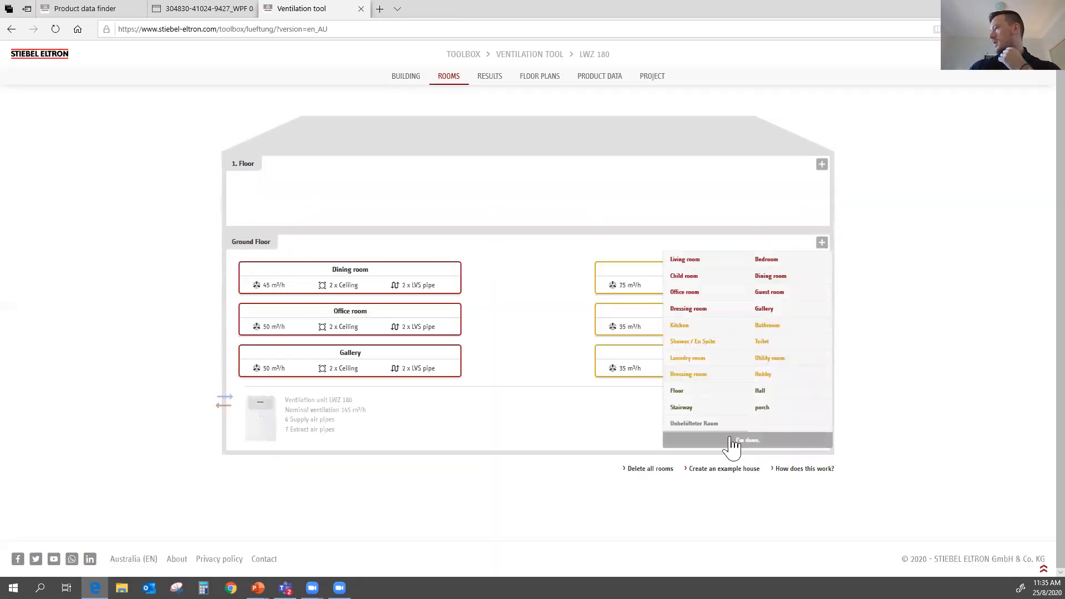
click(732, 441)
Add a supply-air dressing room, office room, bedroom, toilet and two hobby rooms to the 1. Floor
click(822, 165)
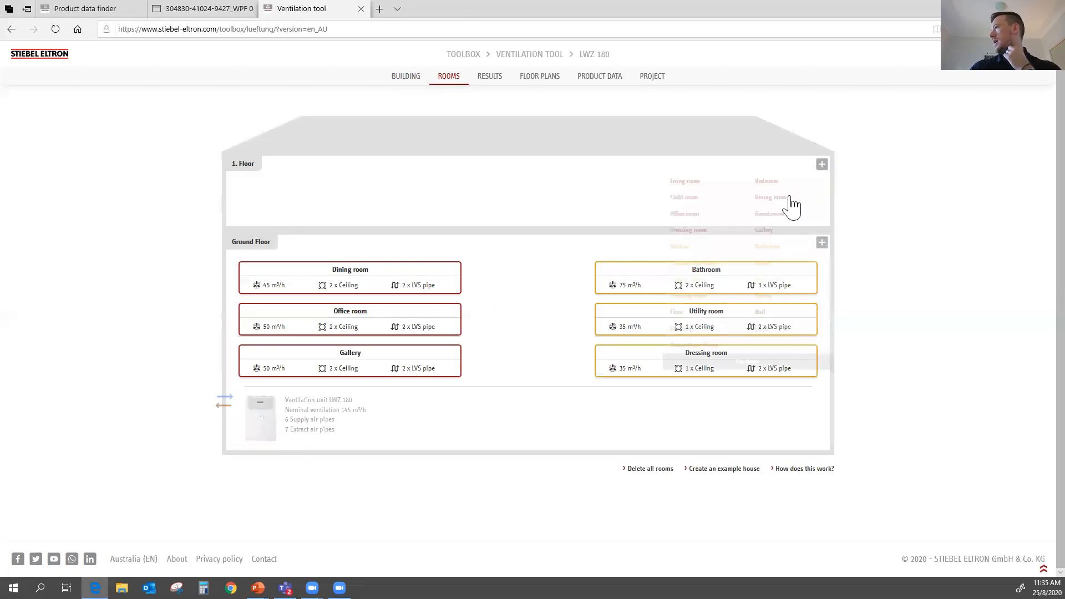
click(718, 232)
click(719, 213)
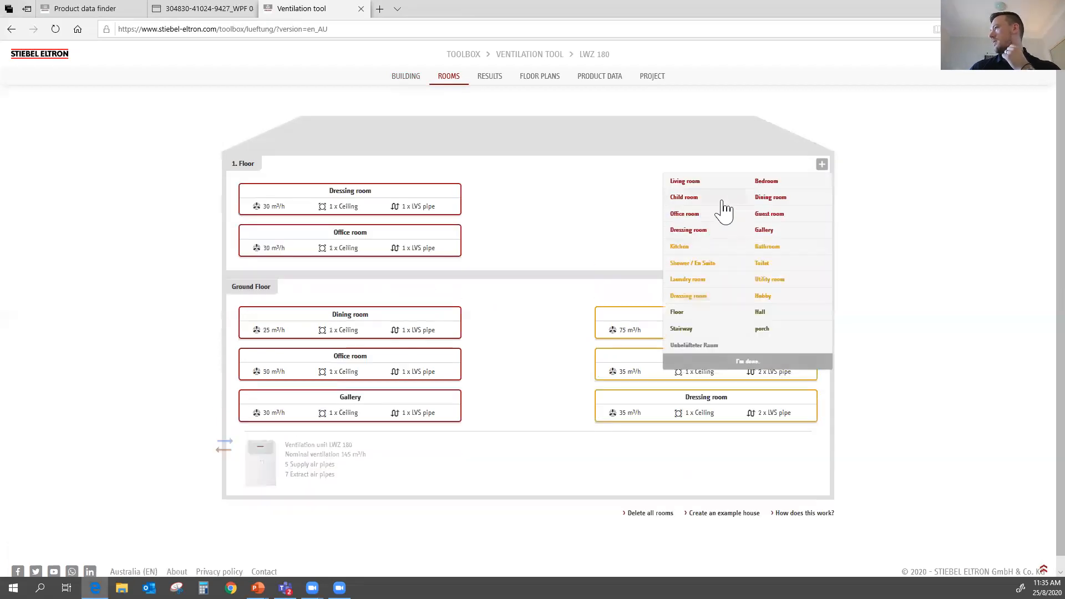
click(782, 218)
click(774, 296)
click(773, 297)
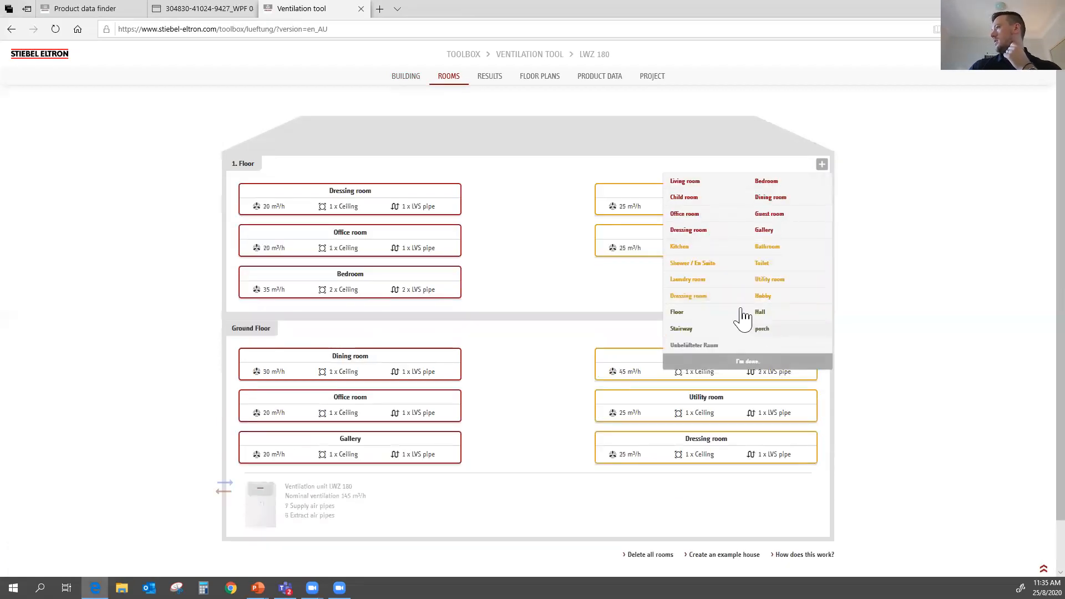
click(758, 362)
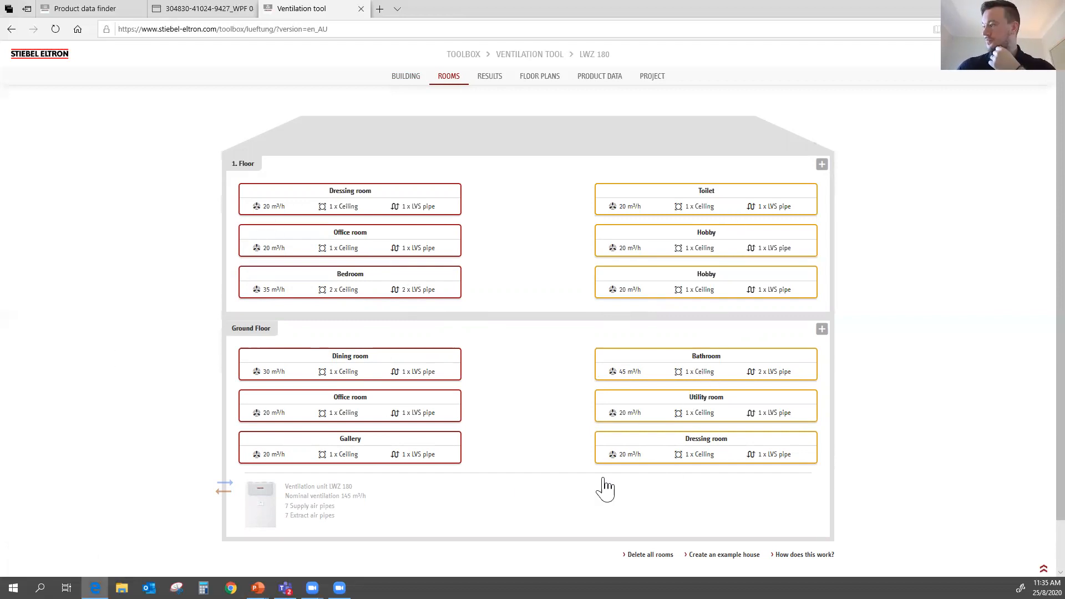
Examine the ventilation unit's data below the rooms and the settings of the 1. Floor office room, and close them
scroll(355, 517, down, 1)
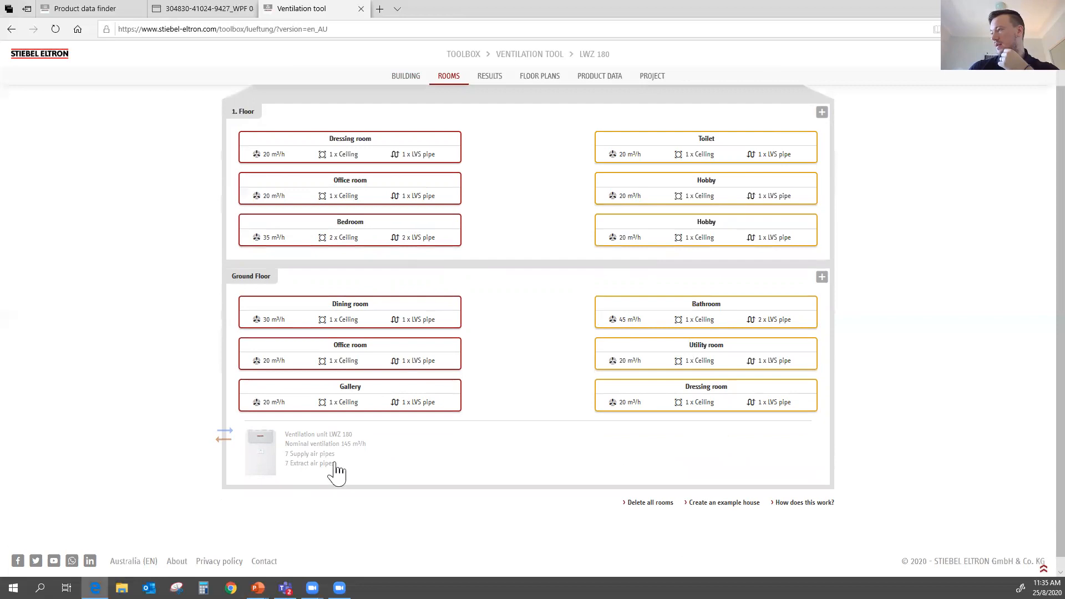
mouse_move(354, 511)
mouse_down()
mouse_move(309, 449)
mouse_move(281, 452)
mouse_move(285, 465)
mouse_move(346, 443)
mouse_move(361, 502)
mouse_up()
click(361, 503)
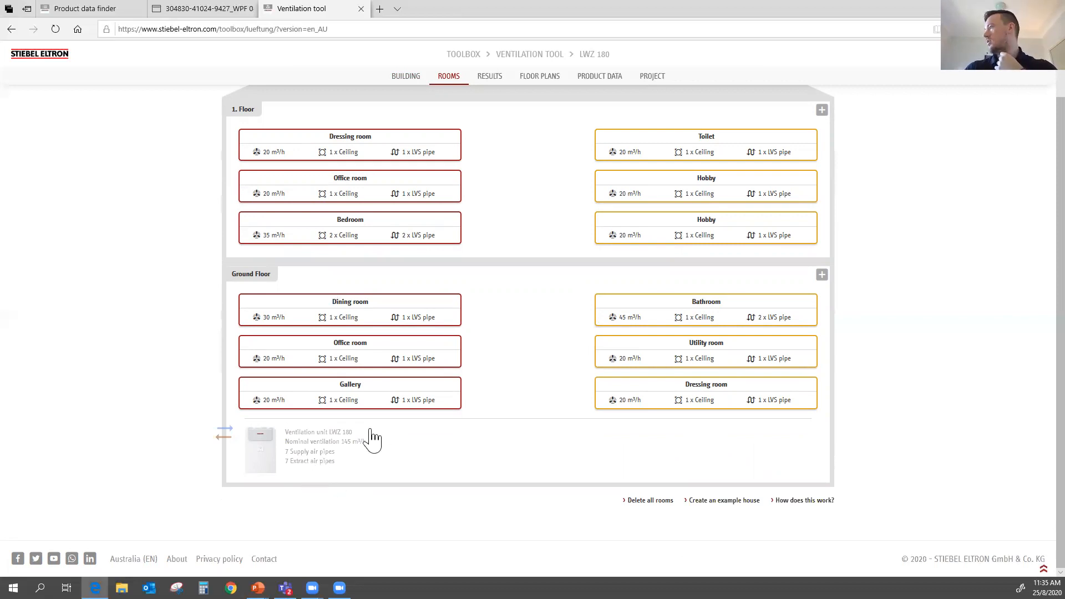
scroll(342, 427, up, 1)
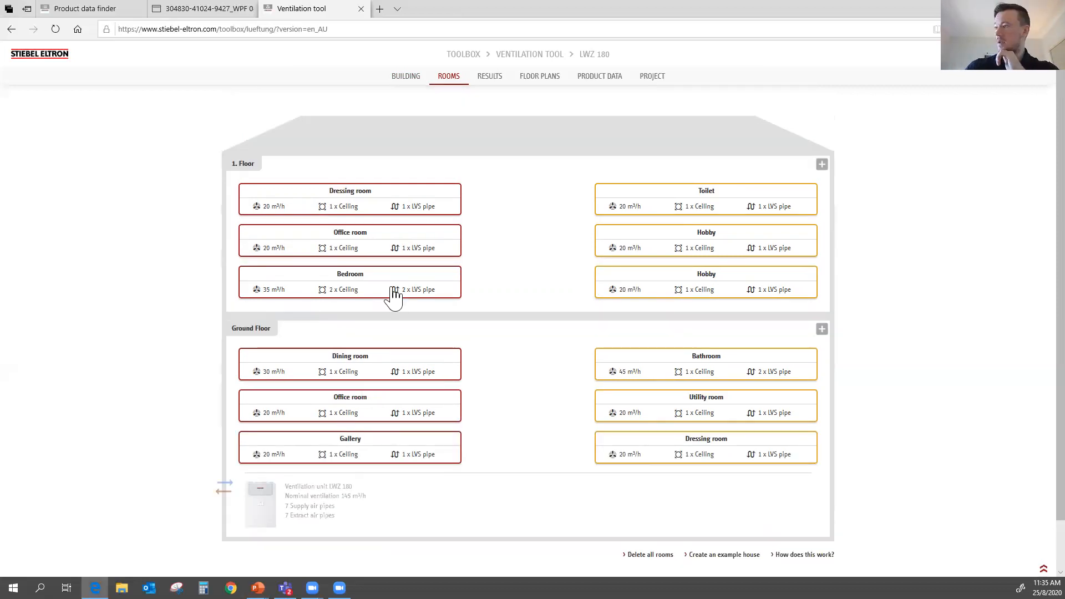
click(344, 247)
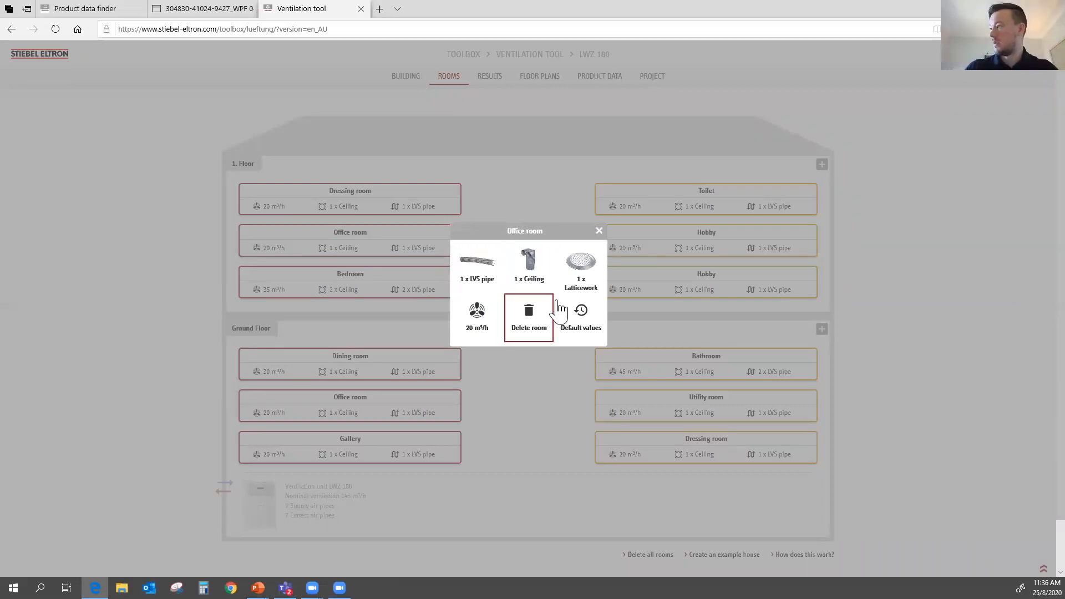
click(600, 231)
scroll(490, 308, down, 1)
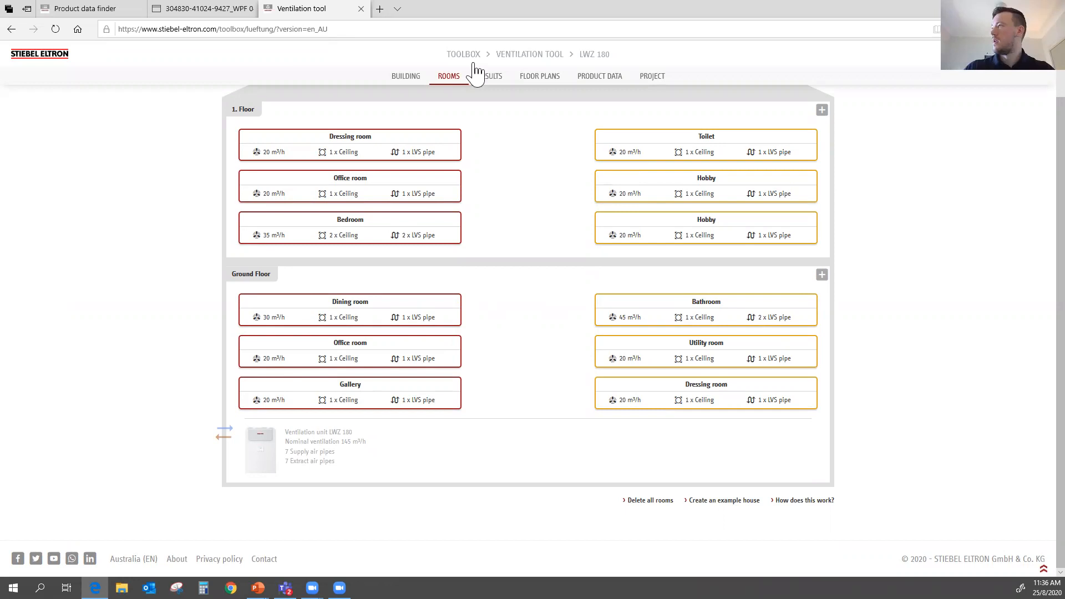
View the calculation results categories and return to the room layout to review it
click(488, 80)
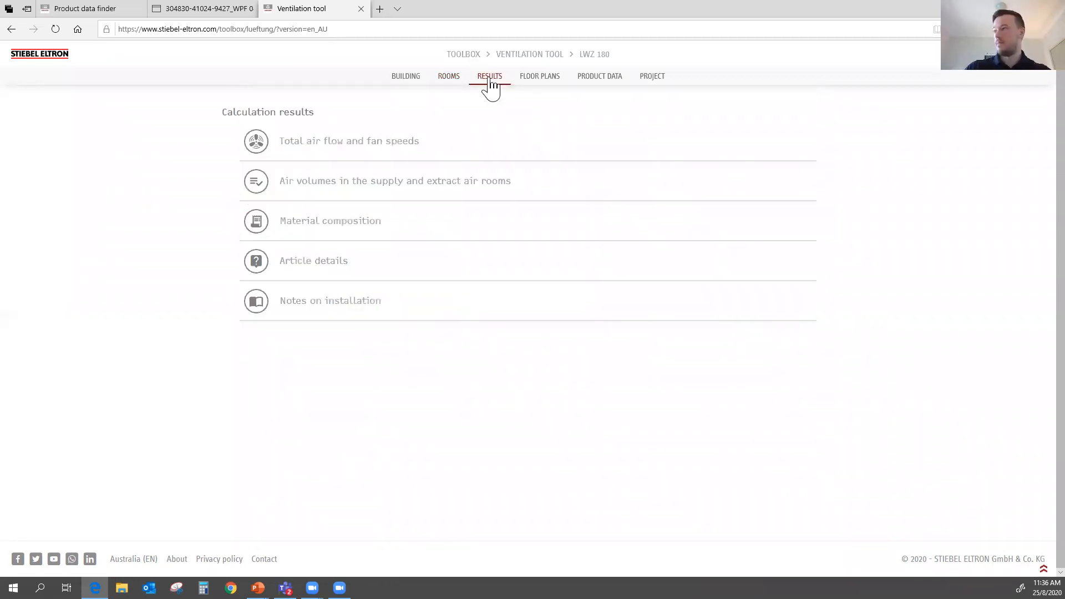
click(450, 86)
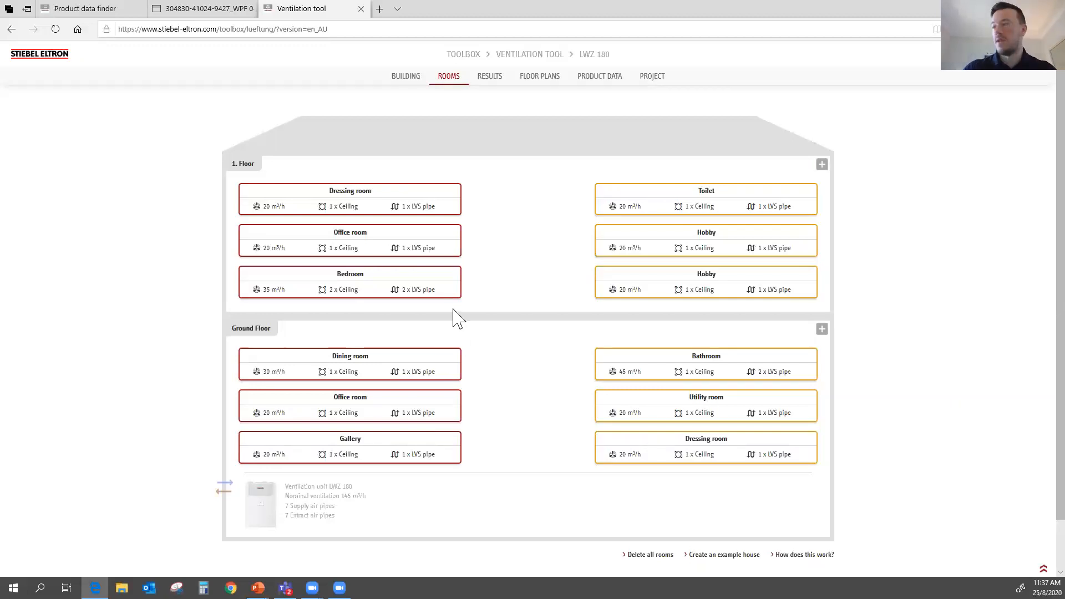
scroll(388, 469, down, 1)
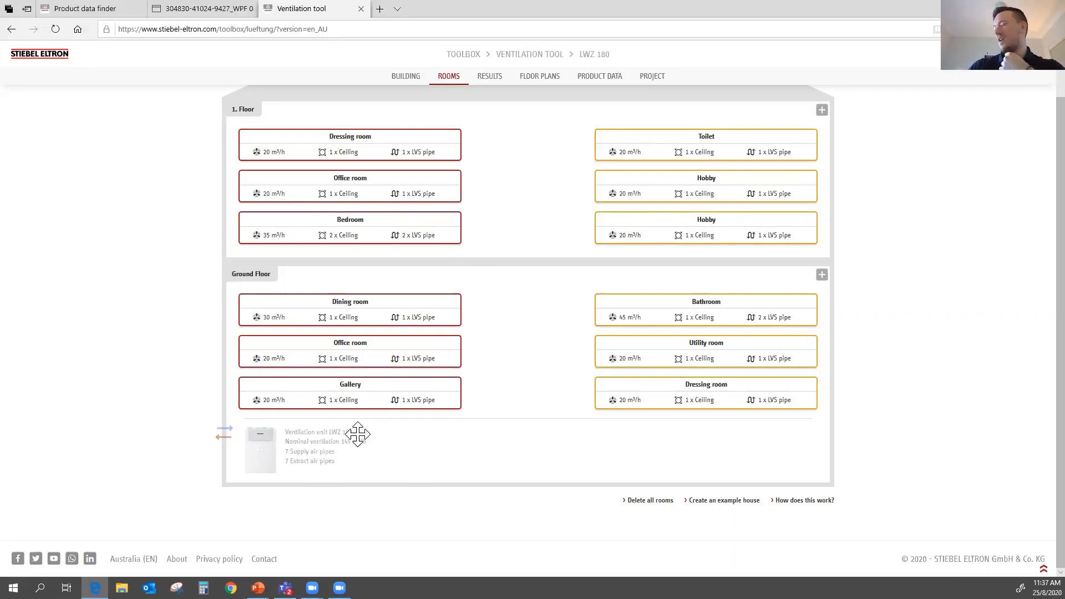
scroll(367, 442, up, 1)
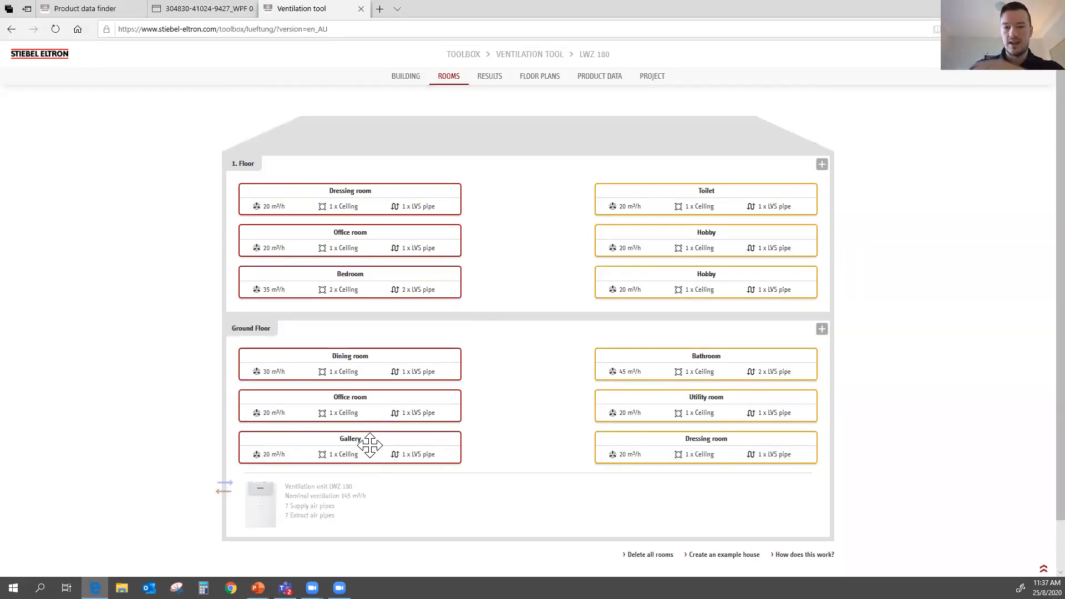
Open the calculation results and examine the total air flow and fan speeds and the air volumes in the supply and extract air rooms
click(497, 80)
click(374, 147)
scroll(544, 250, down, 2)
click(460, 333)
scroll(551, 387, down, 3)
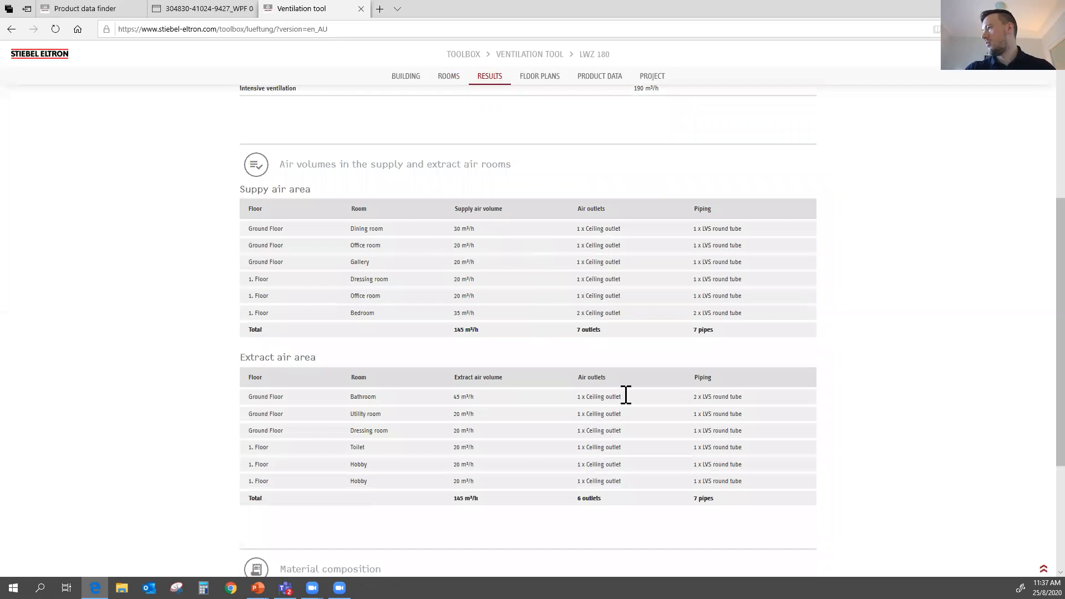
scroll(389, 382, down, 3)
Expand the material composition in the results, review the list of ventilation system components, and collapse it
click(357, 410)
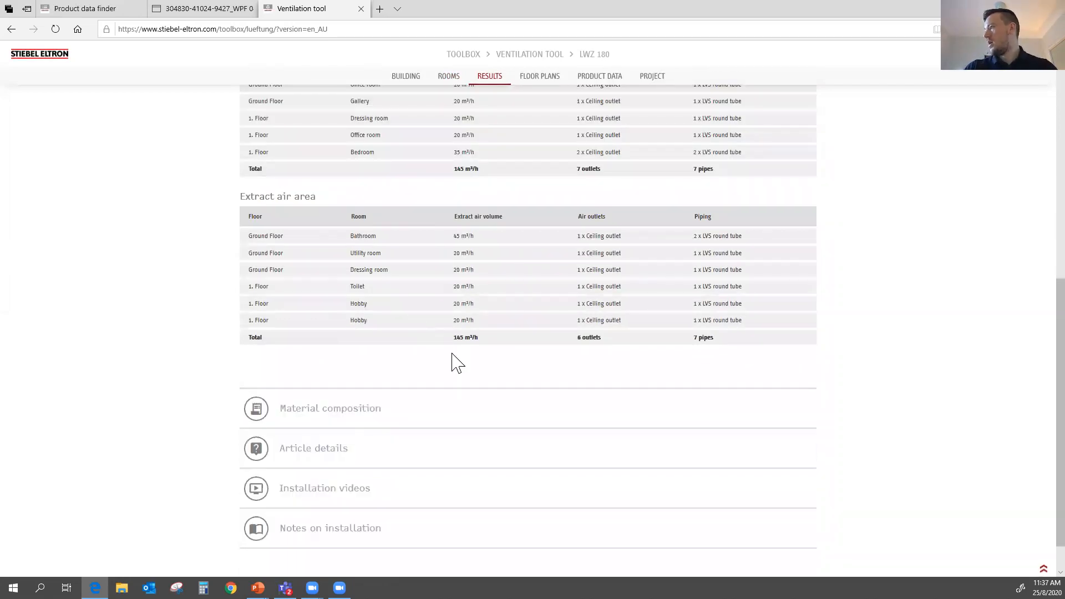
scroll(452, 344, down, 3)
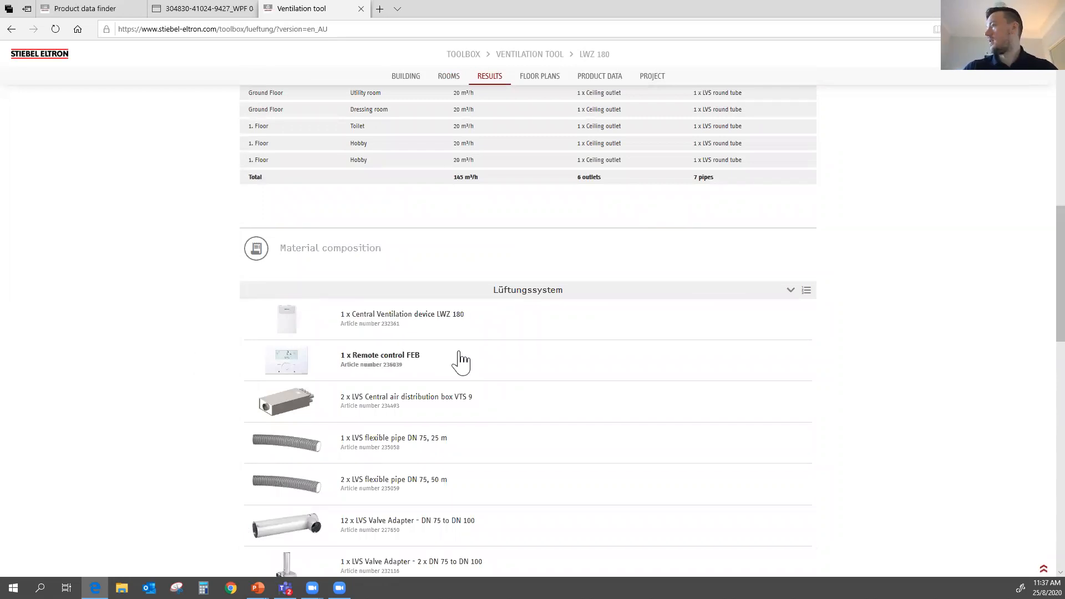
scroll(450, 344, down, 2)
scroll(555, 260, down, 2)
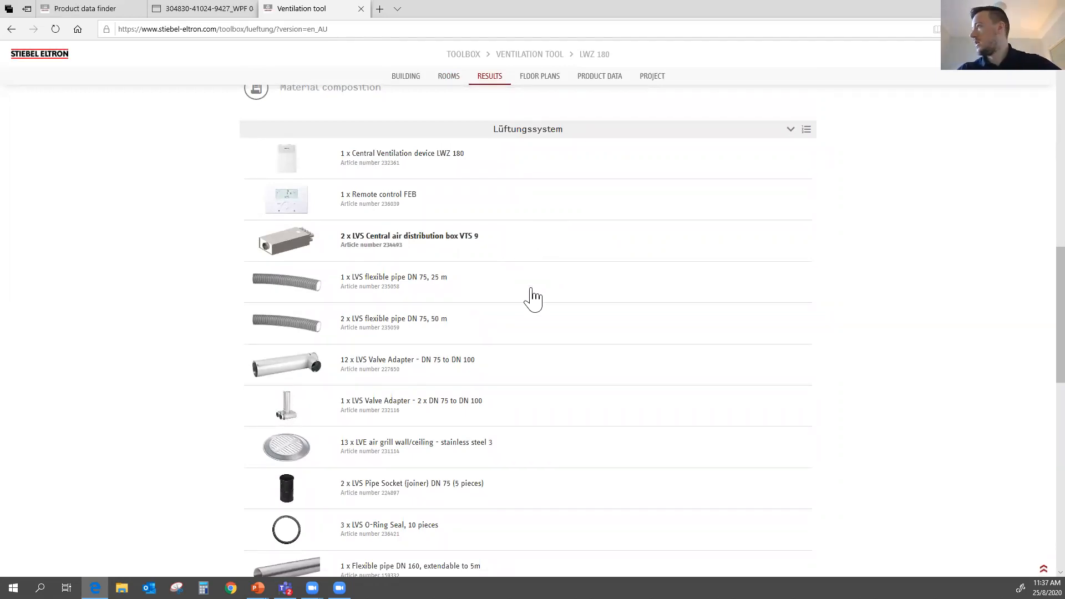
scroll(527, 302, down, 15)
scroll(526, 305, up, 15)
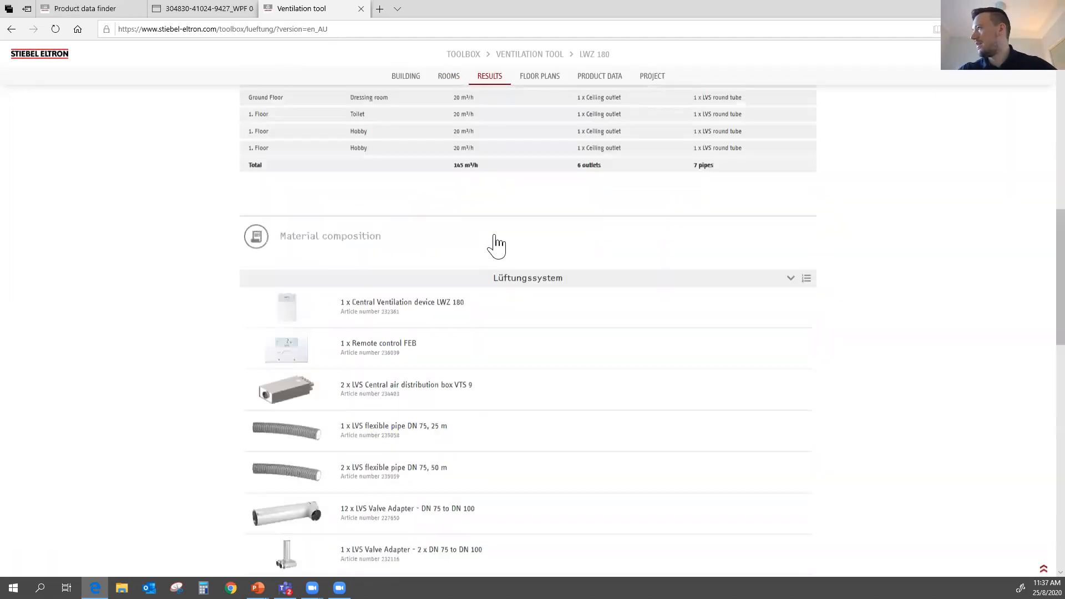
click(520, 247)
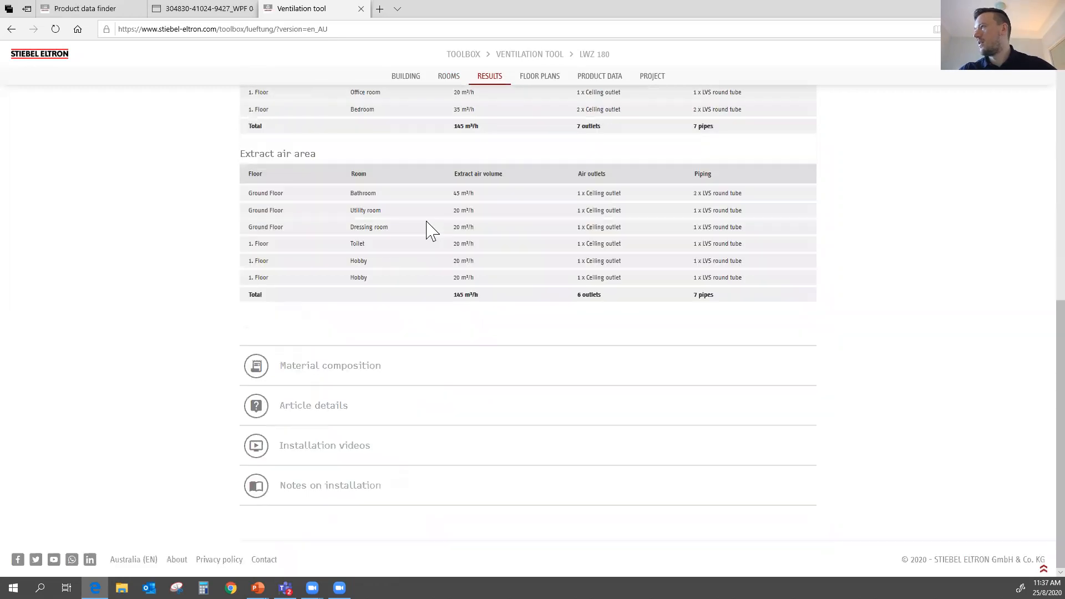
Expand the article details, look through the product entries, collapse them and return to the start of the results
click(357, 420)
scroll(450, 311, down, 20)
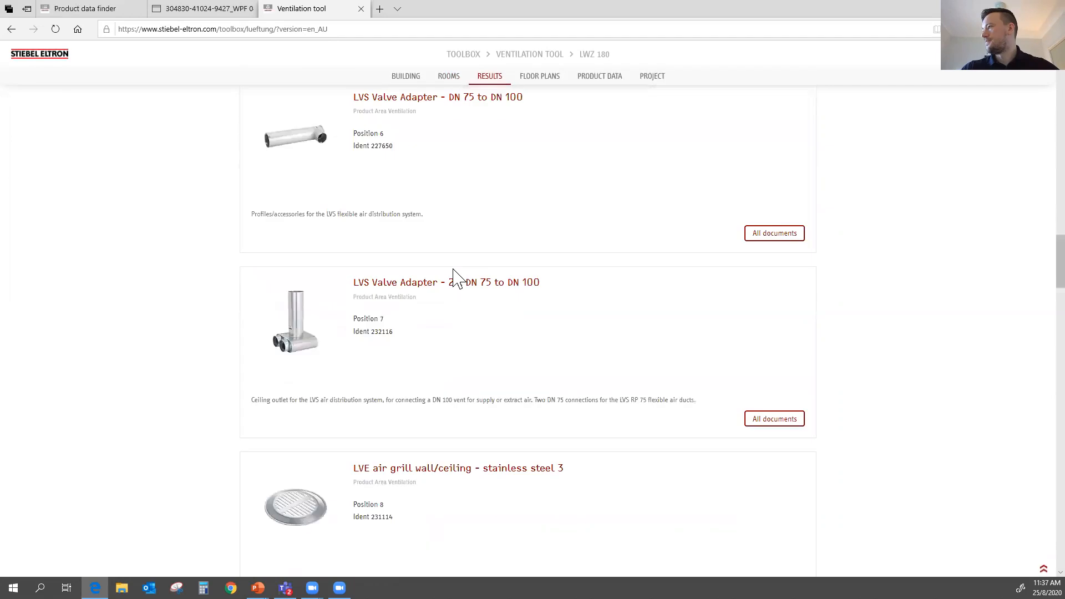
scroll(465, 321, down, 5)
scroll(461, 314, up, 20)
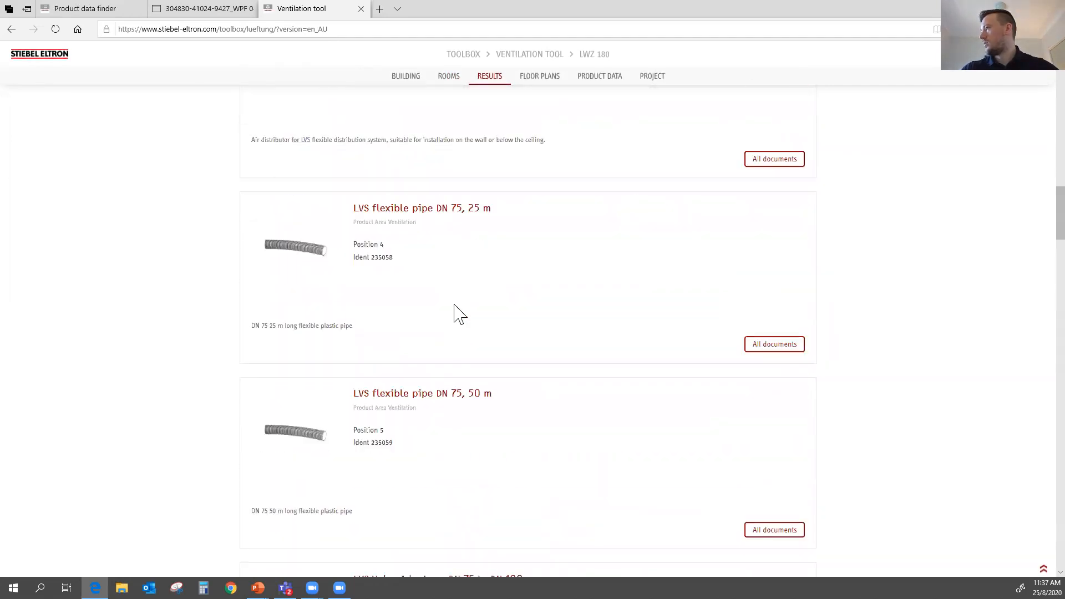
scroll(467, 333, up, 2)
click(479, 348)
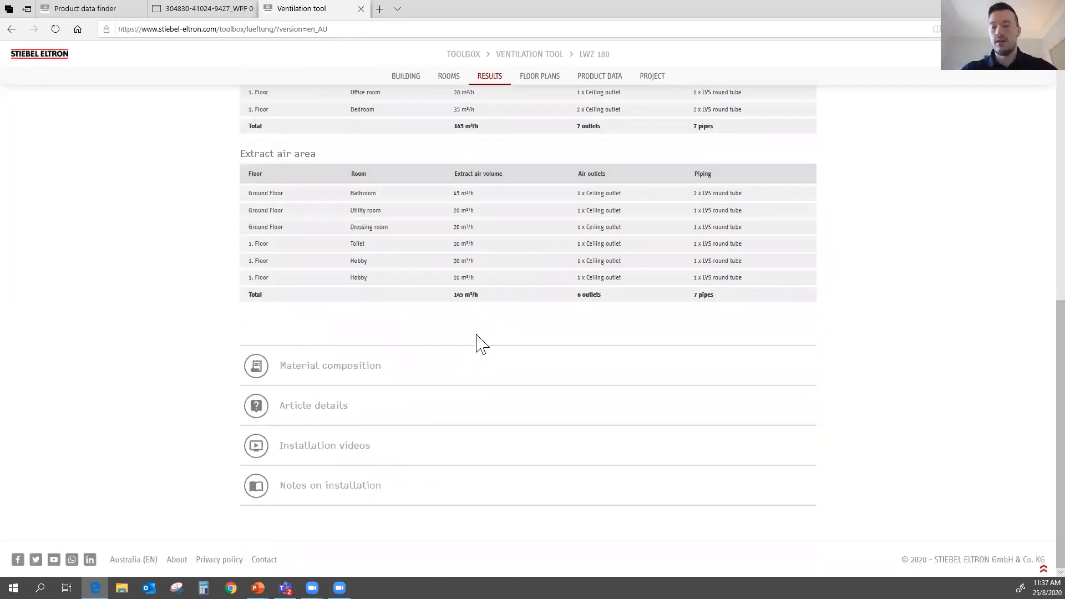
scroll(483, 444, up, 9)
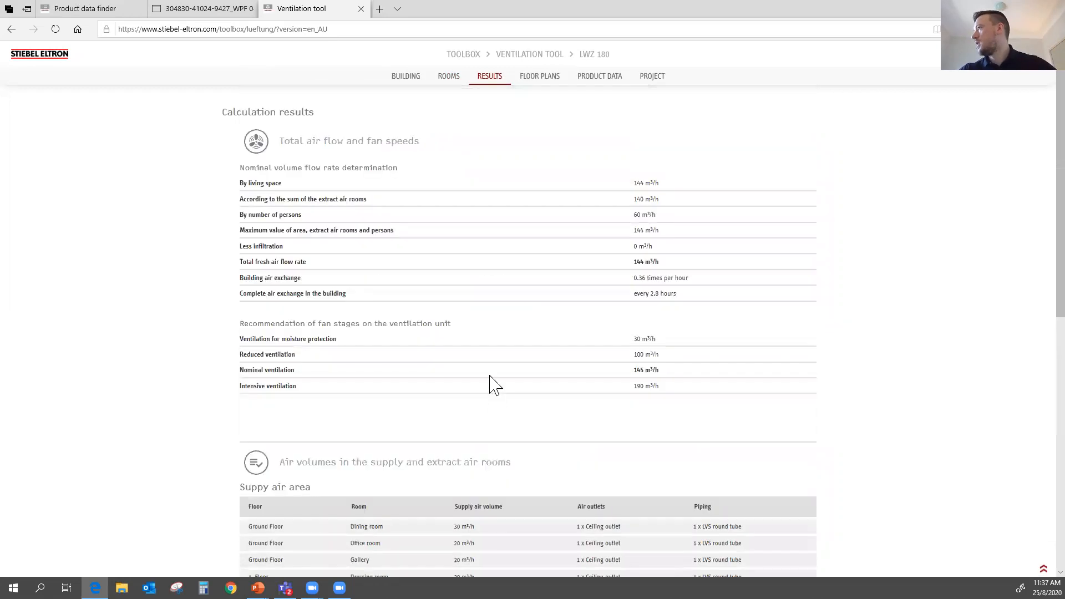
Load Floorplan generic.png from the Training week folder on the Desktop as the Ground Floor plan
click(524, 78)
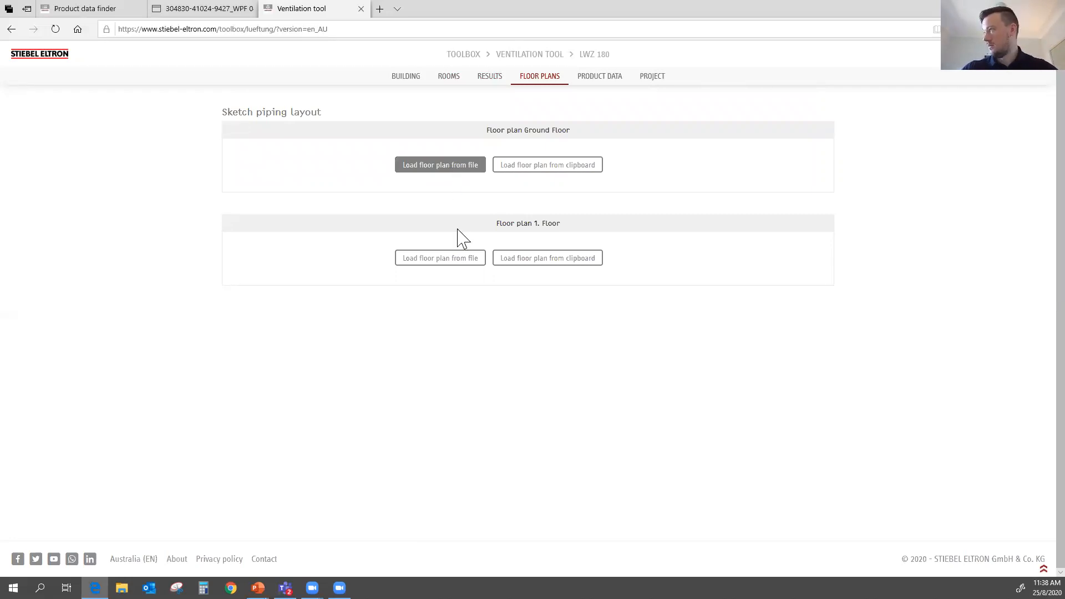
click(454, 168)
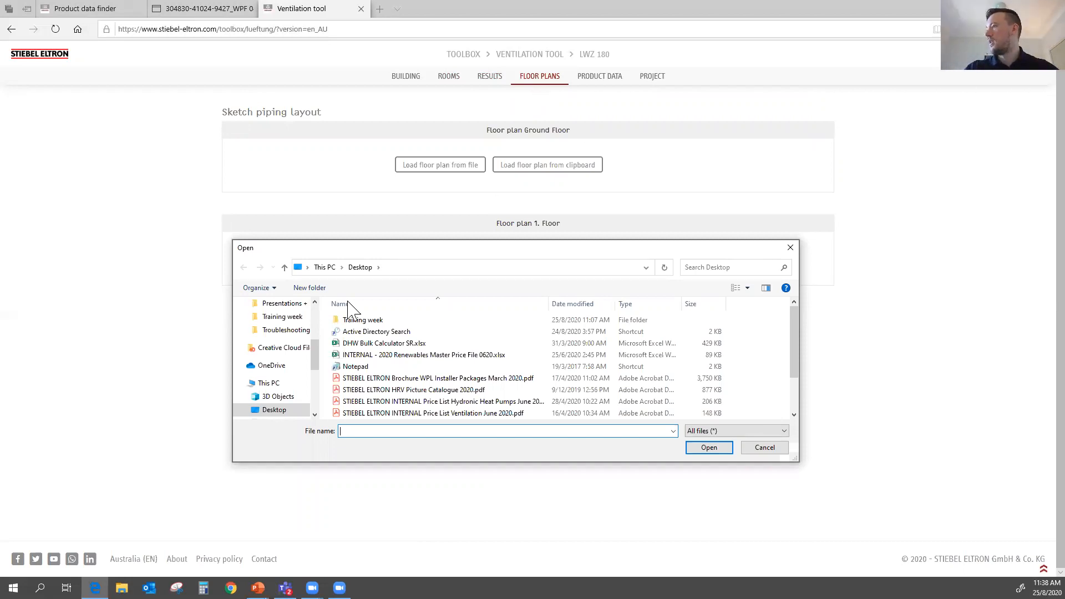
double_click(366, 320)
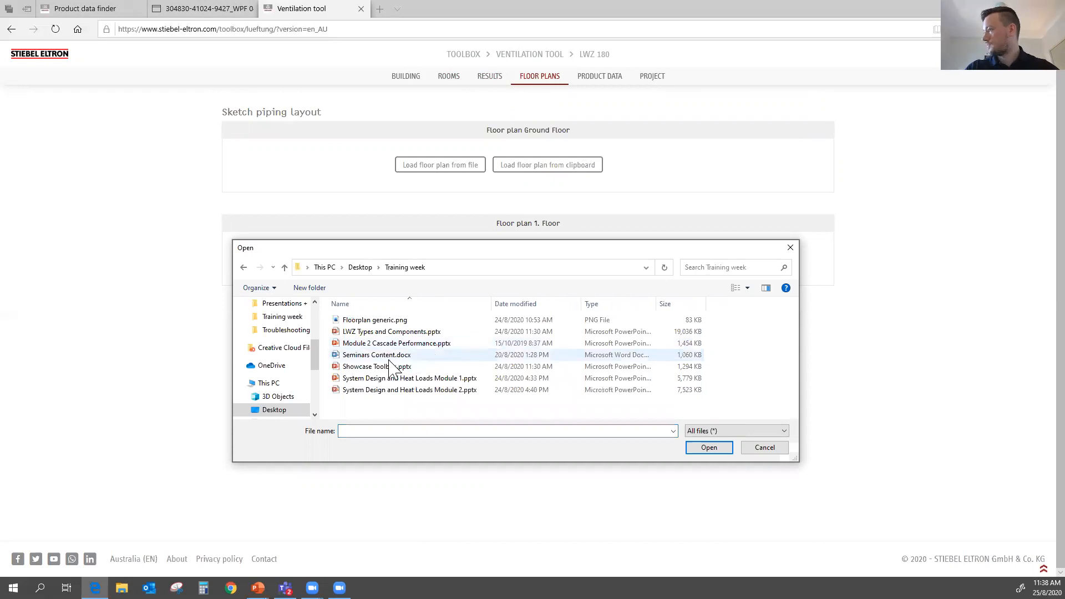
double_click(400, 321)
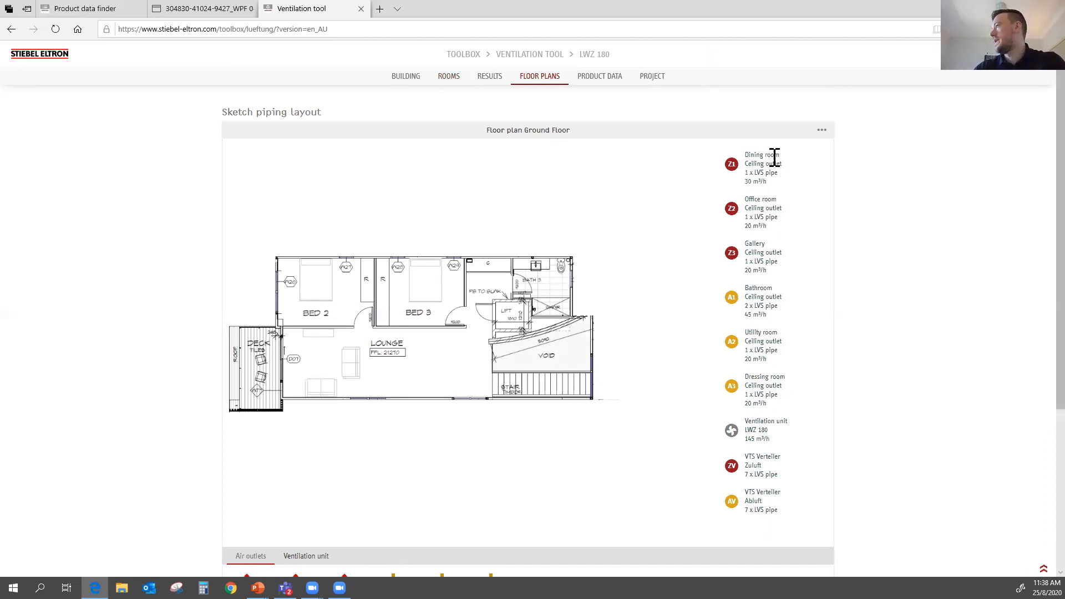
Place supply air outlet Z1 in Bed 2, Z2 in Bed 3 and Z3 in the lounge corner beside the deck
scroll(757, 475, down, 2)
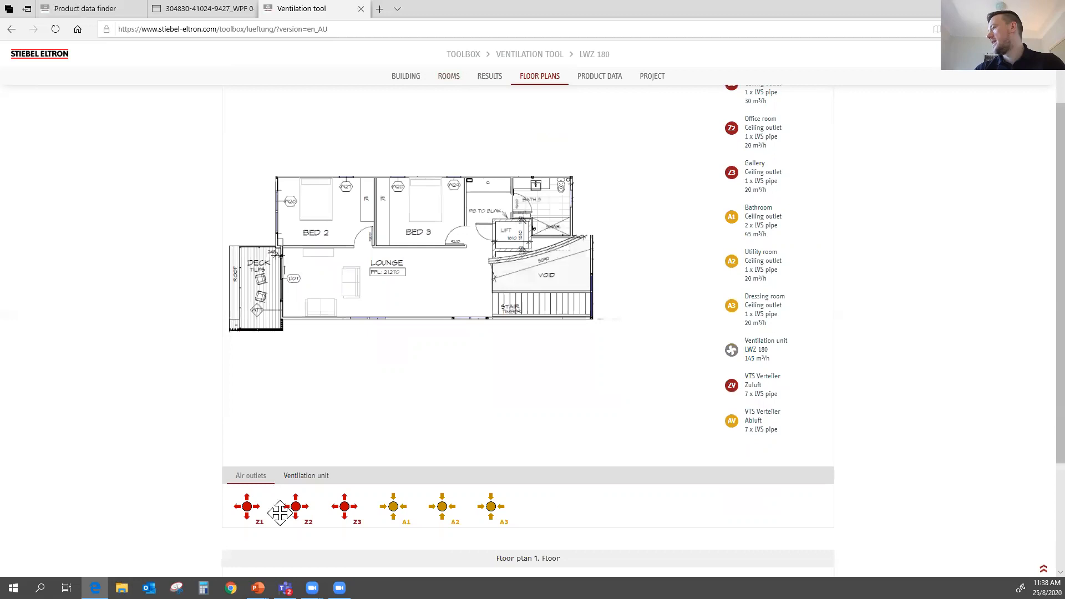
drag(247, 506, 370, 191)
drag(296, 506, 449, 192)
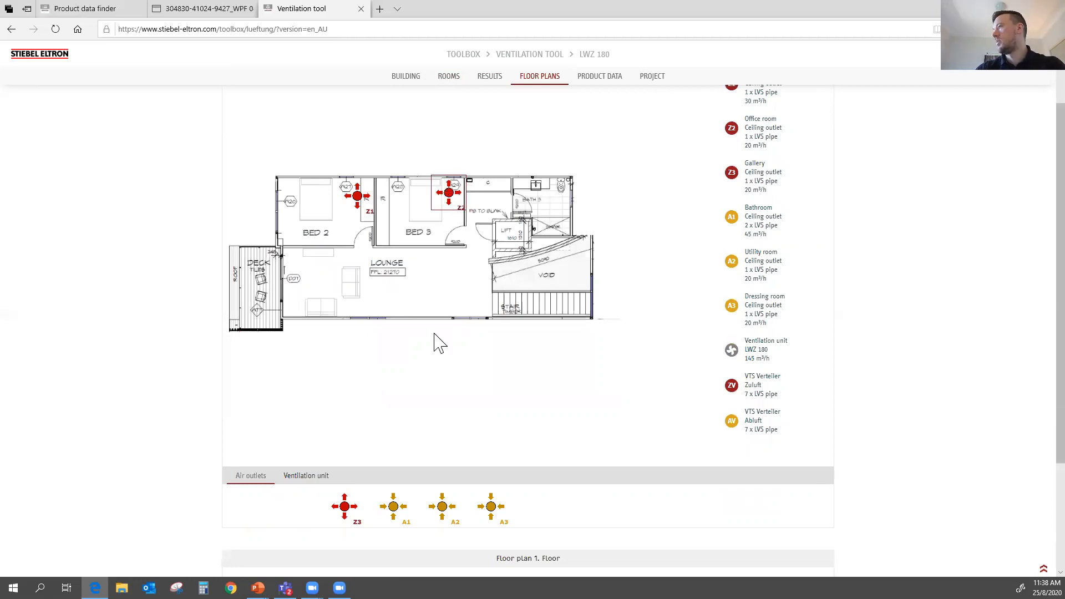
drag(345, 506, 372, 268)
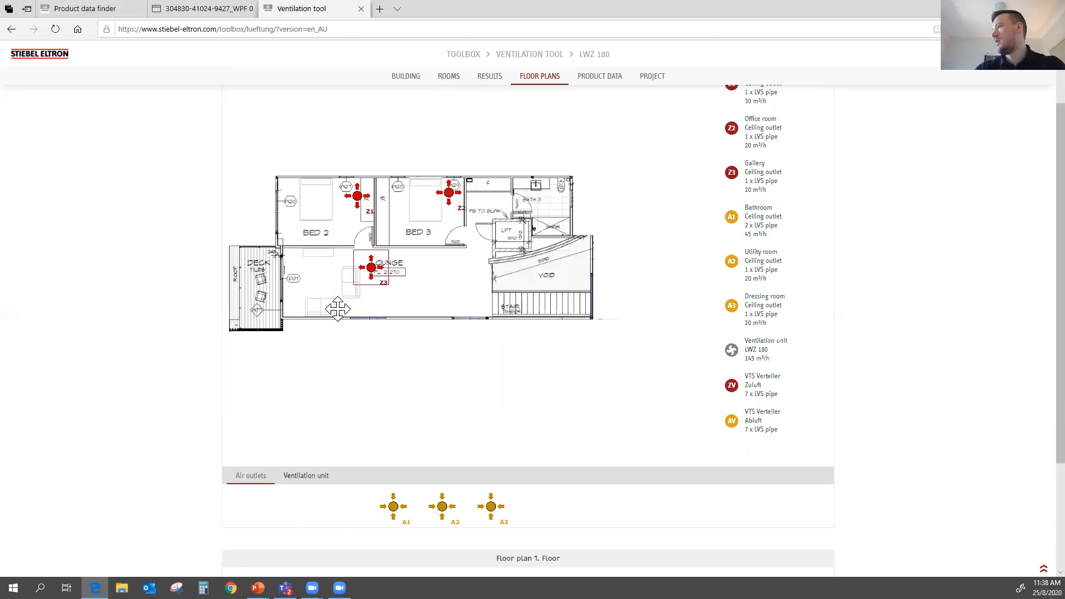
drag(338, 309, 302, 303)
Place extract air outlets A1 and A2 in the bathroom and A3 in the small room between Bed 3 and the bathroom
drag(402, 507, 563, 197)
drag(443, 506, 566, 220)
drag(499, 506, 497, 274)
drag(517, 239, 457, 189)
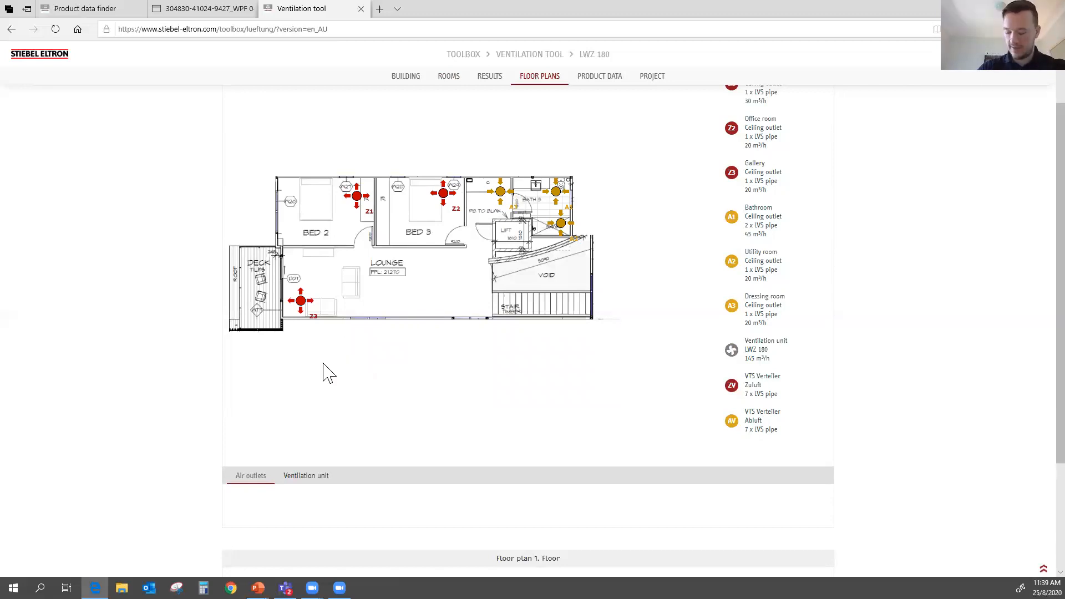
Place the ventilation unit on the Ground Floor plan in the outer corner of Bed 2, over the bed
click(307, 477)
drag(272, 508, 336, 262)
click(322, 223)
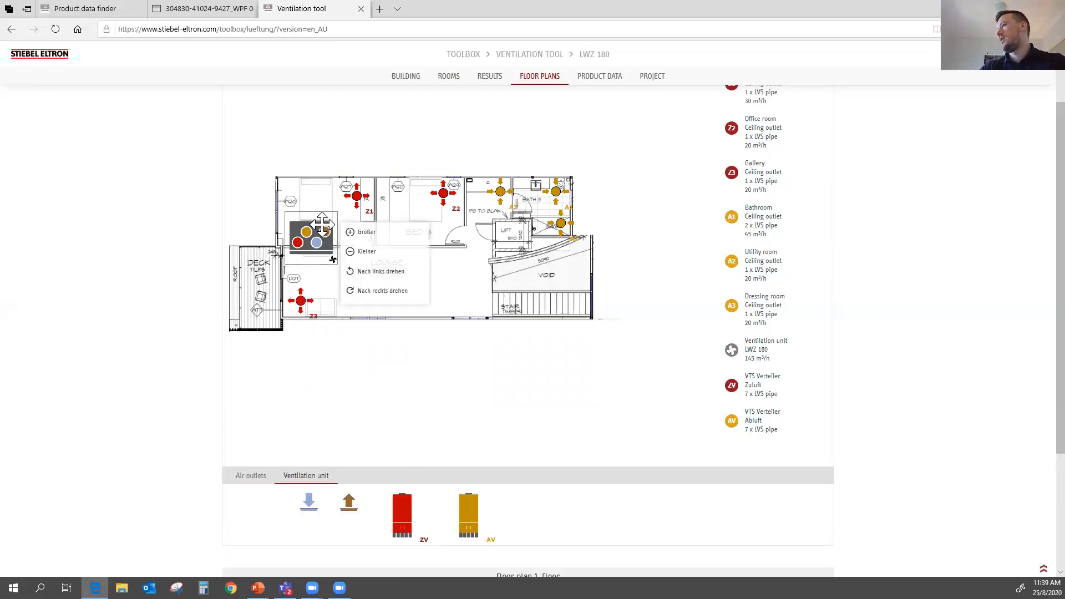
drag(322, 223, 315, 183)
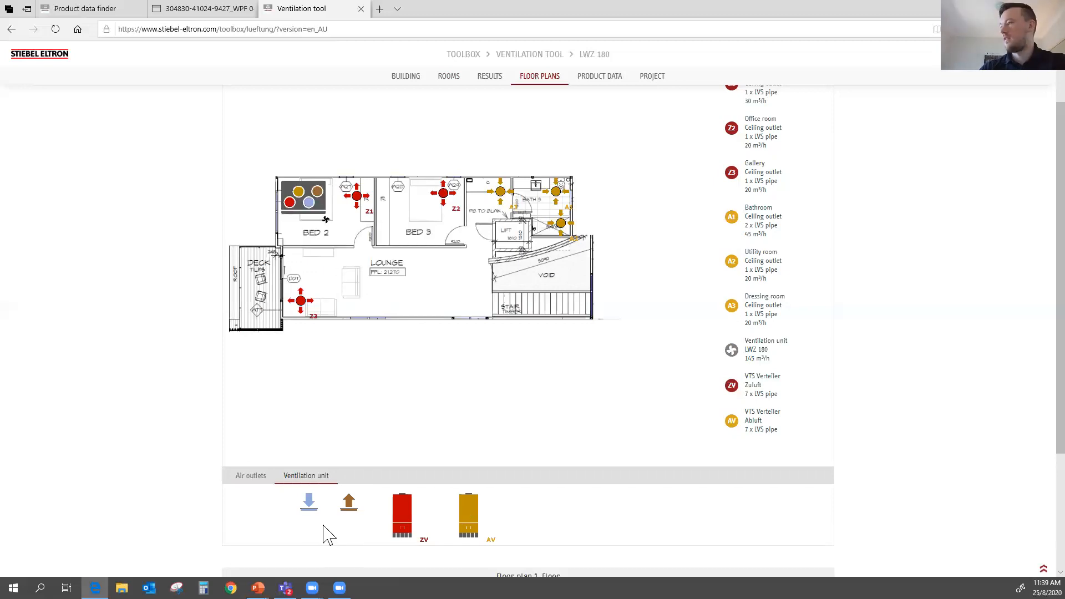
Try to place the supply air distributor ZV on the Ground Floor plan
drag(393, 508, 390, 540)
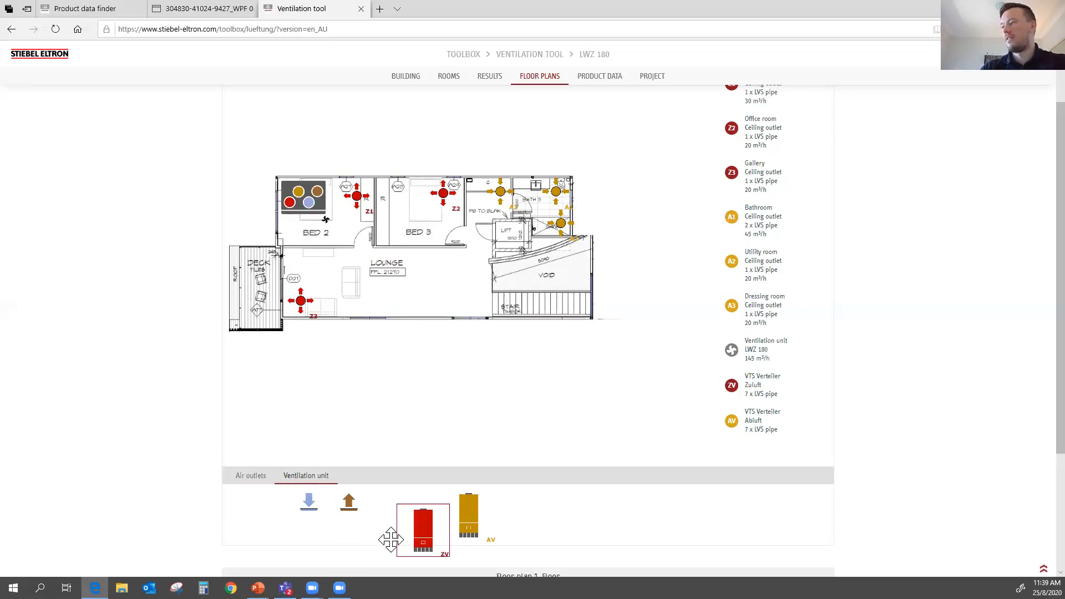
scroll(408, 475, down, 3)
scroll(397, 440, up, 1)
scroll(409, 459, down, 1)
scroll(455, 153, up, 5)
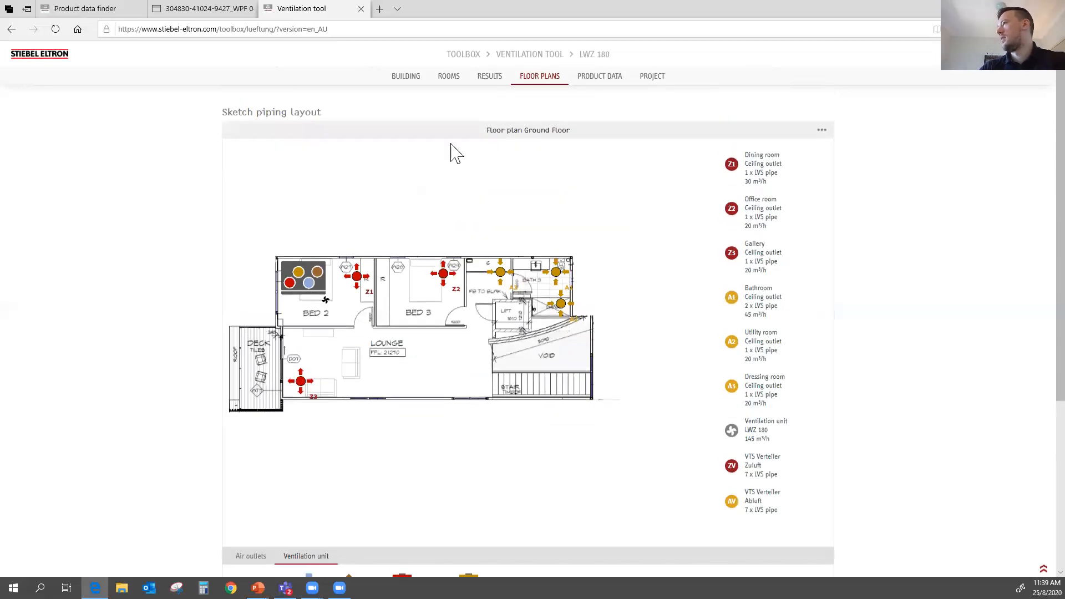
Leave the floor plans and view the room layout of both floors again
click(580, 80)
click(542, 88)
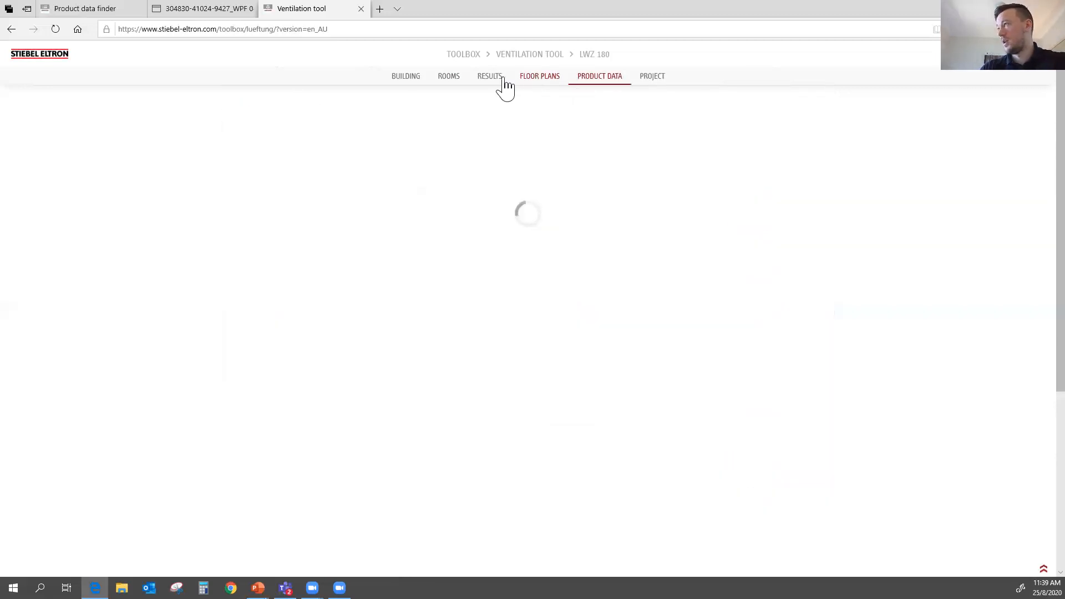
click(494, 88)
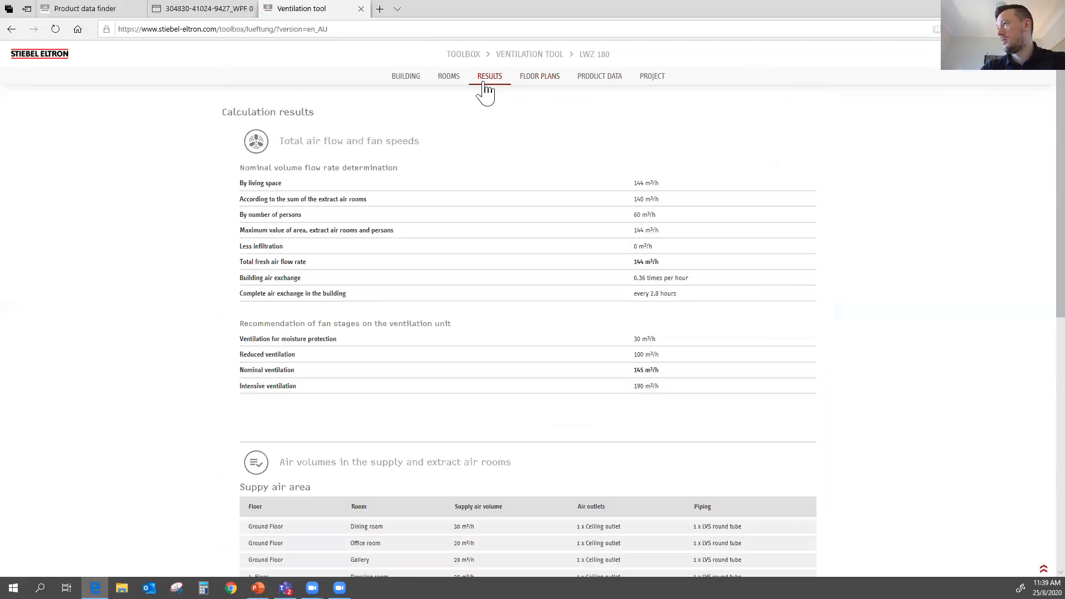
click(419, 81)
click(451, 81)
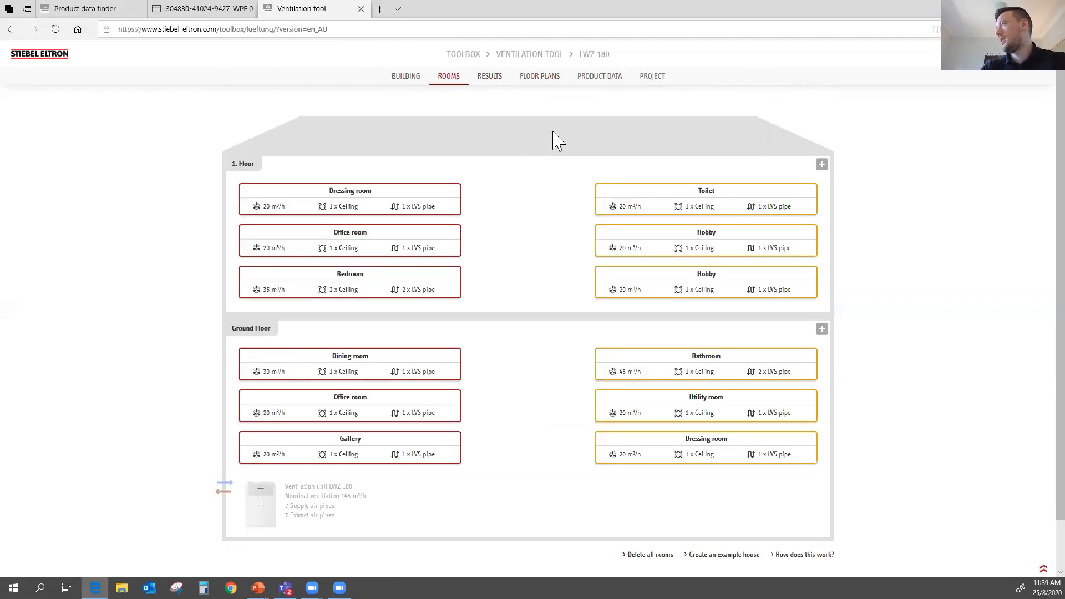
Reopen the calculation results, expand the material composition to look through it, and return to the total air flow data
click(491, 78)
scroll(523, 345, down, 10)
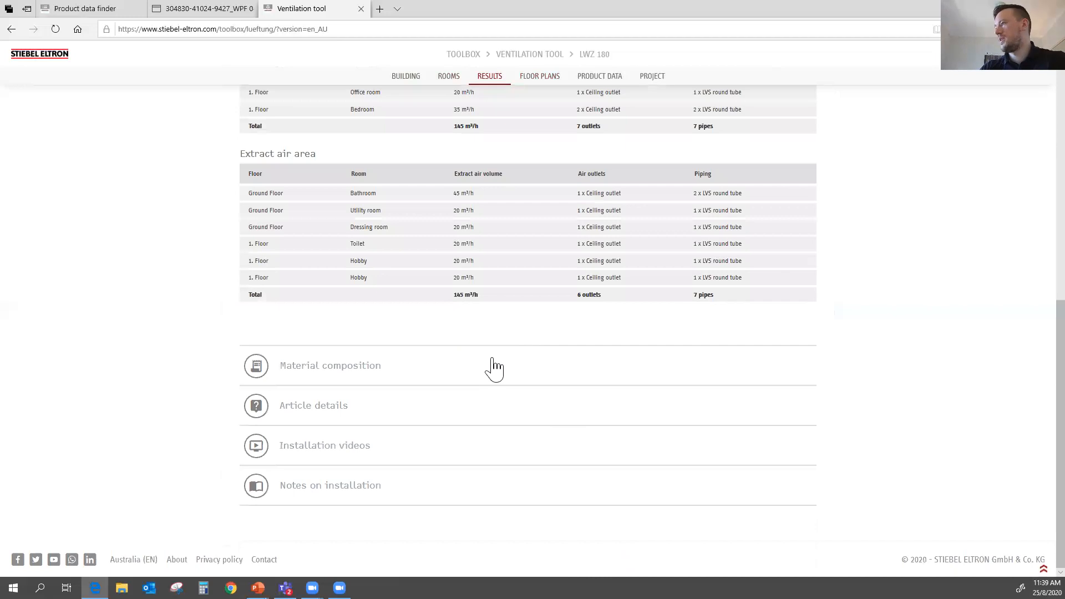
click(492, 368)
scroll(554, 516, down, 5)
scroll(538, 466, up, 15)
scroll(572, 288, up, 3)
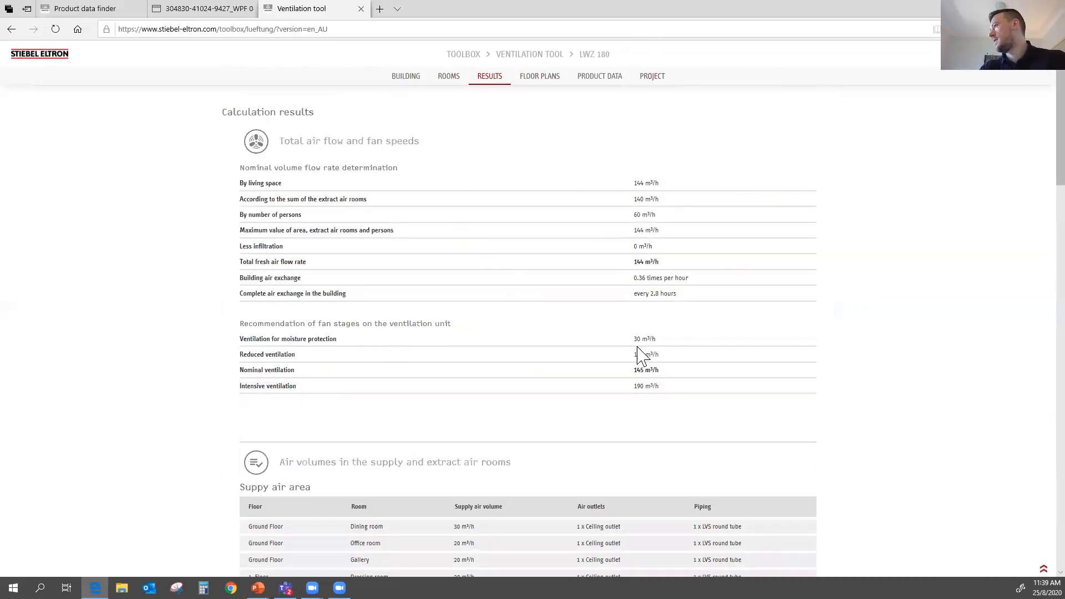
Highlight the building air exchange value in the nominal volume flow rate determination
mouse_move(633, 279)
mouse_down()
mouse_move(693, 278)
mouse_move(646, 279)
mouse_up()
click(693, 277)
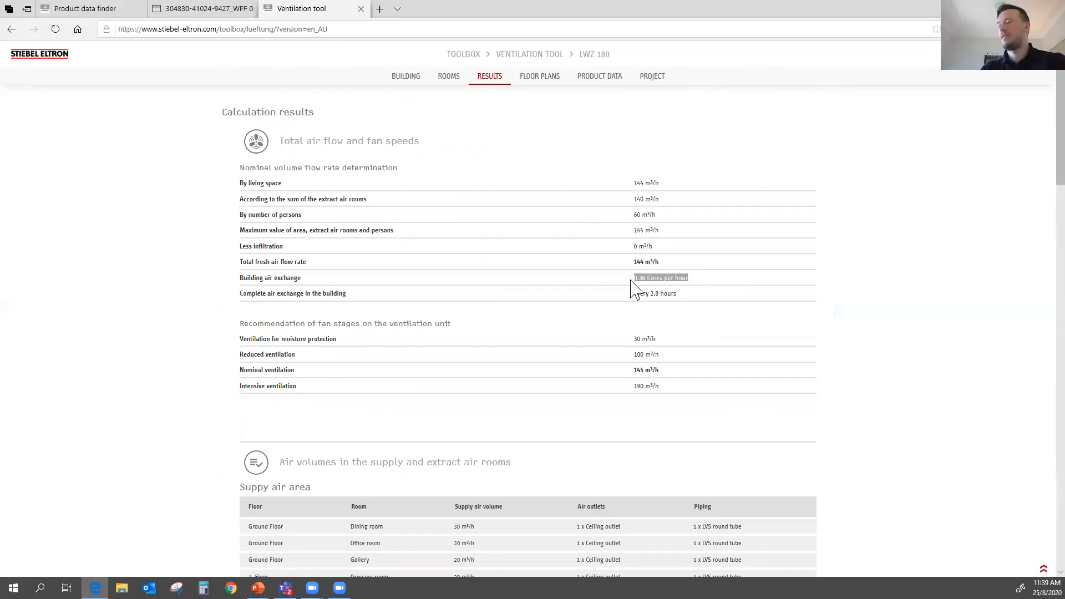
click(633, 289)
drag(633, 279, 689, 283)
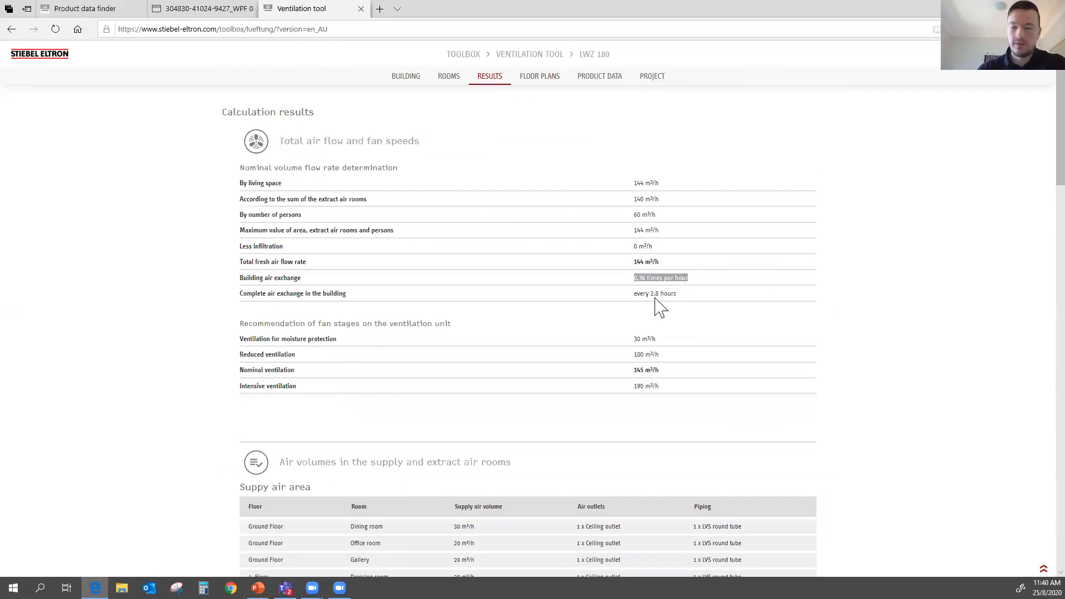
Set the ventilation unit's desired total air volume to 180 m³/h and highlight the building air exchange in the results
click(449, 78)
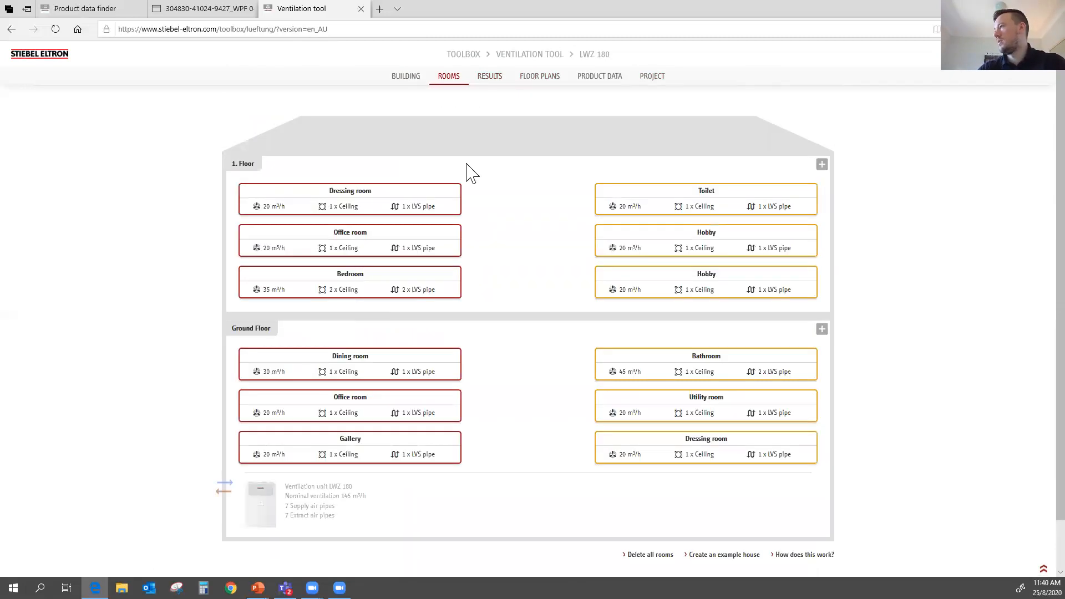
click(350, 497)
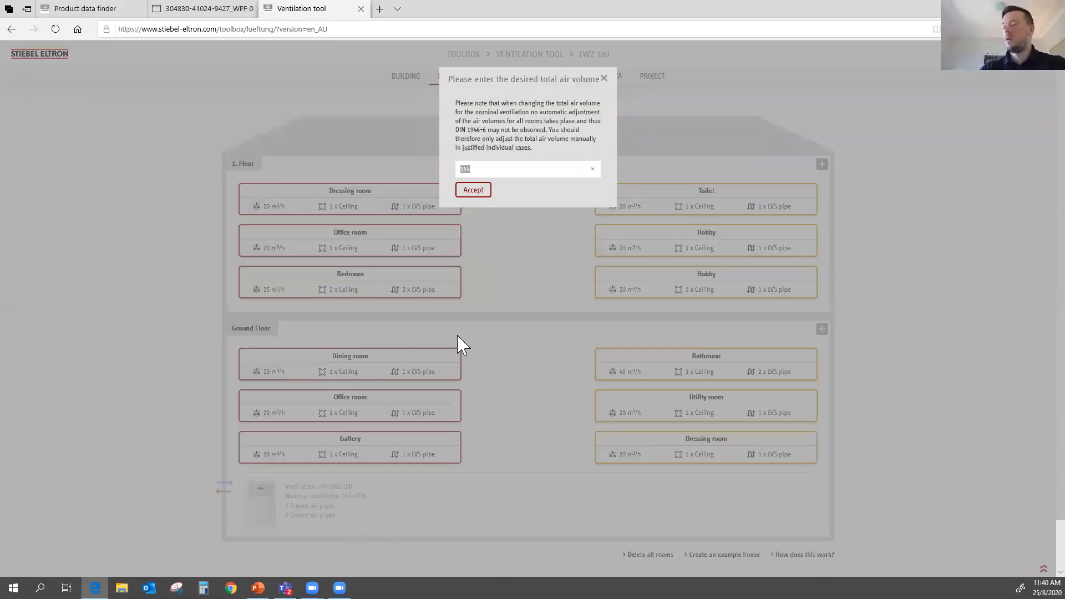
text(180)
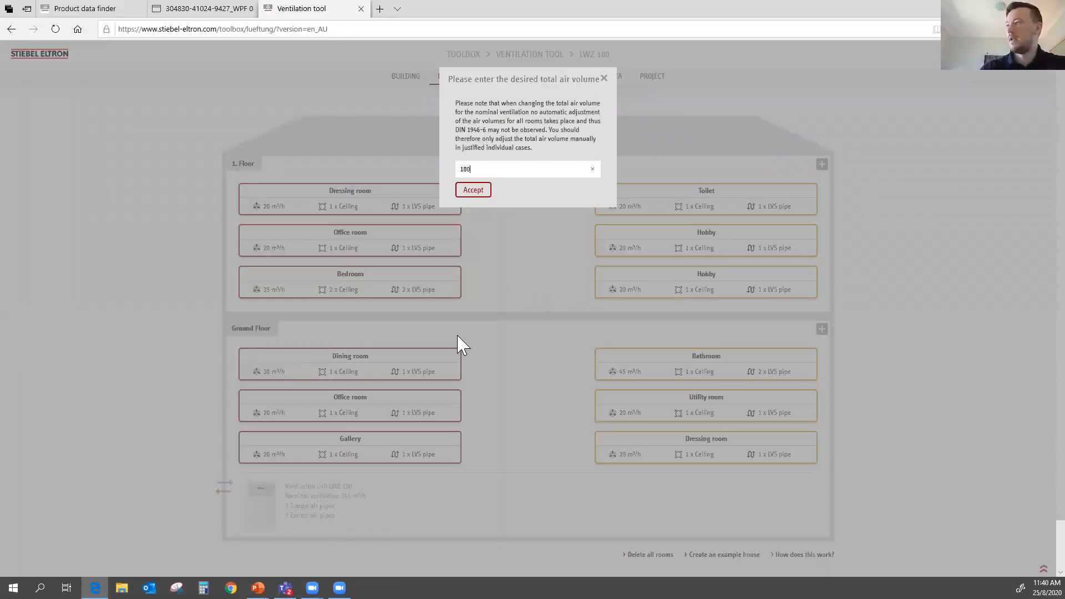
drag(504, 79, 643, 100)
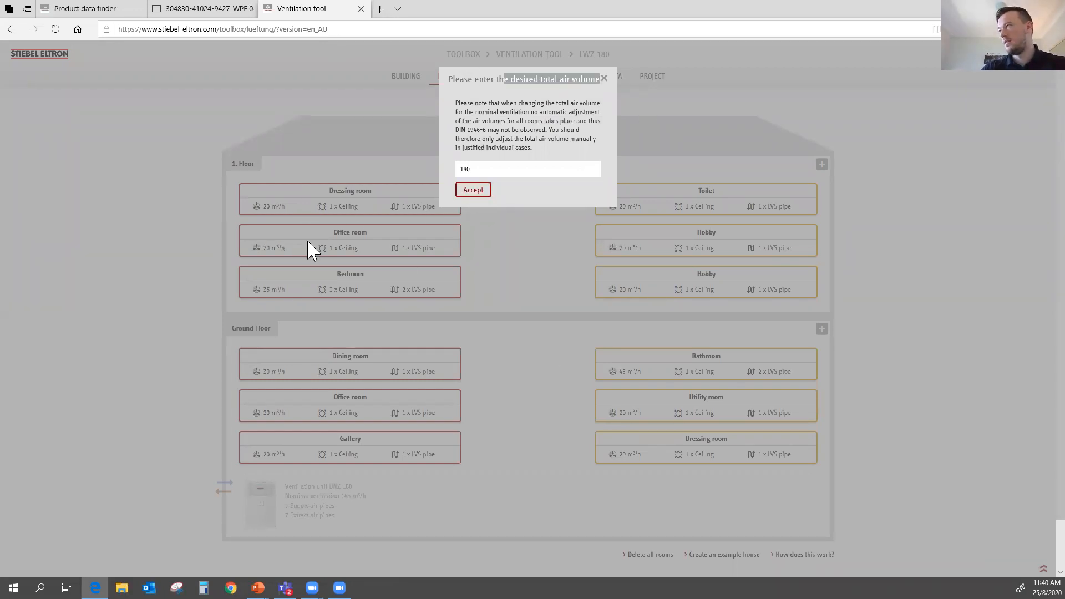
click(472, 190)
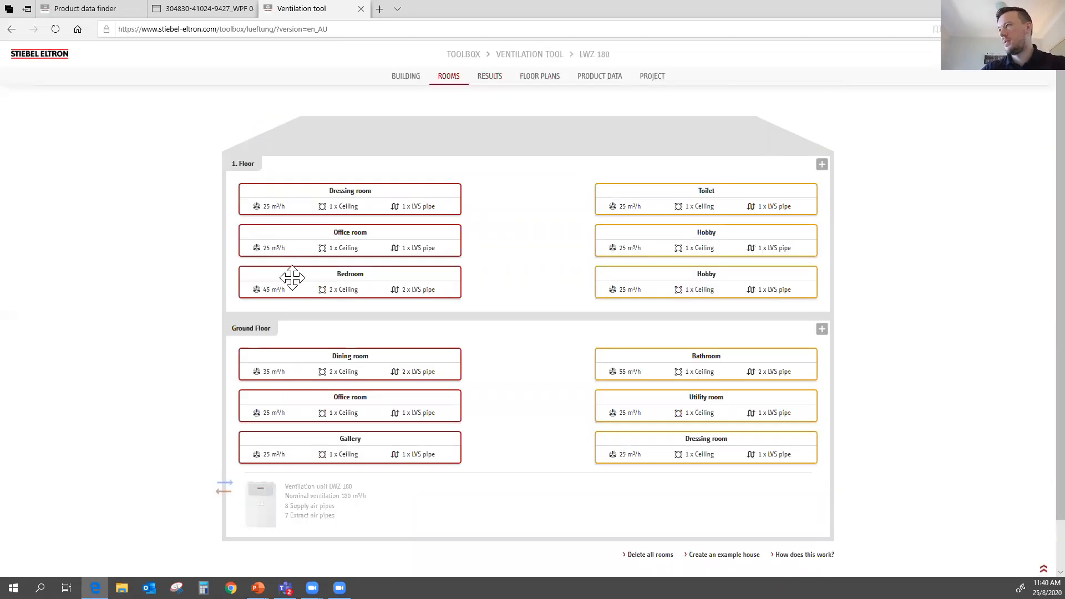
click(495, 78)
drag(625, 295, 692, 290)
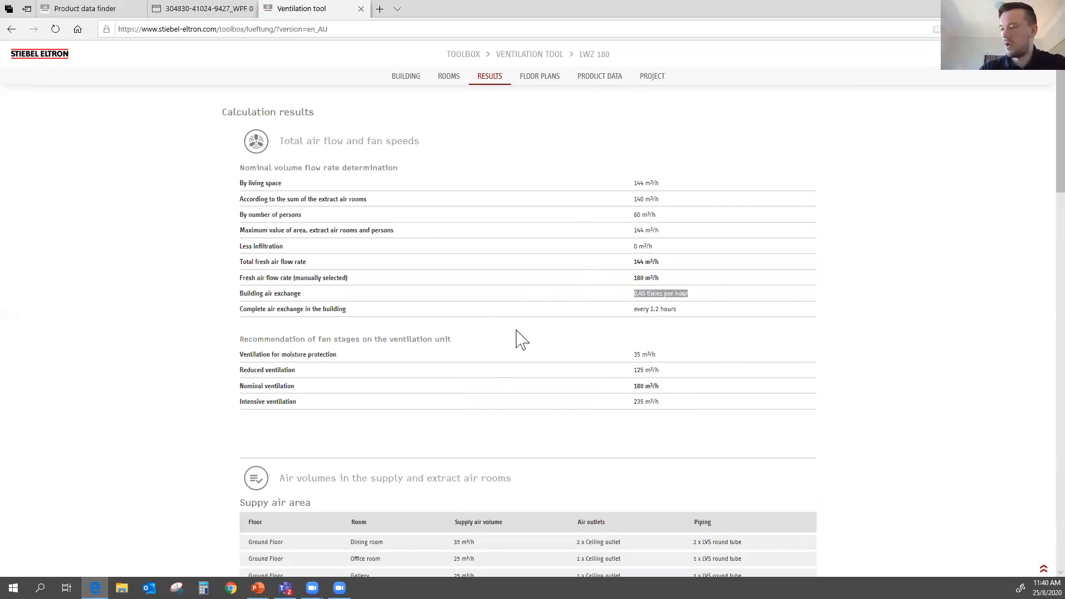
Highlight the complete air exchange value for the building in the nominal volume flow rate determination
click(637, 301)
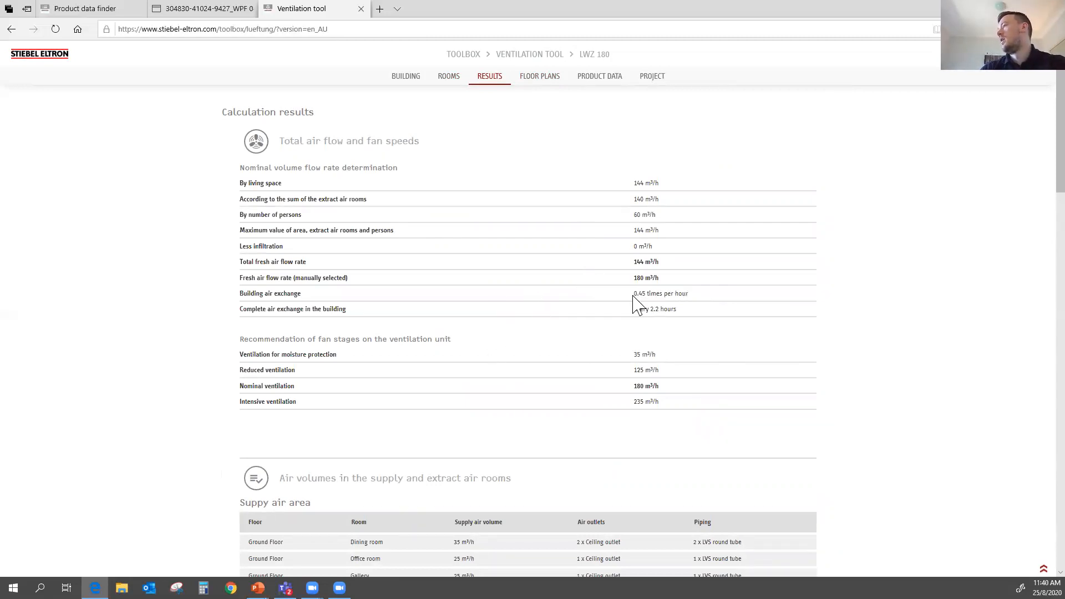
triple_click(719, 312)
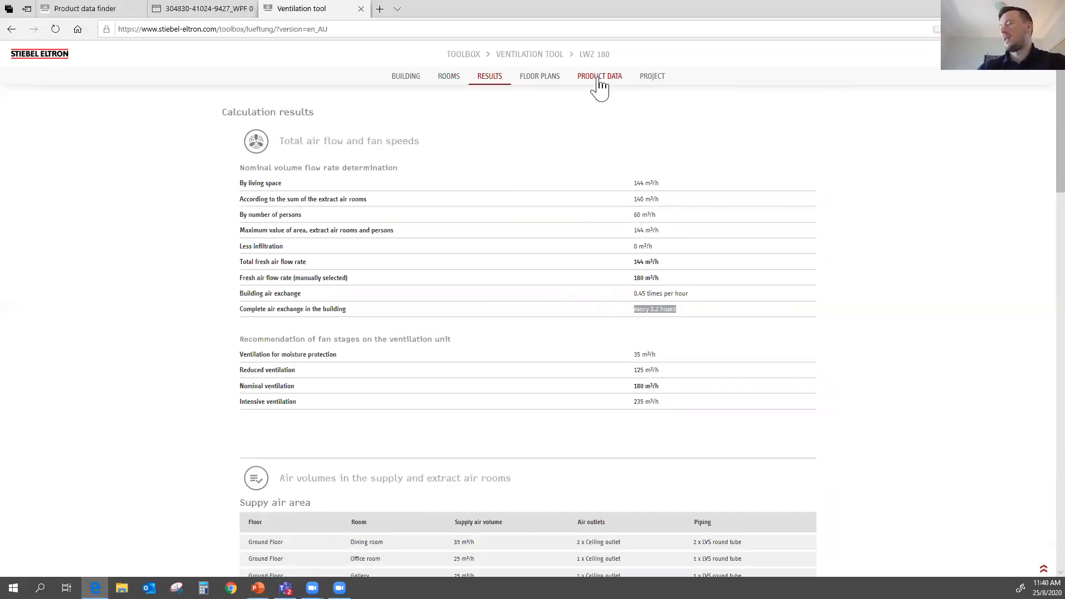
Open the project page and include the floor plans and installation proposal in the print selection
click(655, 81)
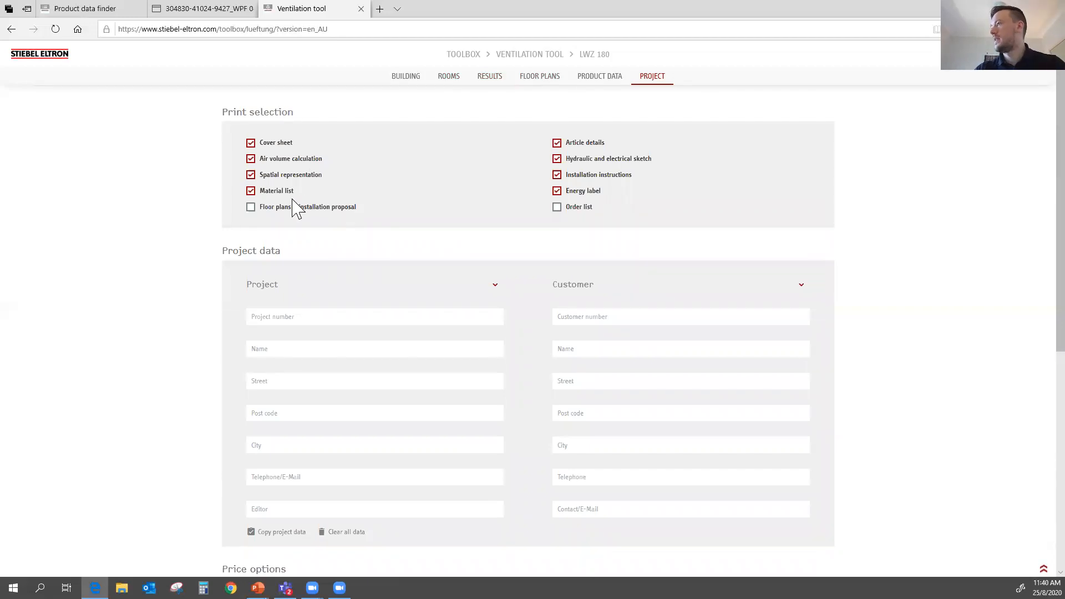
click(305, 210)
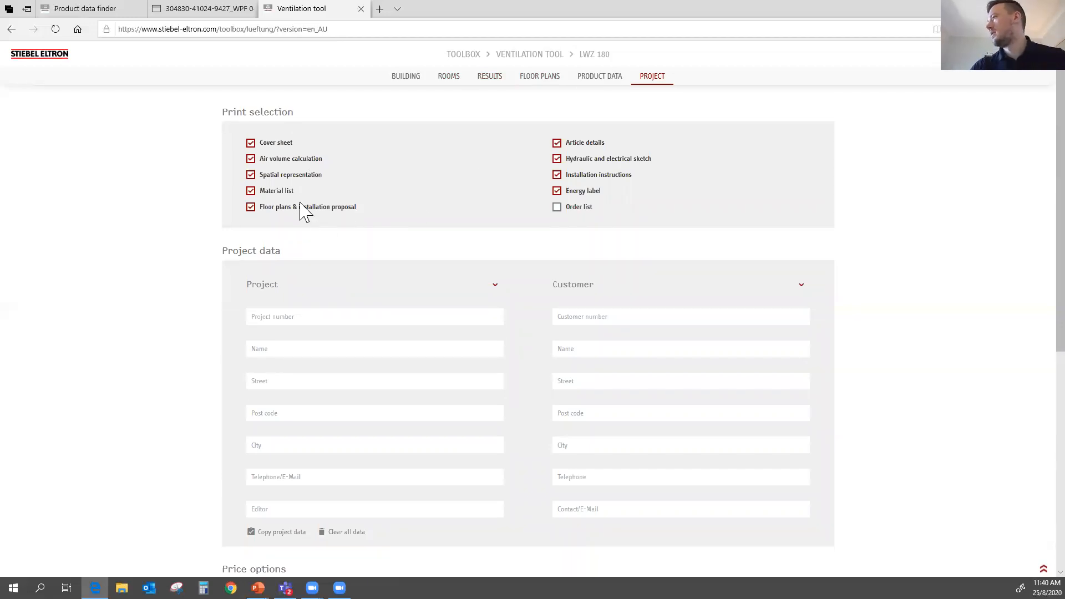
click(549, 80)
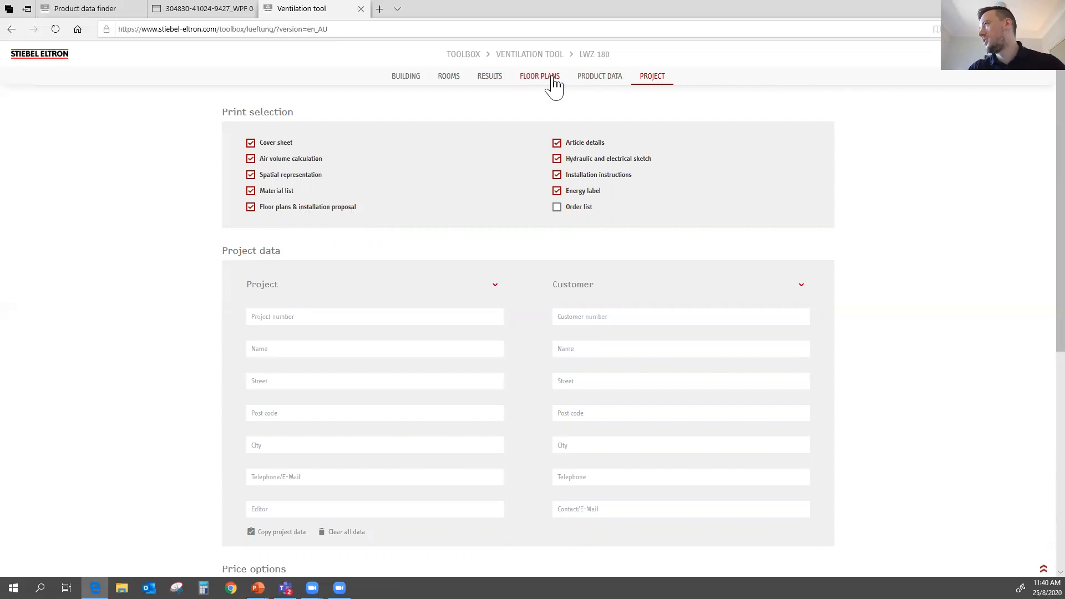
click(645, 77)
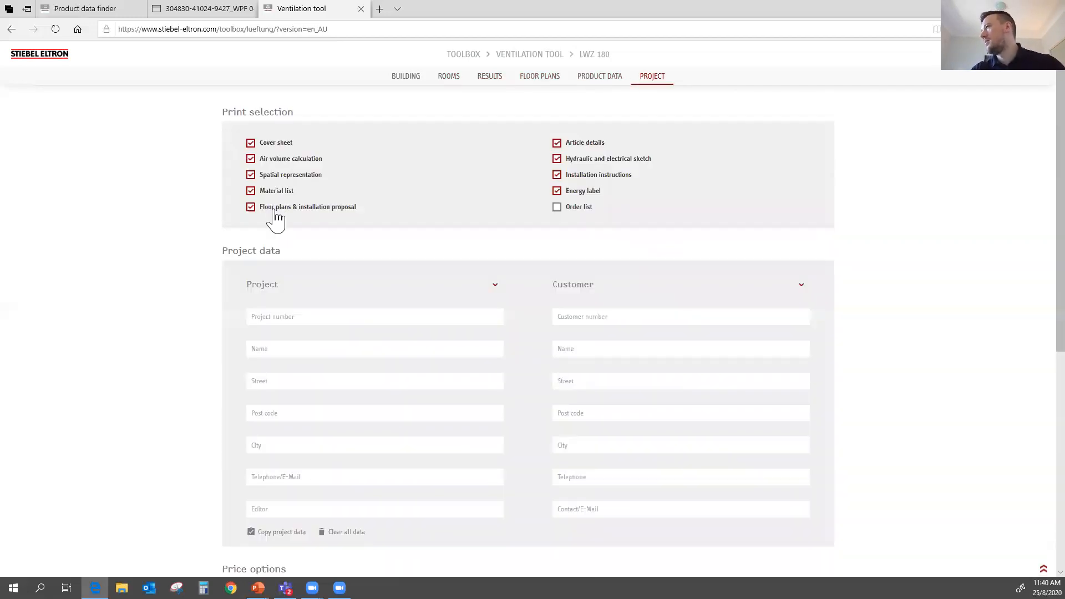
click(557, 207)
scroll(305, 318, down, 1)
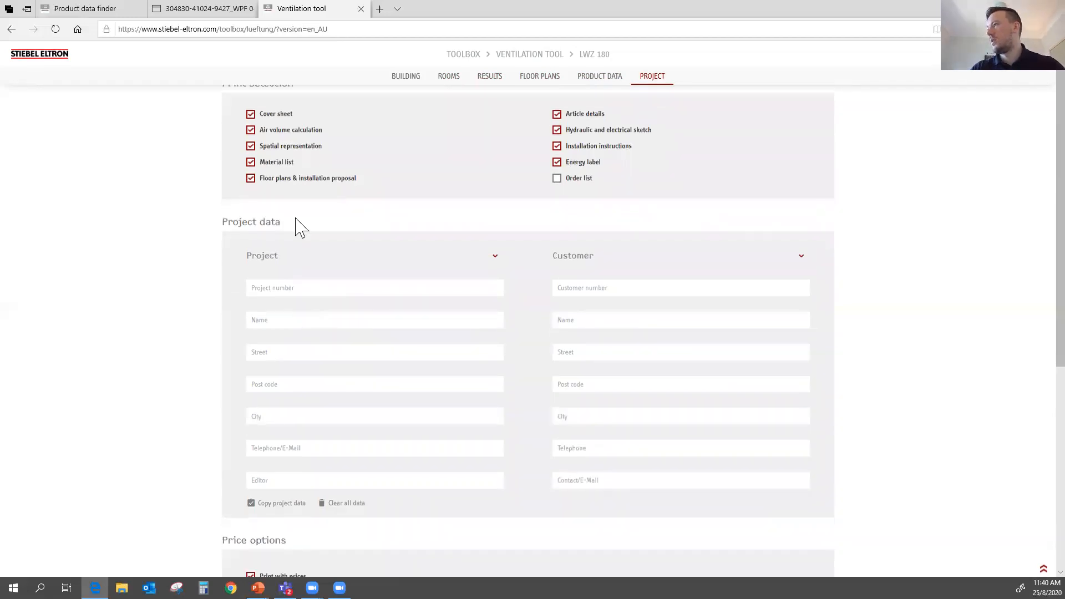
scroll(300, 228, up, 1)
Exclude item prices, the total price and the VAT from the project printout
scroll(389, 399, down, 3)
click(284, 461)
click(282, 447)
click(283, 477)
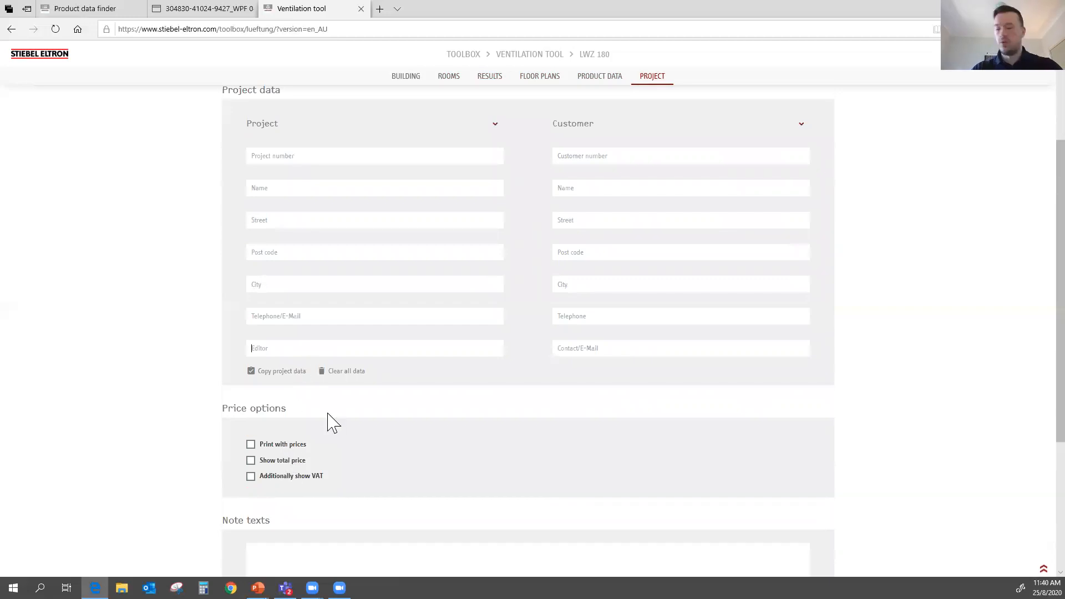
Fill in the project data with the editor's name and "Test Building" as street, and add the note text "test notes"
scroll(328, 422, up, 3)
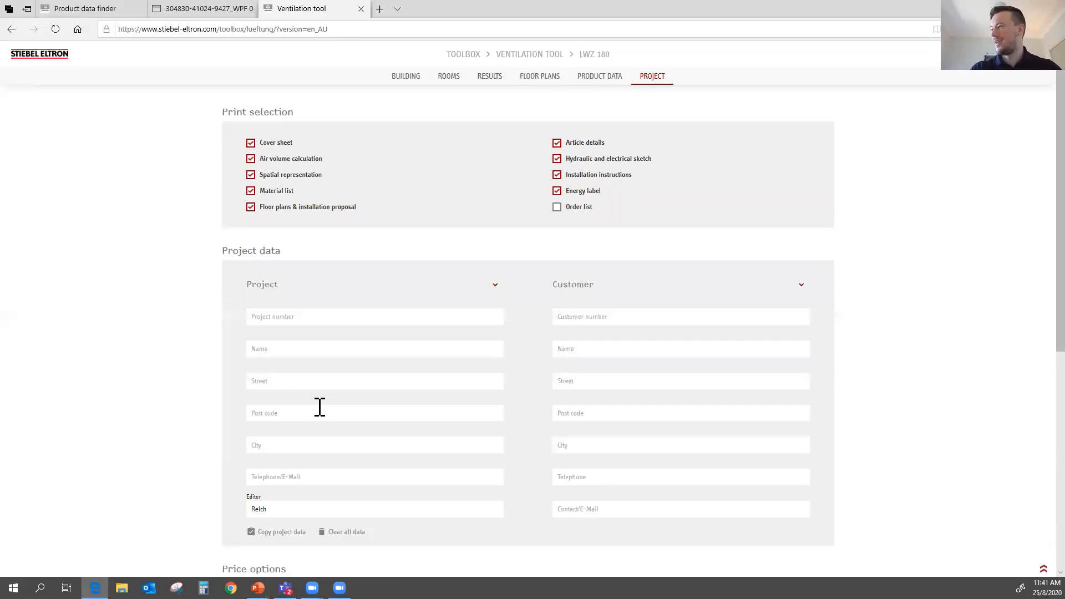
text(est Building)
scroll(404, 416, down, 7)
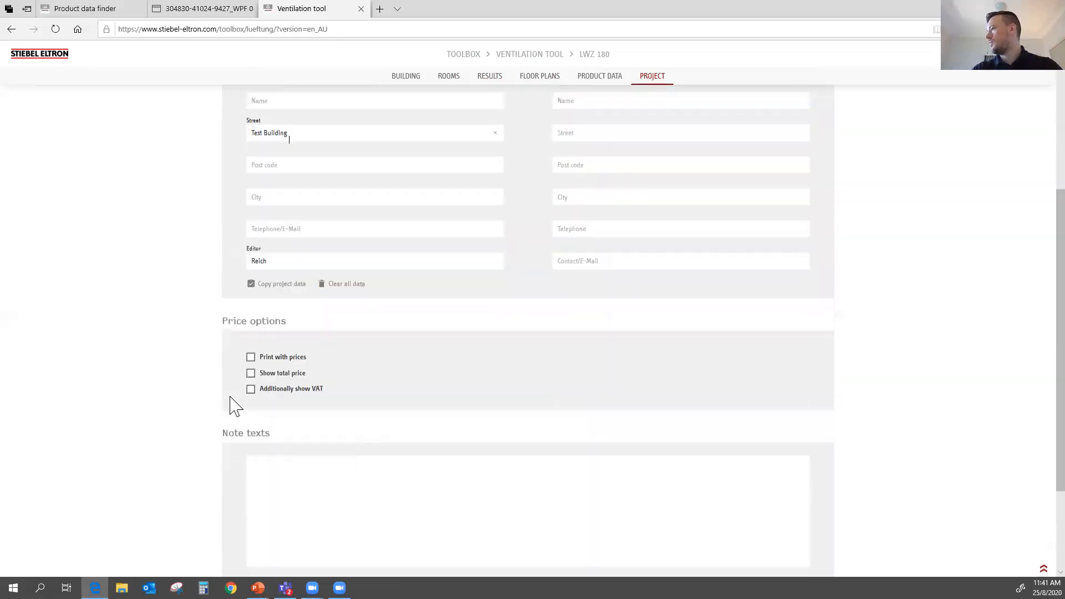
click(427, 344)
text(test notes)
Generate the project PDF and open it in a maximized Adobe Acrobat window
click(777, 492)
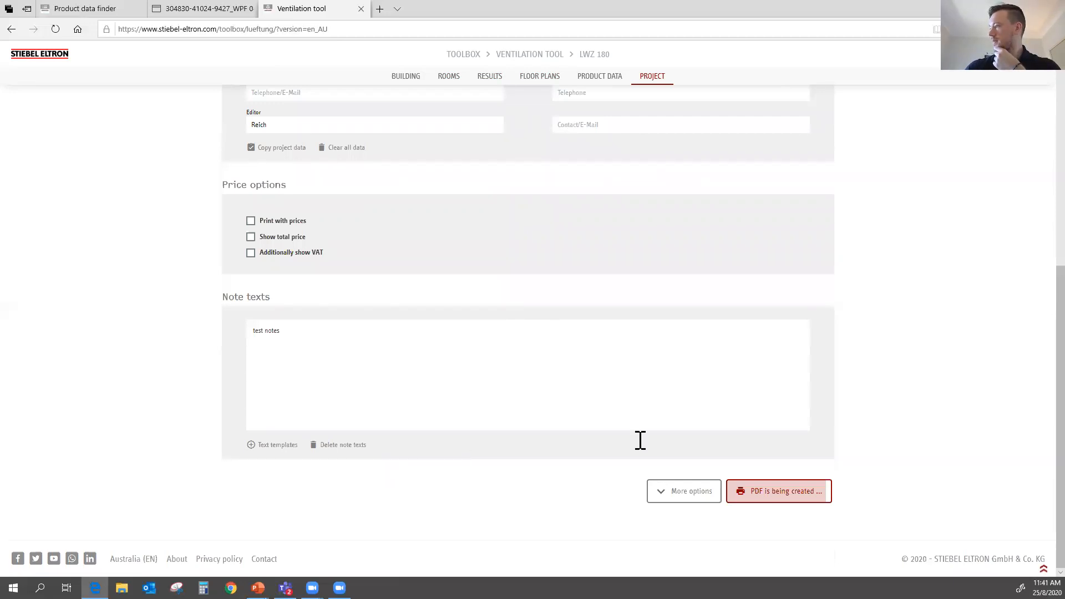
scroll(366, 445, up, 2)
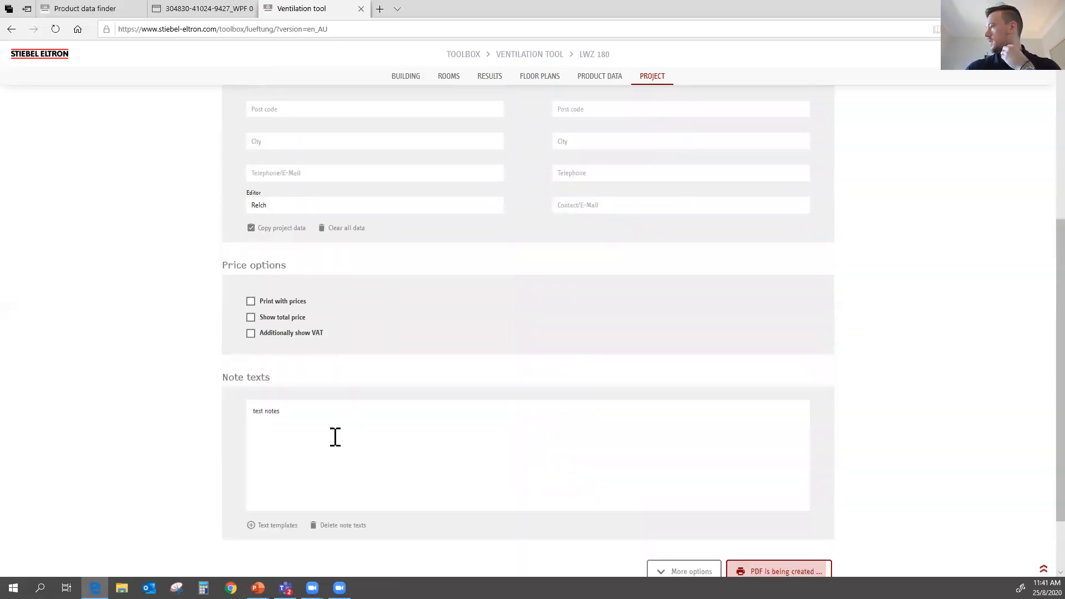
scroll(314, 409, down, 2)
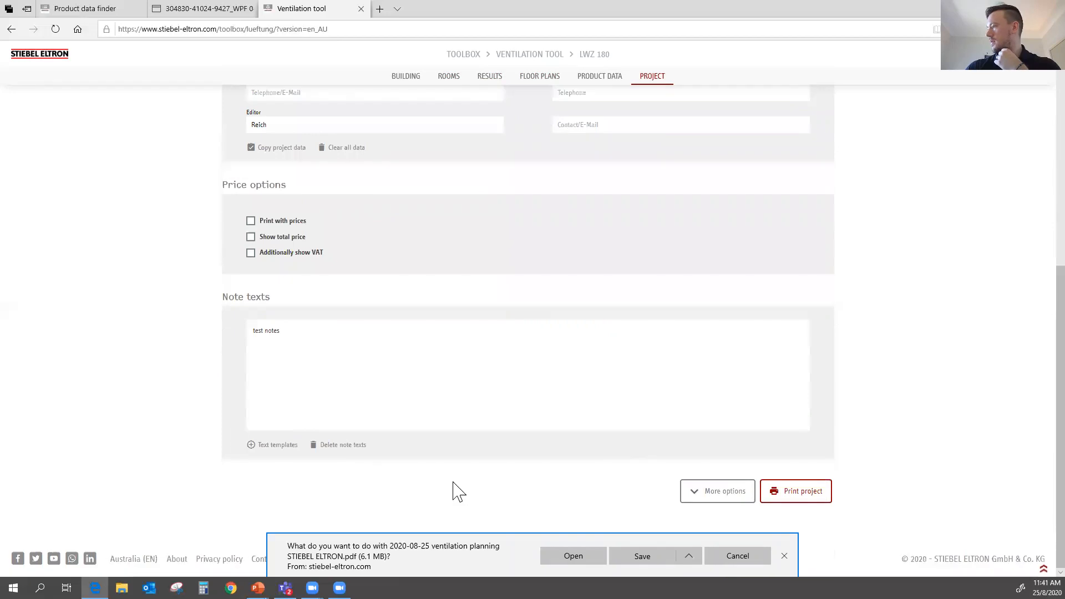
click(573, 556)
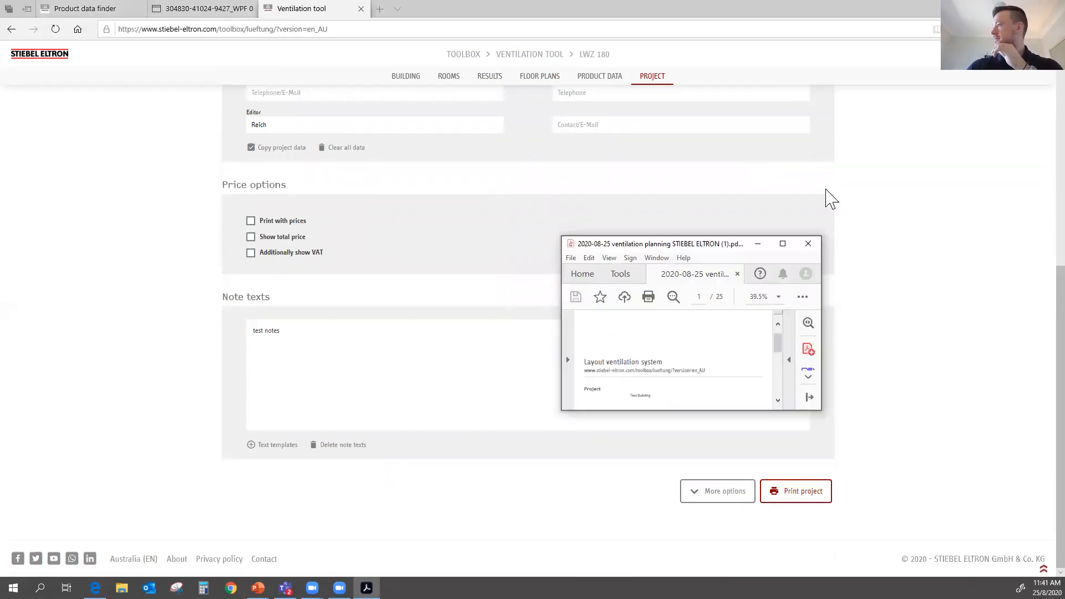
click(782, 244)
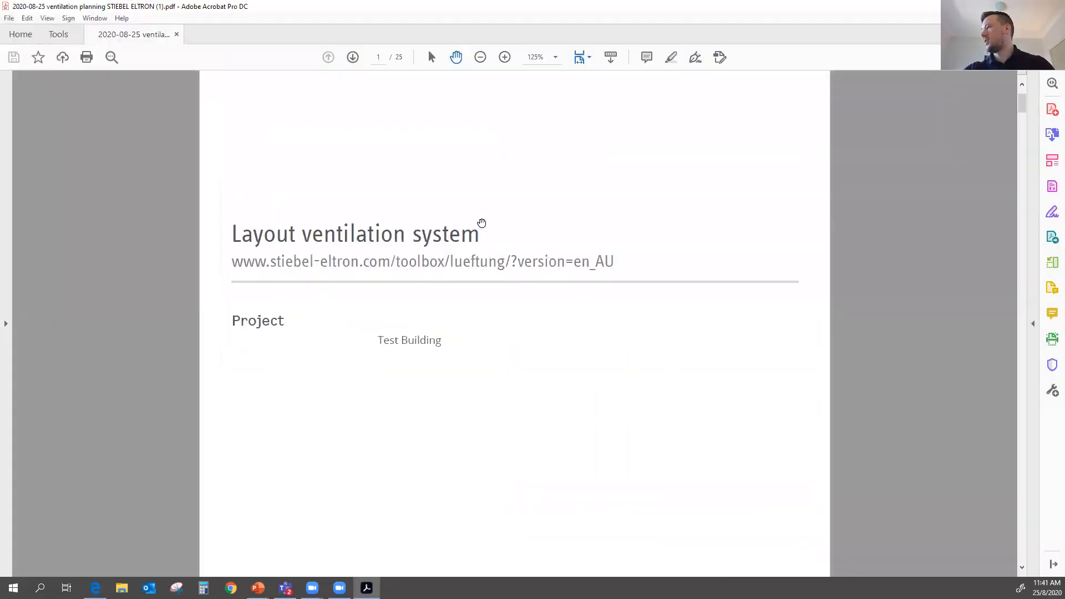
Look through the report's cover sheet, table of contents and note texts page
ctrl+scroll(592, 257, down, 3)
scroll(501, 307, down, 1)
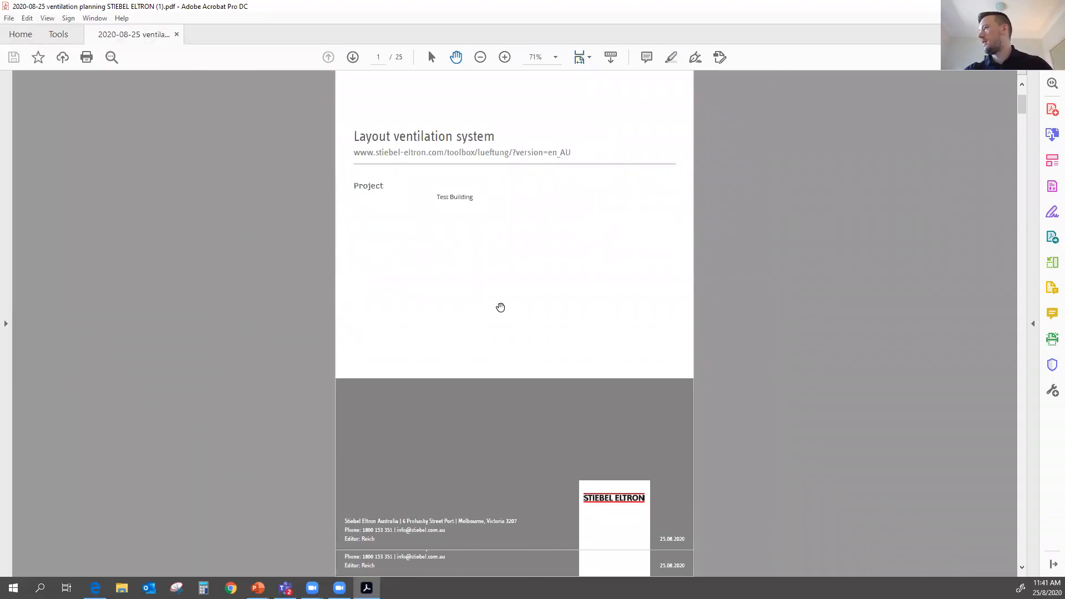
scroll(472, 226, down, 18)
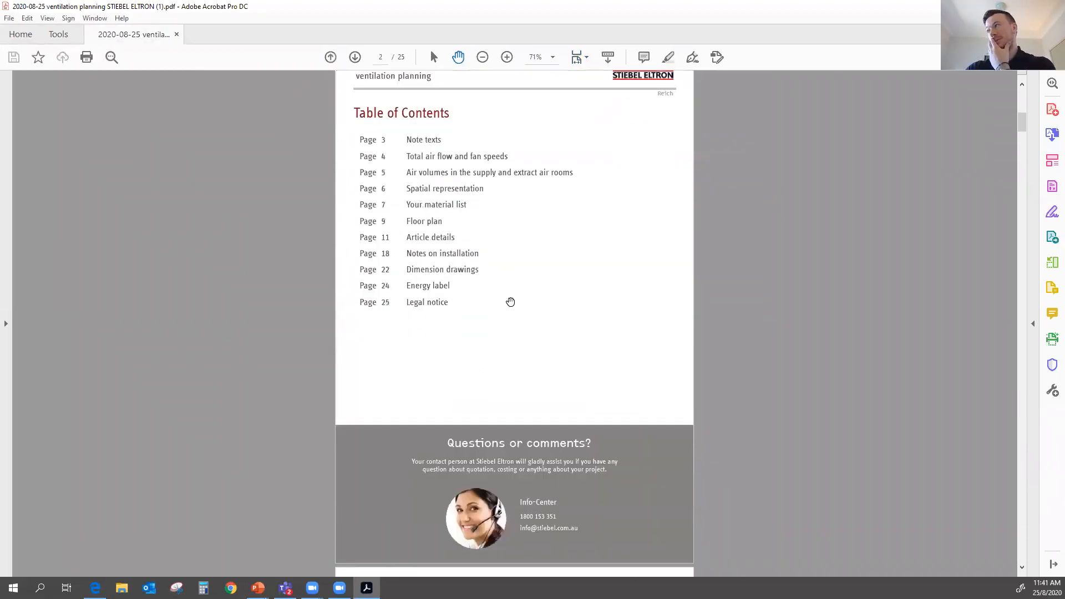
scroll(502, 277, down, 5)
scroll(494, 380, down, 3)
scroll(449, 253, down, 3)
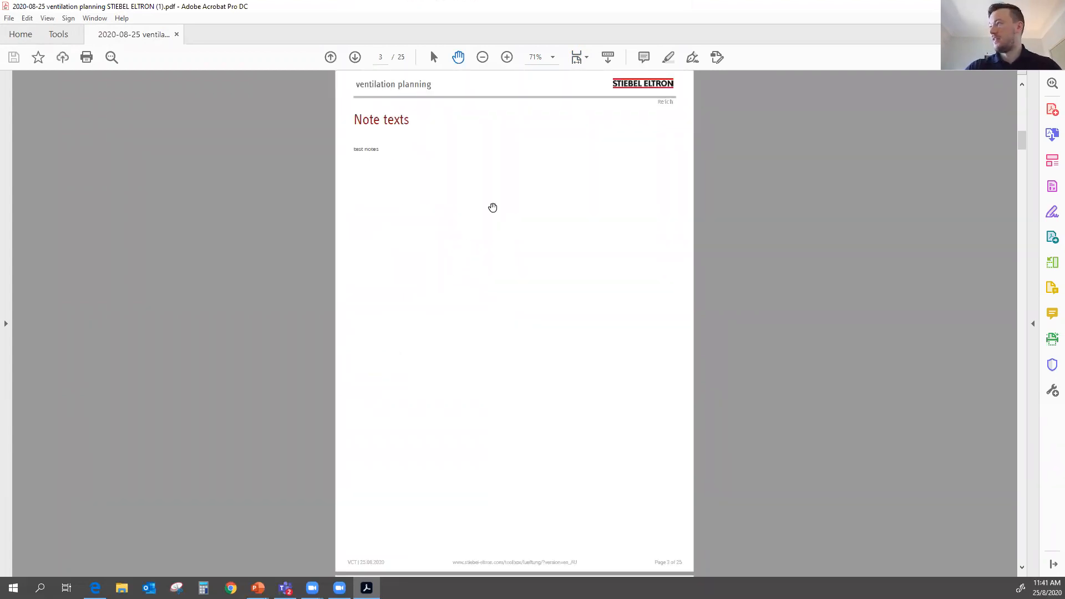
ctrl+scroll(494, 208, down, 1)
ctrl+scroll(527, 244, up, 1)
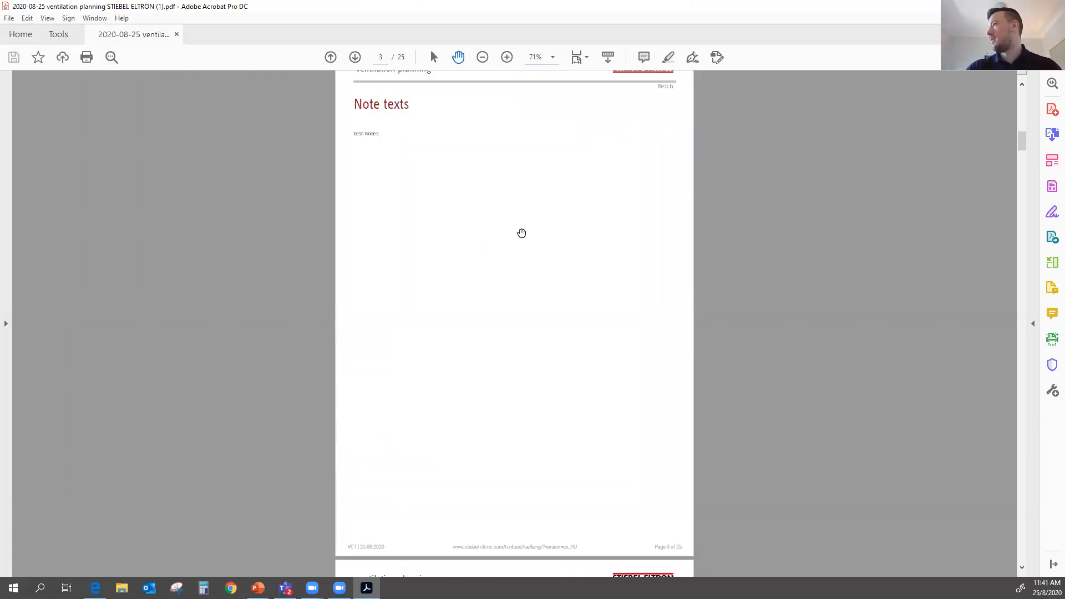
Examine the report's total air flow and fan speeds page, including the recommended fan stages and calculation basis
scroll(527, 226, down, 12)
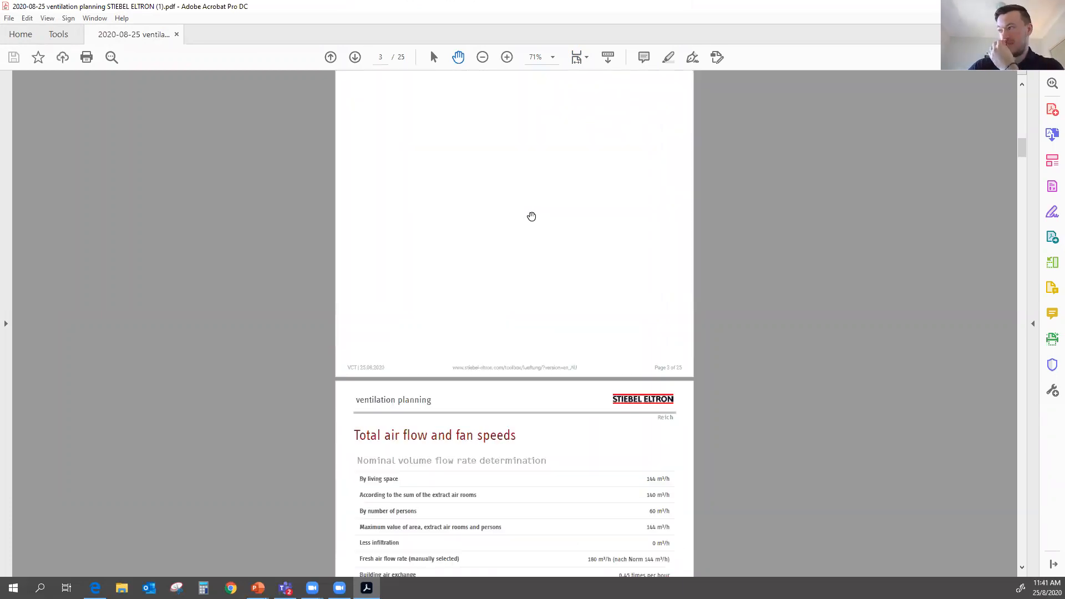
scroll(534, 224, up, 3)
scroll(537, 236, down, 3)
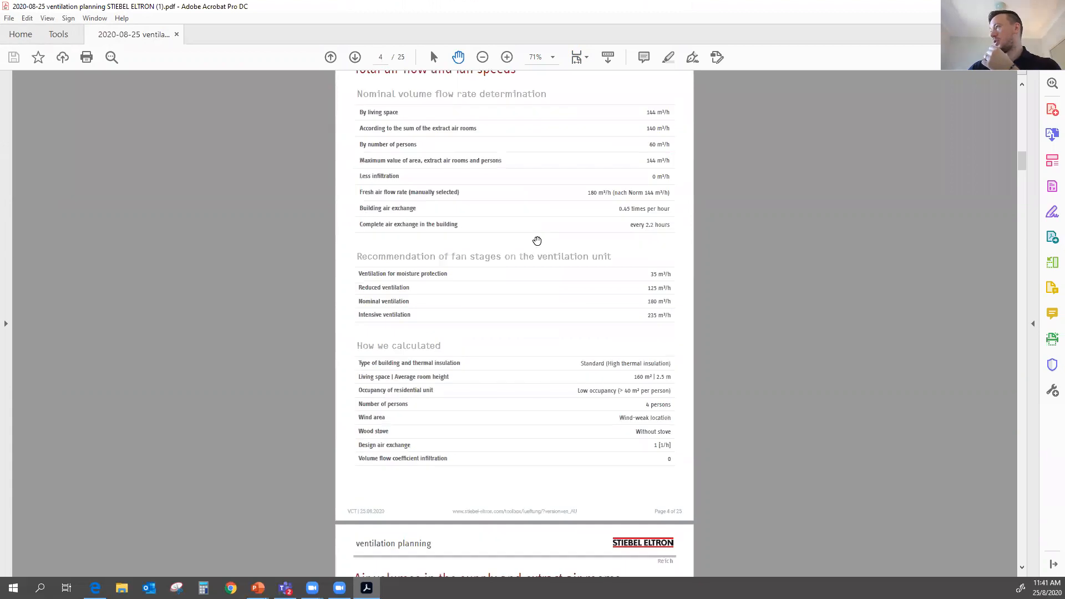
scroll(538, 238, up, 4)
scroll(626, 264, down, 2)
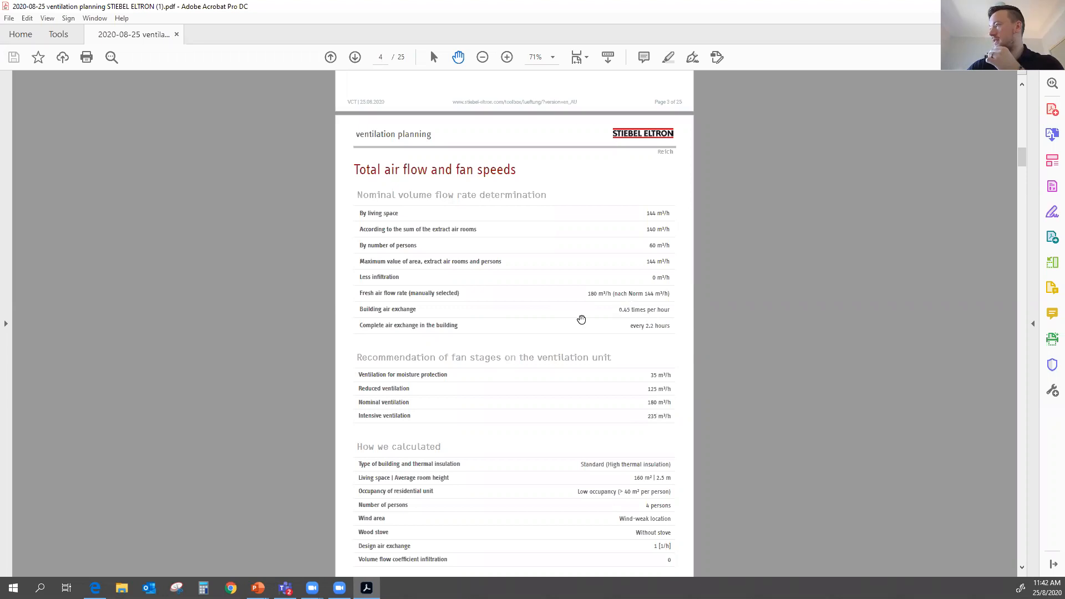
scroll(573, 359, down, 1)
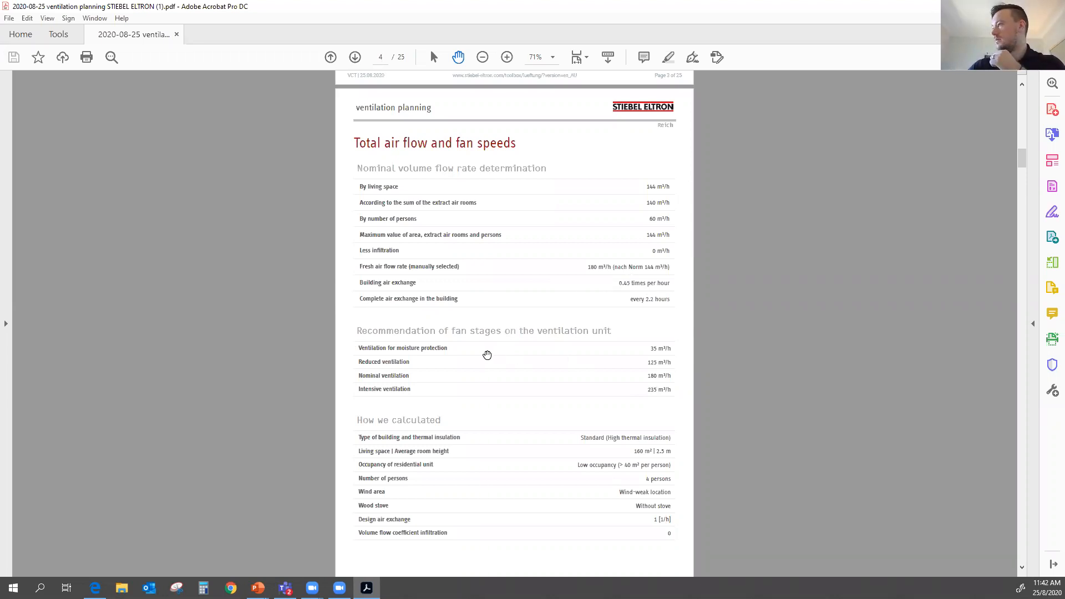
scroll(486, 355, down, 1)
scroll(516, 333, down, 4)
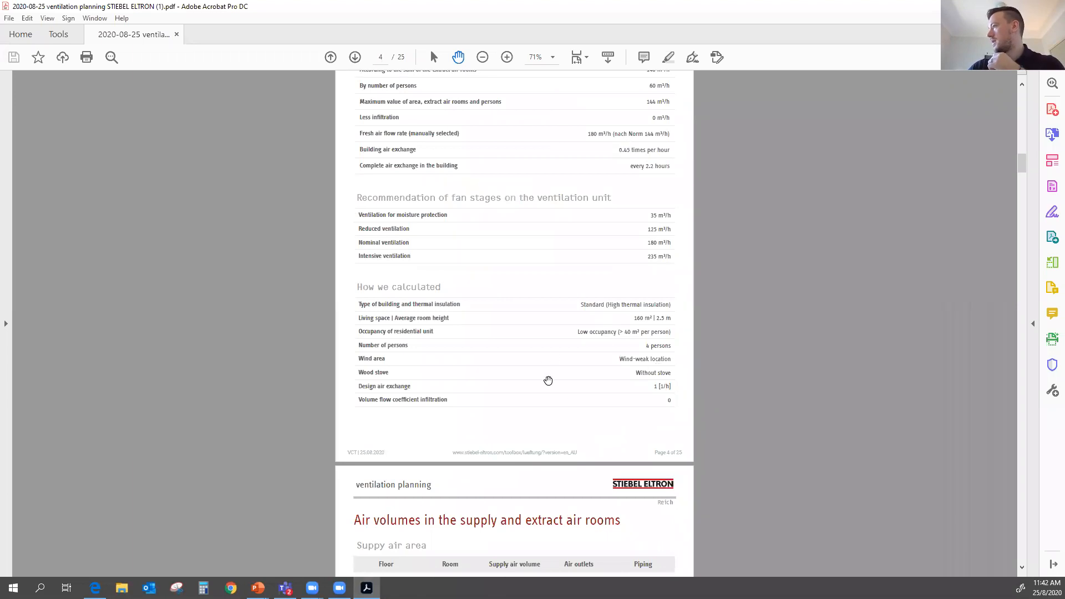
scroll(543, 388, up, 3)
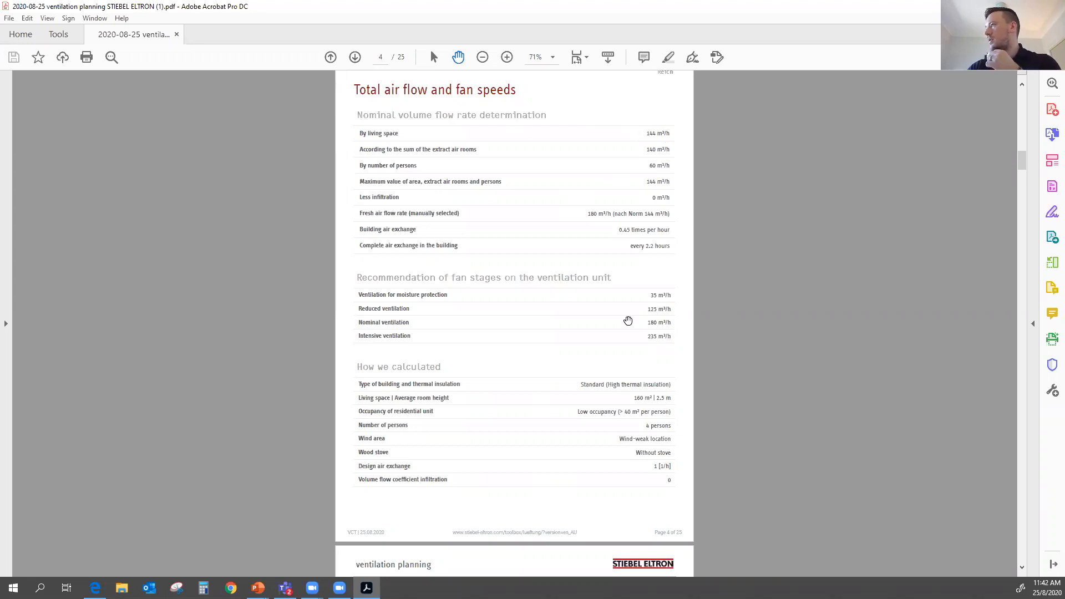
Review the supply and extract air volumes per room, the spatial representation and the material list in the report
scroll(602, 210, down, 8)
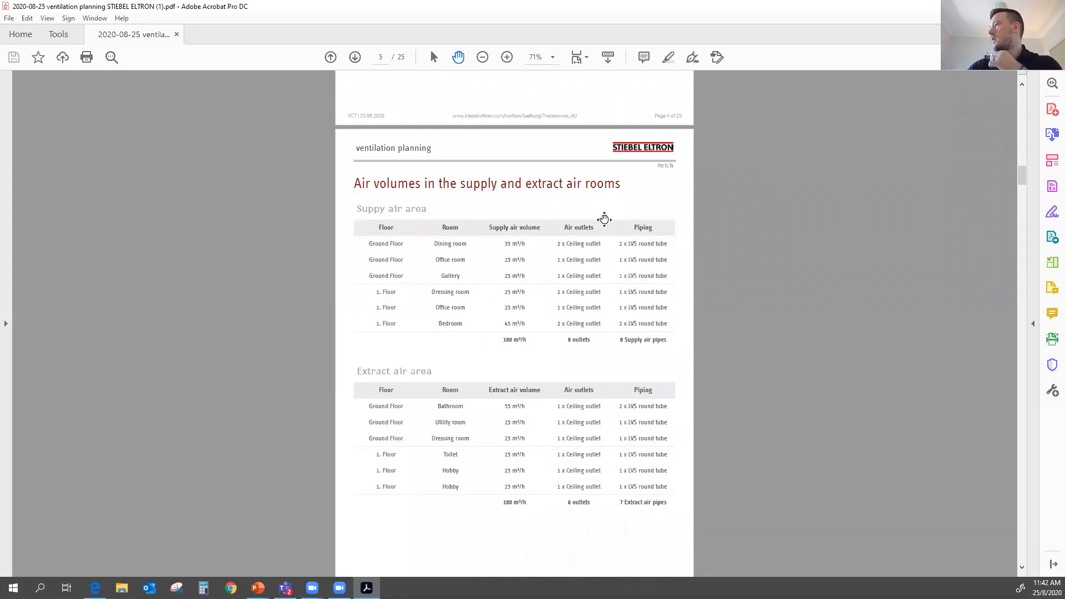
scroll(614, 215, up, 2)
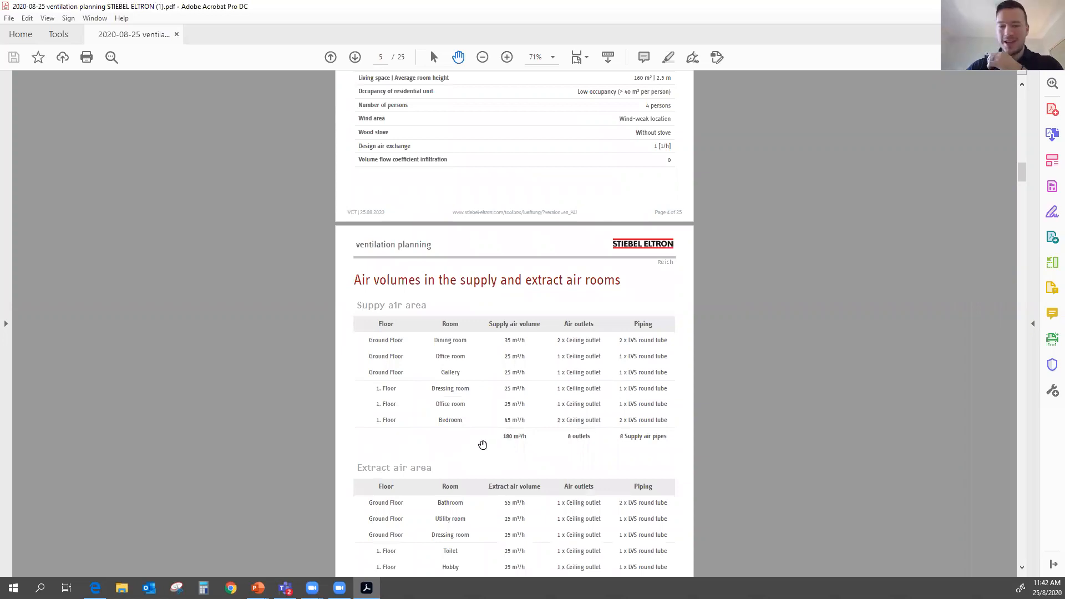
scroll(571, 344, down, 5)
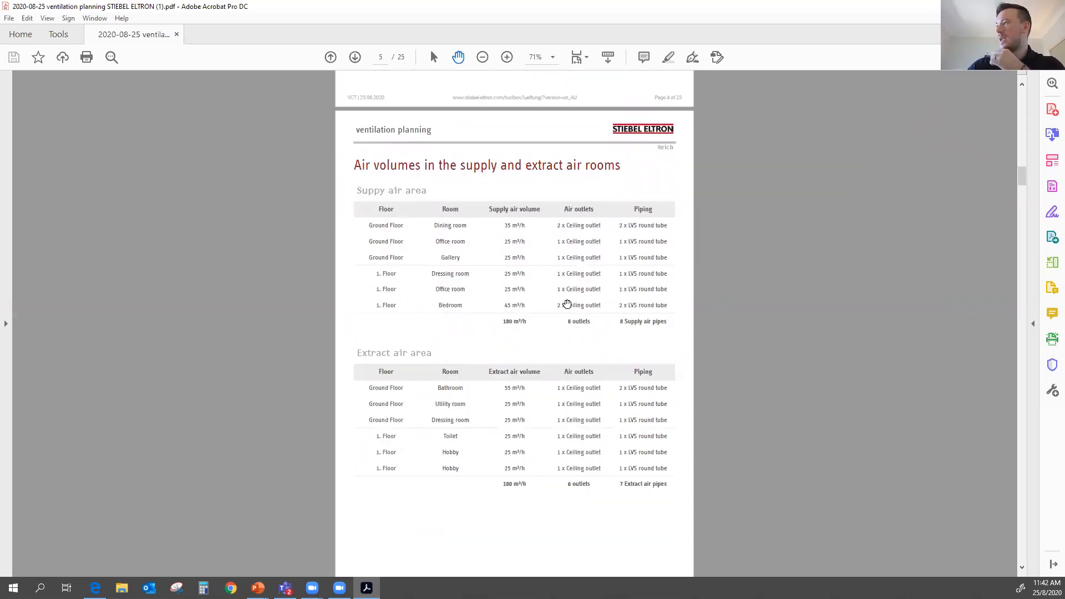
scroll(576, 308, down, 13)
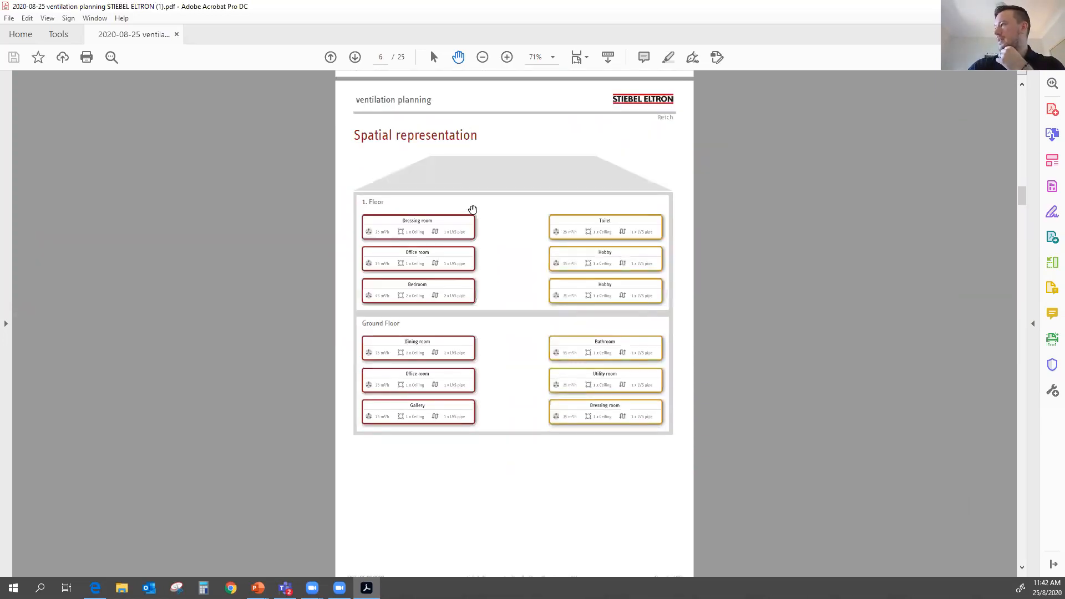
scroll(566, 250, down, 3)
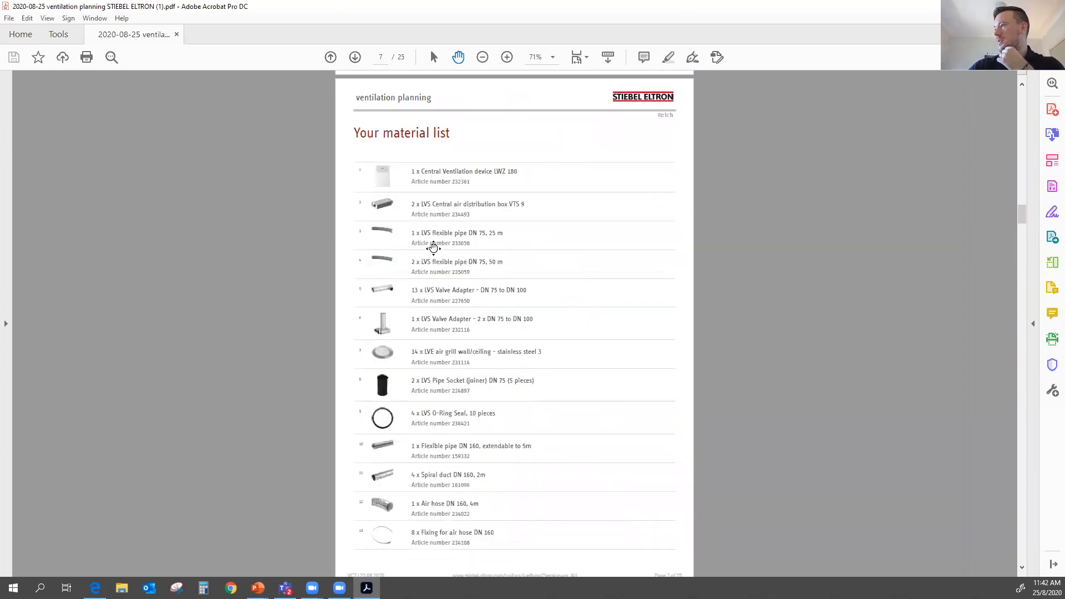
scroll(472, 288, down, 7)
scroll(544, 344, up, 4)
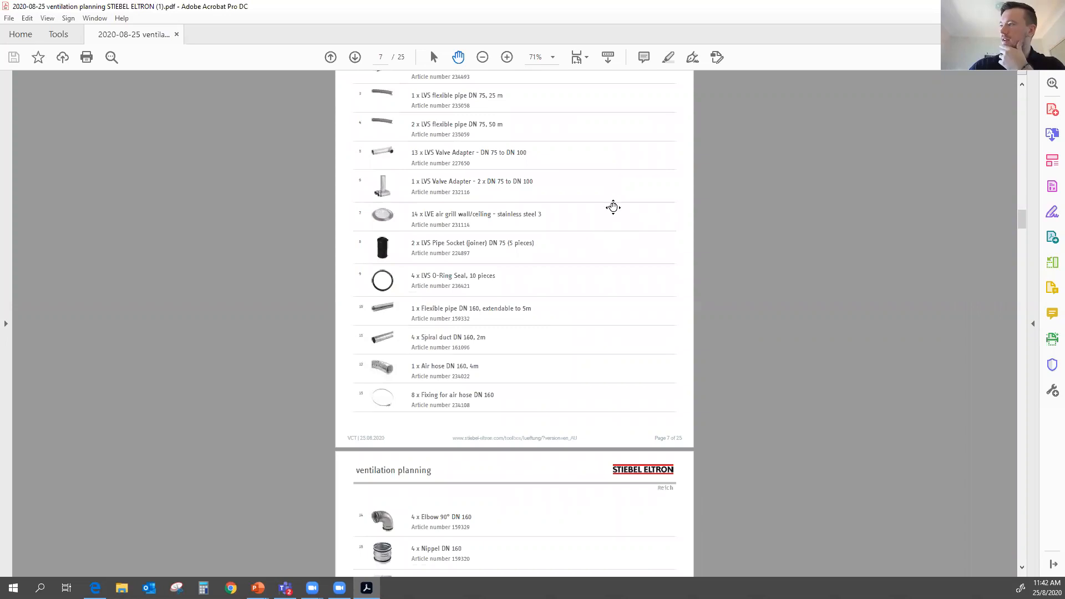
scroll(612, 209, down, 3)
Look through the report's ground floor plan, outlet list and article details, down to the notes on installation
scroll(613, 211, down, 14)
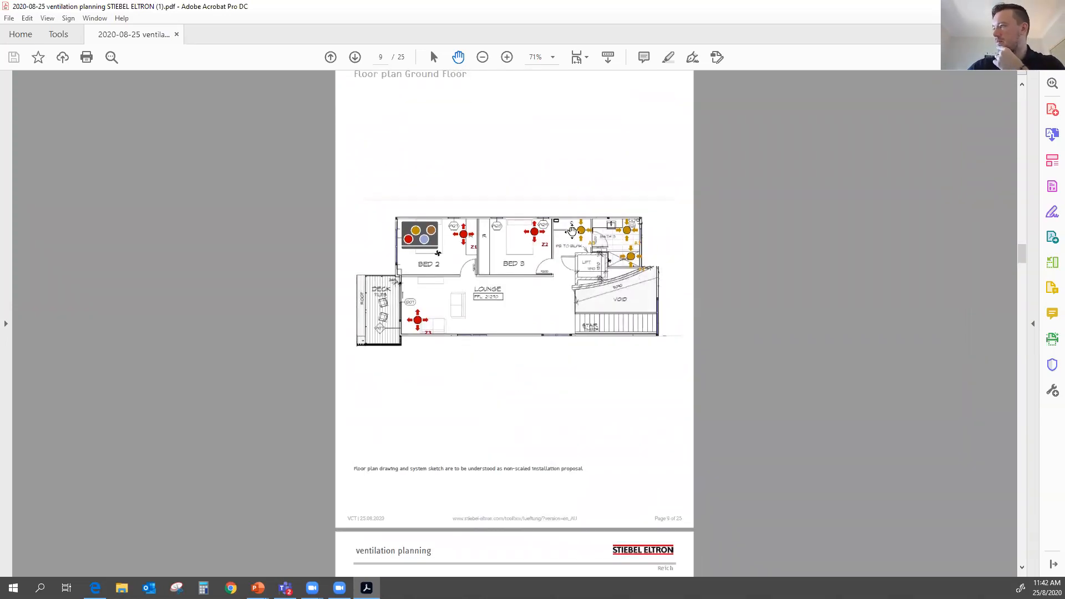
scroll(572, 228, down, 14)
scroll(564, 227, up, 5)
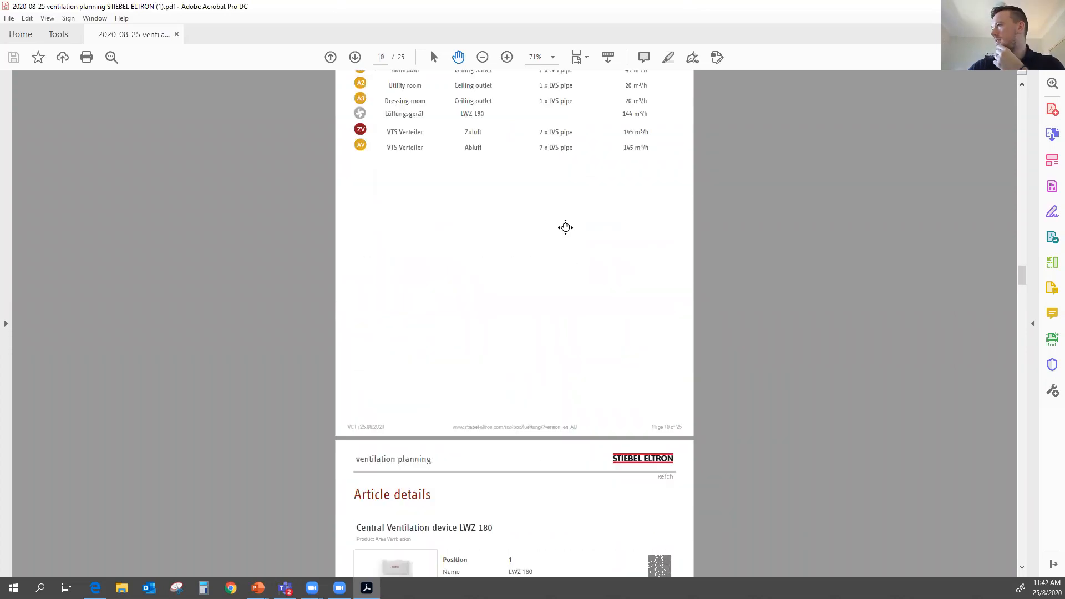
scroll(474, 295, down, 15)
scroll(483, 355, down, 20)
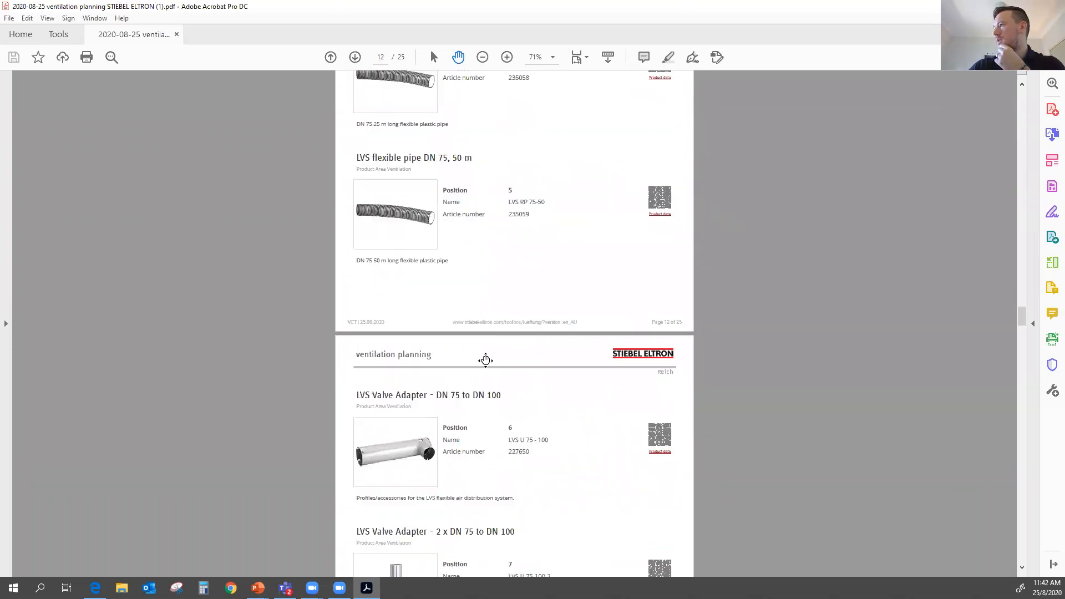
scroll(489, 395, down, 20)
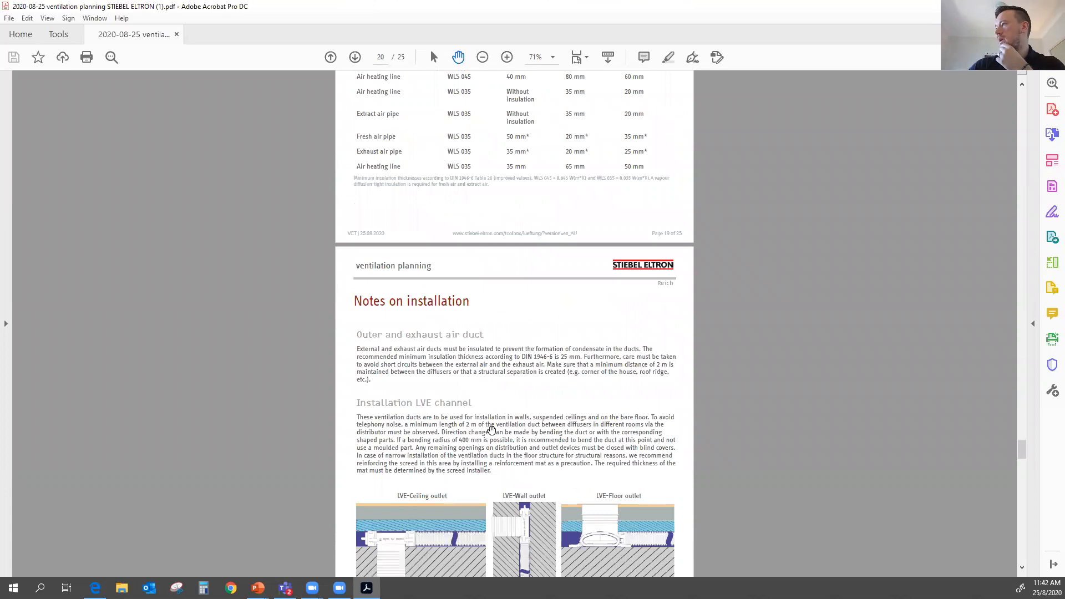
Look through the report's remaining pages, including the notes on installation, the dimension drawings and the energy label
scroll(500, 388, up, 10)
scroll(501, 355, up, 10)
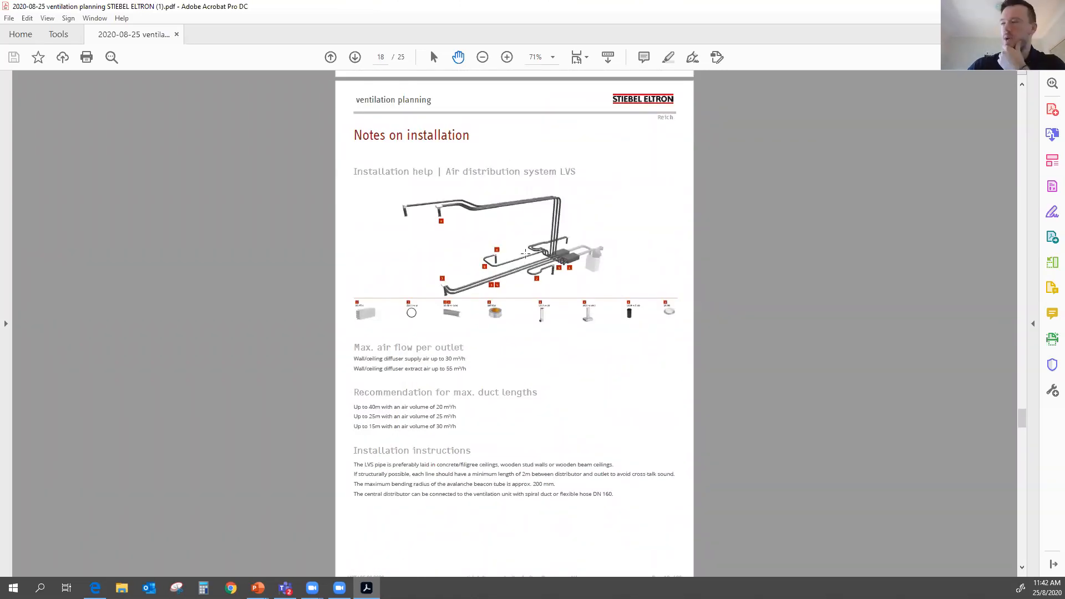
scroll(533, 258, down, 20)
scroll(546, 277, down, 20)
scroll(550, 293, down, 10)
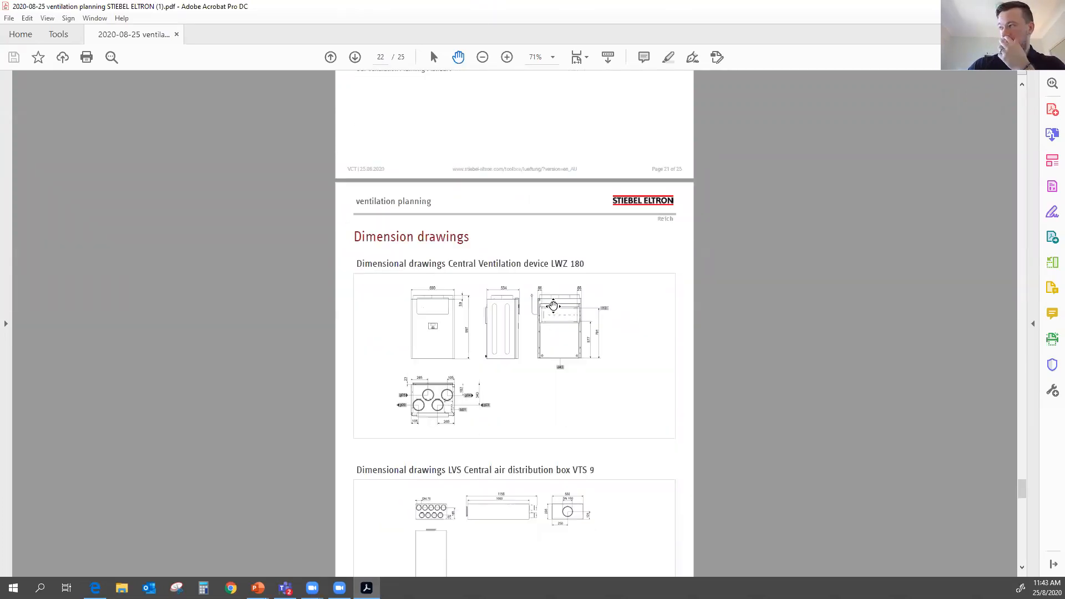
scroll(557, 325, down, 20)
scroll(635, 366, down, 5)
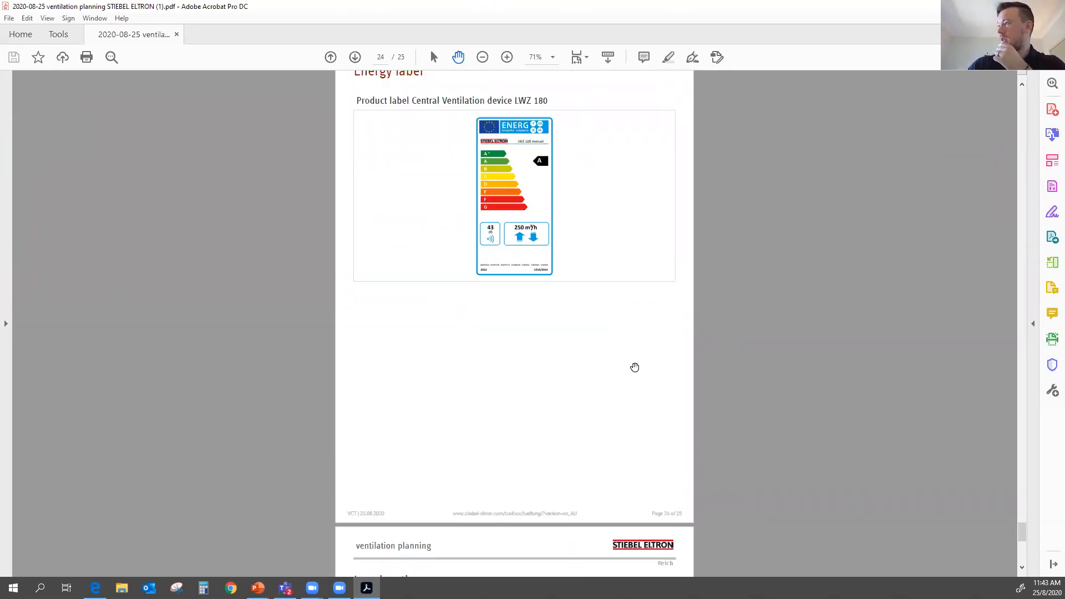
scroll(635, 402, down, 12)
scroll(610, 333, up, 20)
scroll(598, 241, up, 5)
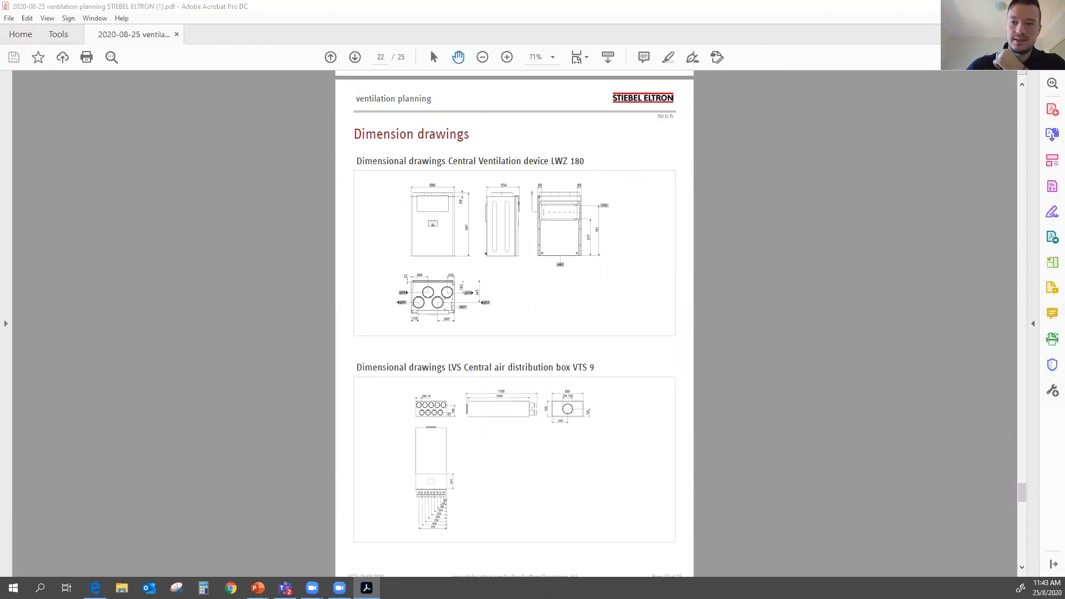
Close the PDF report, return to the Toolbox overview and open the Material list tool
click(1027, 7)
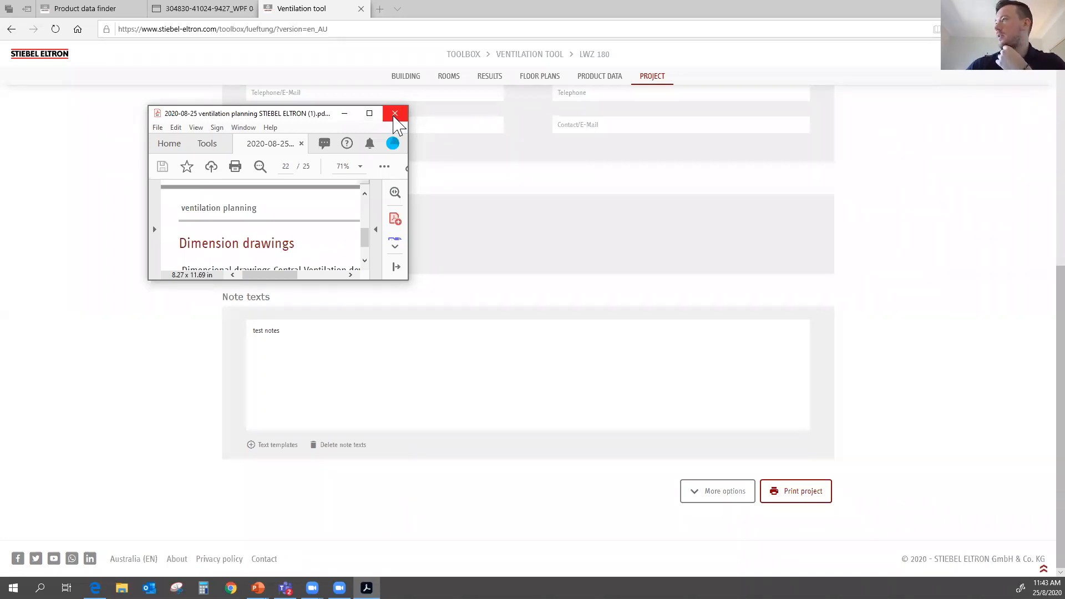
click(394, 114)
scroll(352, 174, up, 7)
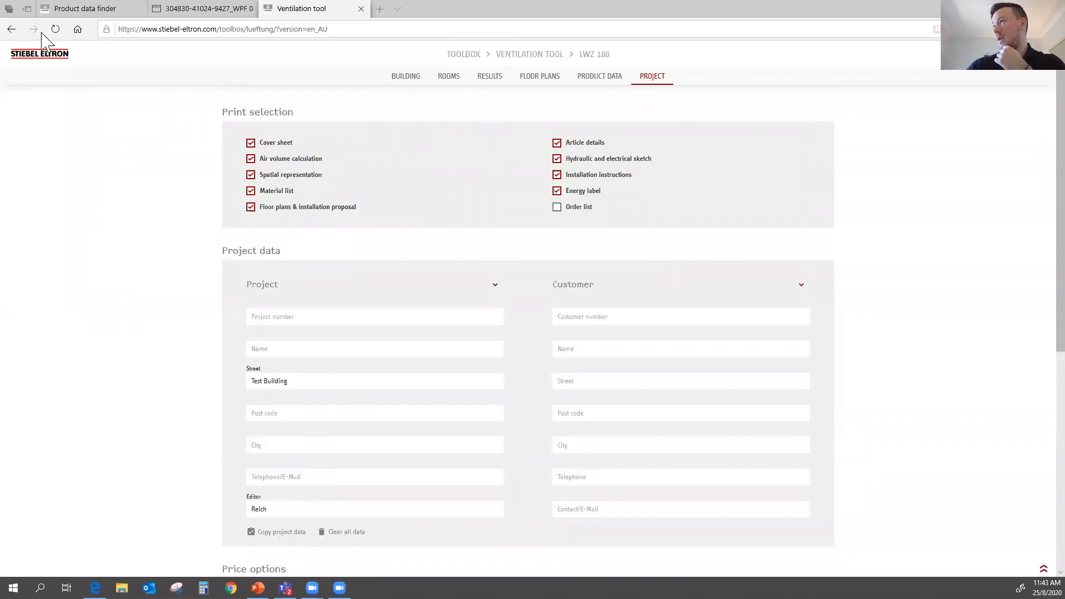
click(11, 29)
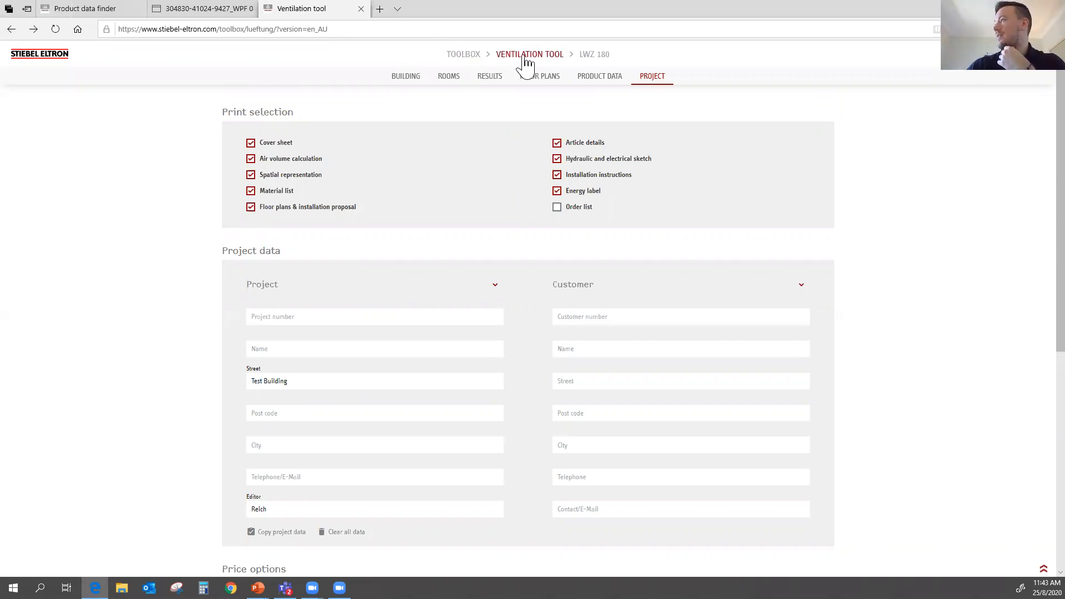
click(12, 31)
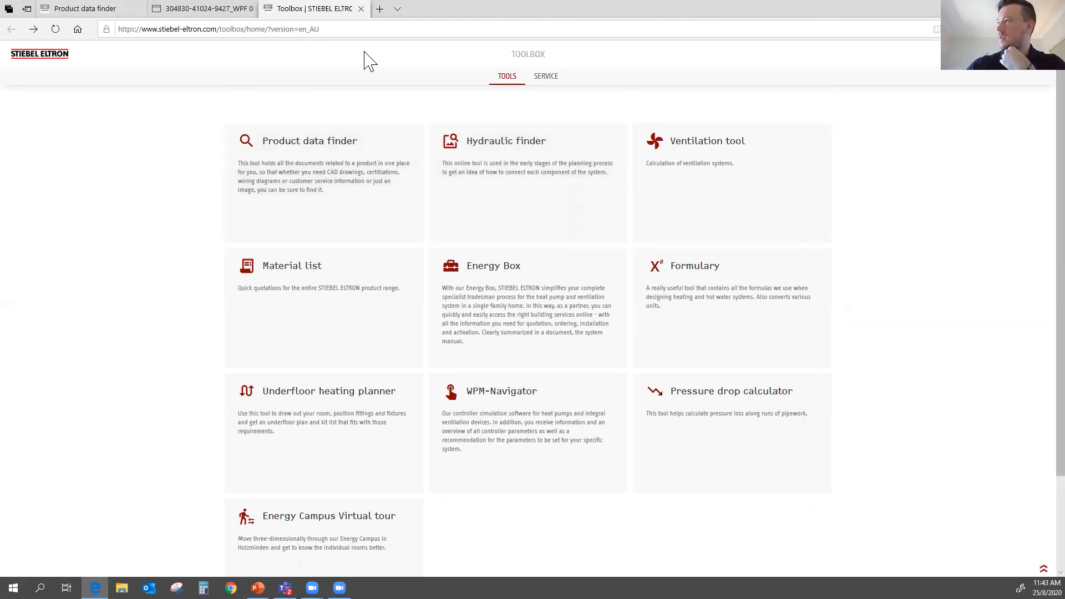
click(313, 324)
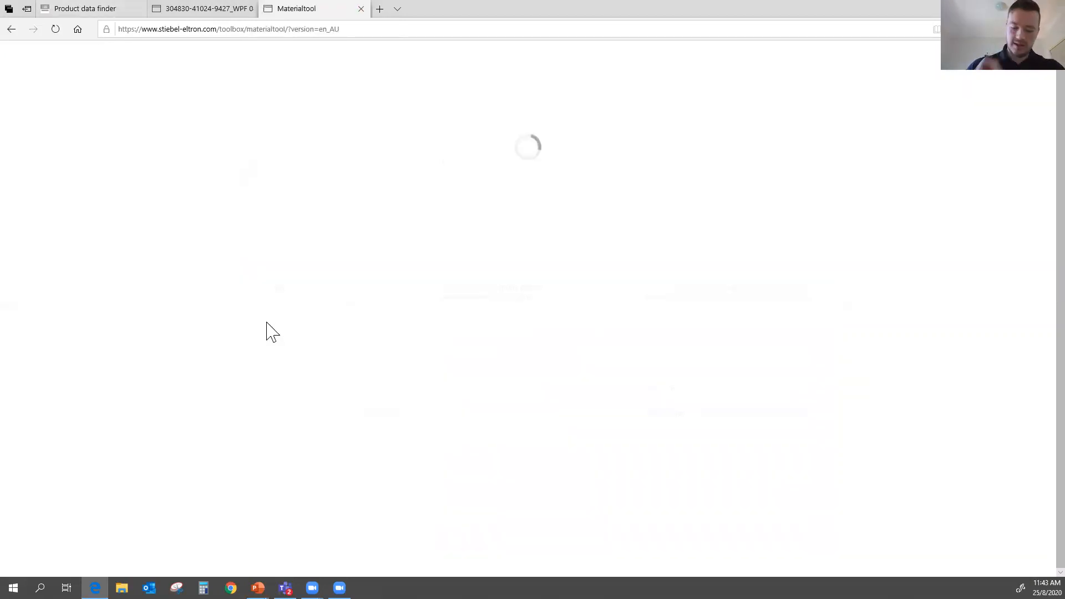
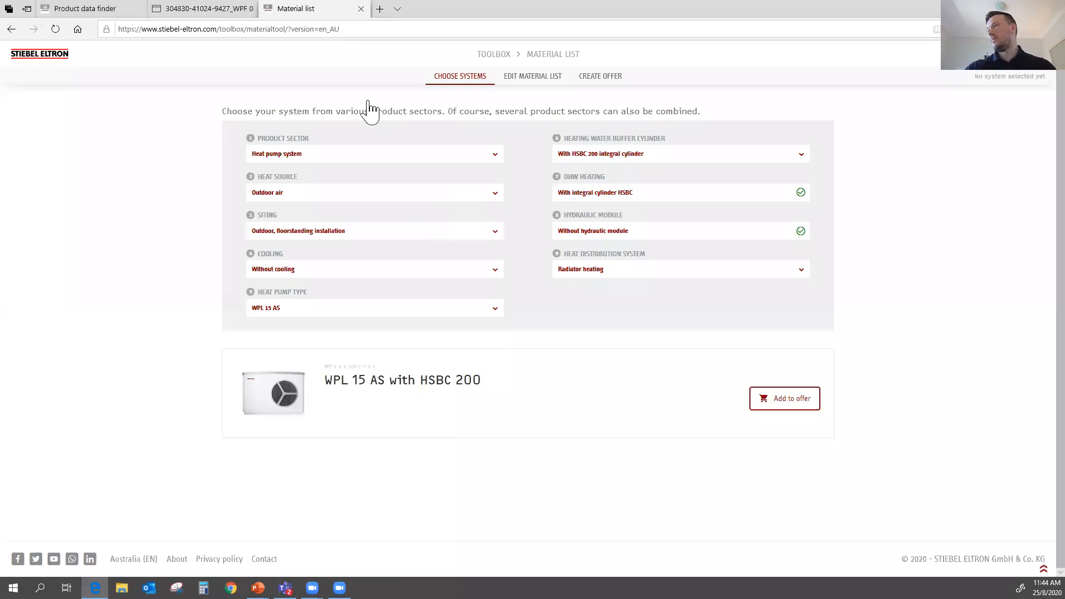
Set the product sector to Ventilation system and the application area to Ventilation
click(332, 156)
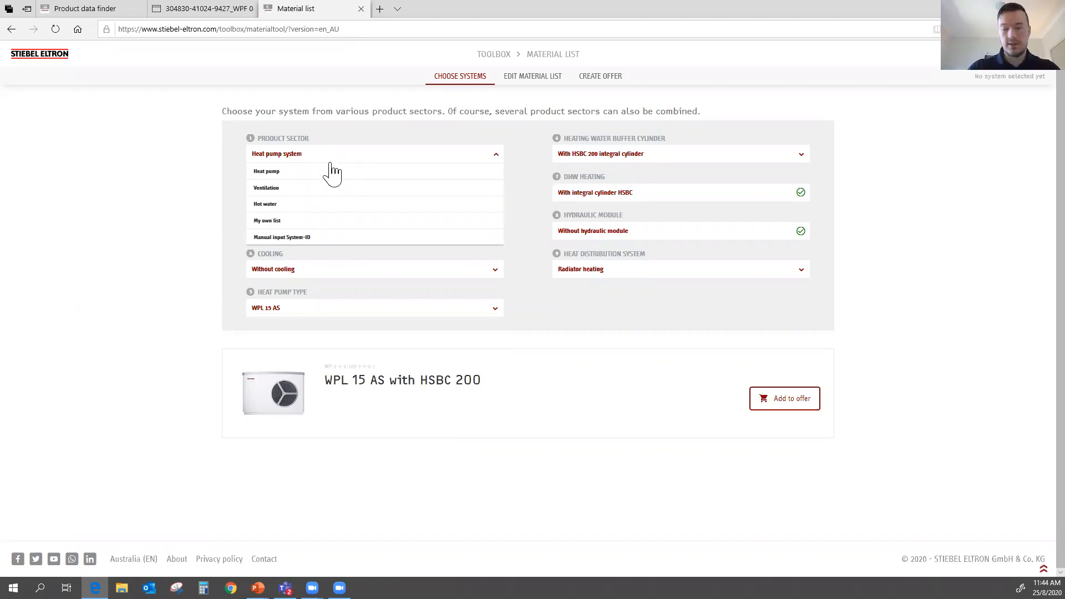
click(339, 158)
click(347, 157)
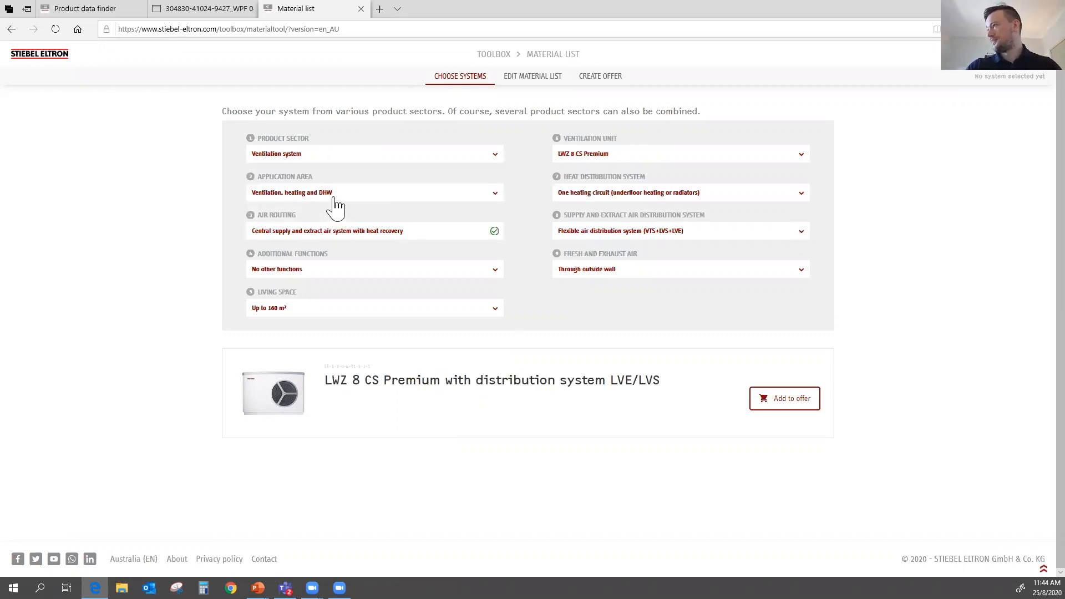
click(335, 198)
click(325, 210)
click(328, 196)
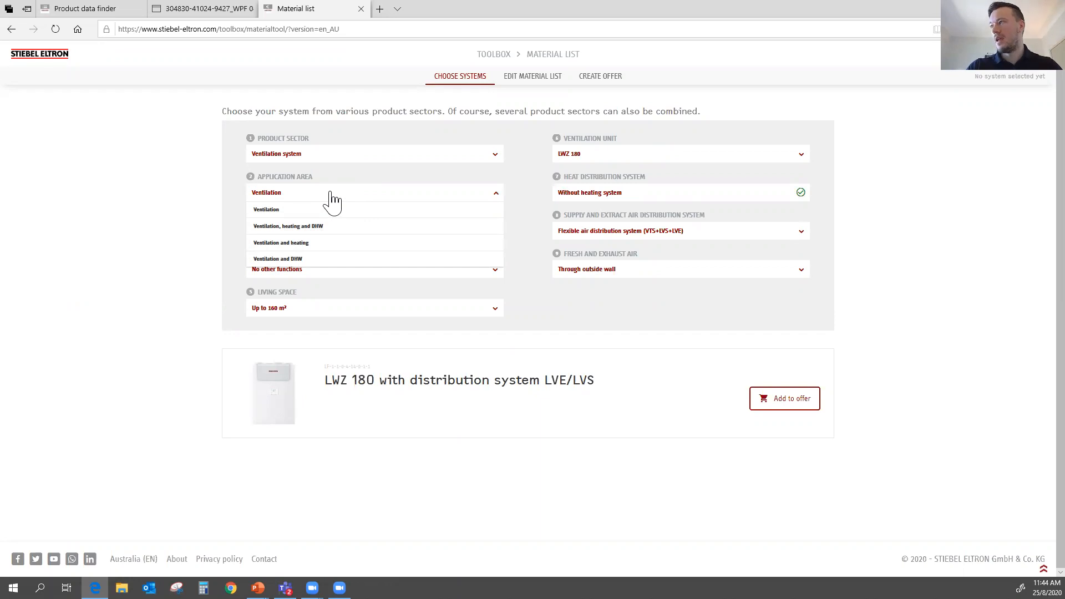
click(332, 194)
click(328, 195)
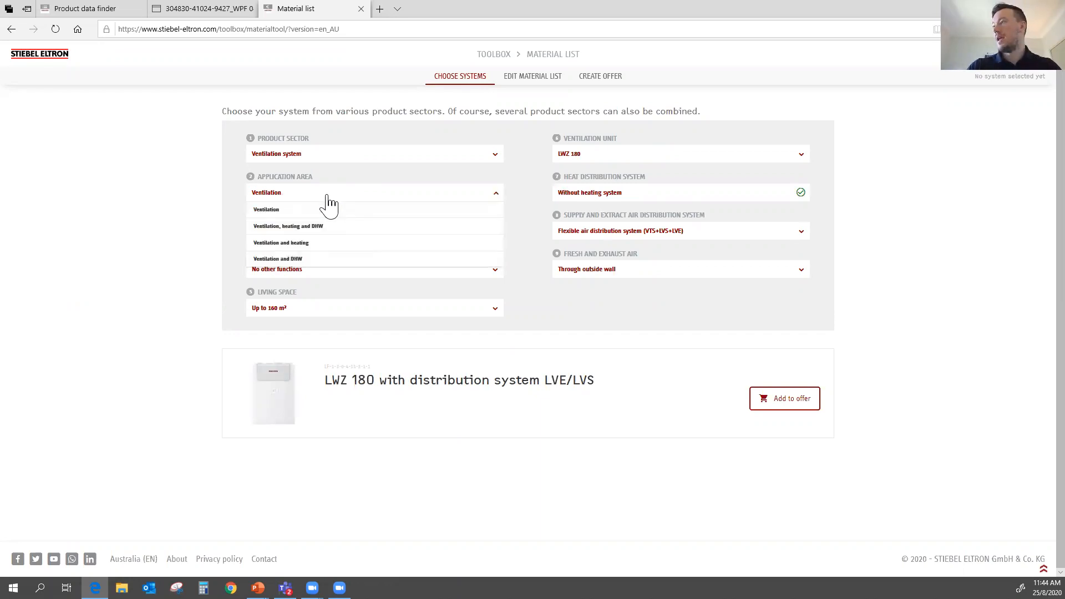
click(328, 210)
Choose central supply and extract air with heat recovery as the air routing, with no other additional functions
click(381, 233)
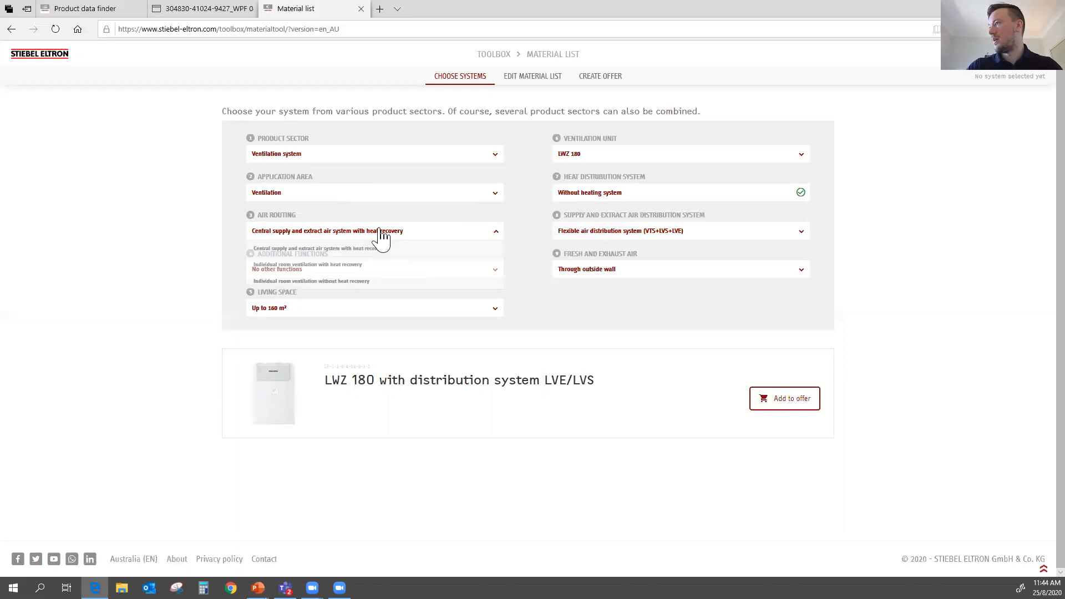
click(333, 249)
click(347, 272)
click(356, 286)
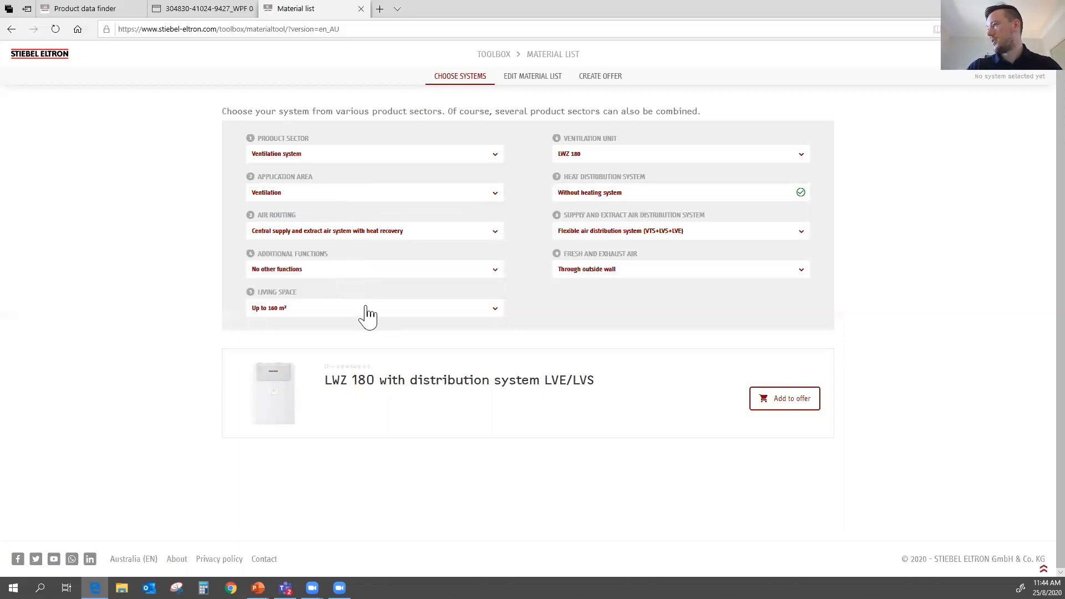
Set the living space to up to 220 m²
click(369, 309)
click(380, 315)
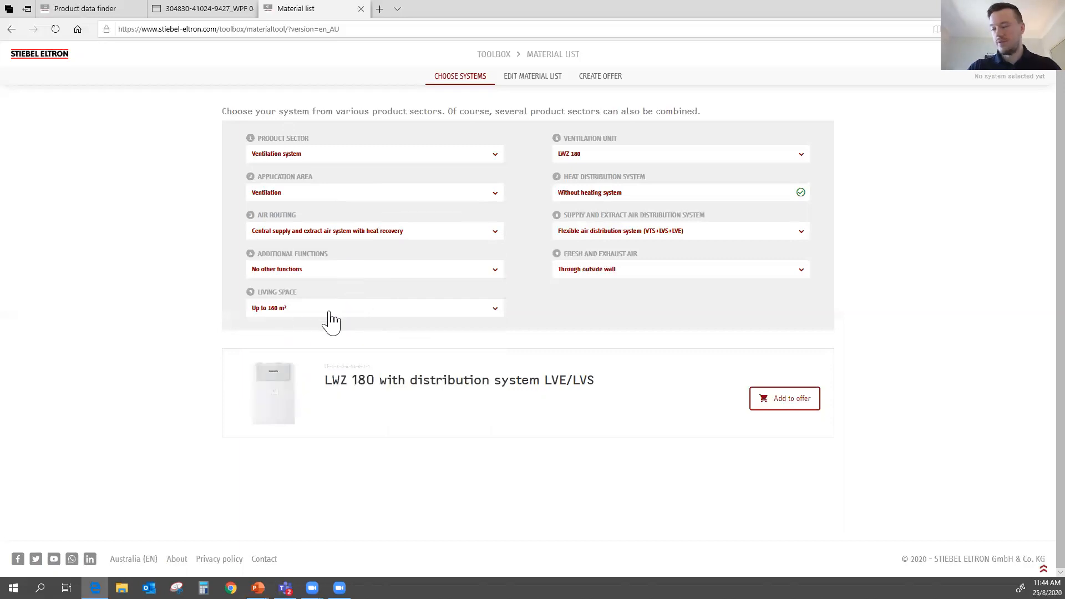
click(337, 311)
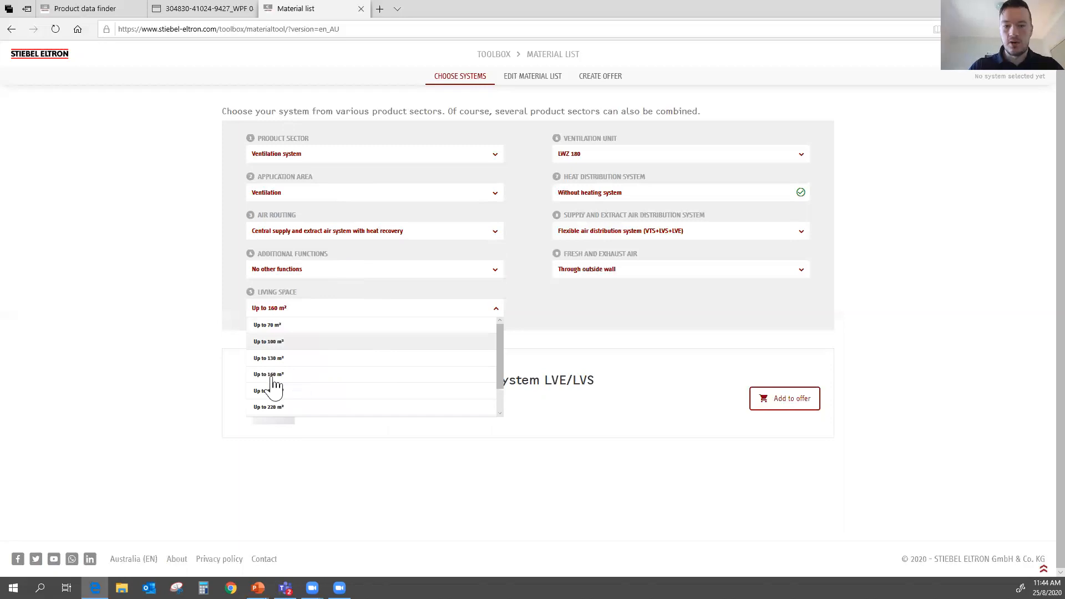
scroll(328, 386, down, 1)
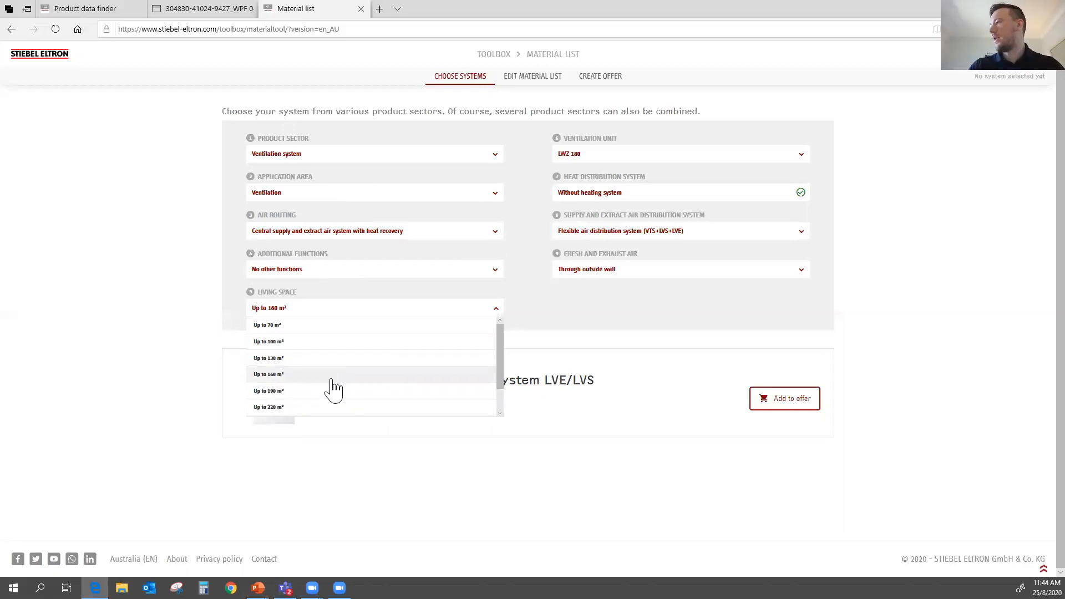
click(327, 395)
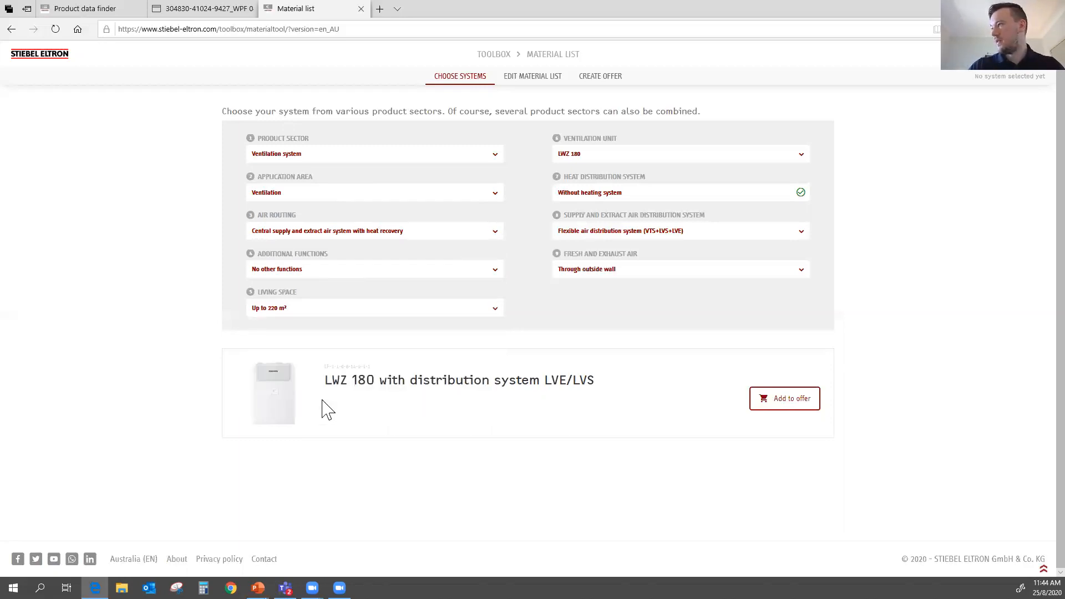
Choose the LWZ 170 Plus as the ventilation unit and keep the heat distribution at Without heating system
click(580, 155)
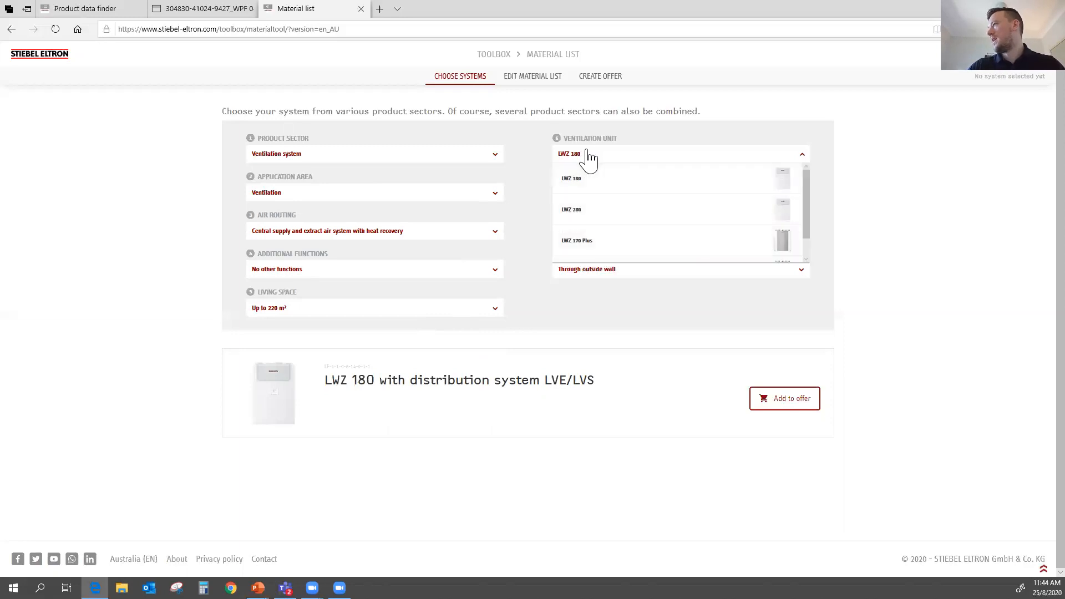
scroll(666, 244, down, 1)
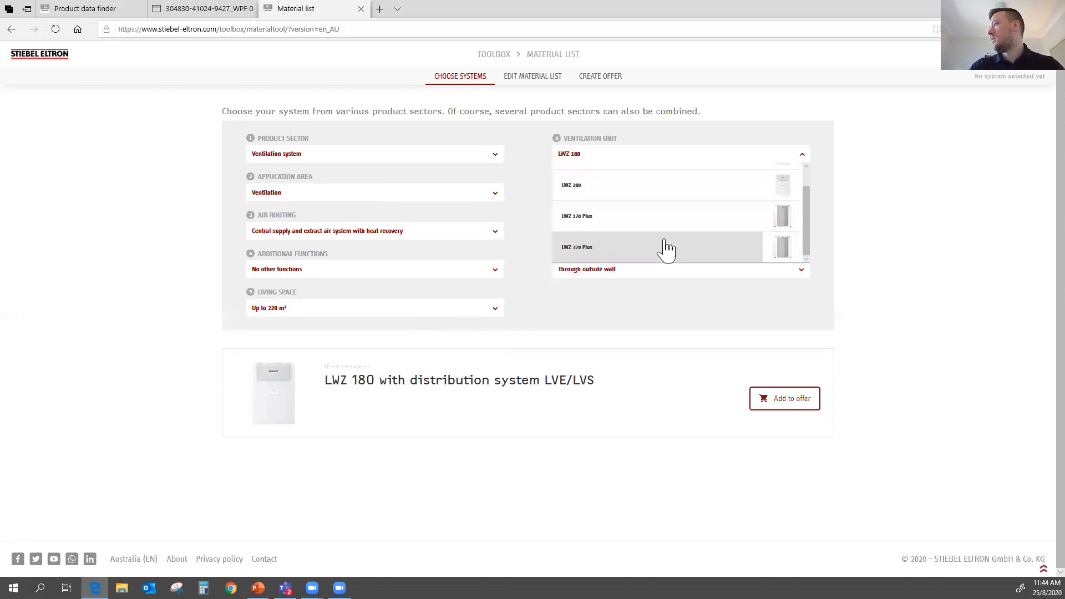
click(607, 224)
click(614, 194)
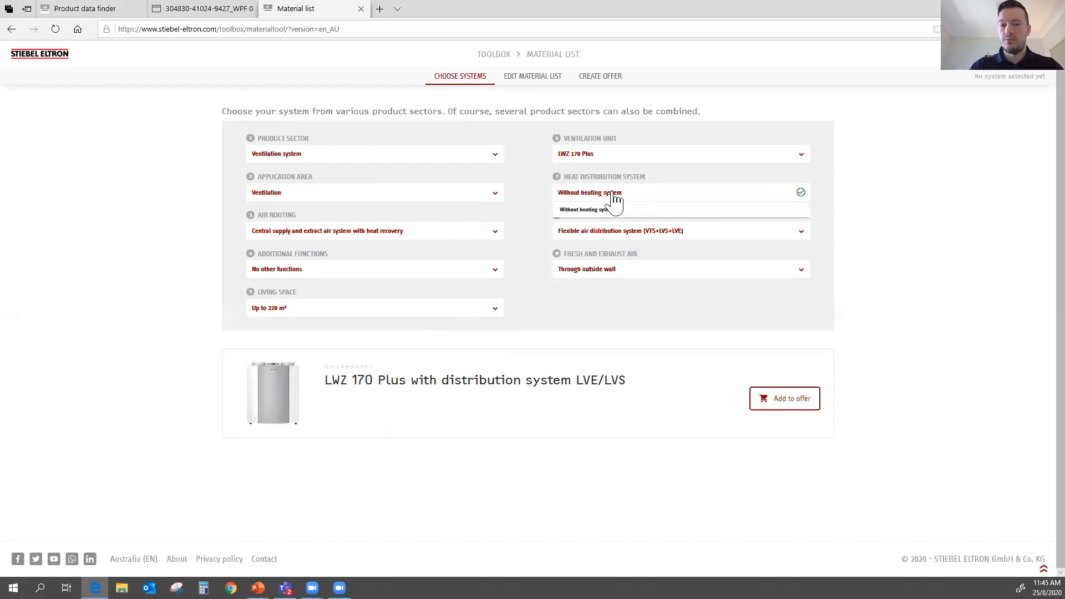
click(647, 197)
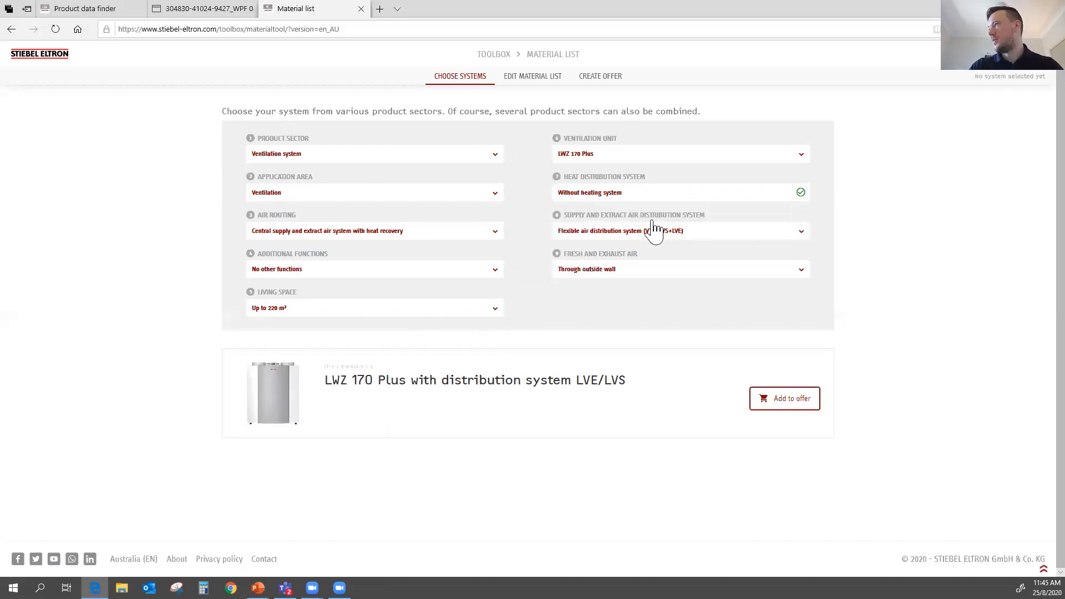
Set the supply and extract air distribution to the flexible air distribution system (VTS+LVS)
click(655, 233)
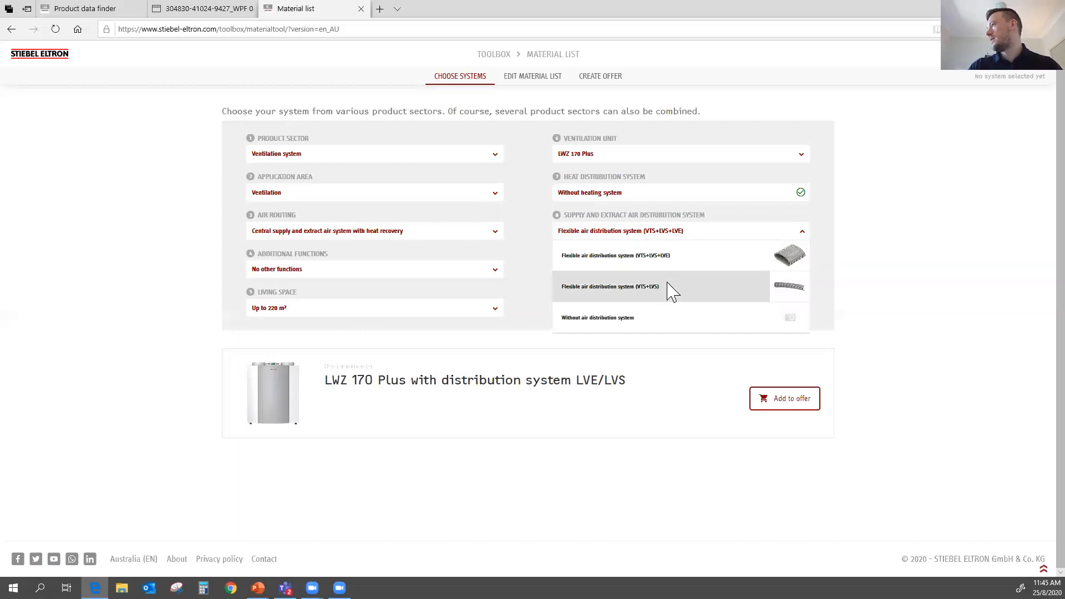
click(671, 288)
click(673, 236)
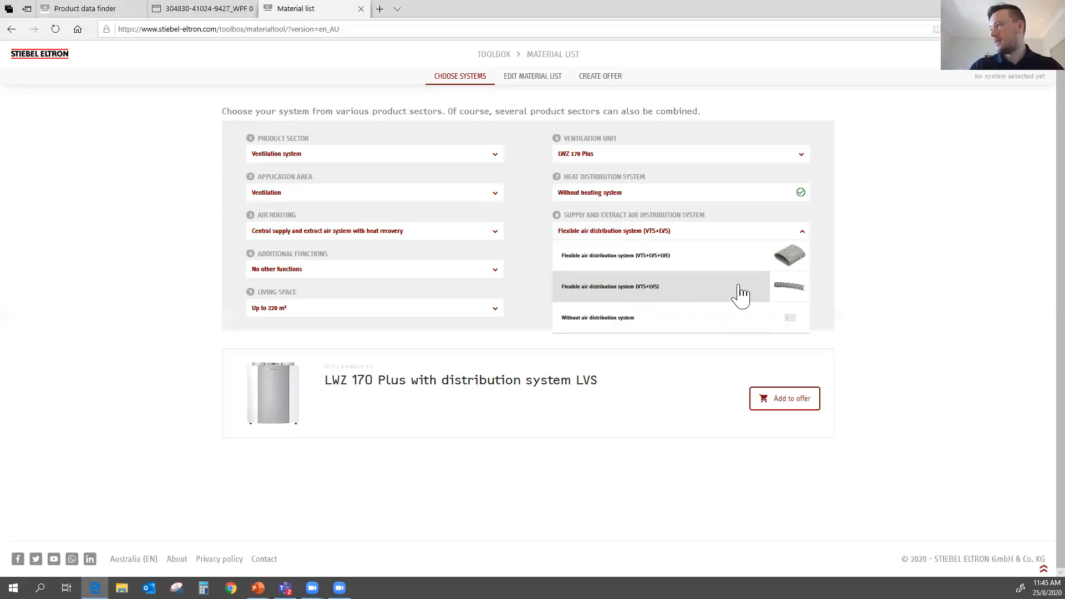
click(659, 290)
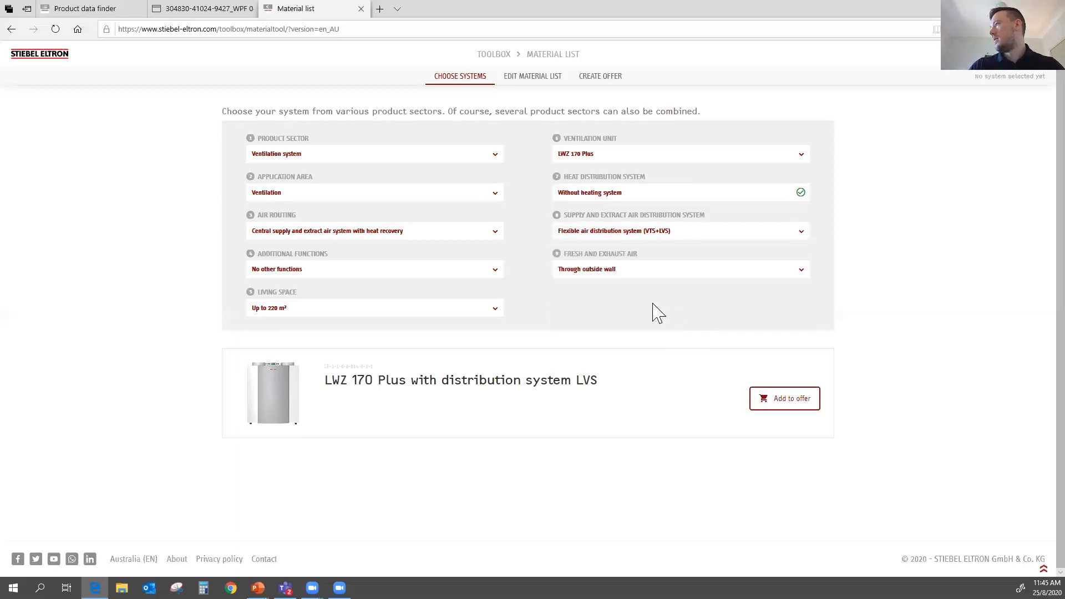
Route the fresh and exhaust air through the roof and add the configured LWZ 170 Plus system to the offer
click(638, 272)
click(638, 271)
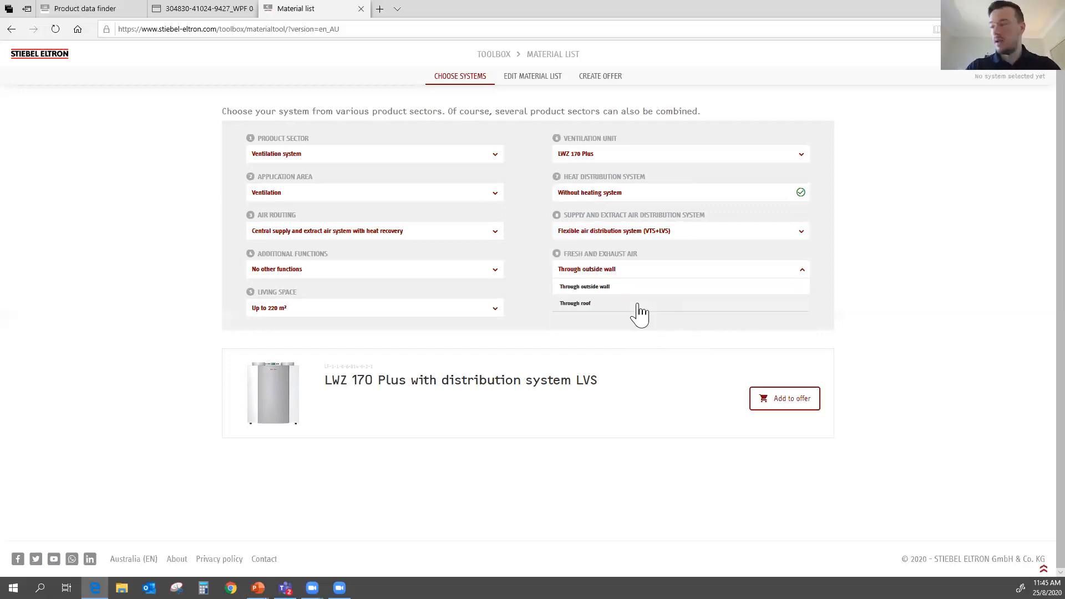
click(640, 305)
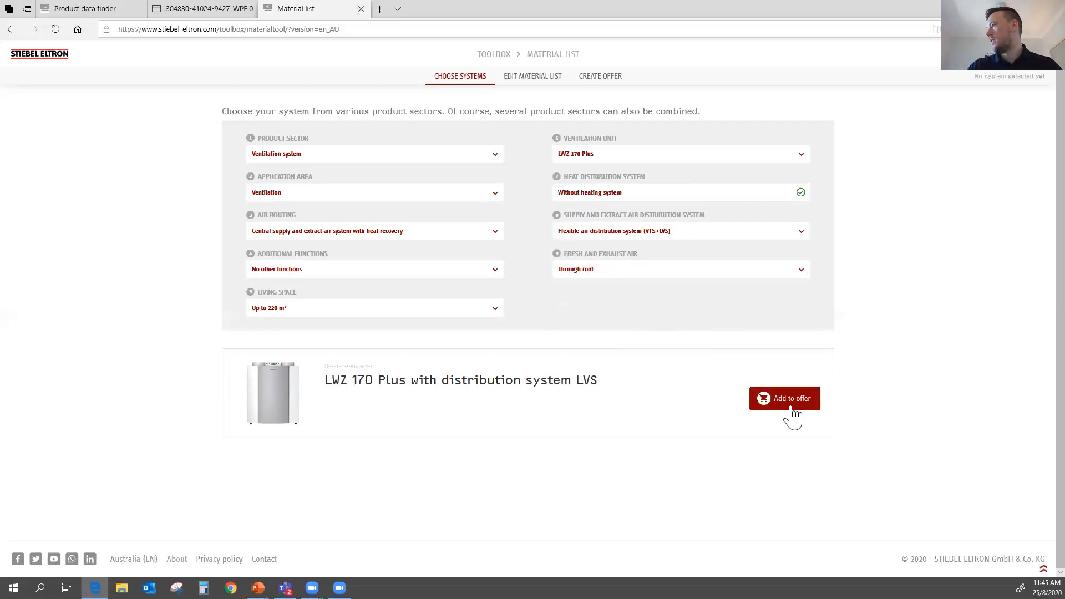
click(792, 408)
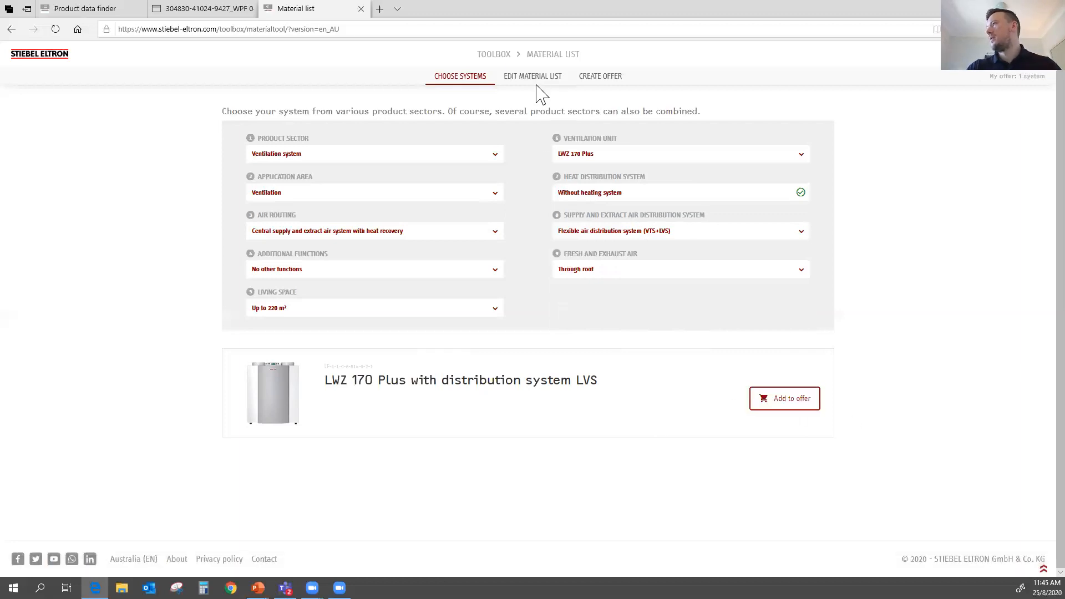
Review the ventilation system's parts list in the material list, checking back on the system selection before reopening the list
click(522, 80)
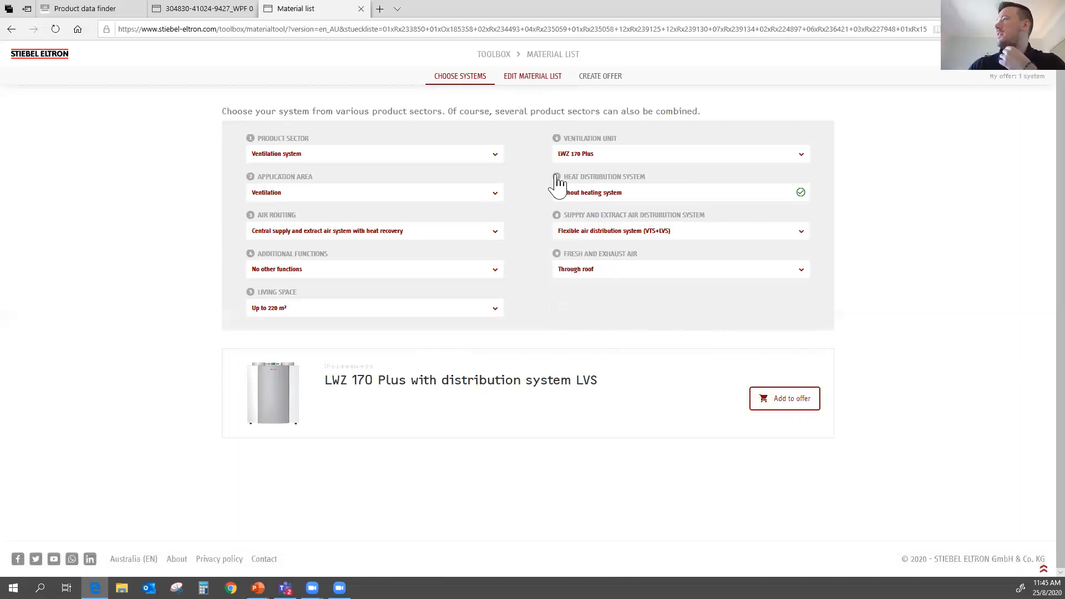
scroll(599, 294, down, 2)
scroll(600, 314, down, 8)
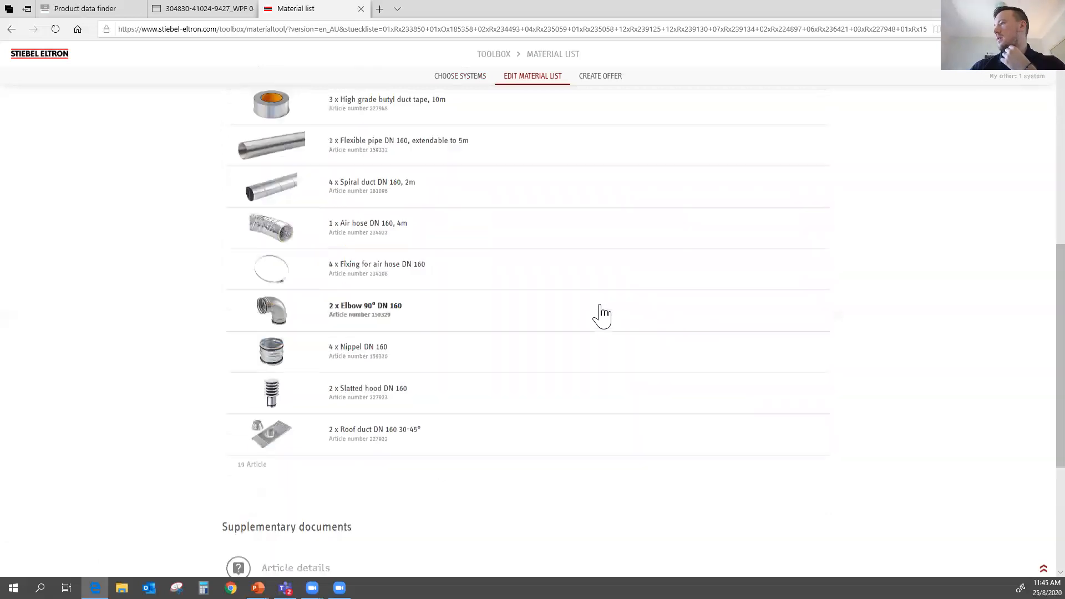
scroll(597, 312, up, 10)
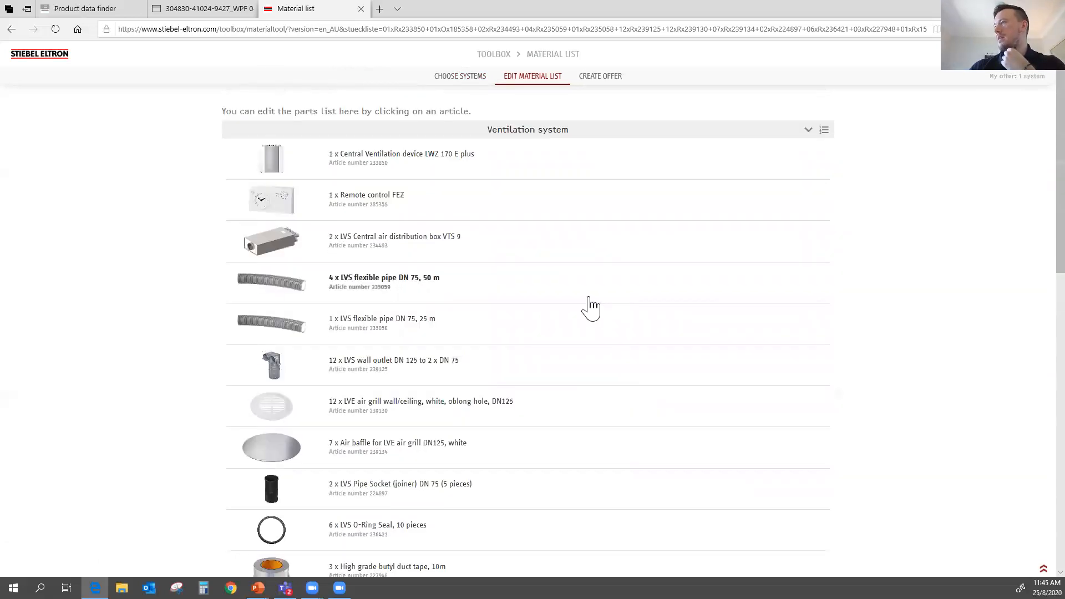
click(472, 81)
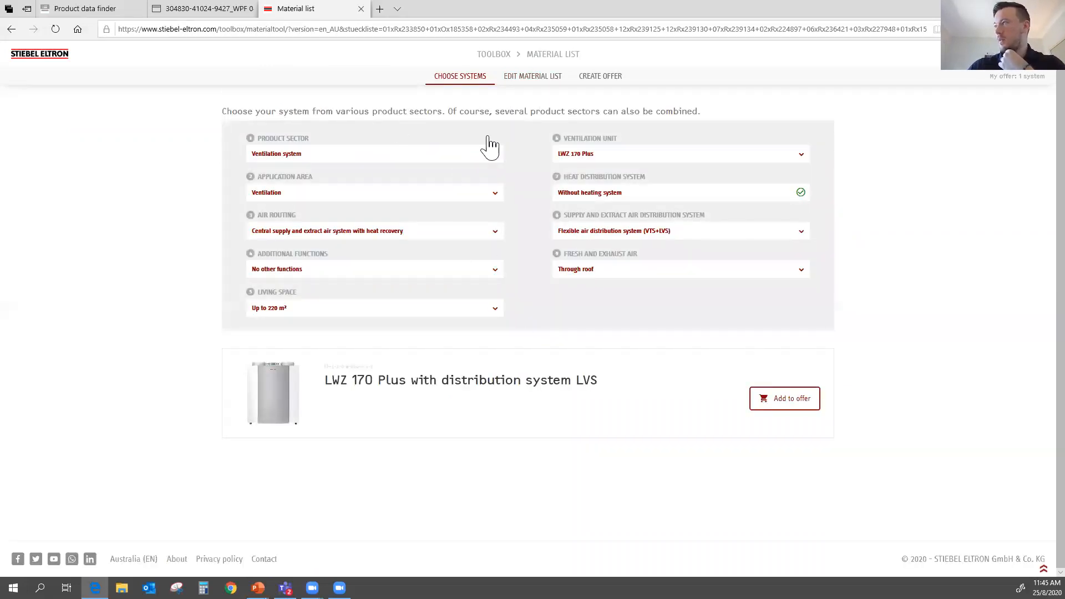
click(524, 86)
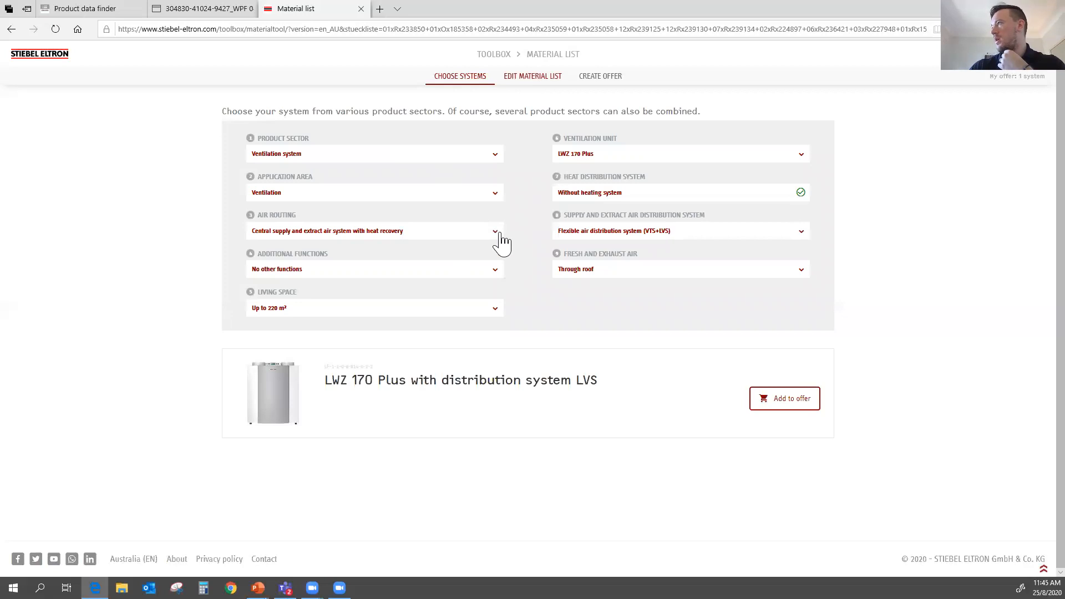
Replace the Remote control FEZ in the ventilation system's material list with the Air quality sensor/controller FEQ
scroll(521, 201, down, 2)
scroll(519, 278, up, 2)
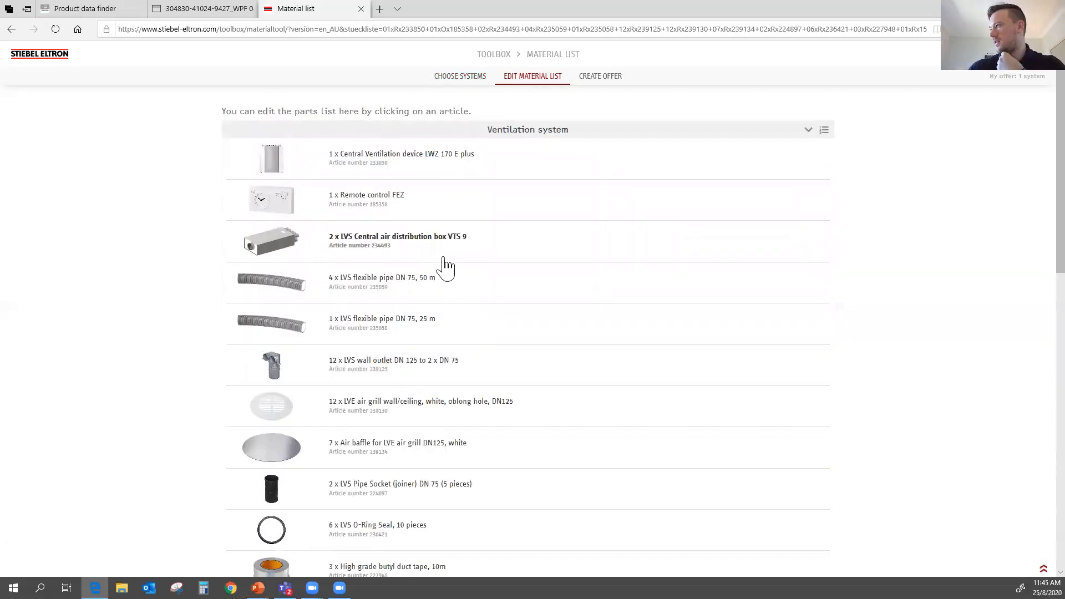
click(485, 207)
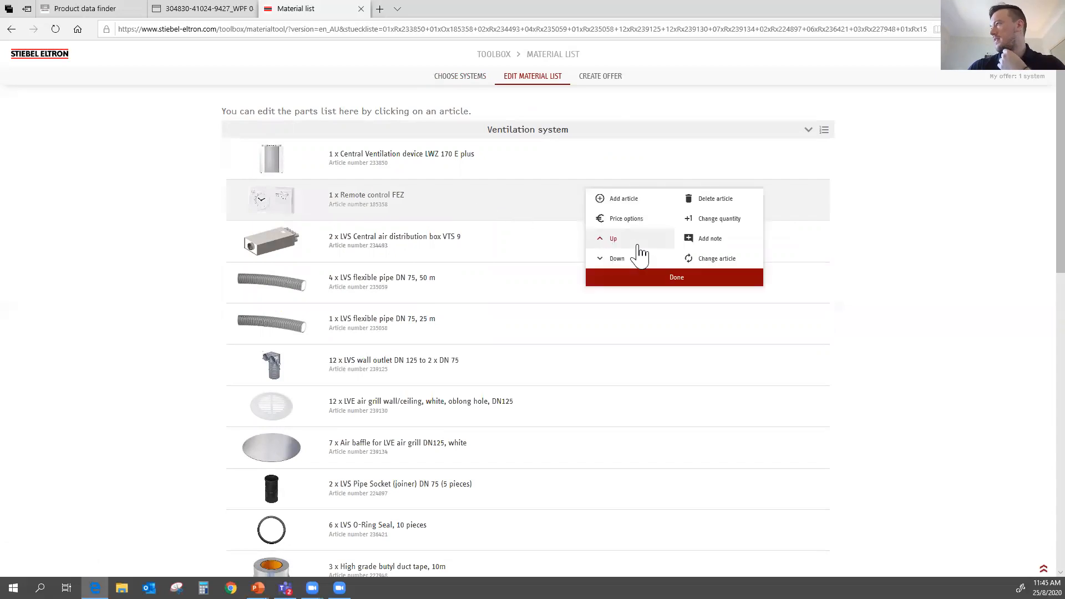
click(697, 260)
click(395, 219)
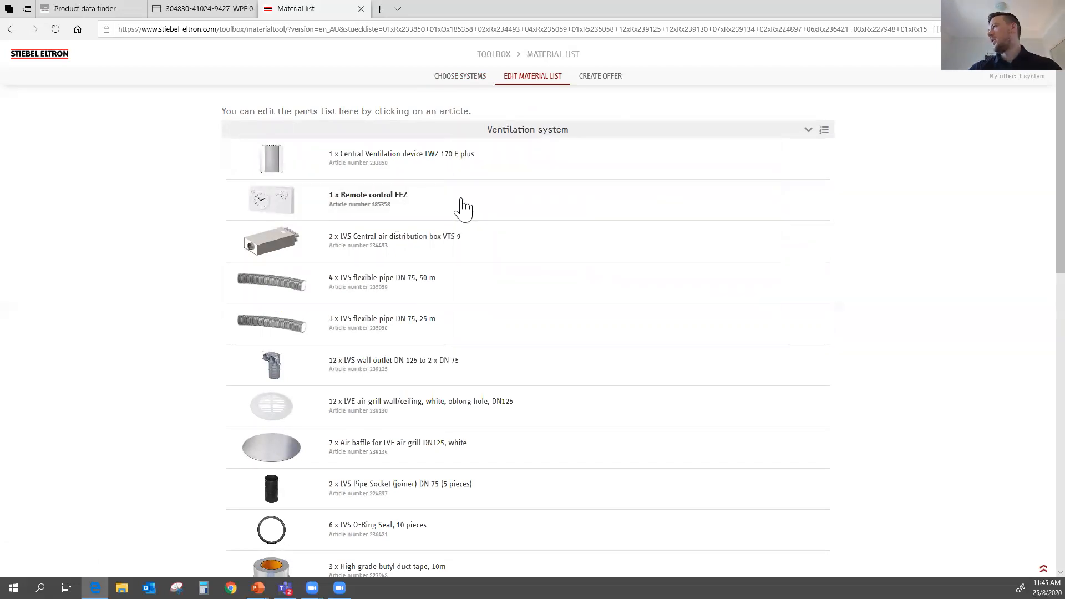
click(464, 209)
click(700, 265)
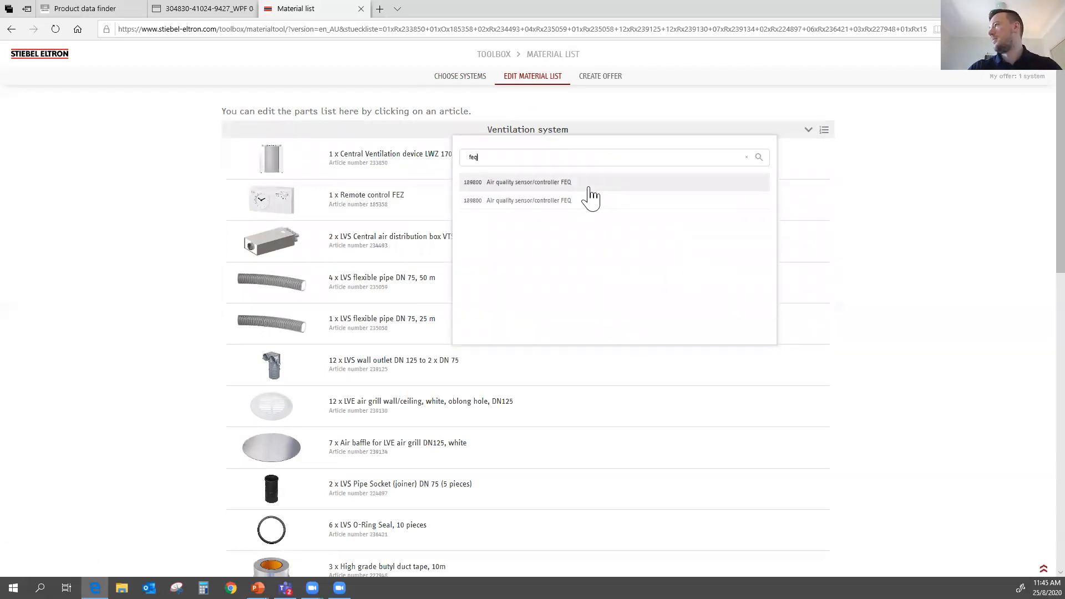
click(557, 204)
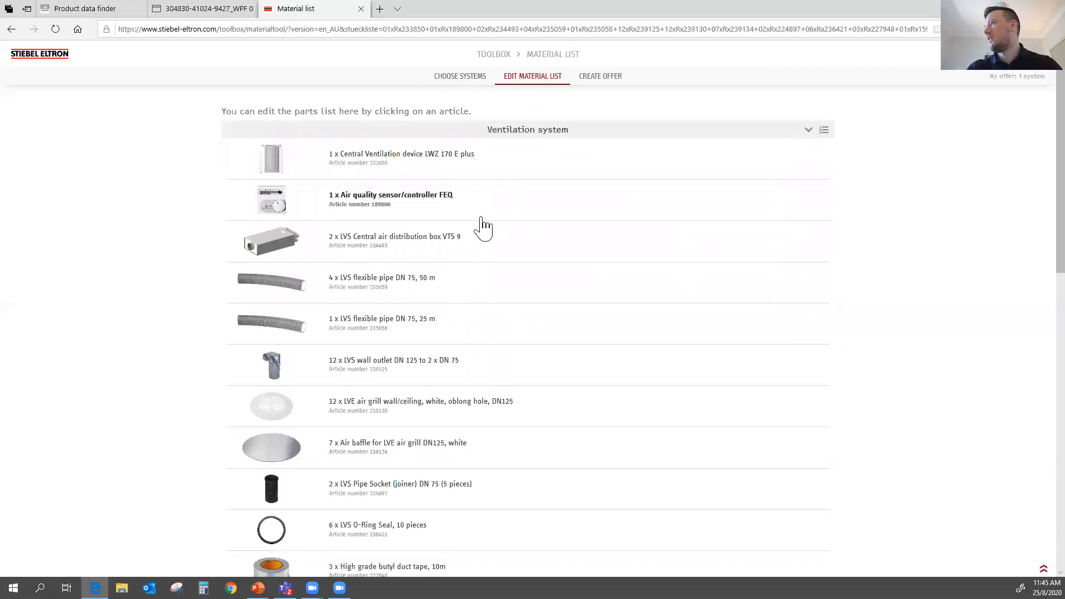
Set the quantity of the LVS Central air distribution box VTS 9 to 4, then move the article down one place and back up
click(451, 248)
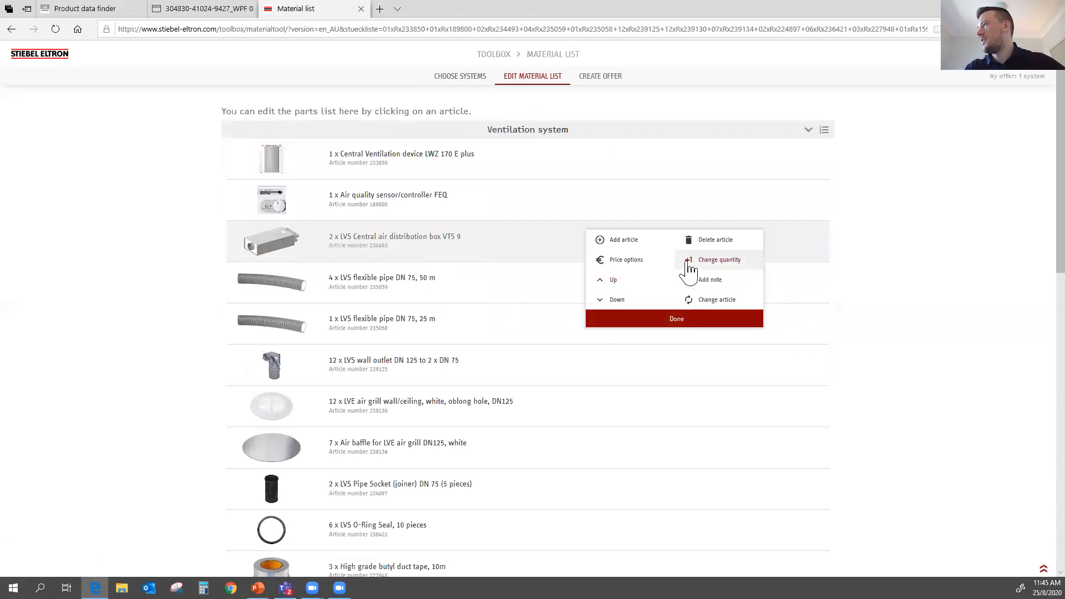
click(690, 262)
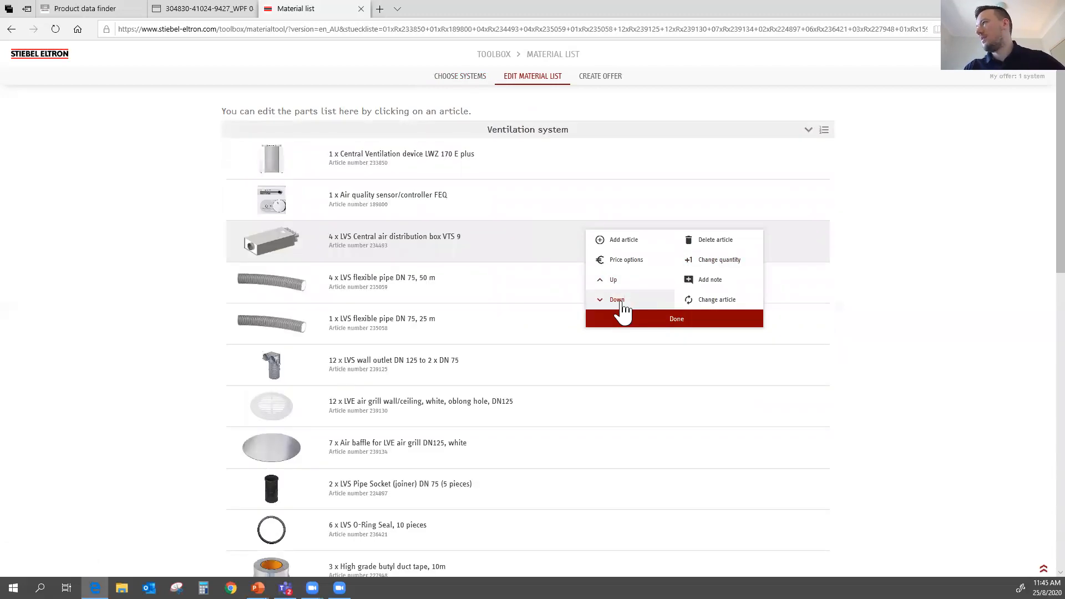
click(623, 300)
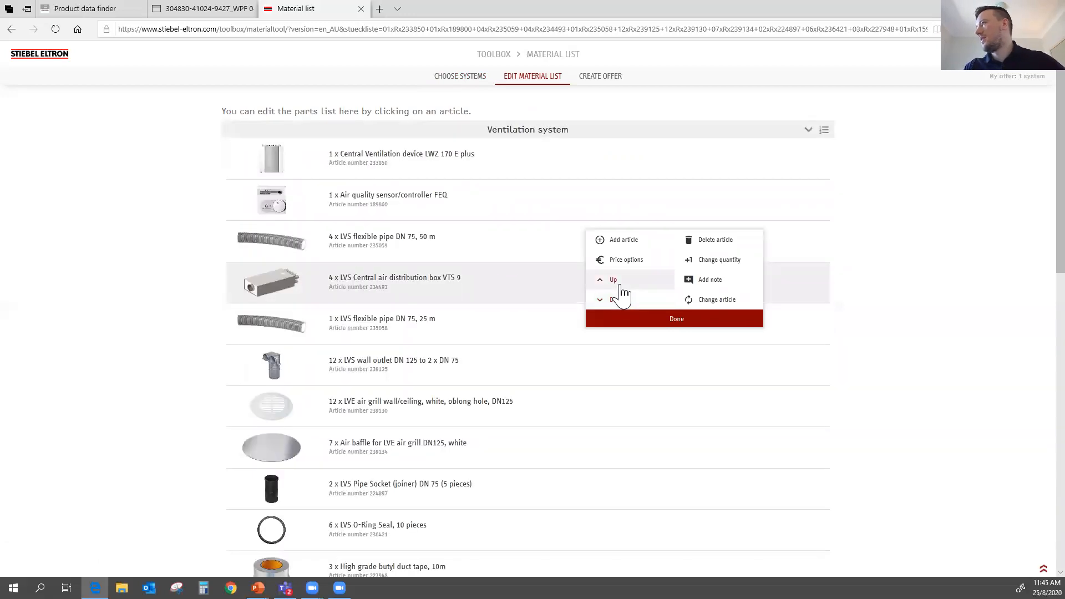
click(624, 281)
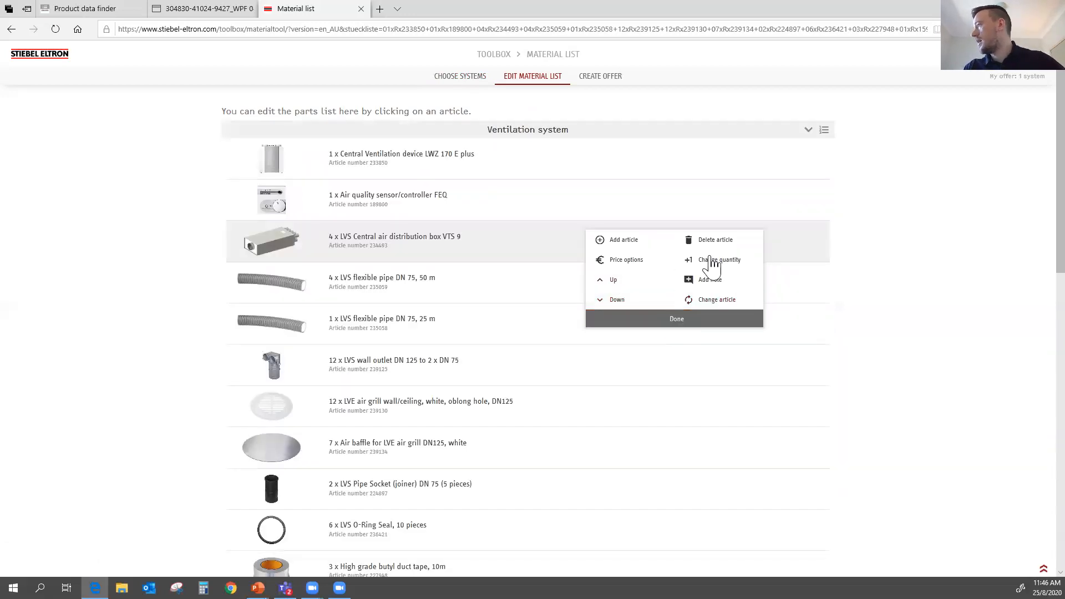
click(643, 321)
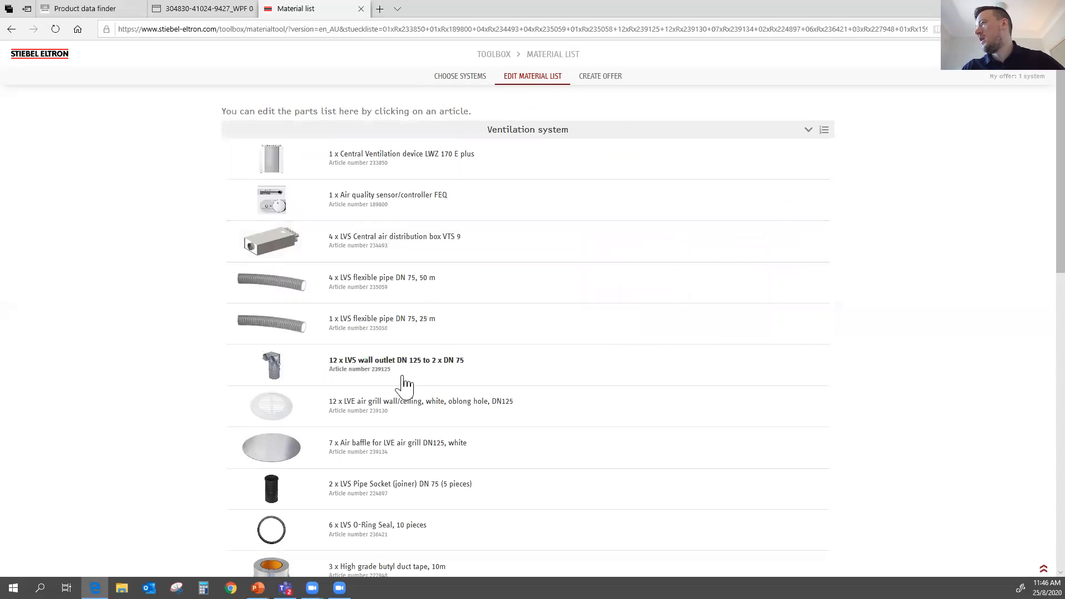
Delete the Fixing for air hose DN 160 article from the ventilation system's material list
scroll(582, 380, down, 9)
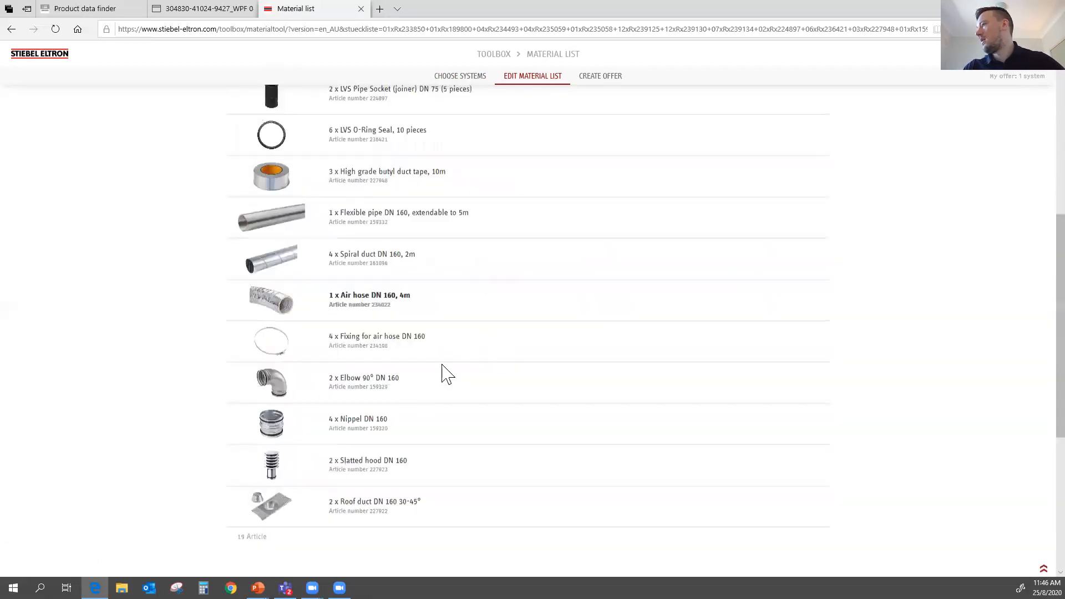
scroll(451, 417, up, 9)
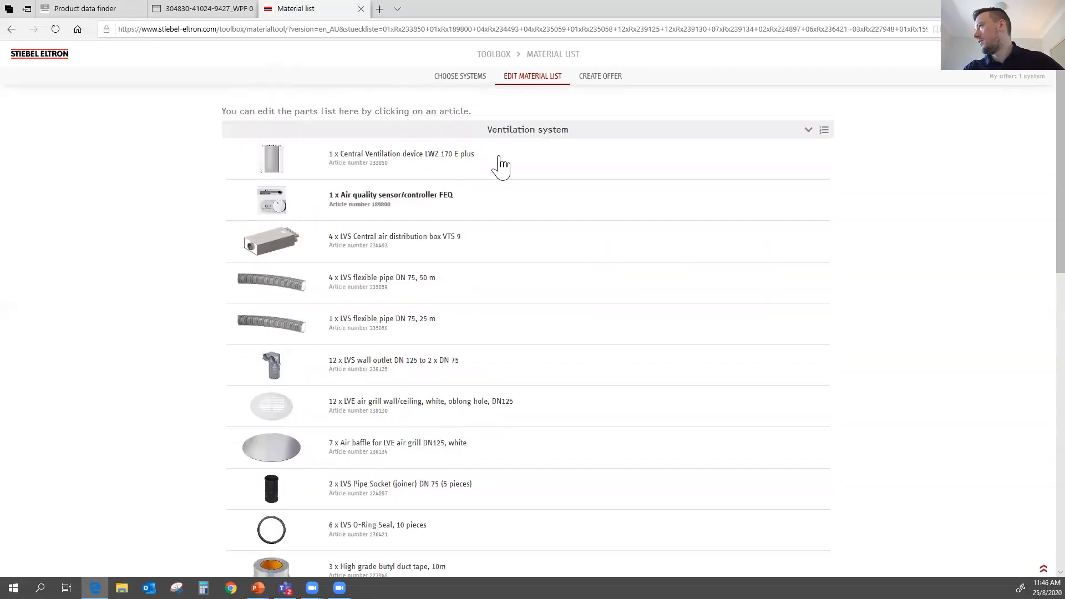
scroll(432, 462, down, 3)
scroll(357, 475, down, 5)
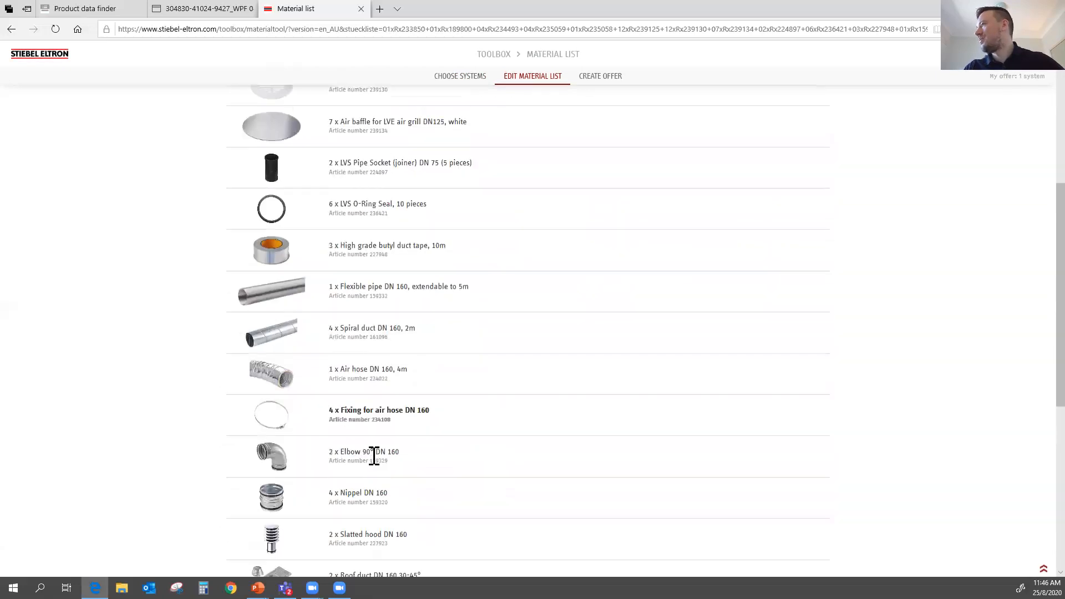
click(404, 349)
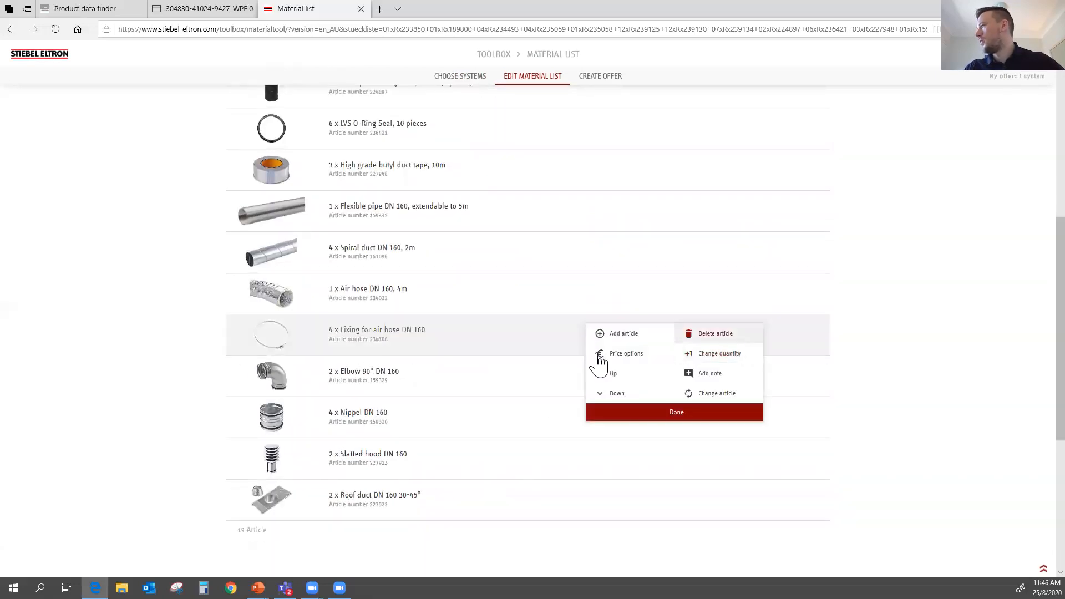
click(656, 413)
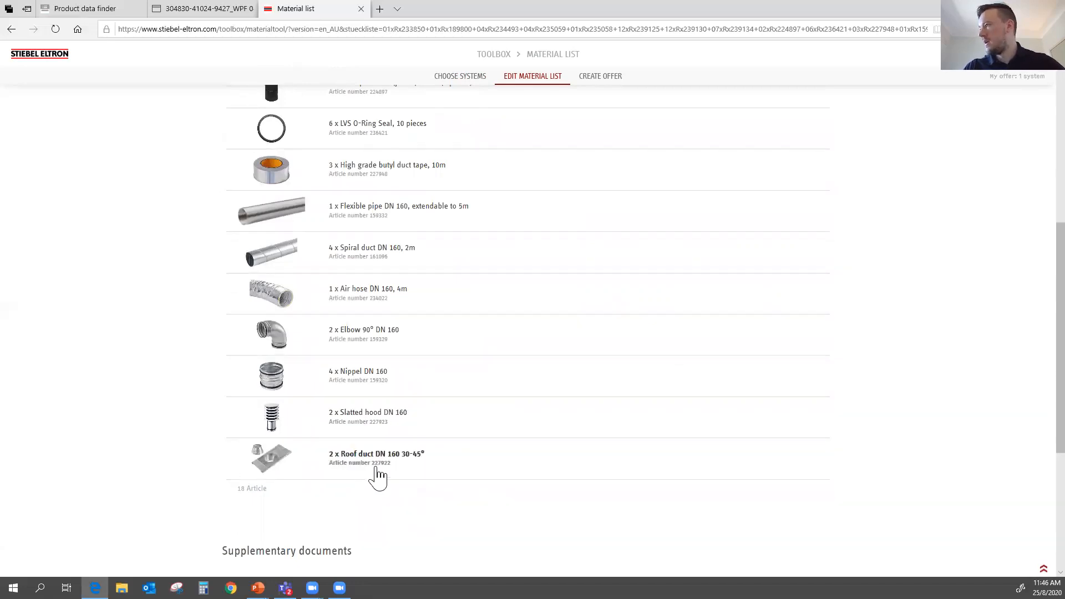
Return to the system selection and change the product sector to Hot water
scroll(335, 440, up, 6)
scroll(335, 355, up, 2)
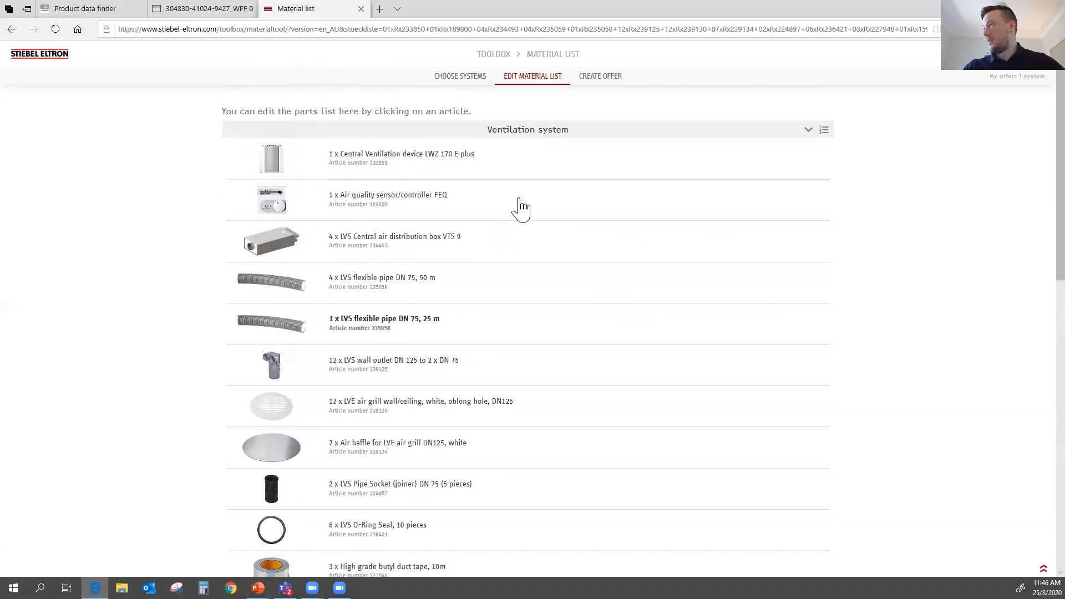
click(463, 78)
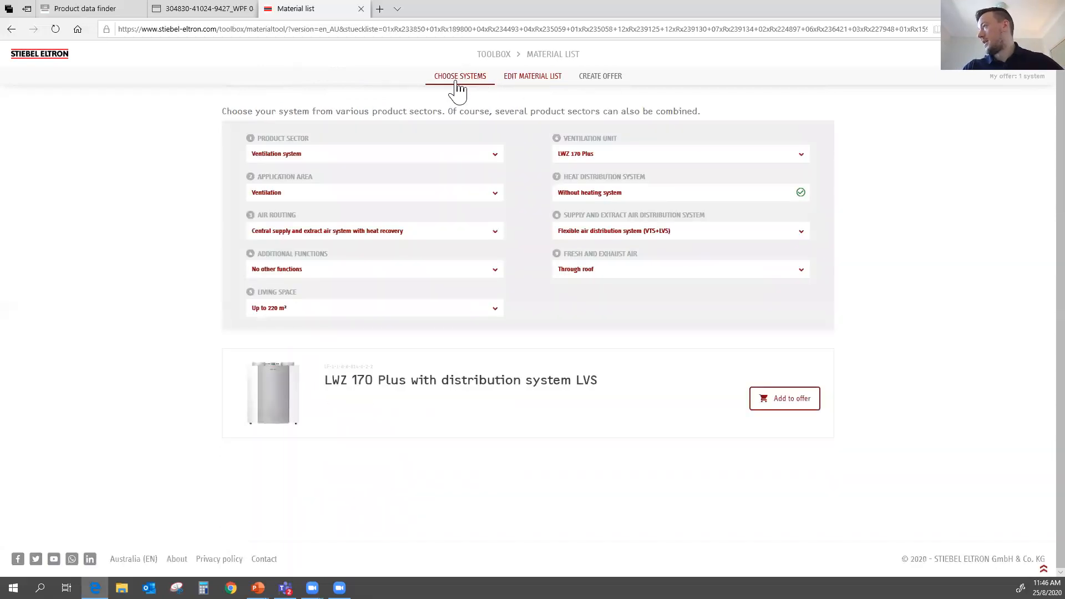
click(464, 80)
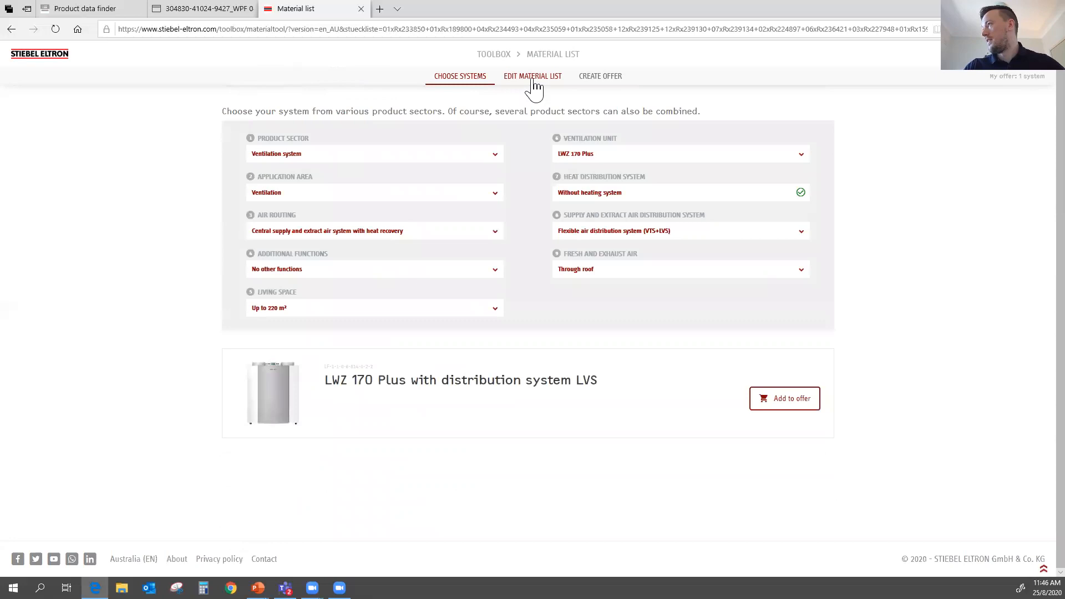
click(392, 158)
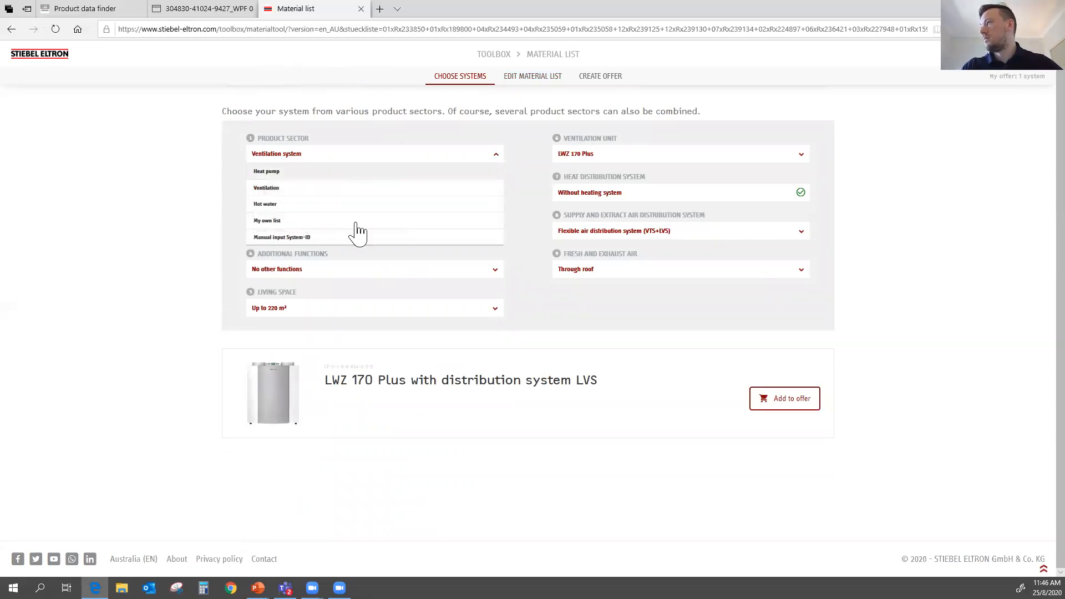
click(359, 204)
Set the type of DHW generation to DHW heat pump and add the DHW heat pump WWK 300 SOL to the offer
click(360, 194)
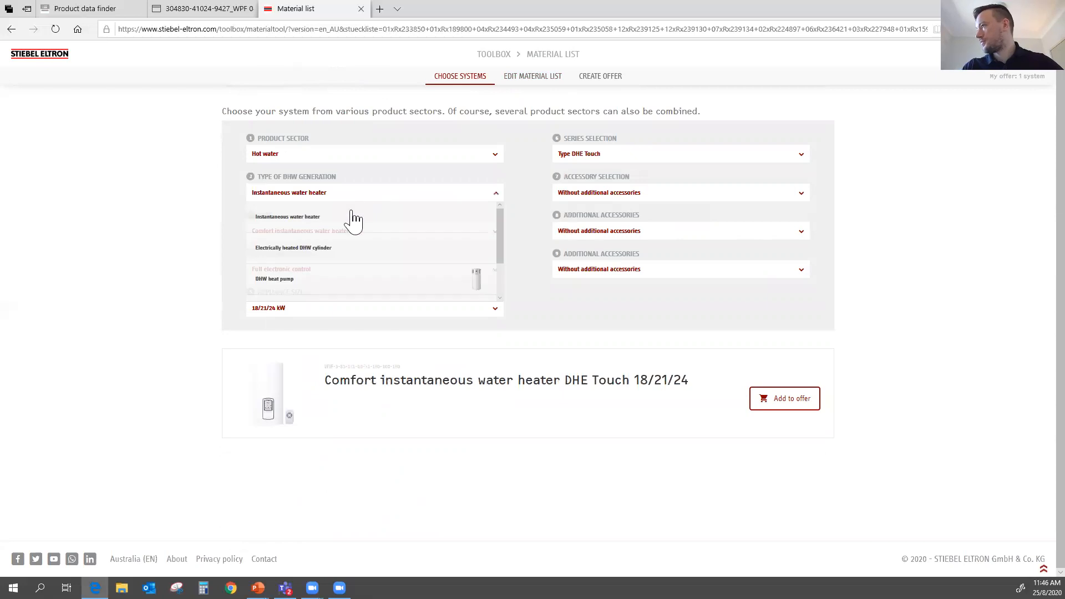
click(340, 288)
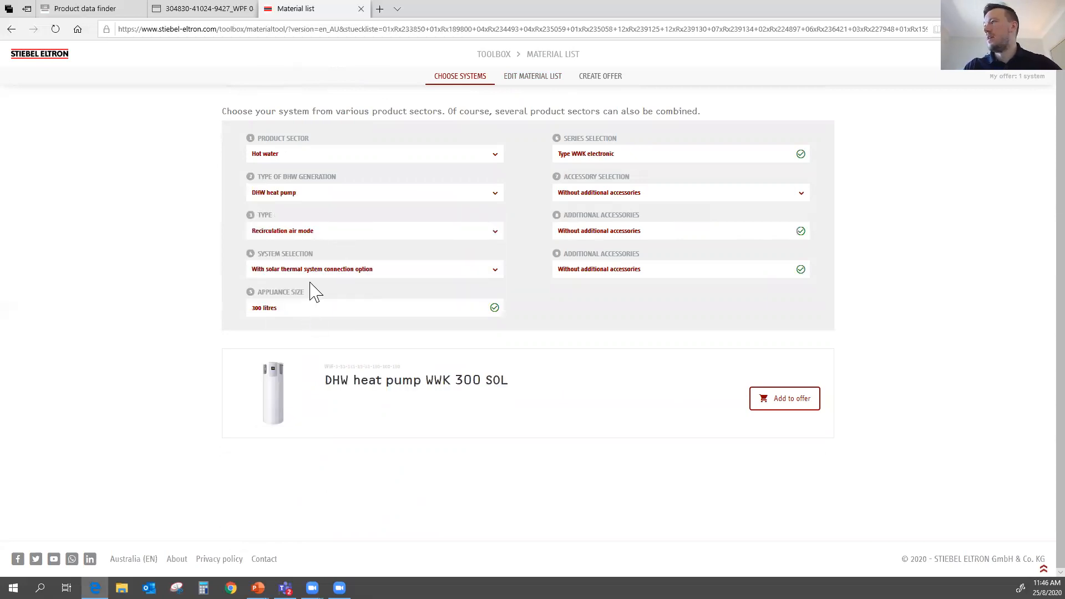
click(349, 234)
click(358, 311)
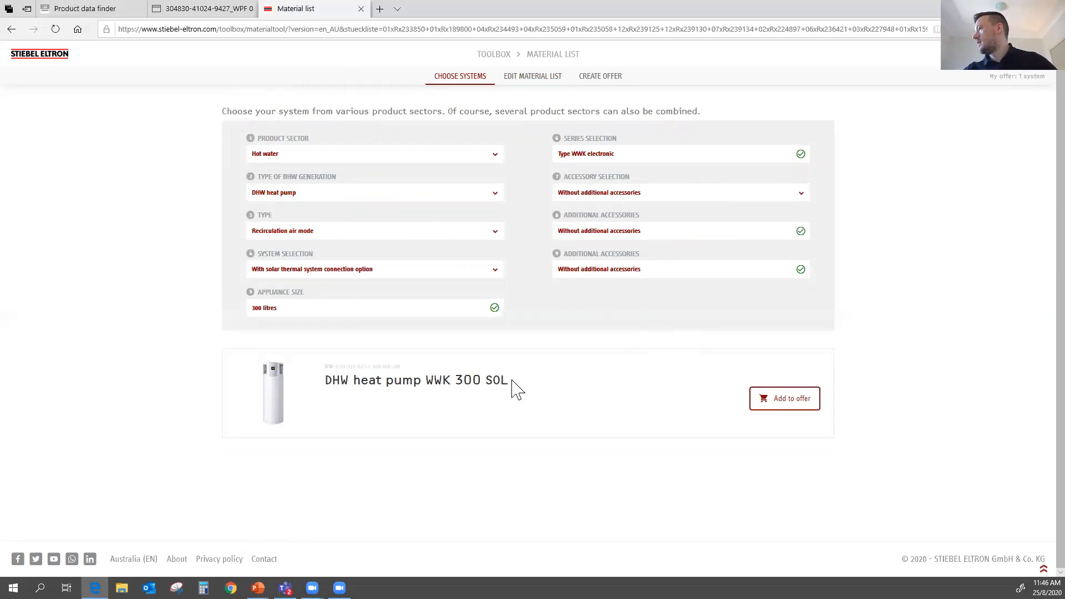
click(790, 400)
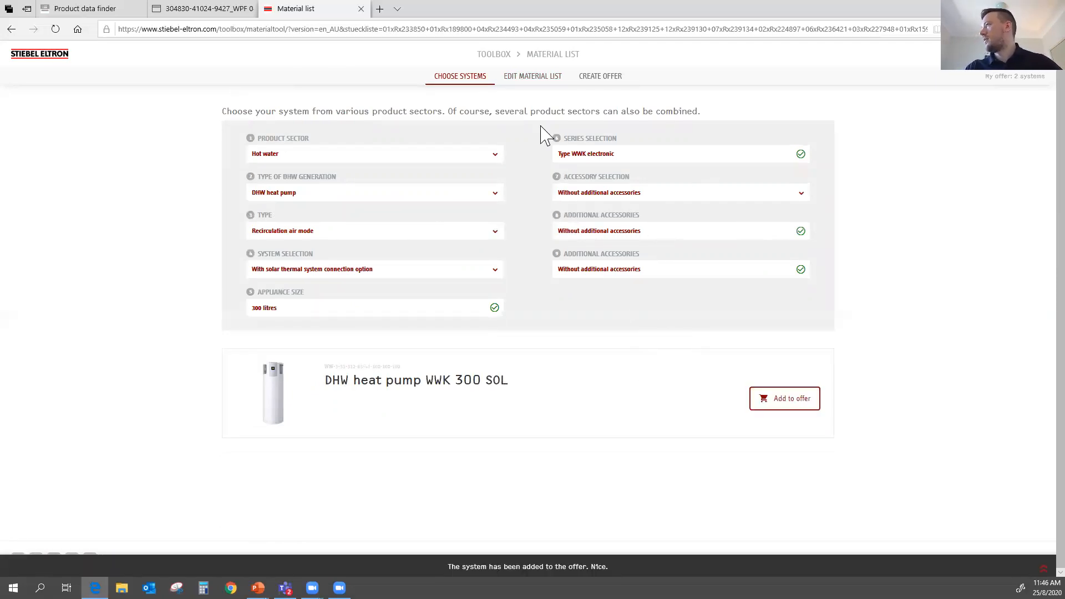
Review the combined material list, checking the ventilation parts and the hot water section
click(537, 81)
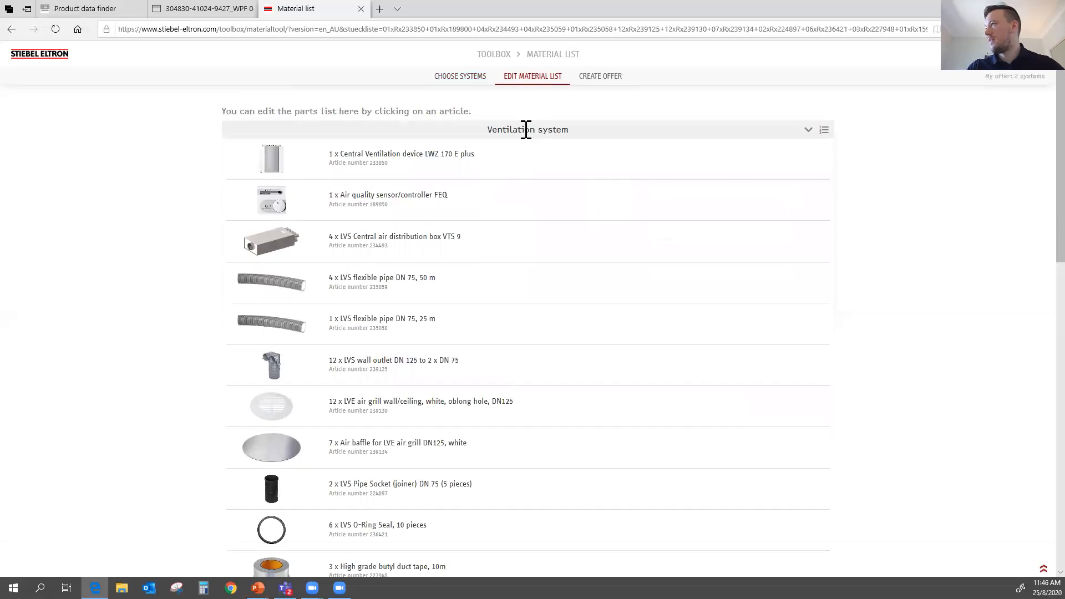
scroll(534, 297, down, 10)
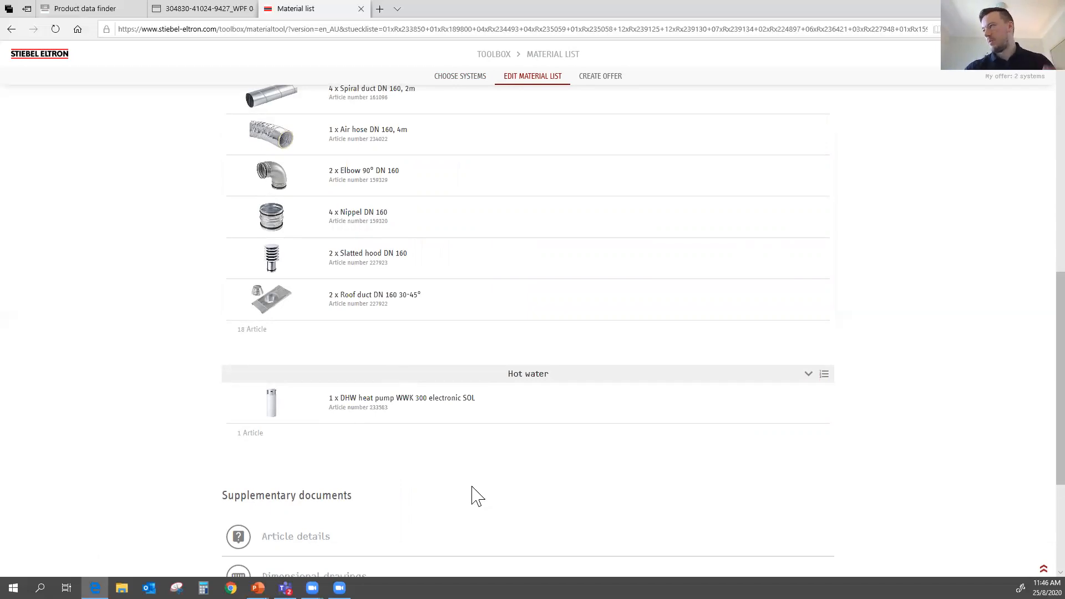
scroll(446, 473, up, 2)
scroll(468, 361, up, 1)
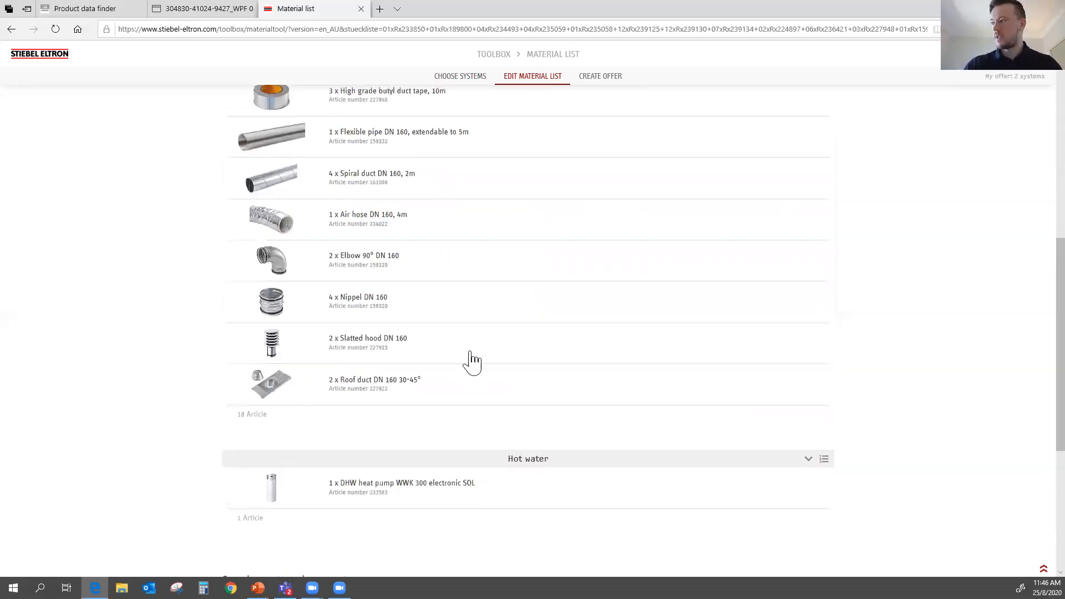
scroll(464, 409, down, 3)
scroll(463, 410, up, 15)
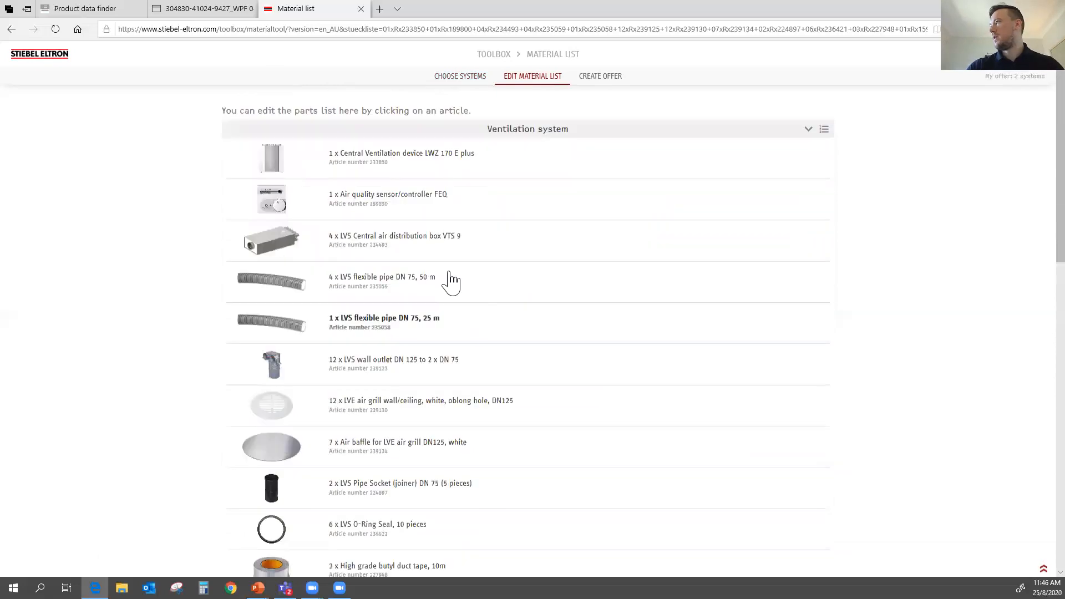
Start creating the offer, fill in the editor's name and name the project Test Ventilation + DHW
click(608, 84)
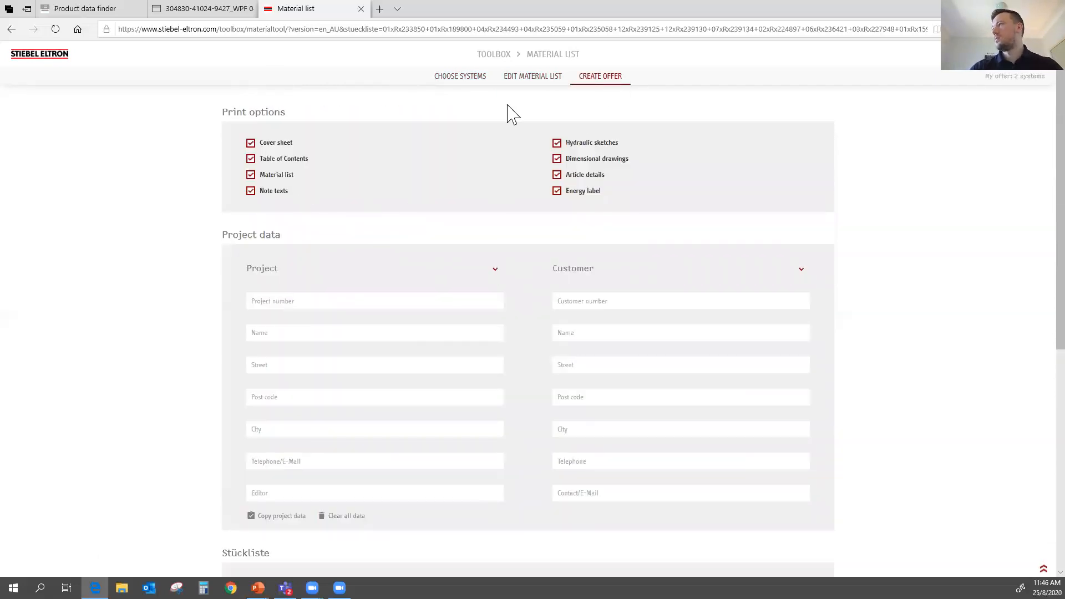
click(388, 494)
text(Reich)
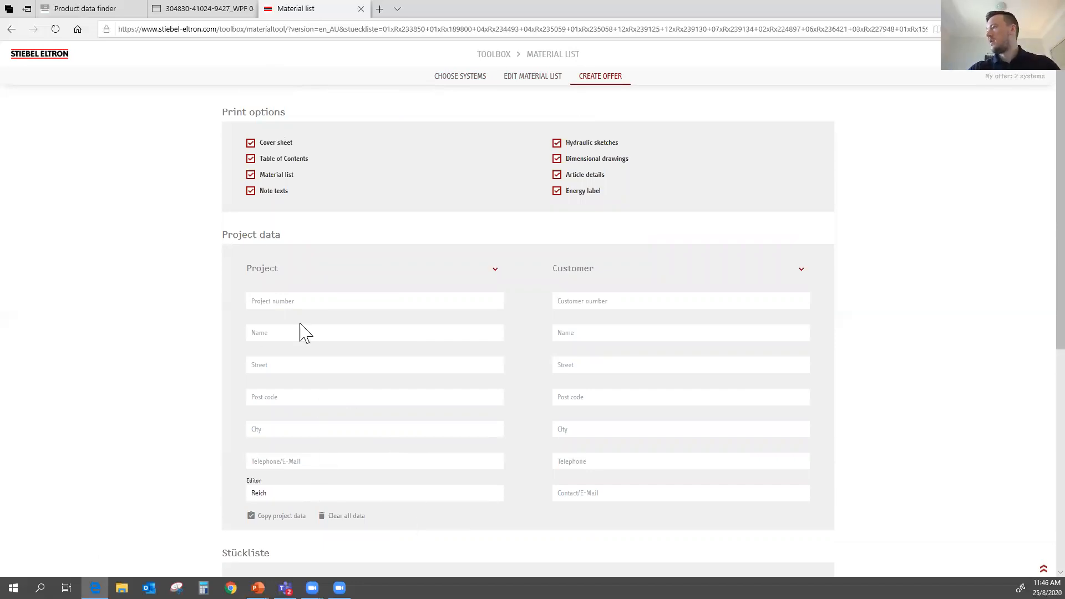
click(303, 336)
text(Test Ventilation + DHW)
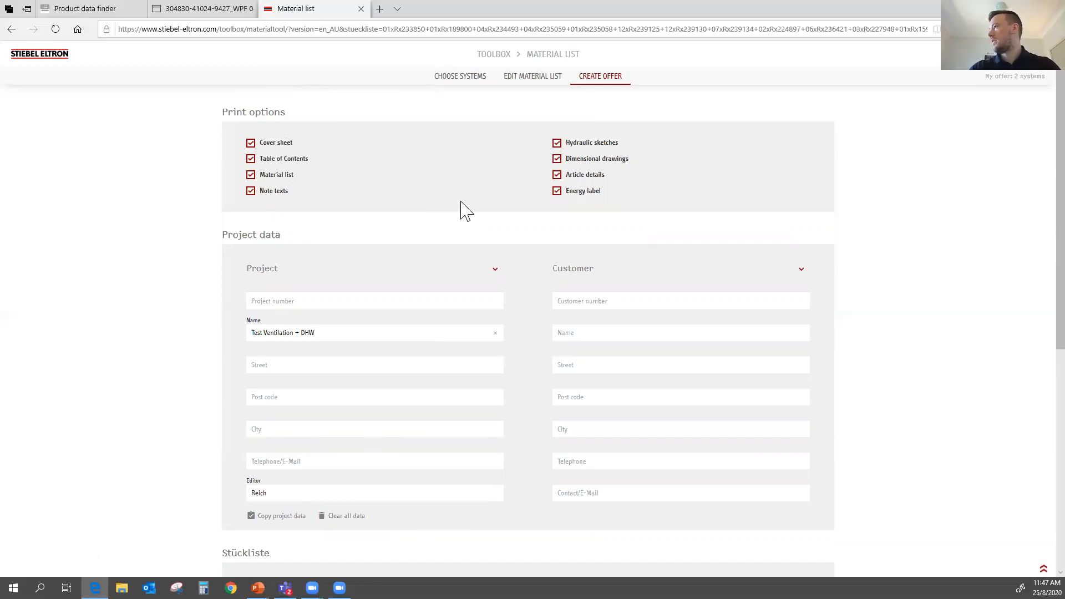
Exclude prices and VAT from the offer's parts list and generate the project PDF
scroll(465, 210, down, 2)
scroll(383, 100, up, 2)
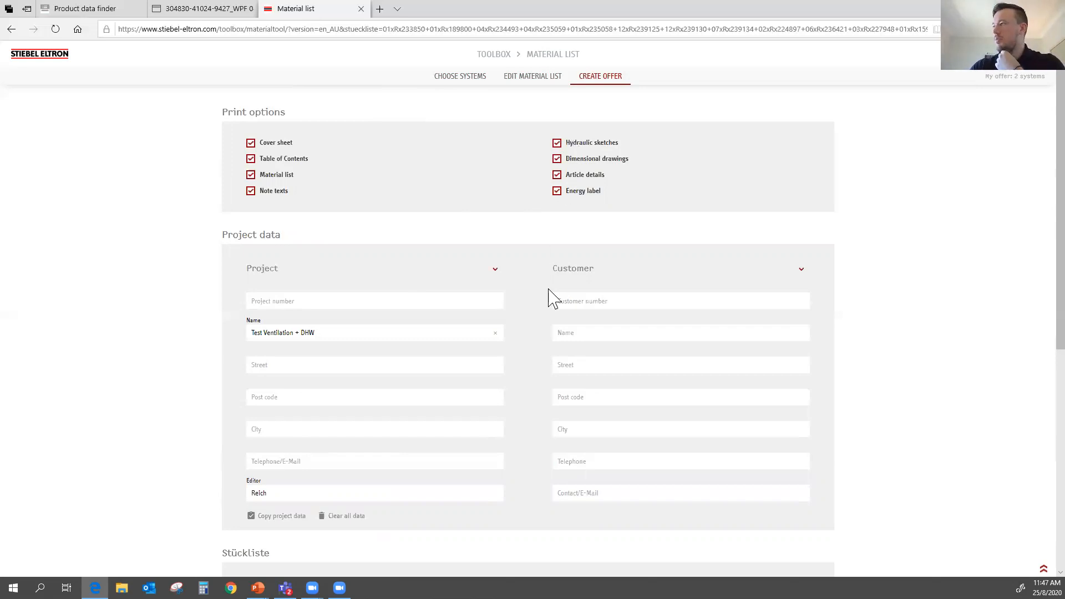
scroll(495, 327, down, 2)
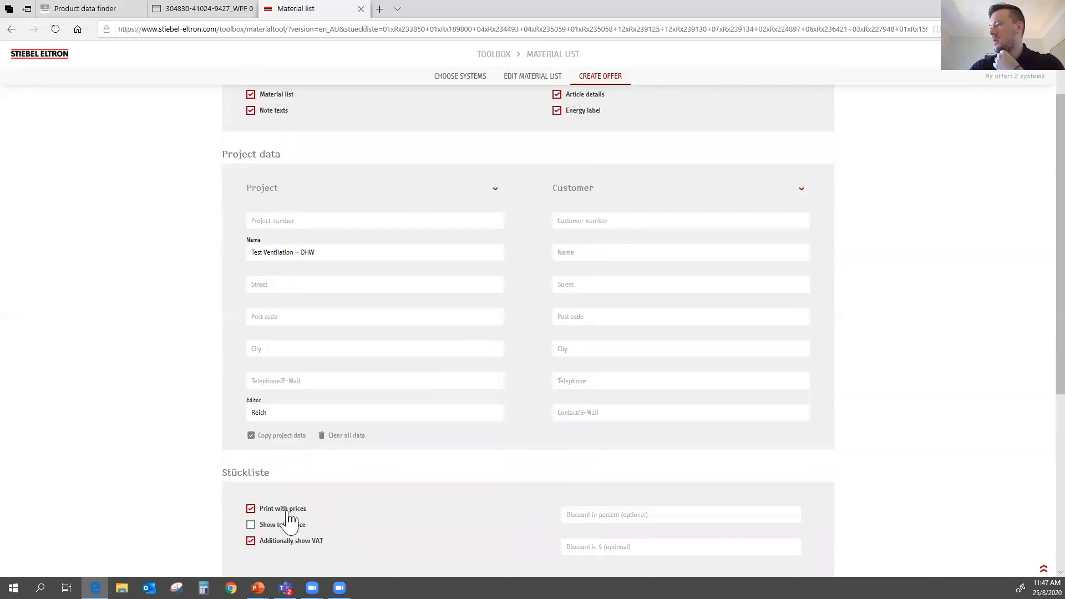
scroll(294, 550, down, 5)
click(808, 492)
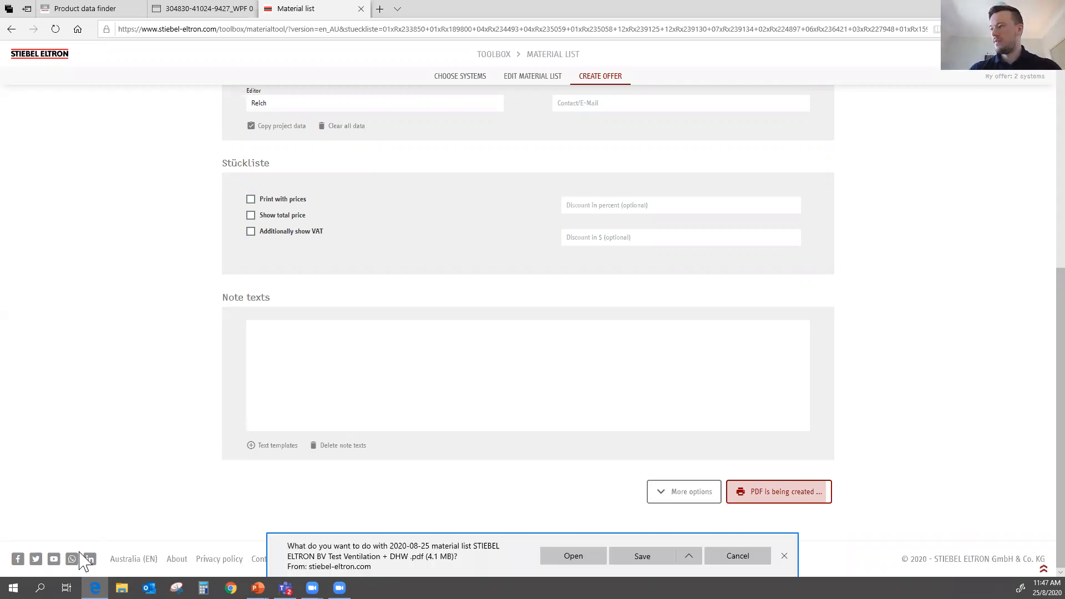
Open the generated offer PDF in a maximized window and examine its cover page and table of contents
click(550, 561)
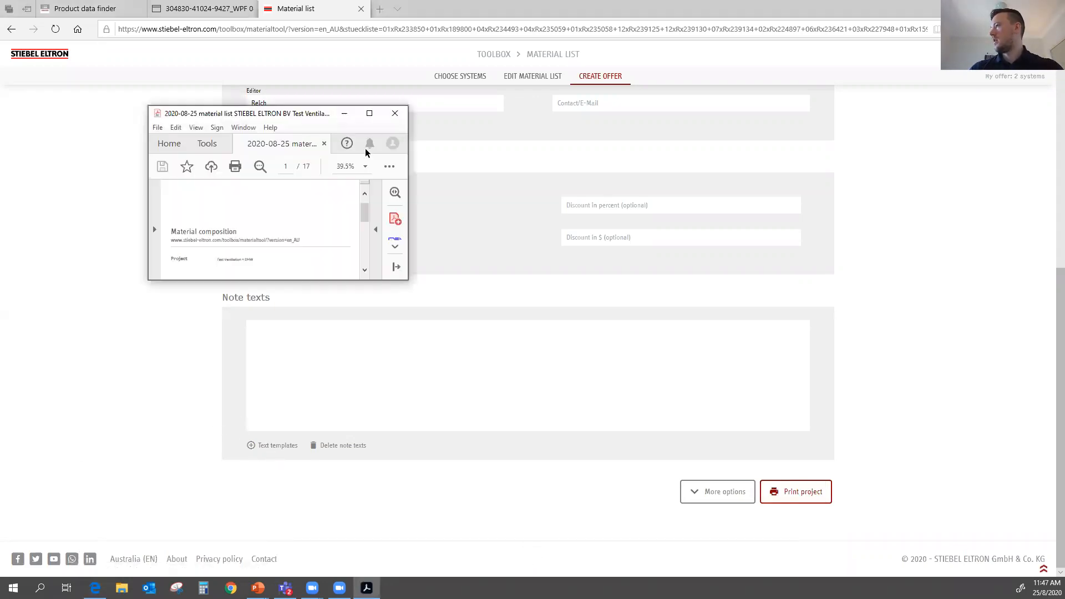
click(370, 113)
scroll(488, 310, down, 2)
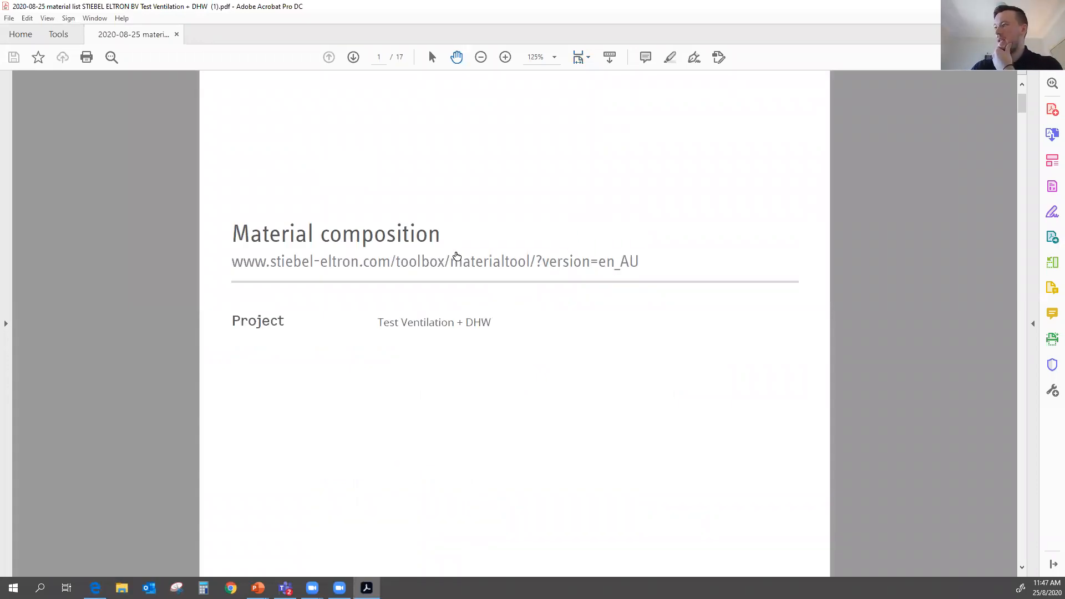
scroll(478, 240, down, 3)
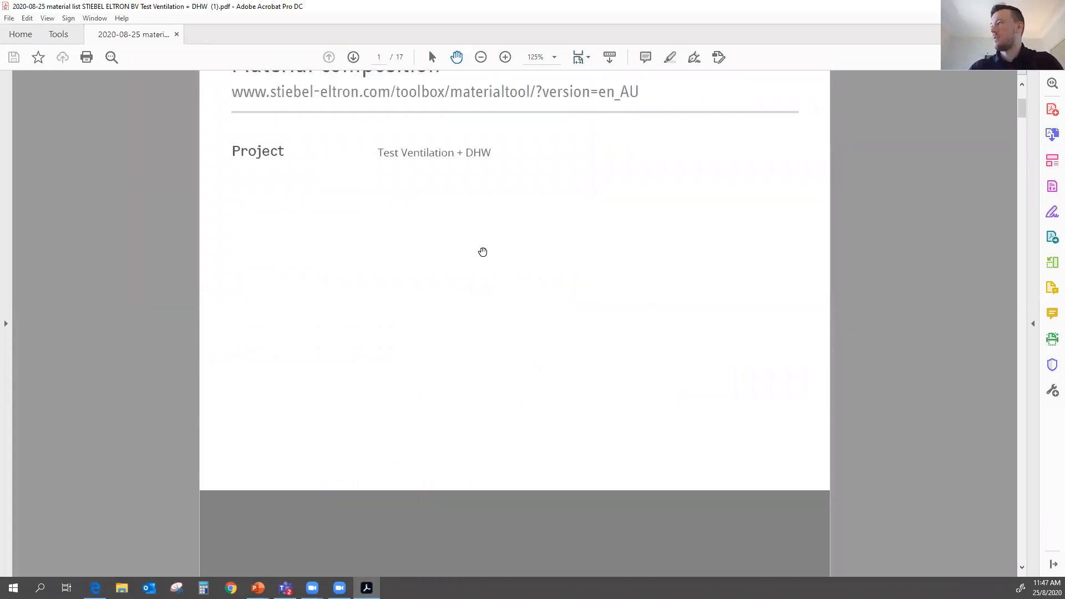
scroll(479, 250, down, 6)
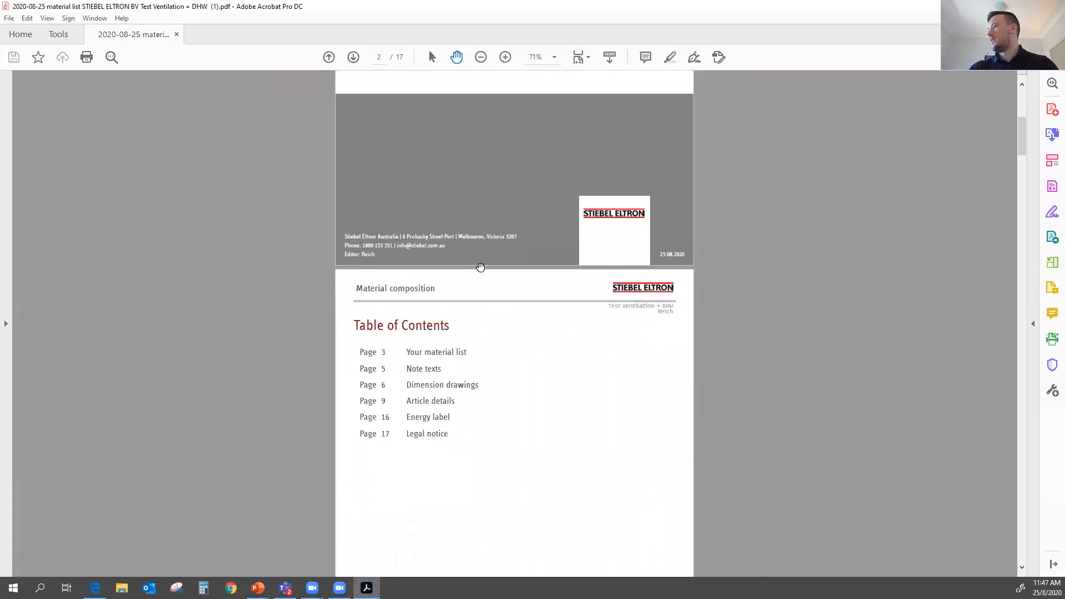
scroll(483, 286, down, 1)
ctrl+scroll(512, 223, up, 1)
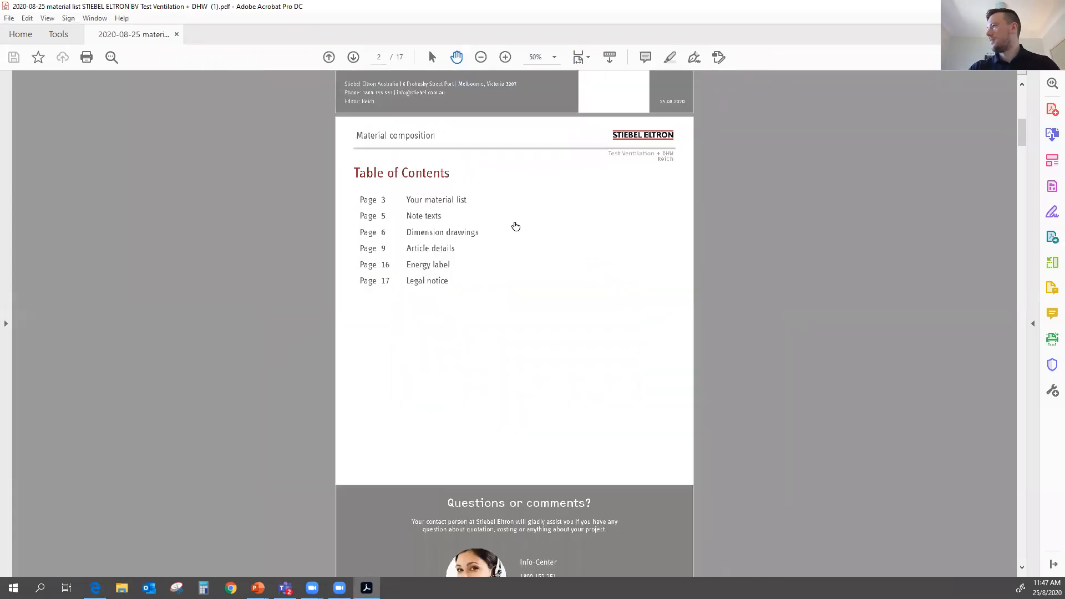
ctrl+scroll(499, 235, up, 1)
ctrl+scroll(478, 218, down, 1)
scroll(484, 219, down, 1)
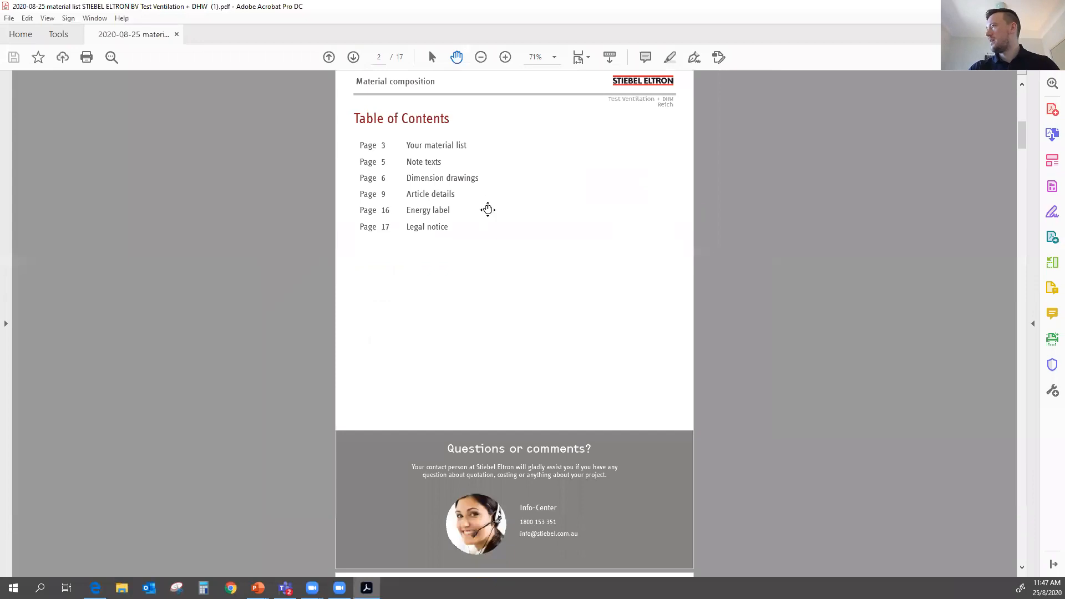
Review the PDF's material list for the ventilation system and hot water, including the note texts page
scroll(489, 254, down, 8)
scroll(510, 216, down, 1)
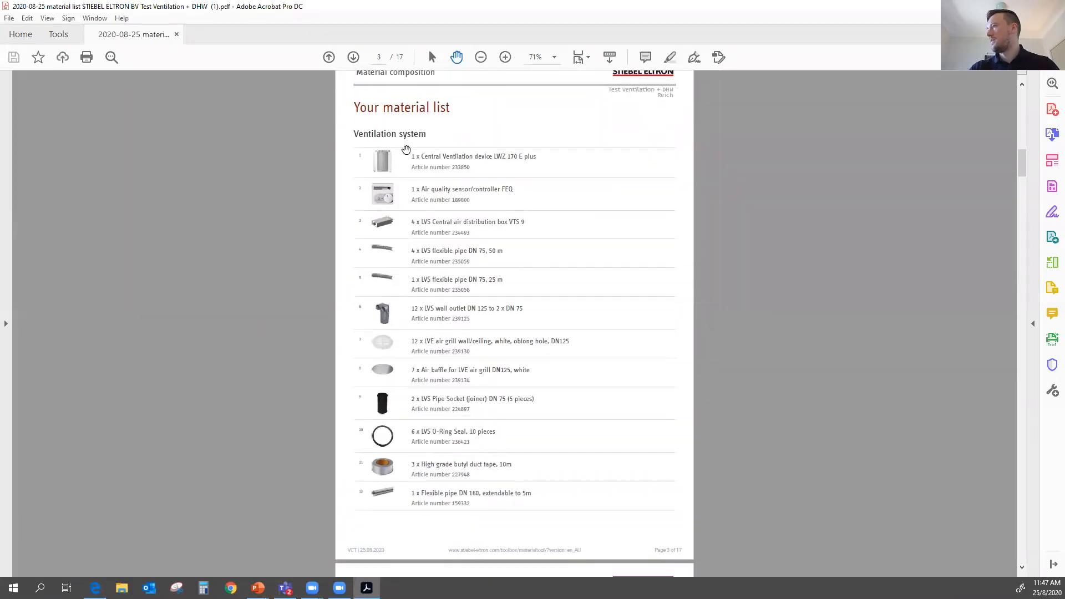
scroll(450, 153, down, 10)
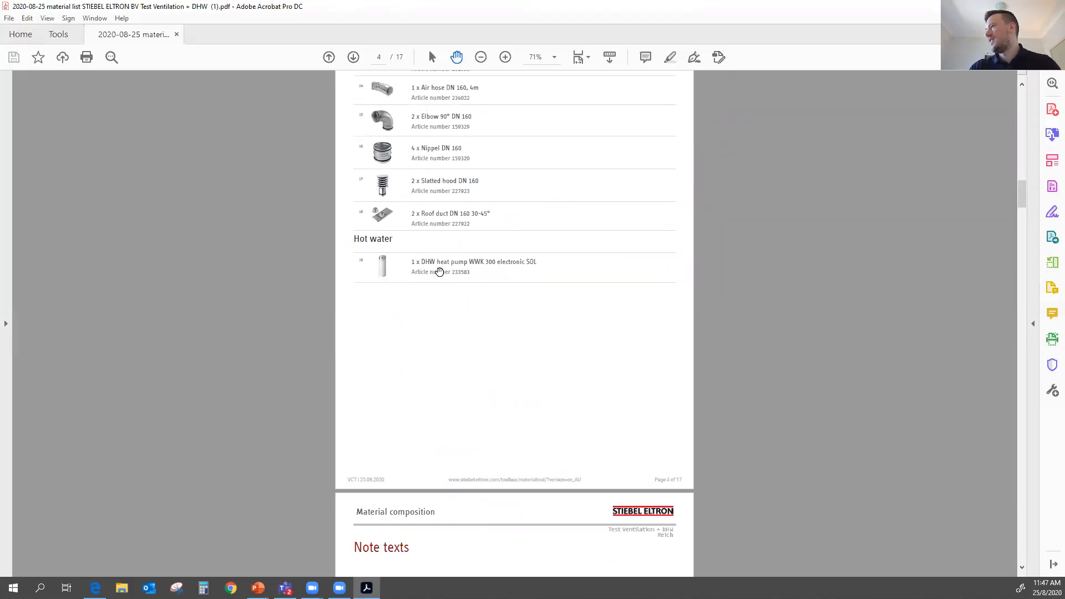
scroll(514, 340, down, 8)
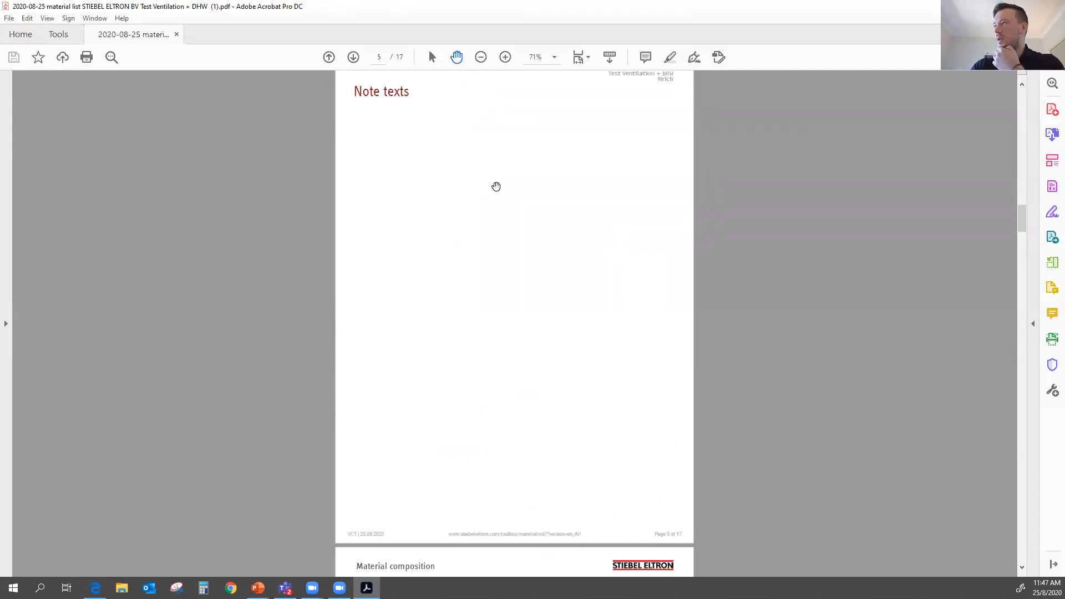
scroll(533, 196, down, 2)
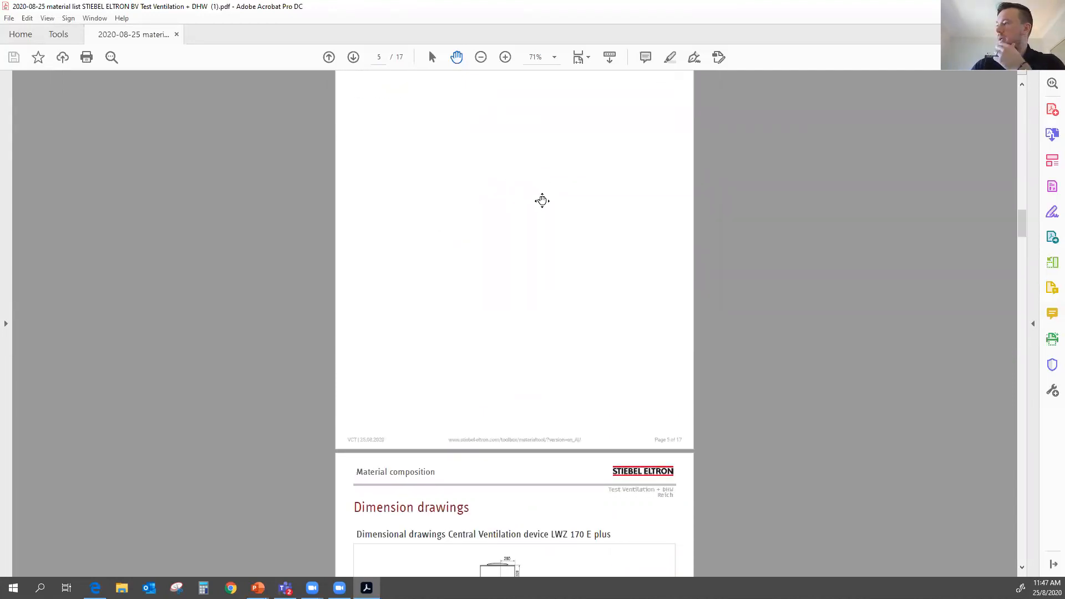
Look through the PDF's dimension drawings, article details, energy labels and legal notice, ending back at the cover page
scroll(533, 197, down, 7)
scroll(547, 172, down, 15)
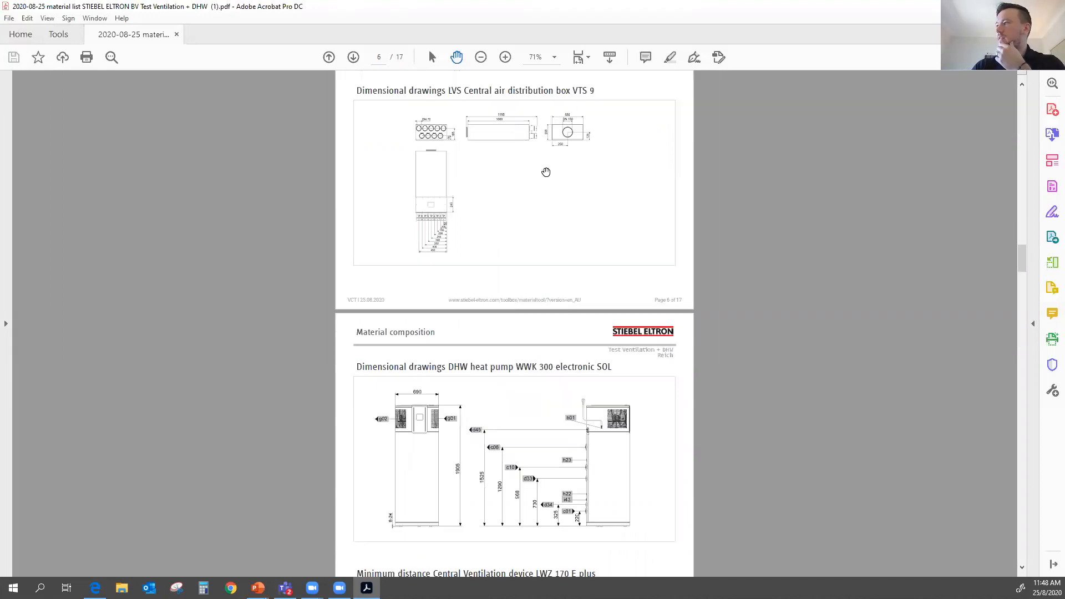
scroll(548, 196, down, 15)
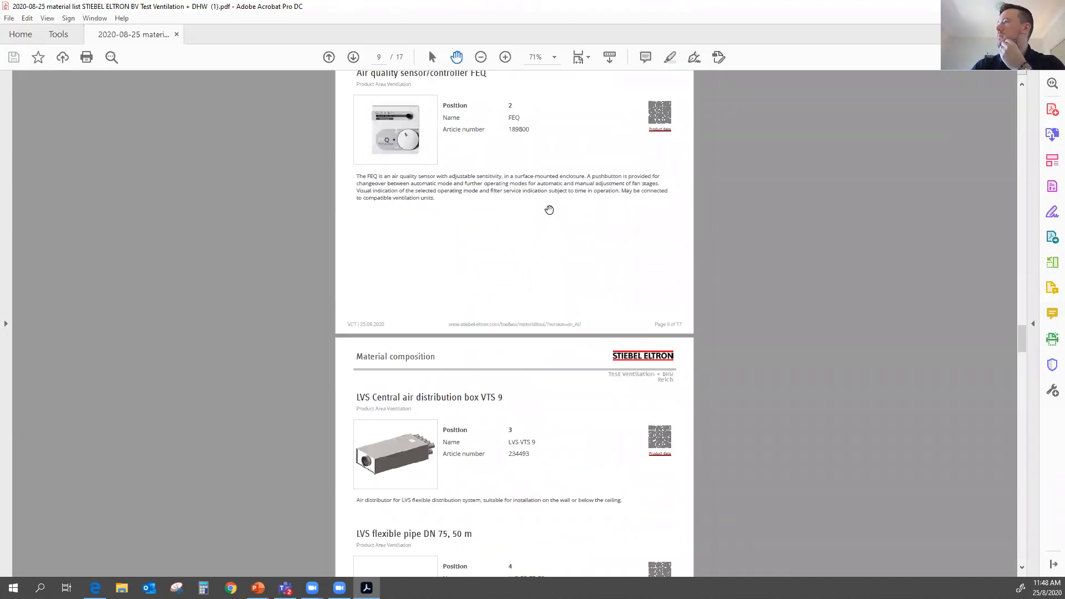
scroll(549, 216, down, 15)
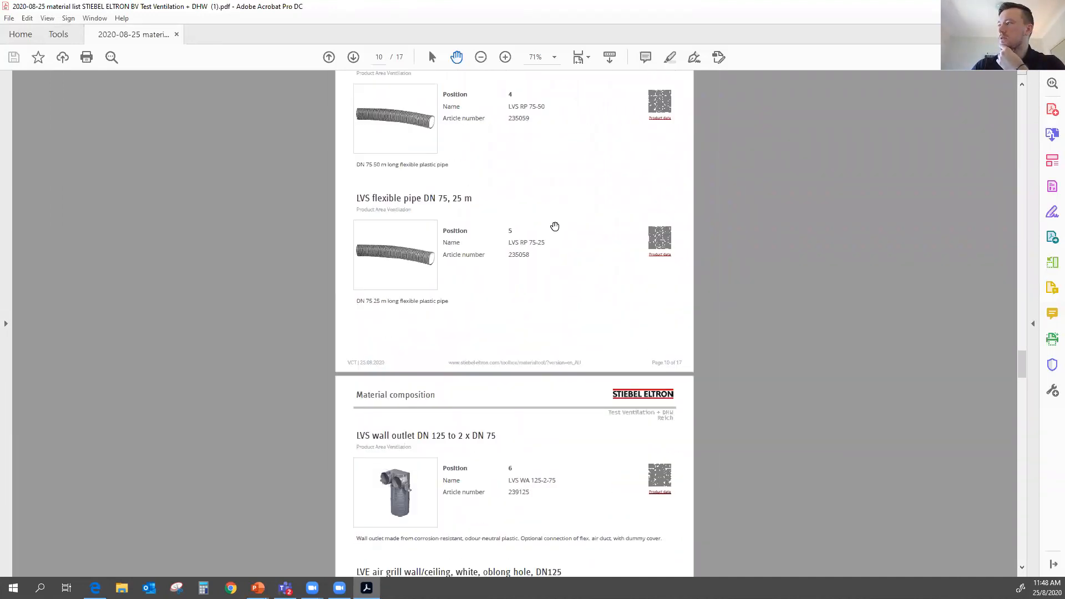
scroll(549, 248, down, 20)
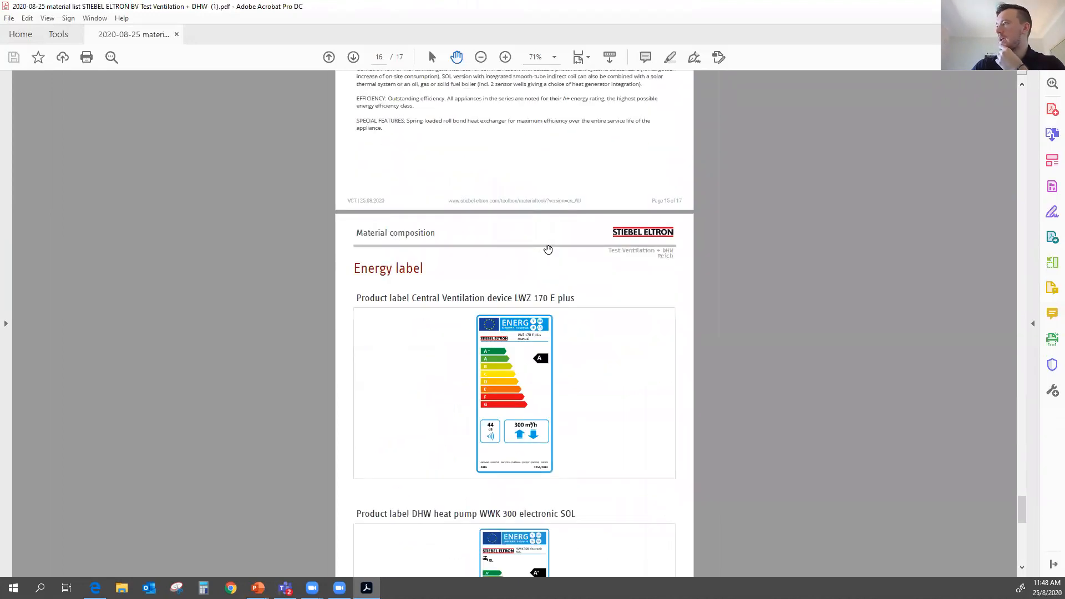
scroll(549, 255, up, 1)
scroll(552, 271, down, 5)
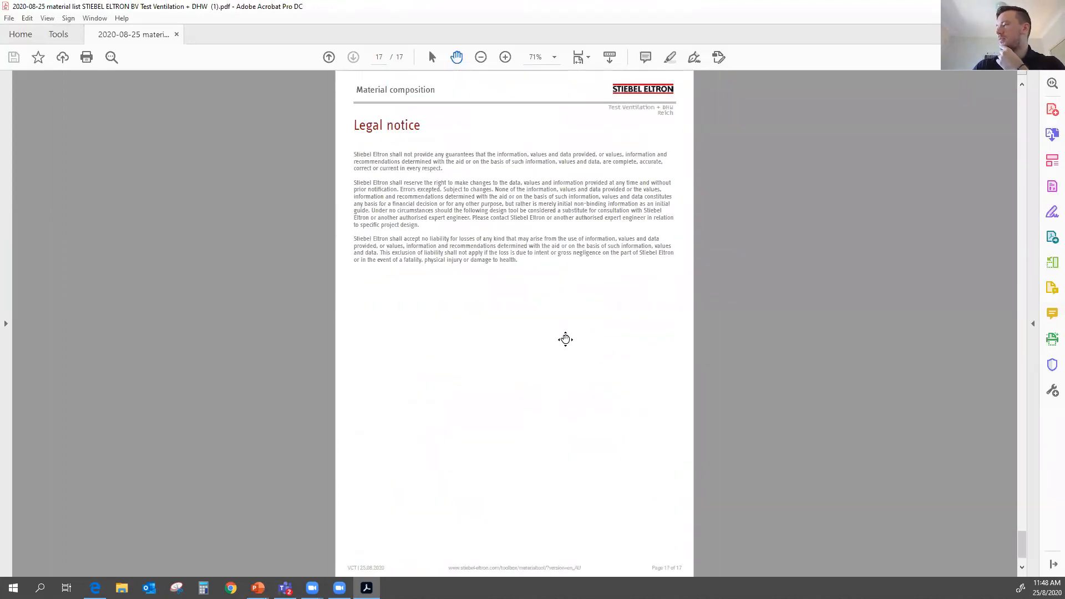
scroll(568, 349, up, 5)
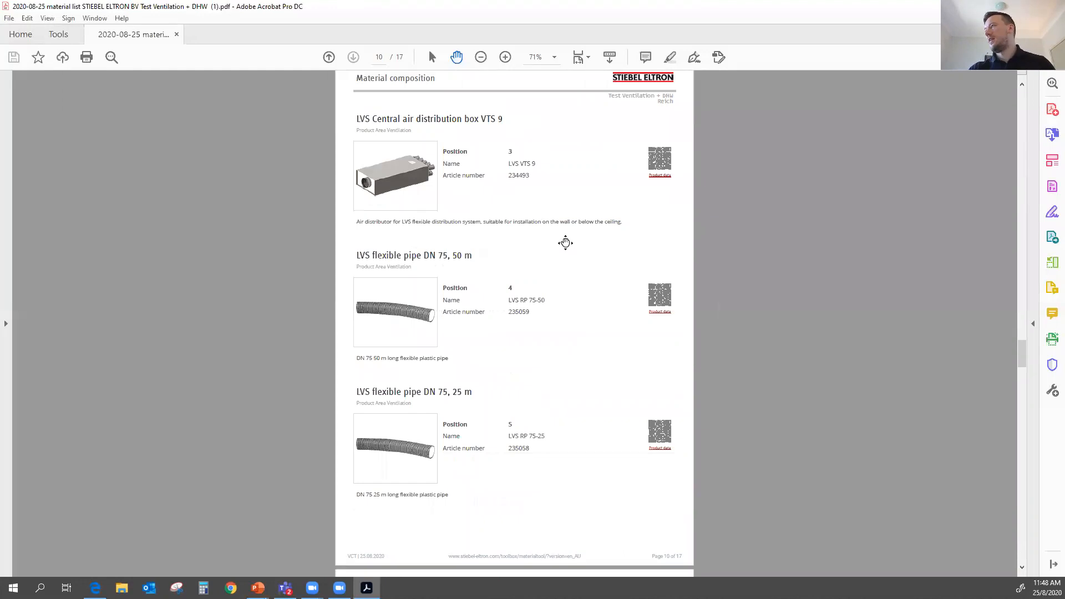
scroll(539, 255, up, 20)
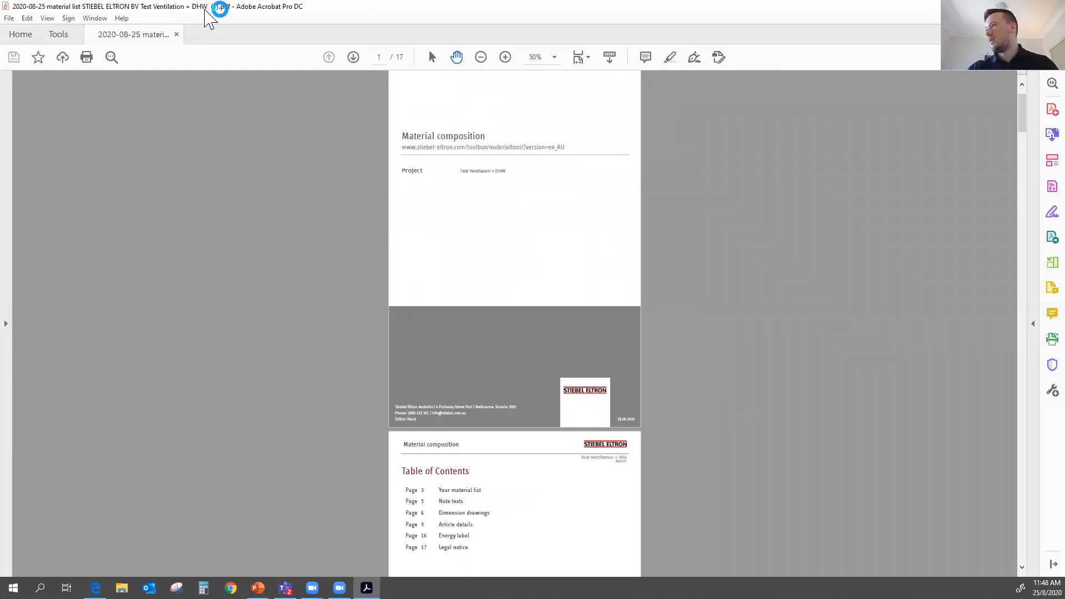
Restore the PDF window to a smaller size, enlarge it slightly and close the document
double_click(205, 9)
drag(409, 281, 566, 421)
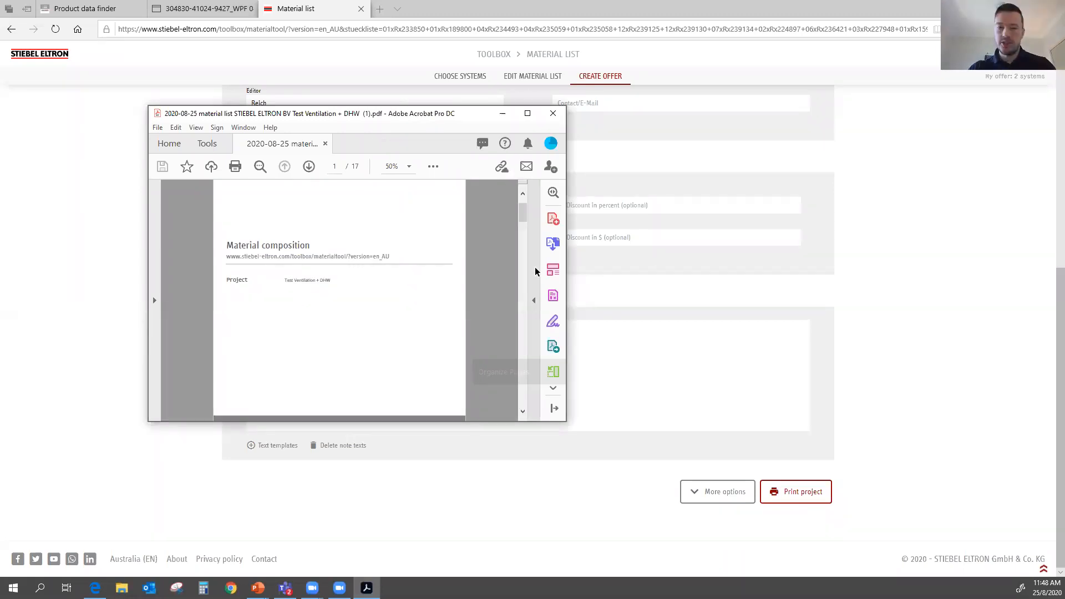
click(552, 116)
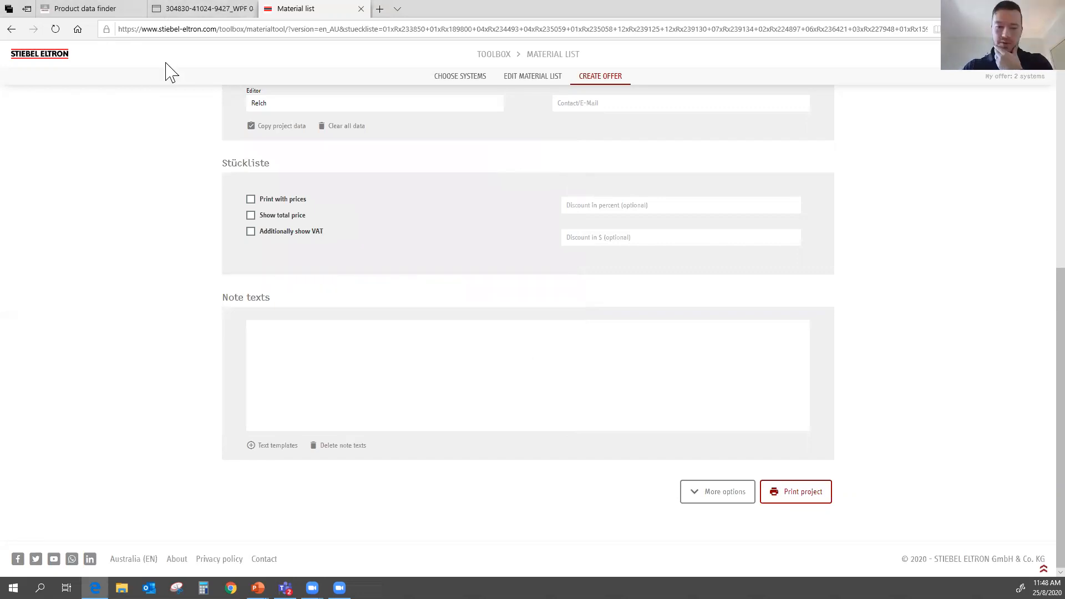
Load stiebel-eltron.com.au in place of the WPF installation manual and open the Toolbox from its homepage
click(102, 7)
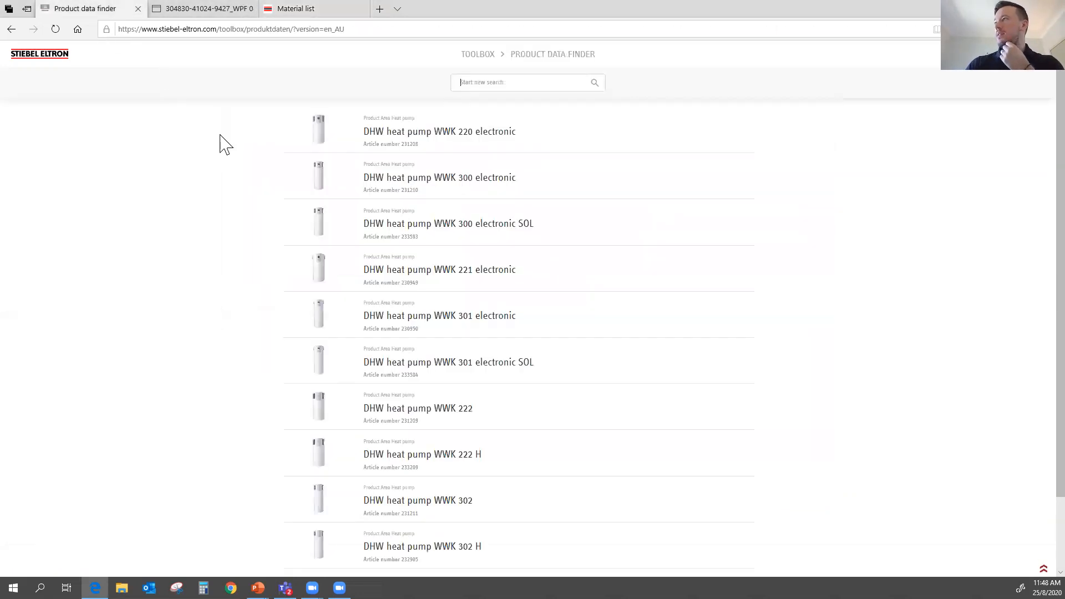
click(200, 7)
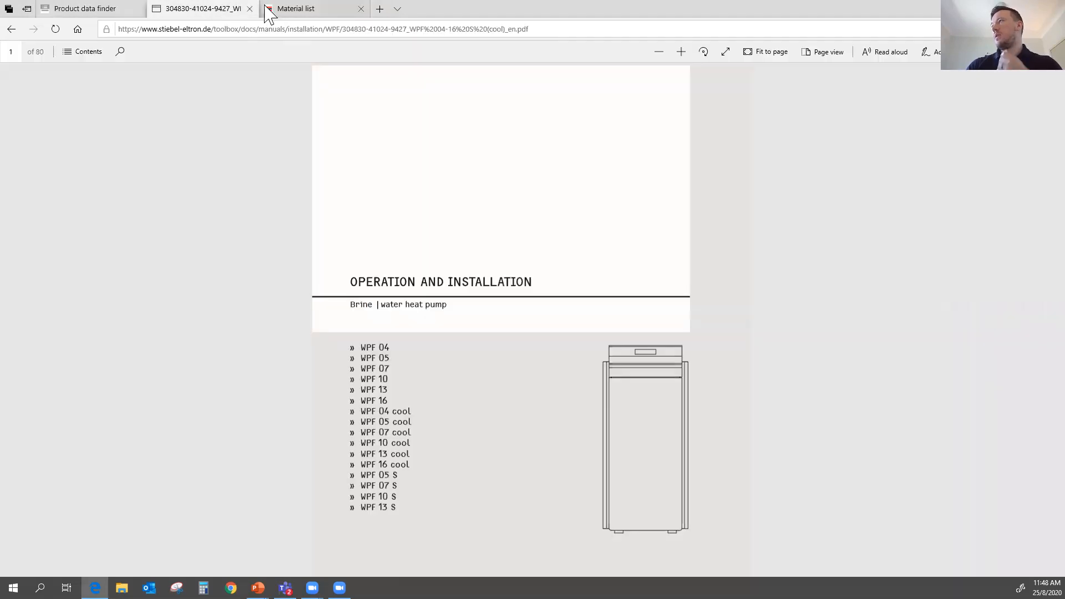
click(295, 29)
text(www.)
triple_click(302, 28)
text(www.)
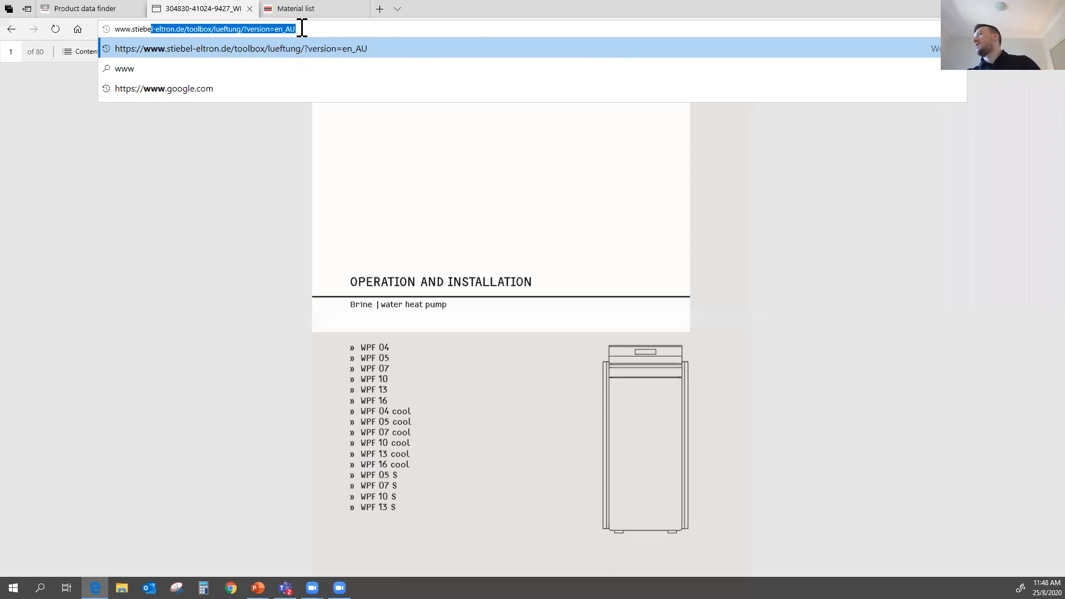
text(stiebel-eltron.com.au)
key(Return)
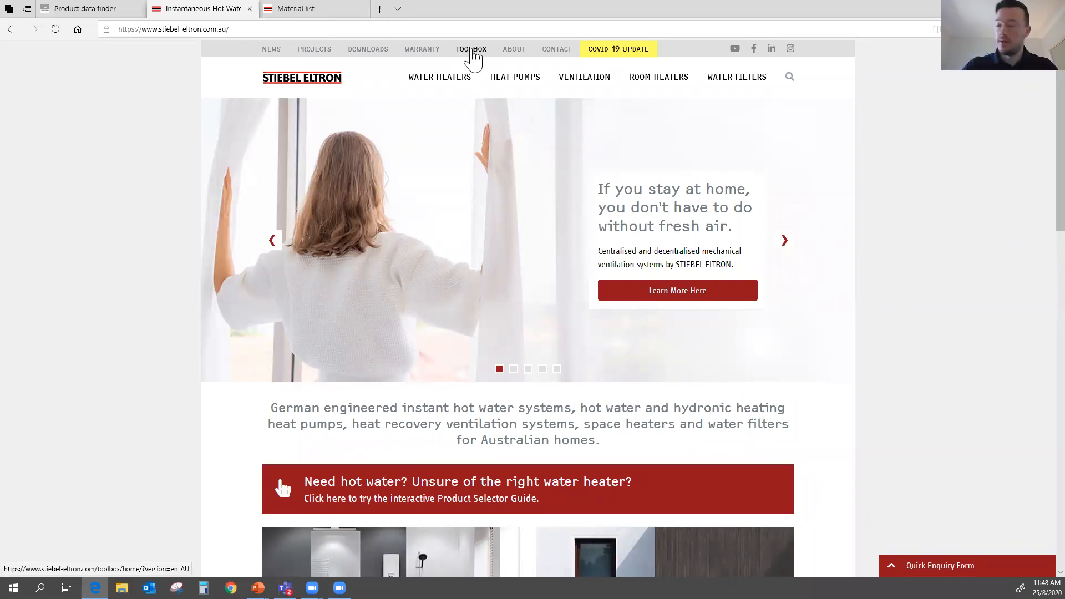
click(472, 50)
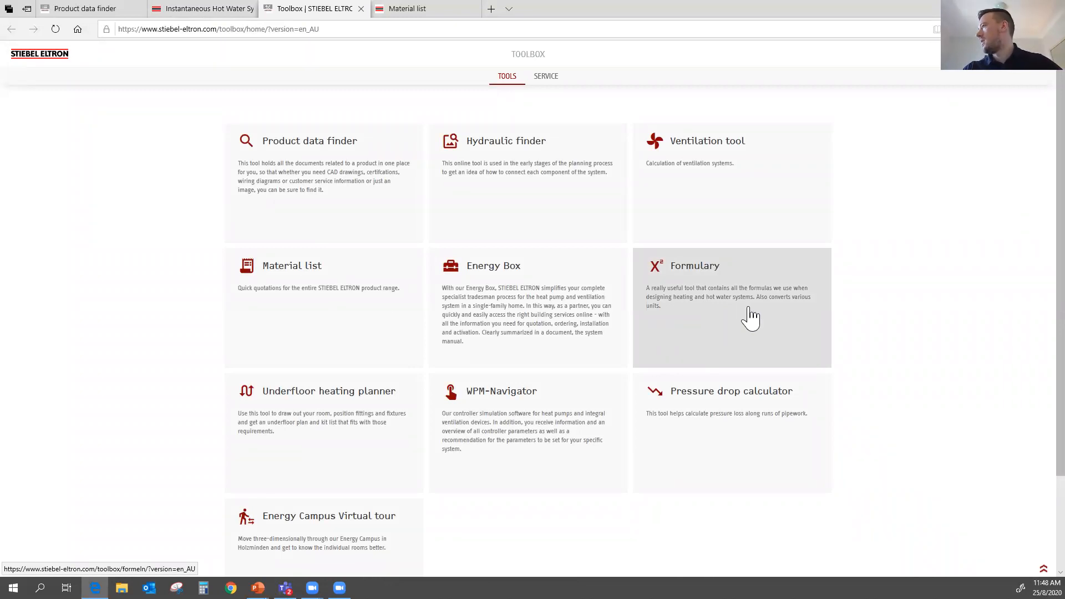
Look over the tools offered on the Toolbox overview page, down to the Energy Campus Virtual tour
scroll(555, 428, down, 2)
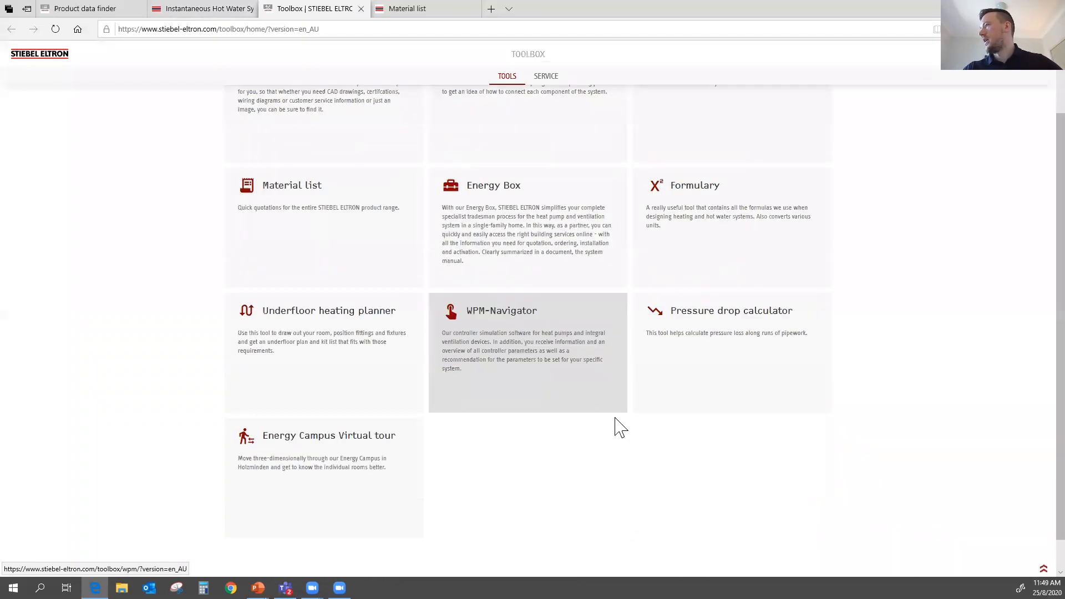
scroll(777, 400, up, 2)
scroll(358, 324, down, 2)
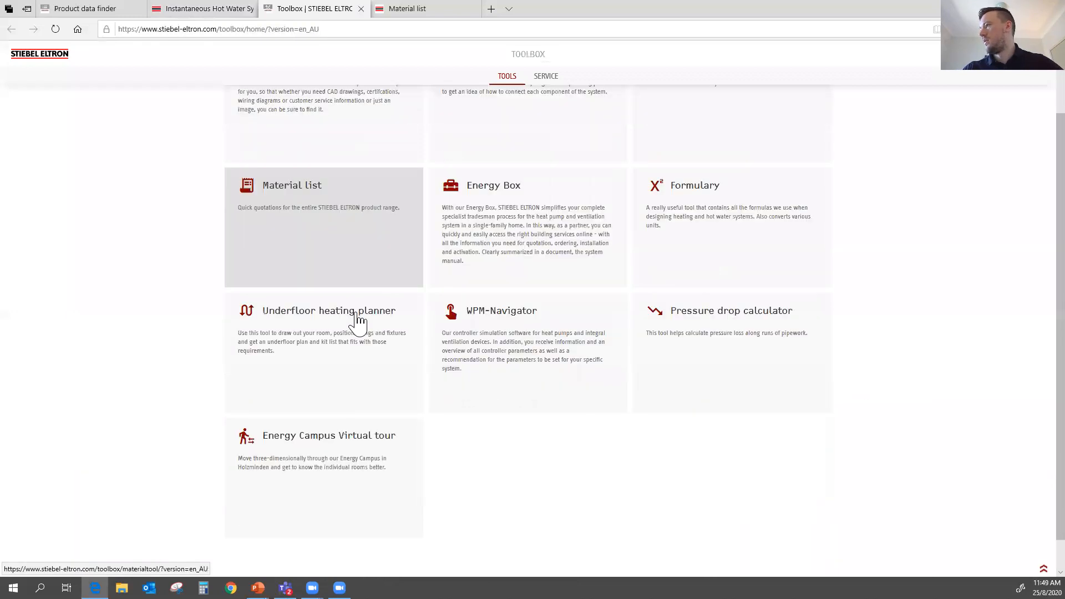
scroll(358, 324, up, 2)
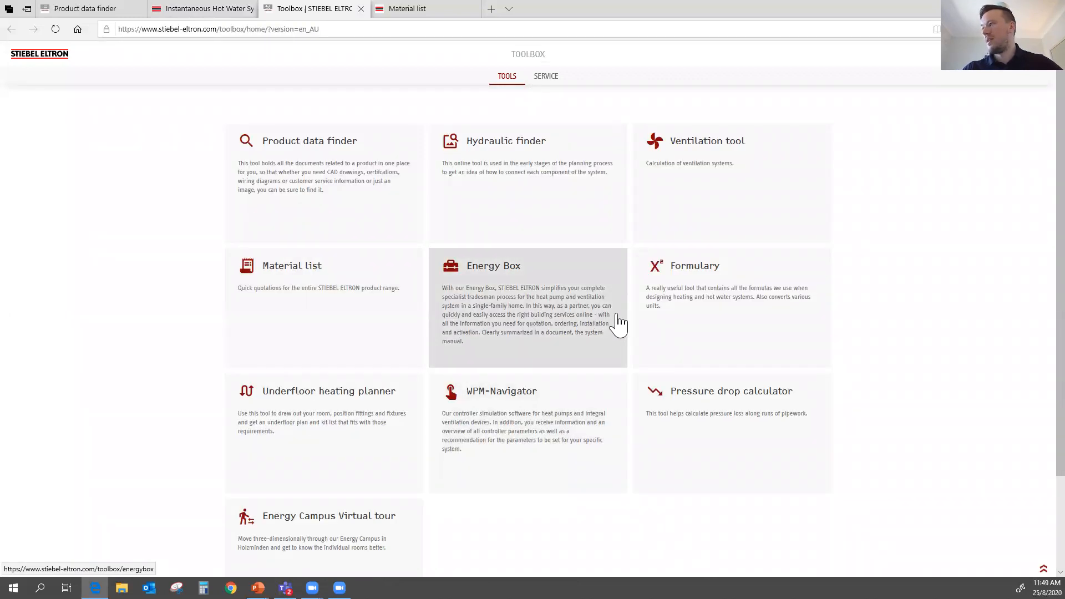